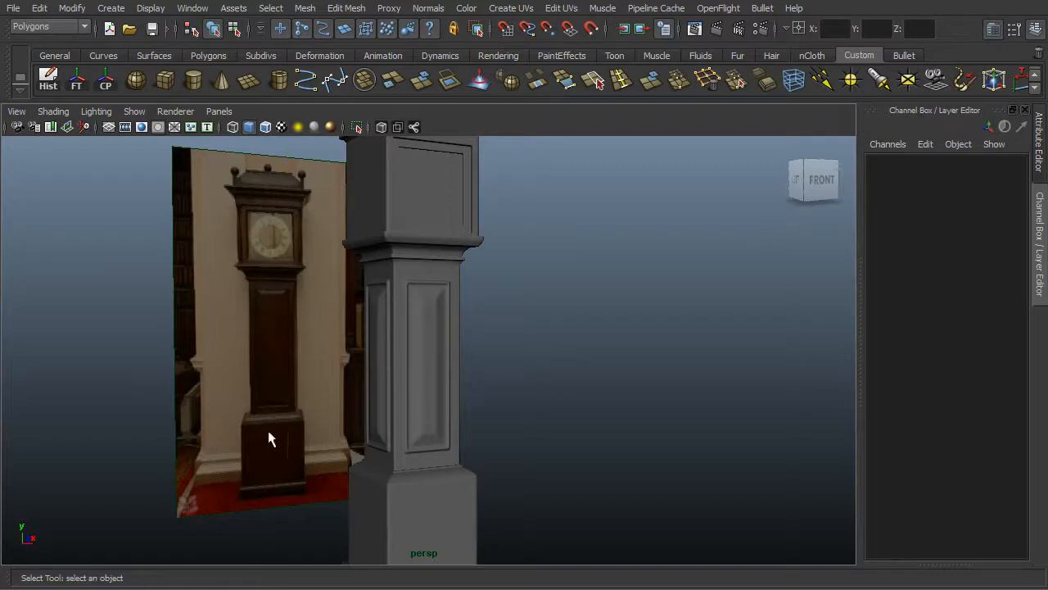
# - Examine the panels and mouldings of the grandfather clock model beside the reference photo
pyautogui.keyDown('alt'); pyautogui.moveTo(461, 334); pyautogui.dragTo(485, 334); pyautogui.keyUp('alt')
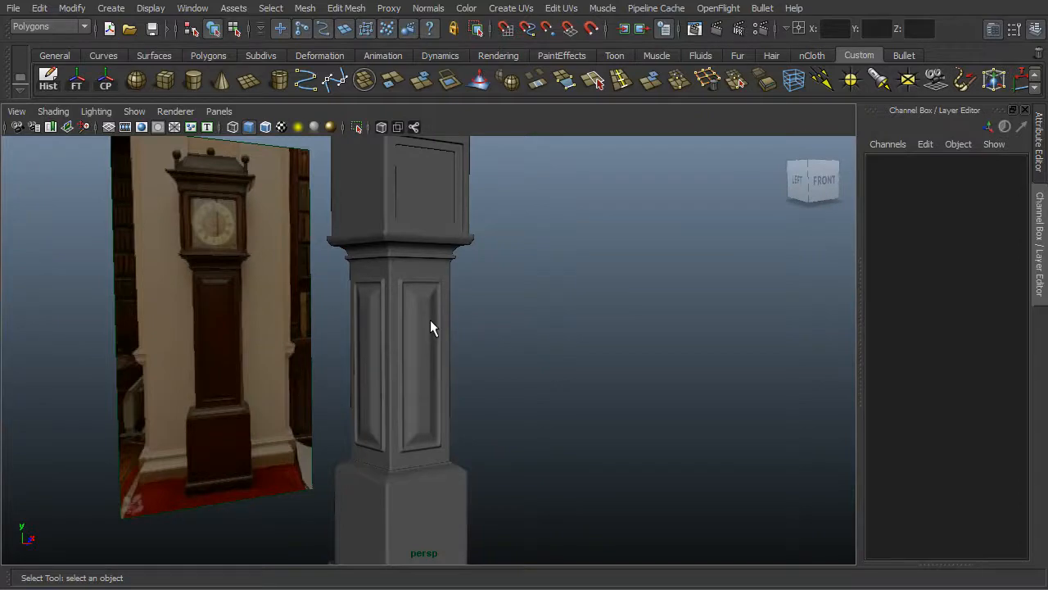
pyautogui.keyDown('alt'); pyautogui.moveTo(550, 358); pyautogui.dragTo(422, 332); pyautogui.keyUp('alt')
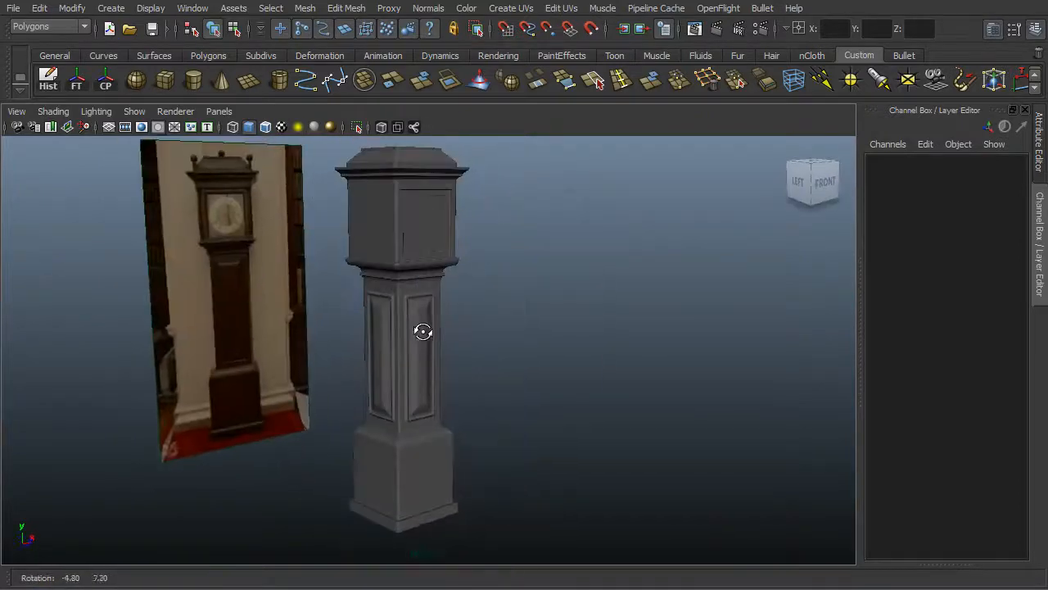
pyautogui.click(420, 331)
pyautogui.scroll(5, 538, 327)
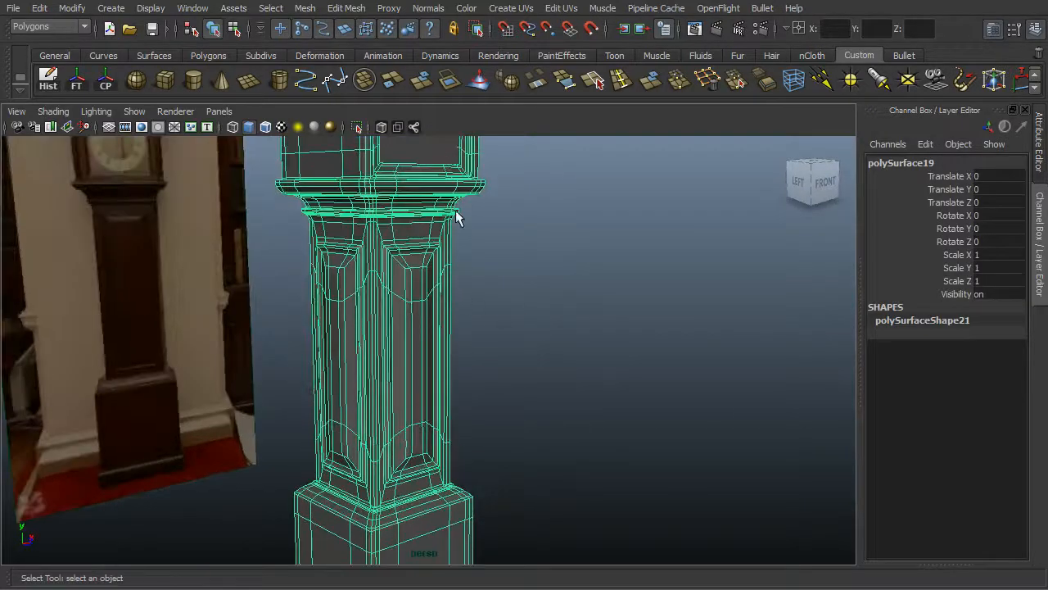
pyautogui.keyDown('alt'); pyautogui.moveTo(501, 252); pyautogui.dragTo(536, 323, button='middle'); pyautogui.keyUp('alt')
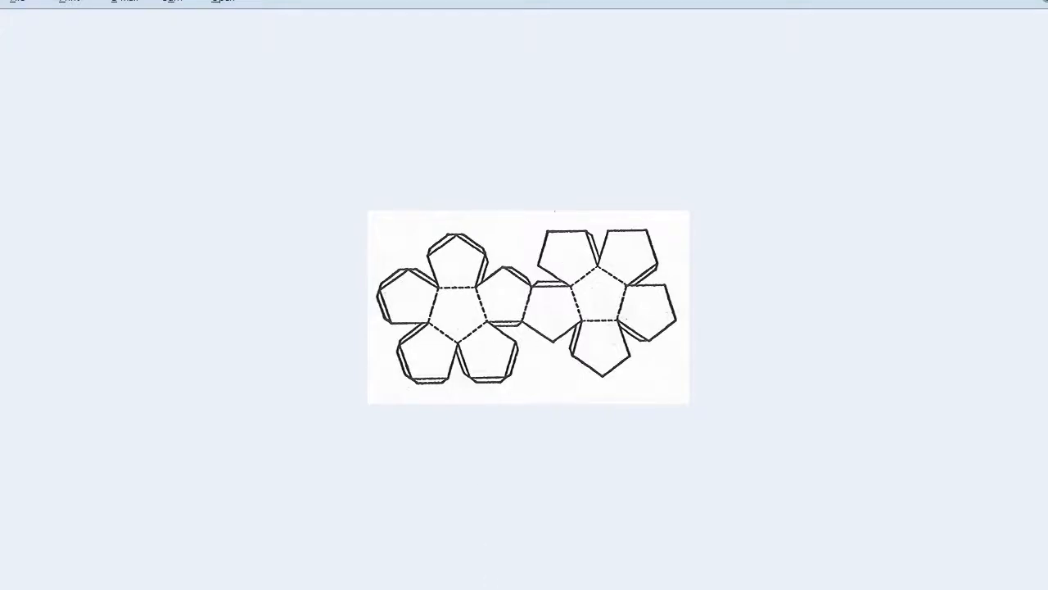
# - Switch to the image viewer and look at the dodecahedron net and the folded calendar example
pyautogui.click(502, 588)
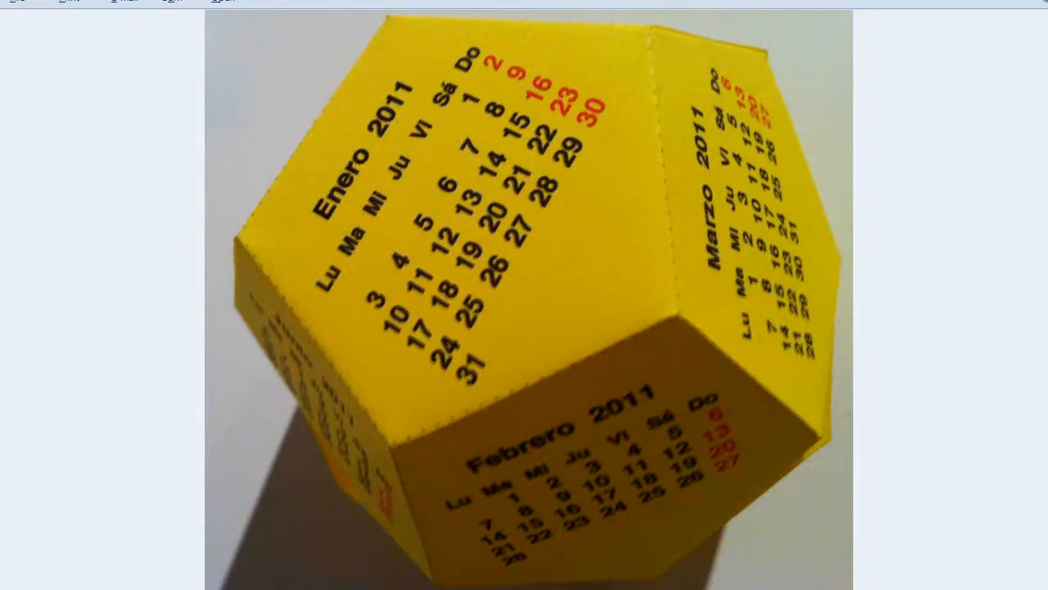
pyautogui.press('Right')
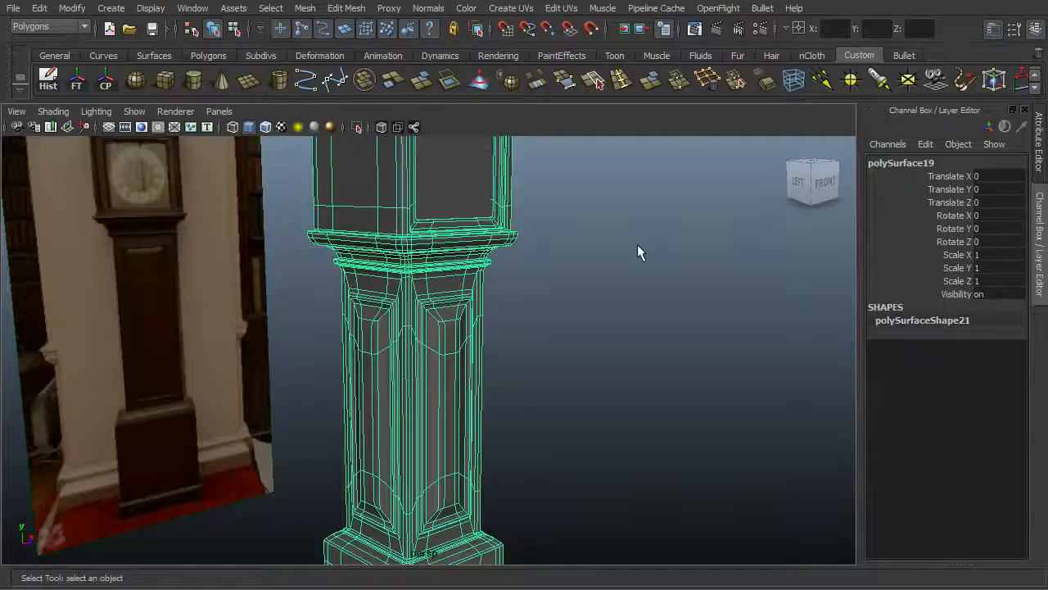
# - Return to Maya, select the clock model and open the UV Texture Editor for it
pyautogui.click(502, 285)
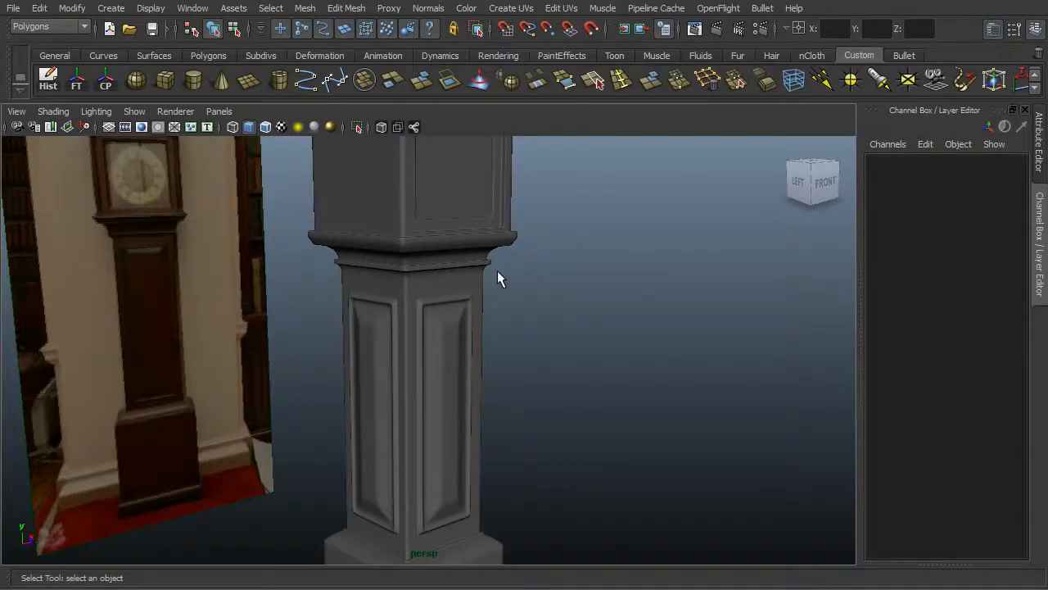
pyautogui.keyDown('alt'); pyautogui.moveTo(497, 278); pyautogui.dragTo(445, 291); pyautogui.keyUp('alt')
pyautogui.click(444, 291)
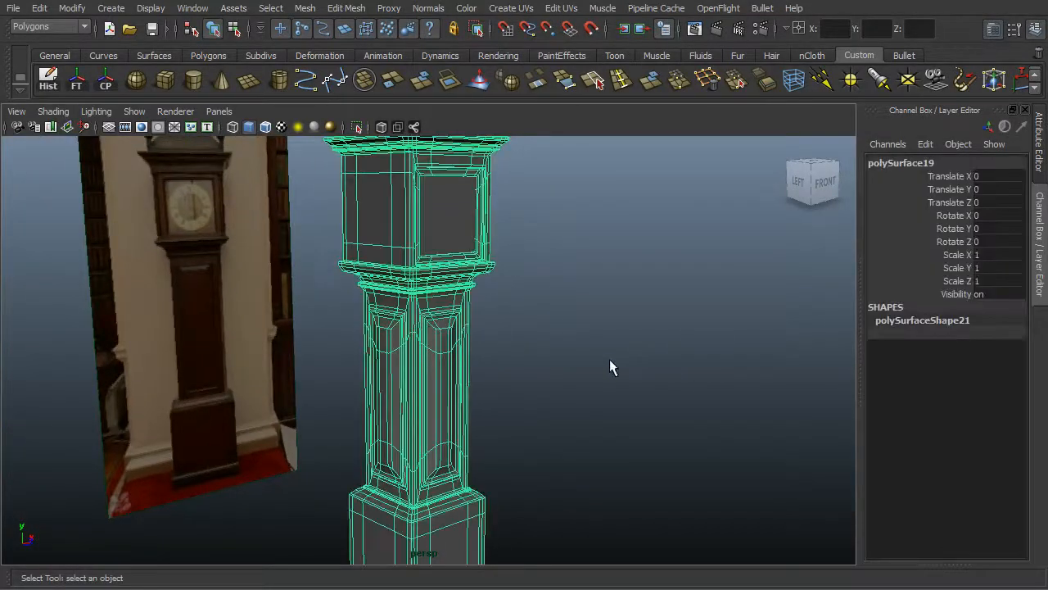
pyautogui.keyDown('alt'); pyautogui.moveTo(609, 359); pyautogui.dragTo(459, 355); pyautogui.keyUp('alt')
pyautogui.keyDown('alt'); pyautogui.moveTo(458, 355); pyautogui.dragTo(432, 344, button='right'); pyautogui.keyUp('alt')
pyautogui.keyDown('alt'); pyautogui.moveTo(530, 335); pyautogui.dragTo(417, 342); pyautogui.keyUp('alt')
pyautogui.press('space')
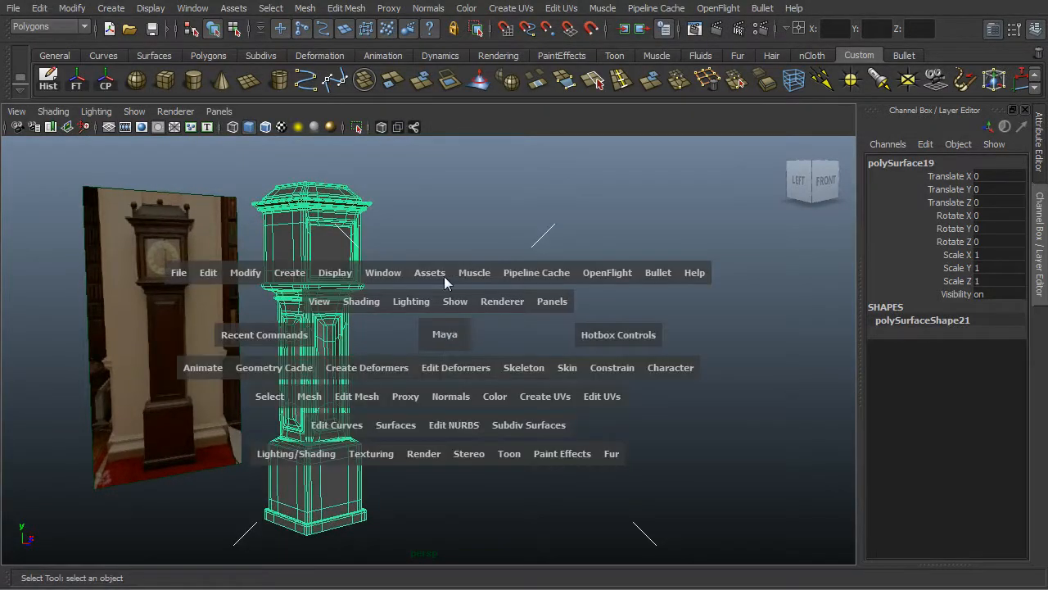
pyautogui.click(386, 278)
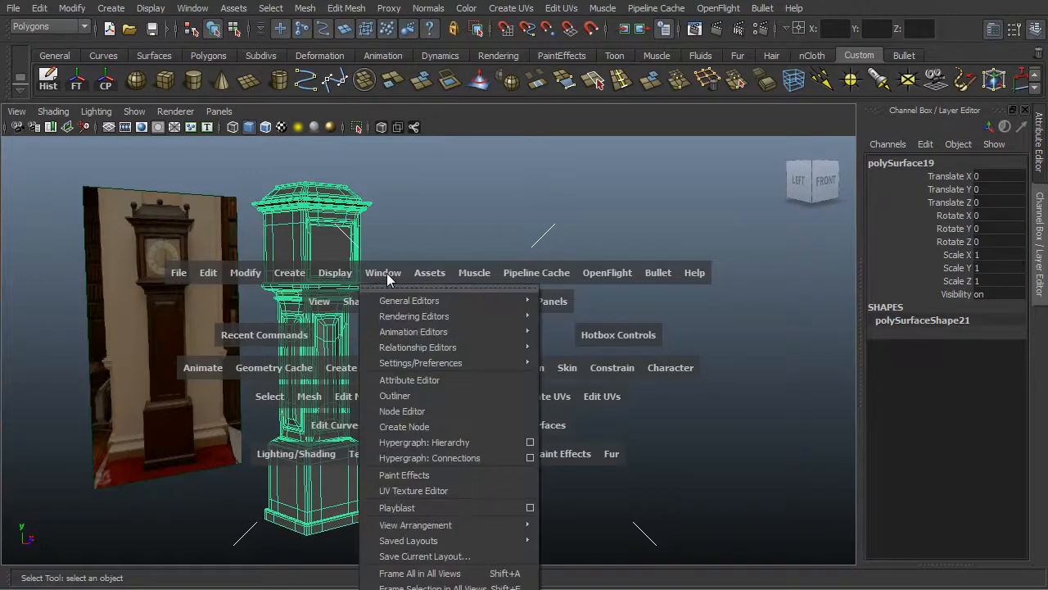
pyautogui.click(459, 489)
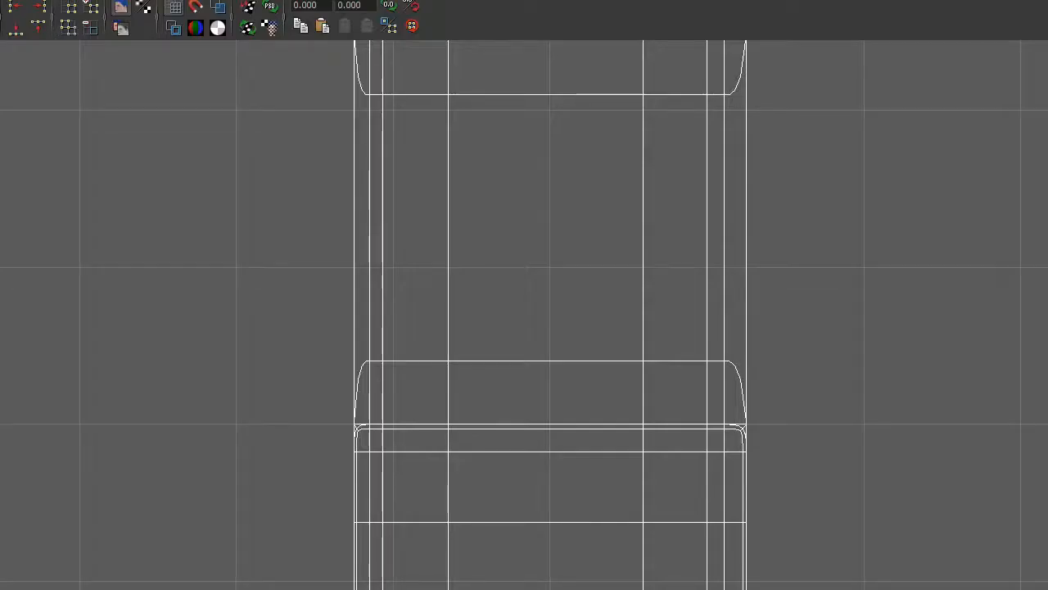
# - Reposition and enlarge the UV Texture Editor window so the clock's whole UV layout fits in it
pyautogui.moveTo(664, 61); pyautogui.dragTo(535, 72)
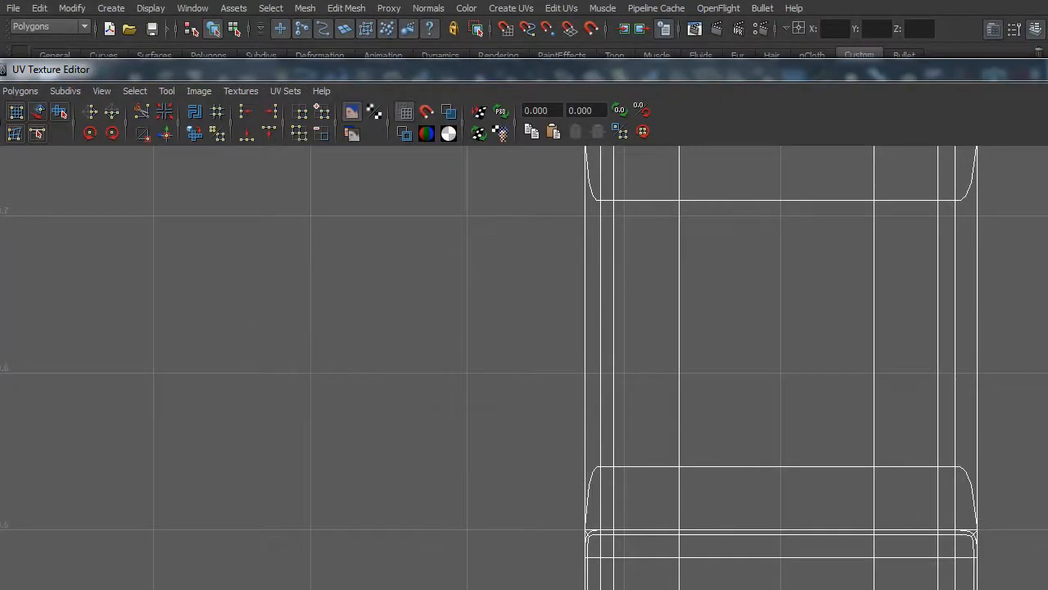
pyautogui.moveTo(42, 70); pyautogui.dragTo(126, 5)
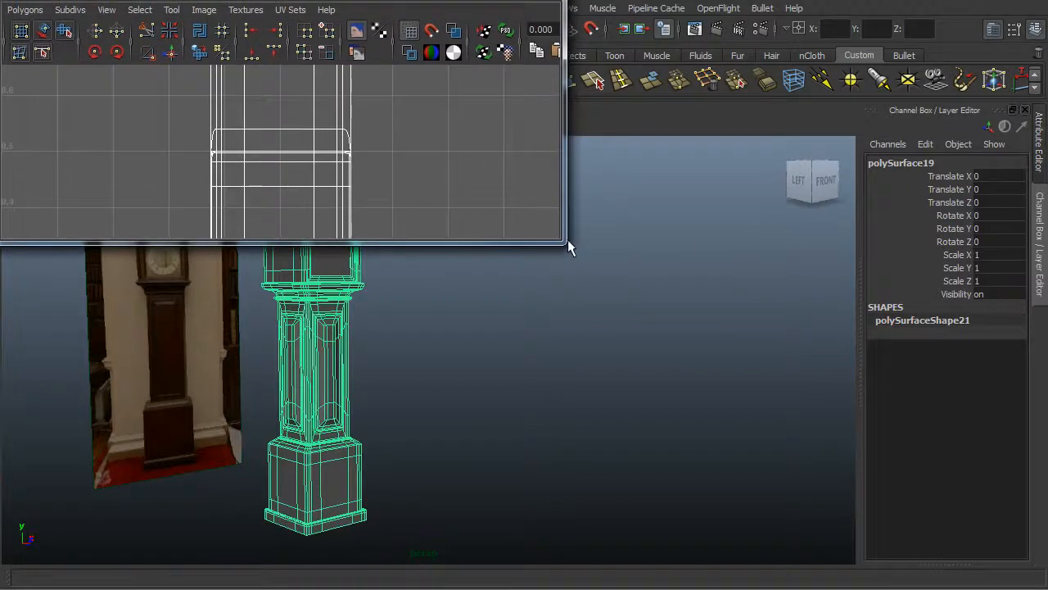
pyautogui.moveTo(566, 242); pyautogui.dragTo(1047, 588)
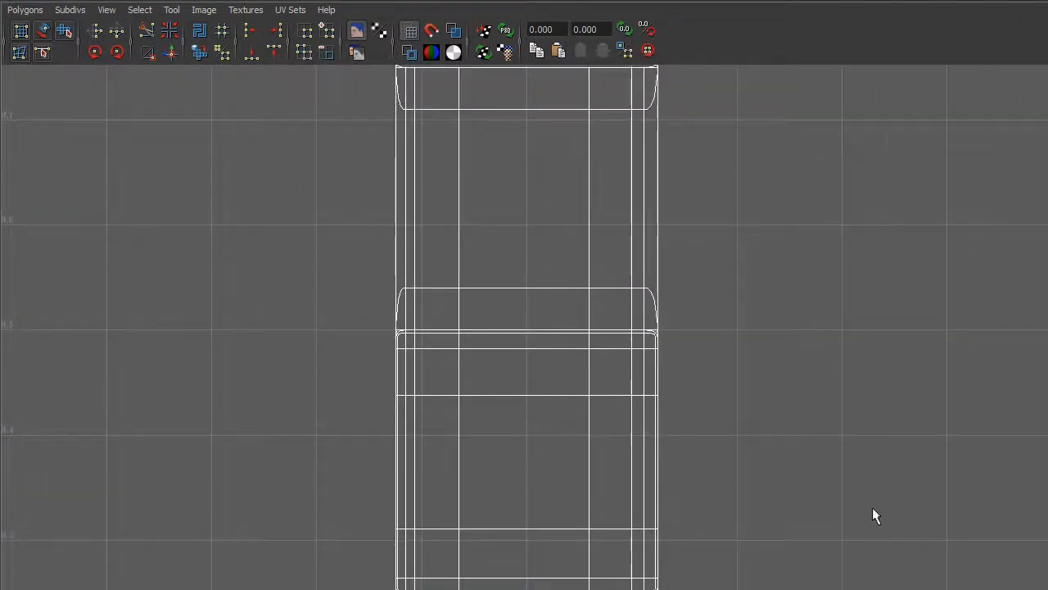
pyautogui.keyDown('alt'); pyautogui.moveTo(873, 513); pyautogui.dragTo(456, 223, button='right'); pyautogui.keyUp('alt')
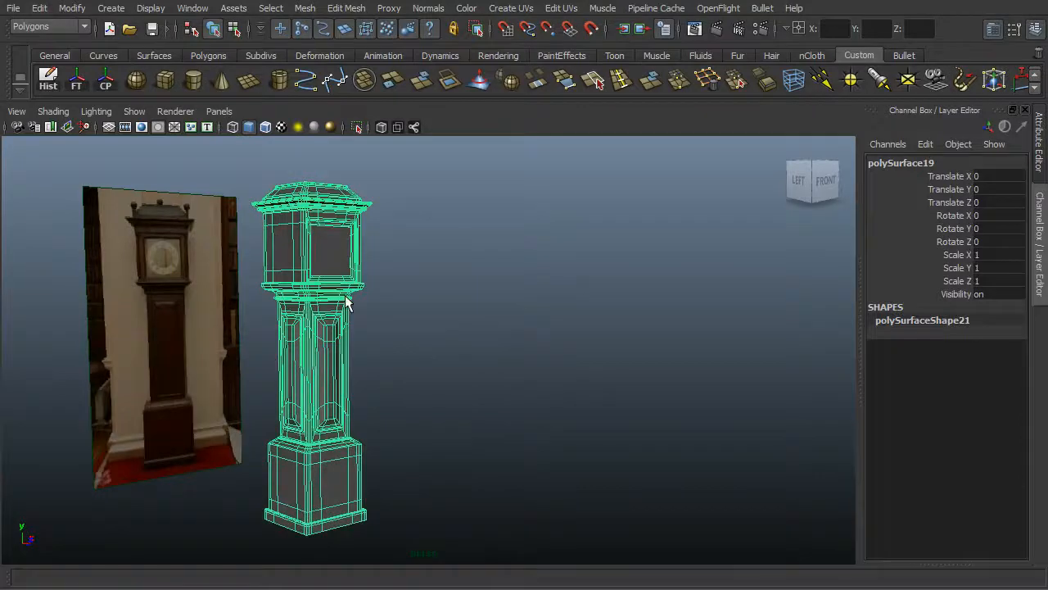
# - Inspect the clock in the perspective view, reselect it and bring the UV Texture Editor back
pyautogui.moveTo(277, 305)
pyautogui.keyDown('alt'); pyautogui.mouseDown(button='right')
pyautogui.moveTo(650, 277)
pyautogui.moveTo(496, 320)
pyautogui.mouseUp(button='right'); pyautogui.keyUp('alt')
pyautogui.keyDown('alt'); pyautogui.moveTo(496, 320); pyautogui.dragTo(686, 328); pyautogui.keyUp('alt')
pyautogui.click(685, 327)
pyautogui.moveTo(566, 316)
pyautogui.keyDown('alt'); pyautogui.mouseDown()
pyautogui.moveTo(389, 305)
pyautogui.moveTo(597, 304)
pyautogui.moveTo(426, 297)
pyautogui.mouseUp(); pyautogui.keyUp('alt')
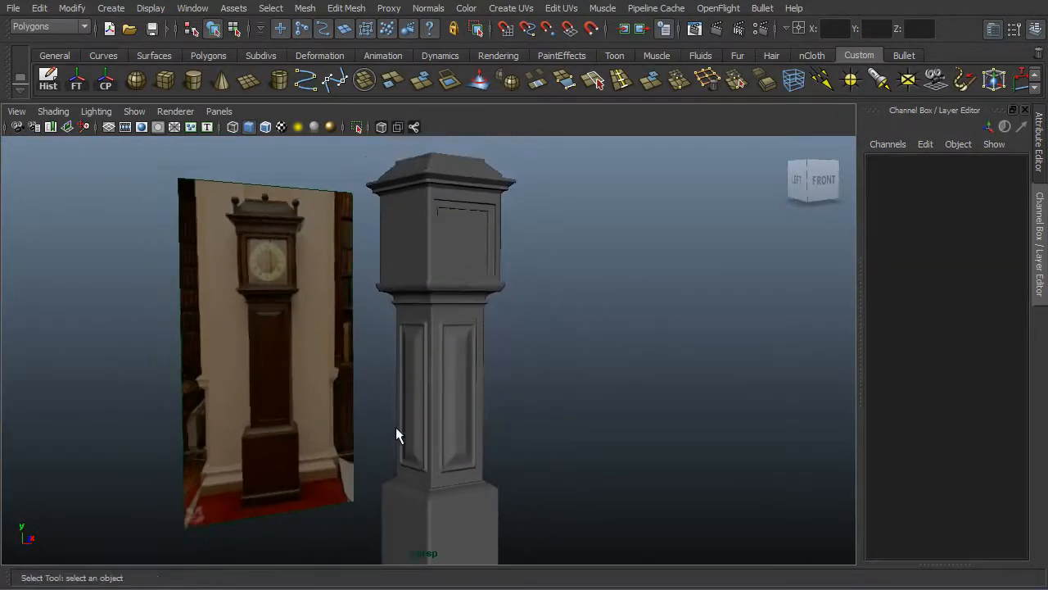
pyautogui.keyDown('alt'); pyautogui.moveTo(450, 423); pyautogui.dragTo(411, 387); pyautogui.keyUp('alt')
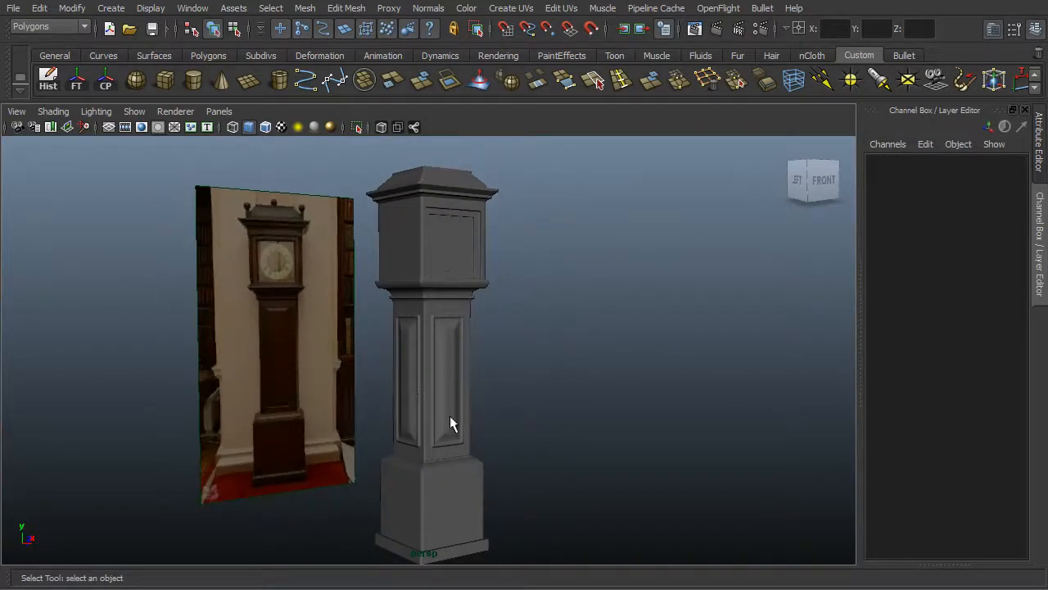
pyautogui.keyDown('alt'); pyautogui.moveTo(456, 413); pyautogui.dragTo(456, 412); pyautogui.keyUp('alt')
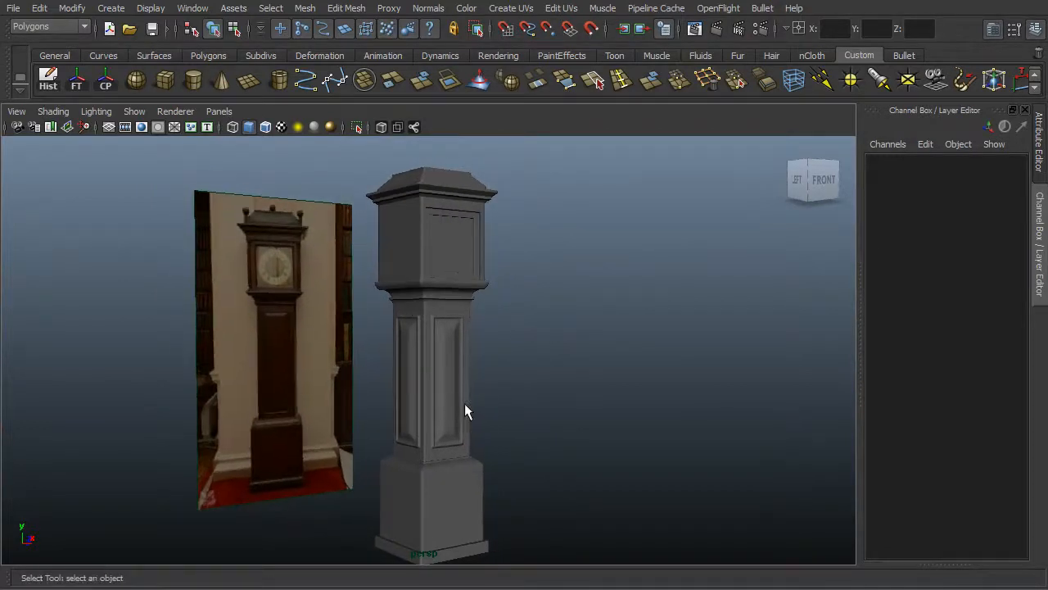
pyautogui.click(466, 488)
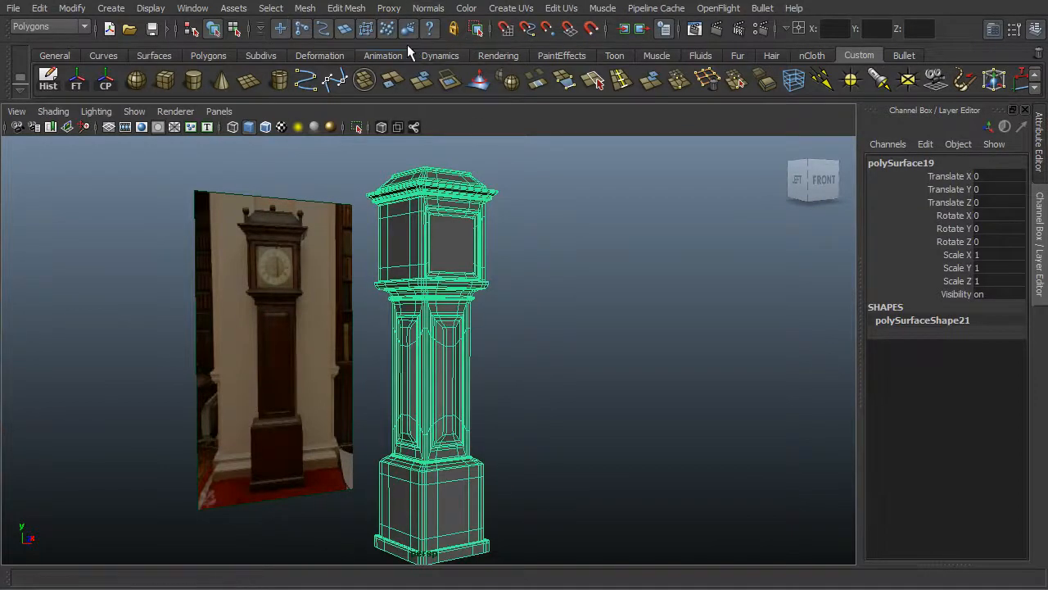
pyautogui.click(200, 9)
pyautogui.click(240, 222)
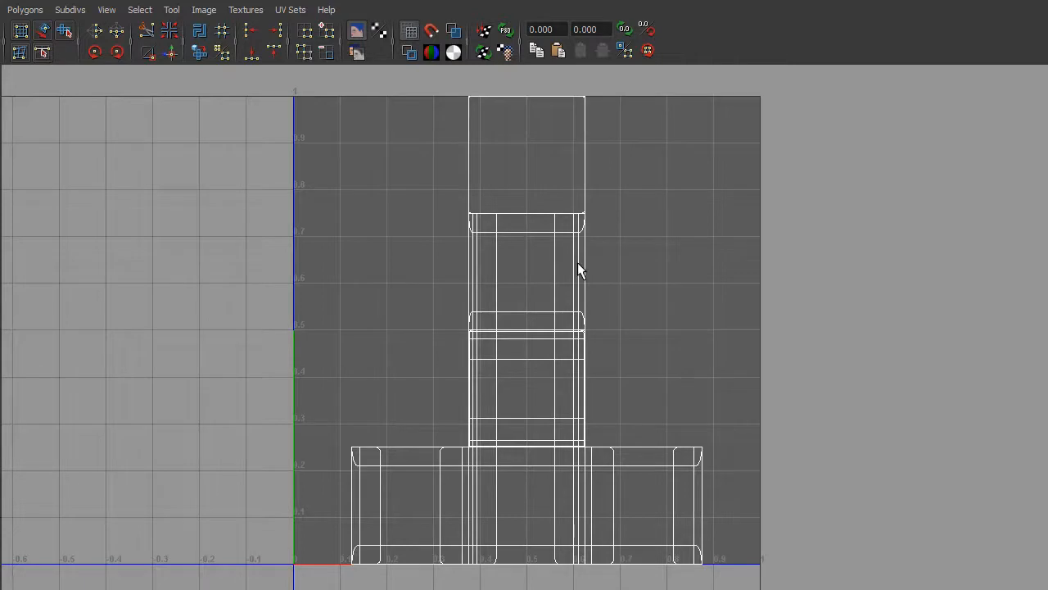
# - Turn on shaded UV display for the clock's layout and inspect the middle of the central column
pyautogui.click(452, 32)
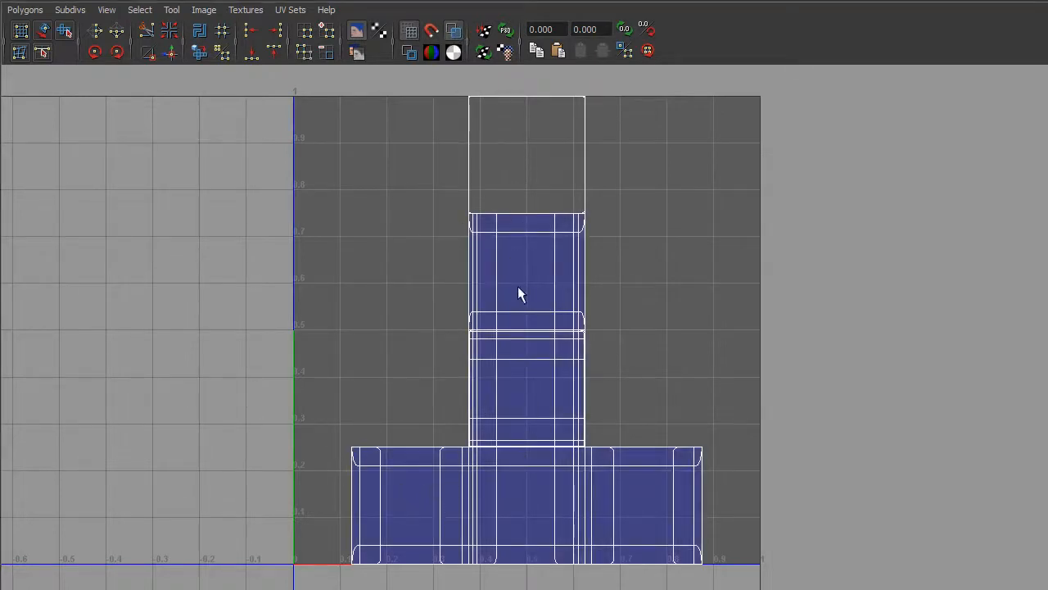
pyautogui.scroll(3, 753, 346)
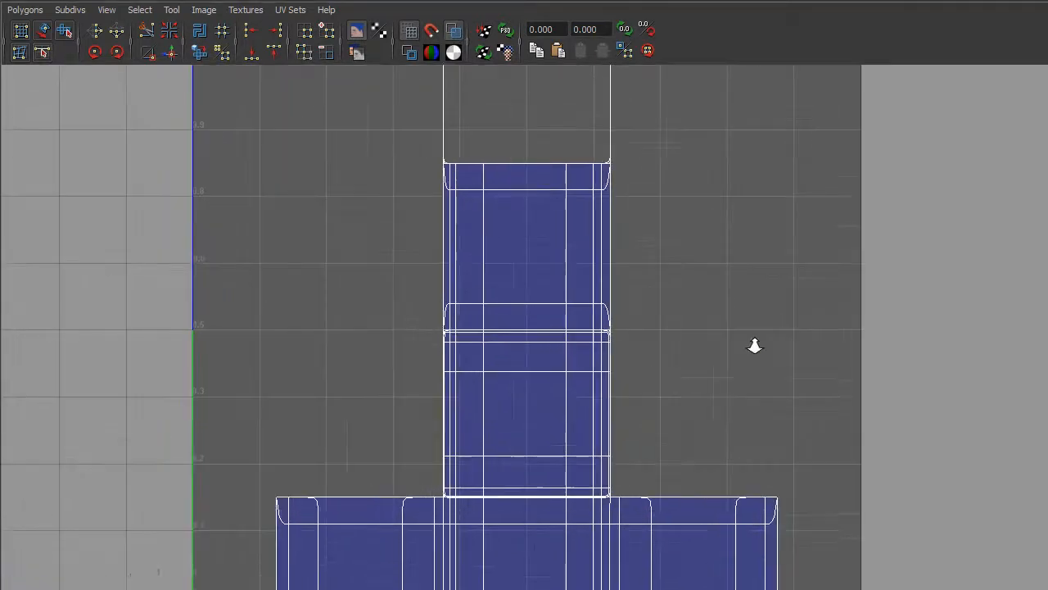
pyautogui.keyDown('alt'); pyautogui.moveTo(514, 317); pyautogui.dragTo(526, 271, button='middle'); pyautogui.keyUp('alt')
pyautogui.keyDown('alt'); pyautogui.moveTo(525, 272); pyautogui.dragTo(786, 255, button='right'); pyautogui.keyUp('alt')
pyautogui.keyDown('alt'); pyautogui.moveTo(466, 246); pyautogui.dragTo(448, 275, button='middle'); pyautogui.keyUp('alt')
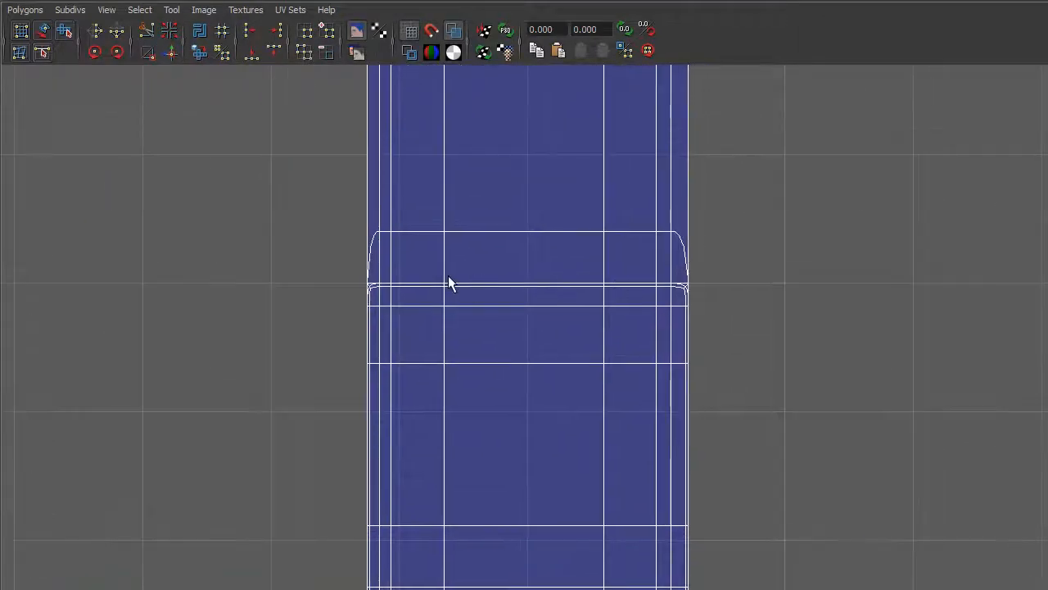
# - Select the UVs on a vertical edge at the middle of the central column and move them up to about 0.545, 0.536
pyautogui.moveTo(455, 276)
pyautogui.mouseDown(button='right')
pyautogui.moveTo(385, 277)
pyautogui.moveTo(519, 276)
pyautogui.moveTo(297, 295)
pyautogui.moveTo(472, 286)
pyautogui.moveTo(458, 275)
pyautogui.mouseUp(button='right')
pyautogui.moveTo(529, 282); pyautogui.dragTo(601, 283, button='right')
pyautogui.moveTo(595, 271); pyautogui.dragTo(607, 306)
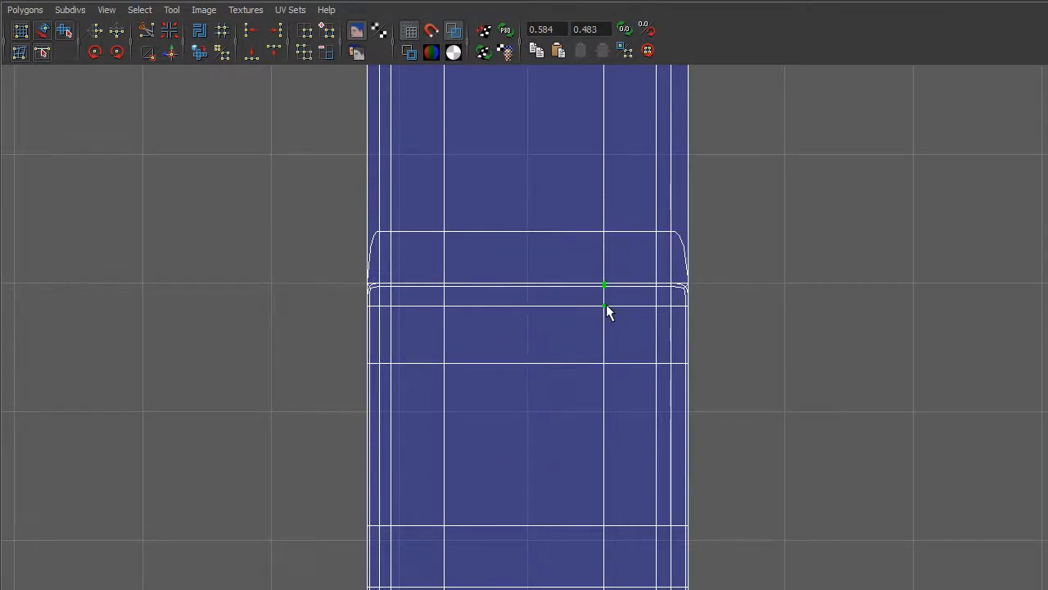
pyautogui.press('w')
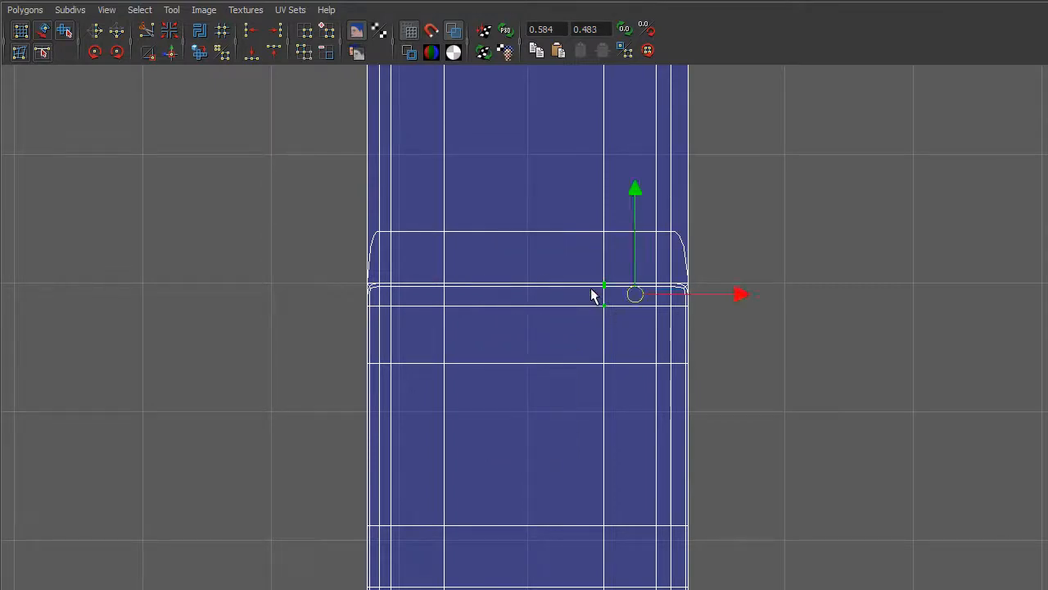
pyautogui.moveTo(561, 258); pyautogui.dragTo(608, 307)
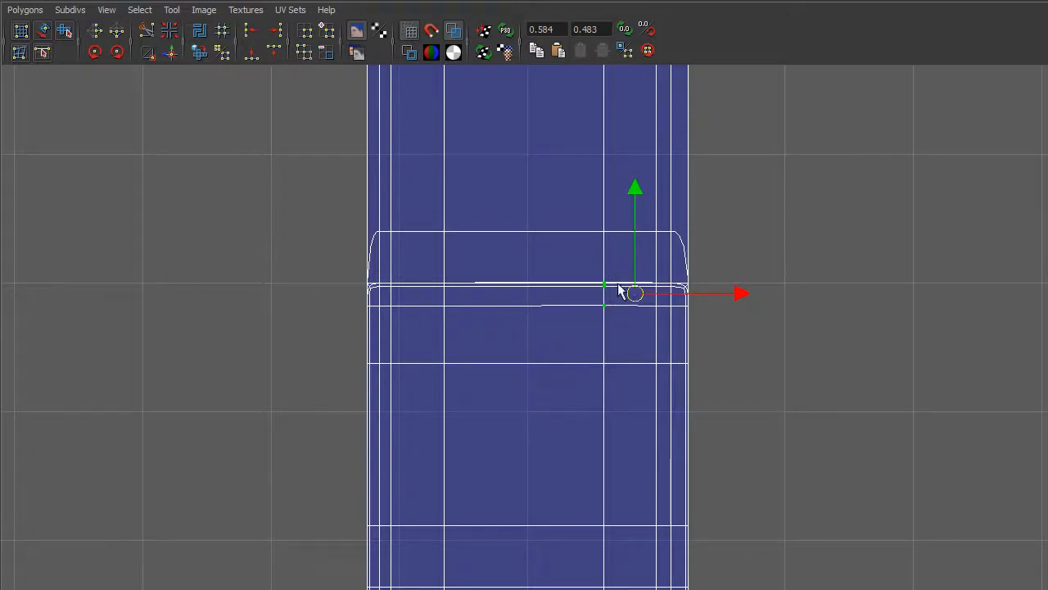
pyautogui.moveTo(629, 297); pyautogui.dragTo(591, 134)
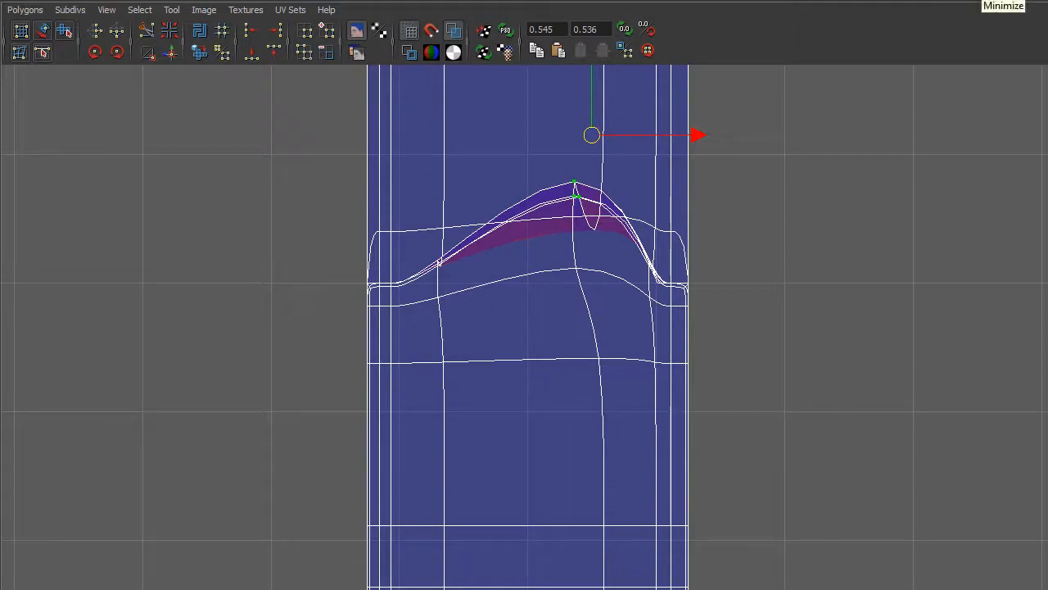
# - Minimize the UV Texture Editor and reselect the whole clock model in object mode
pyautogui.click(985, 0)
pyautogui.scroll(5, 468, 344)
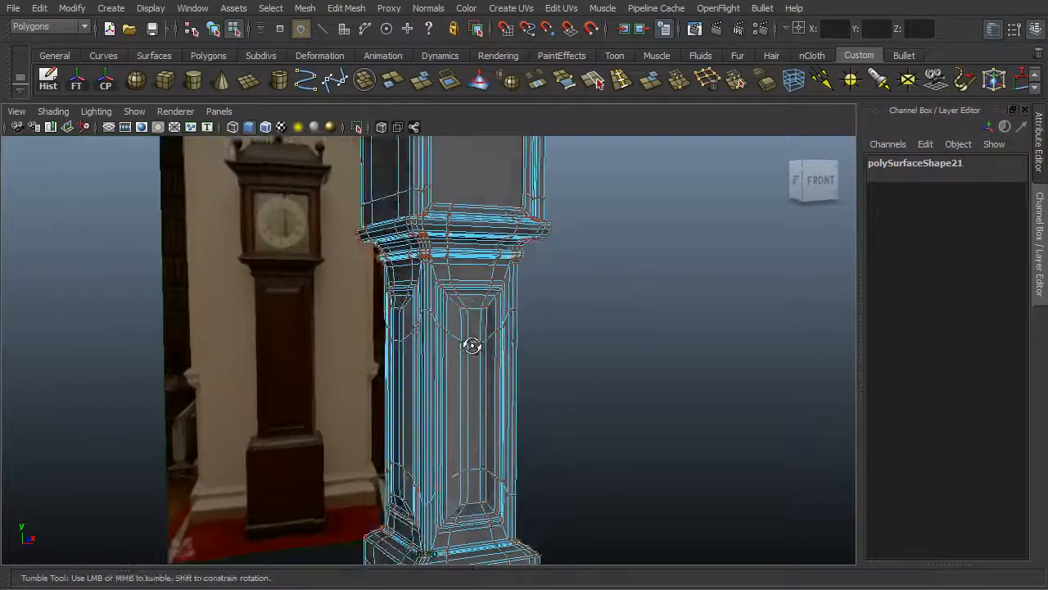
pyautogui.press('w')
pyautogui.moveTo(477, 325); pyautogui.dragTo(466, 362, button='right')
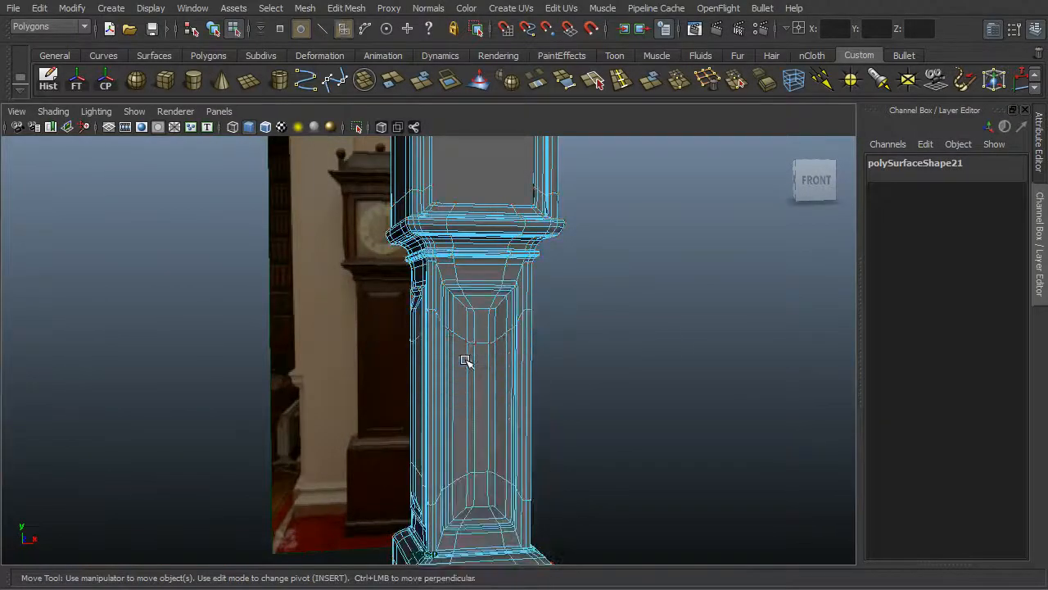
pyautogui.keyDown('alt'); pyautogui.moveTo(466, 362); pyautogui.dragTo(596, 363); pyautogui.keyUp('alt')
pyautogui.scroll(-3, 454, 343)
pyautogui.scroll(-5, 454, 343)
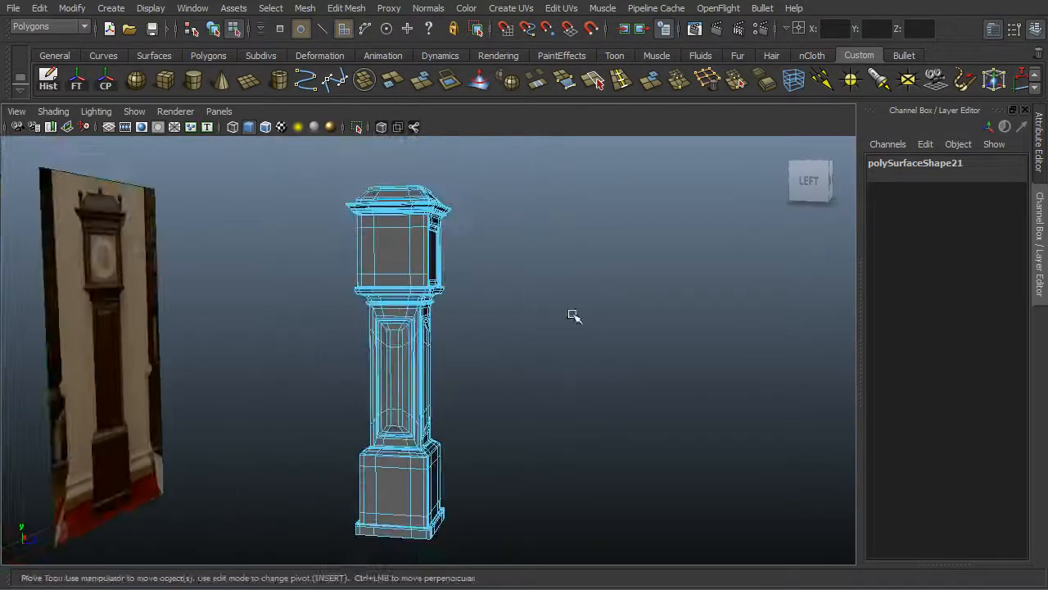
pyautogui.keyDown('alt'); pyautogui.moveTo(573, 316); pyautogui.dragTo(379, 311); pyautogui.keyUp('alt')
pyautogui.scroll(3, 379, 311)
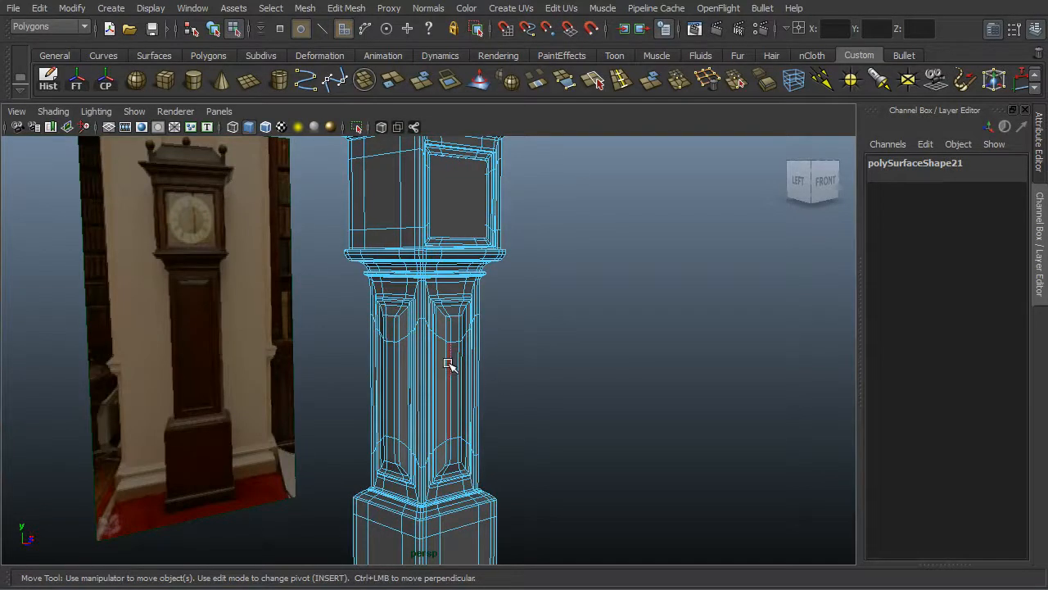
pyautogui.moveTo(448, 362); pyautogui.dragTo(514, 332, button='right')
pyautogui.click(439, 354)
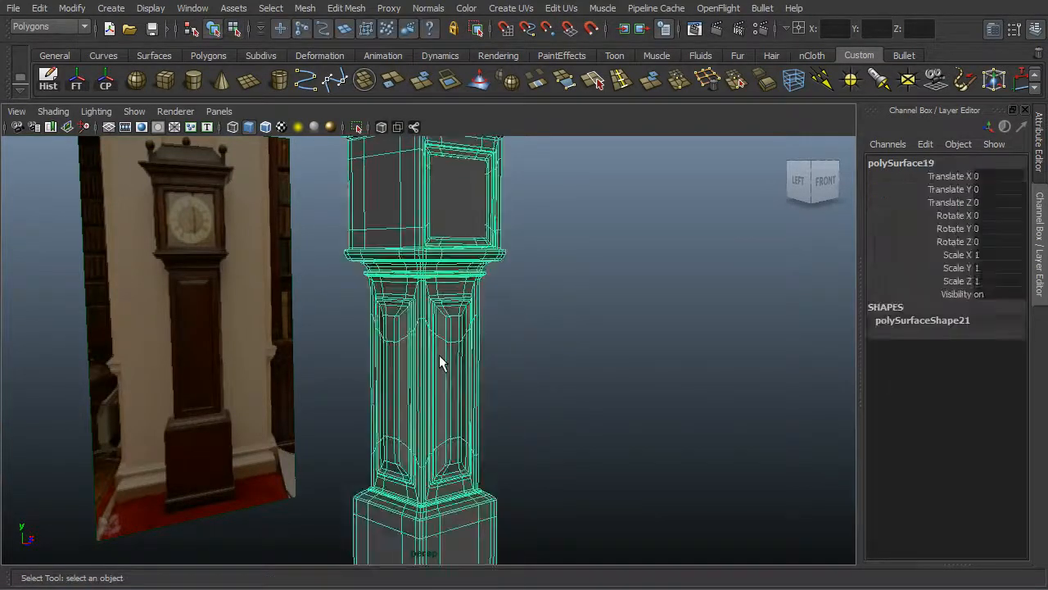
# - Apply Automatic Mapping to create new UVs for the selected clock model
pyautogui.scroll(-3, 420, 266)
pyautogui.keyDown('alt'); pyautogui.moveTo(377, 295); pyautogui.dragTo(343, 299); pyautogui.keyUp('alt')
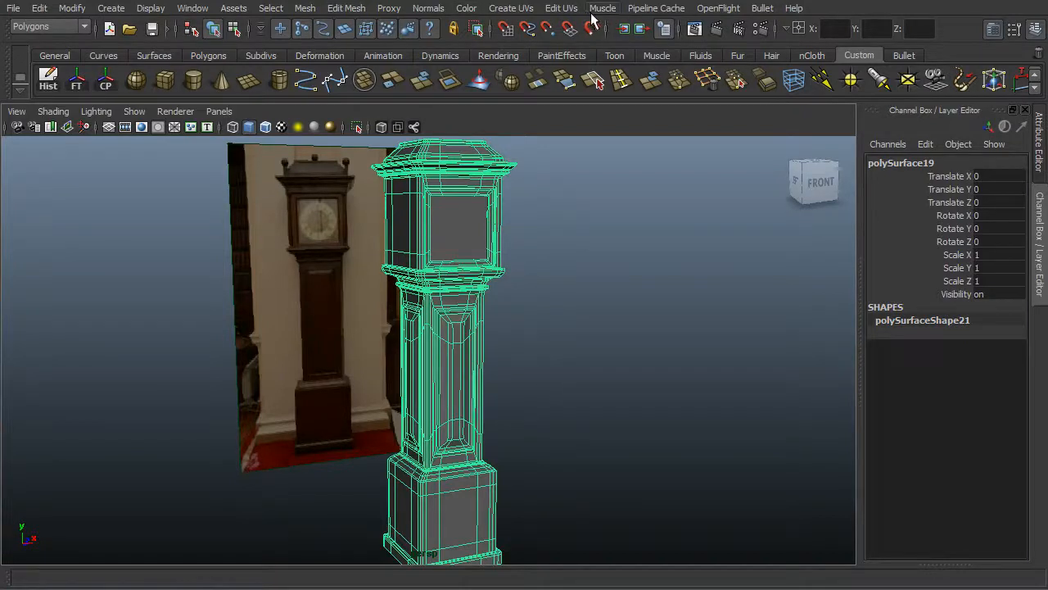
pyautogui.click(513, 8)
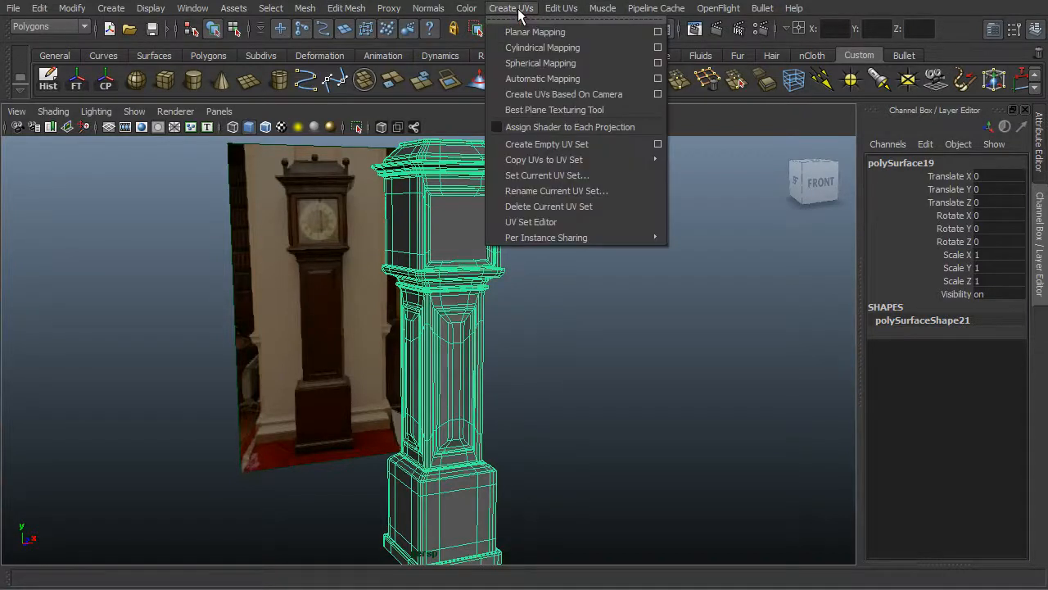
pyautogui.click(565, 79)
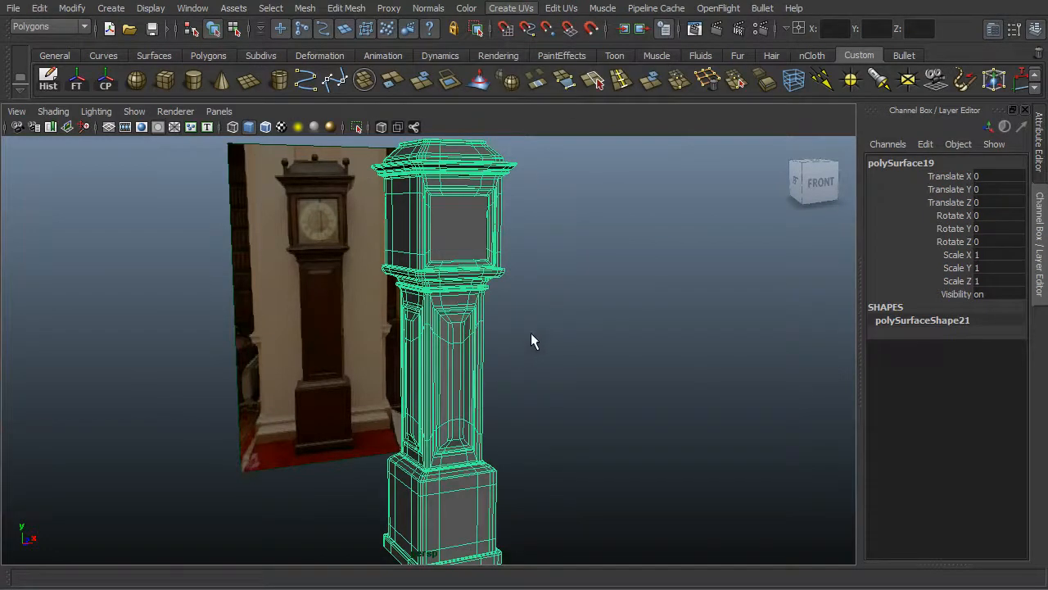
# - Examine the automatic projection planes surrounding the clock from several angles
pyautogui.press('e')
pyautogui.scroll(-5, 603, 330)
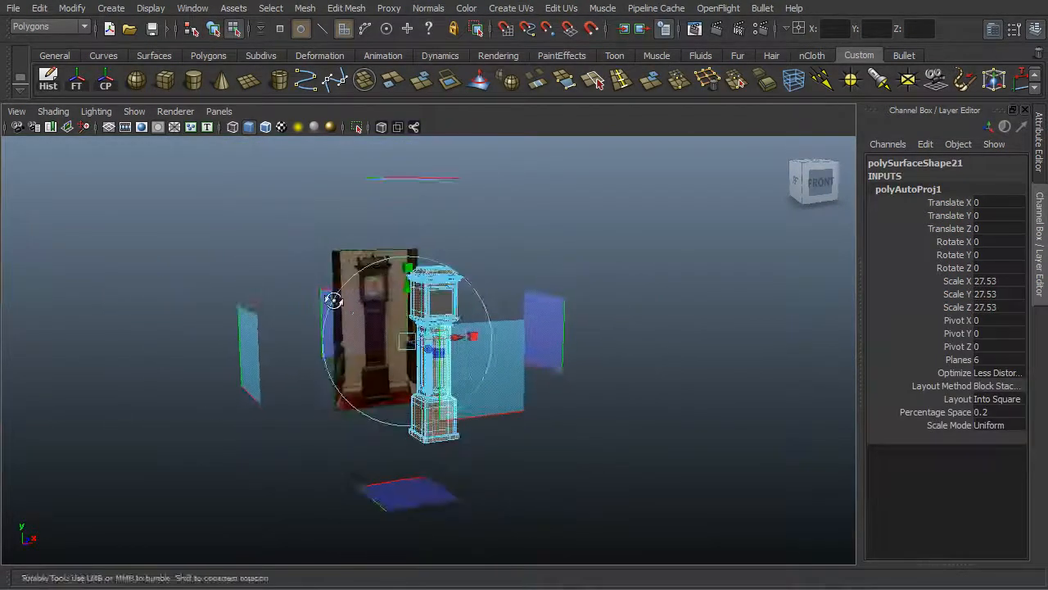
pyautogui.keyDown('alt'); pyautogui.moveTo(332, 300); pyautogui.dragTo(385, 328); pyautogui.keyUp('alt')
pyautogui.press('t')
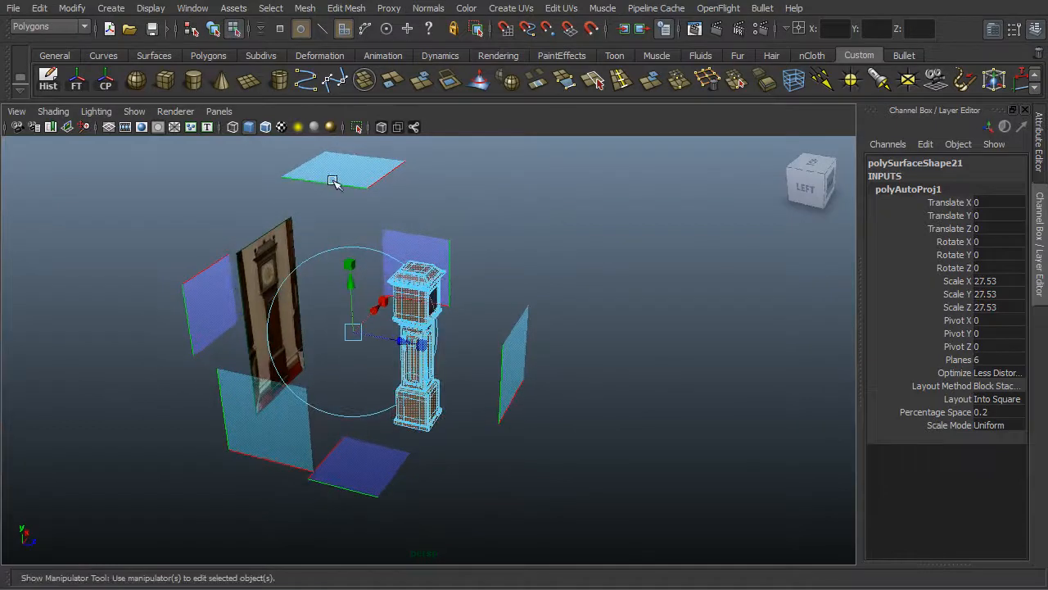
pyautogui.moveTo(332, 181)
pyautogui.keyDown('alt'); pyautogui.mouseDown()
pyautogui.moveTo(386, 208)
pyautogui.moveTo(345, 169)
pyautogui.mouseUp(); pyautogui.keyUp('alt')
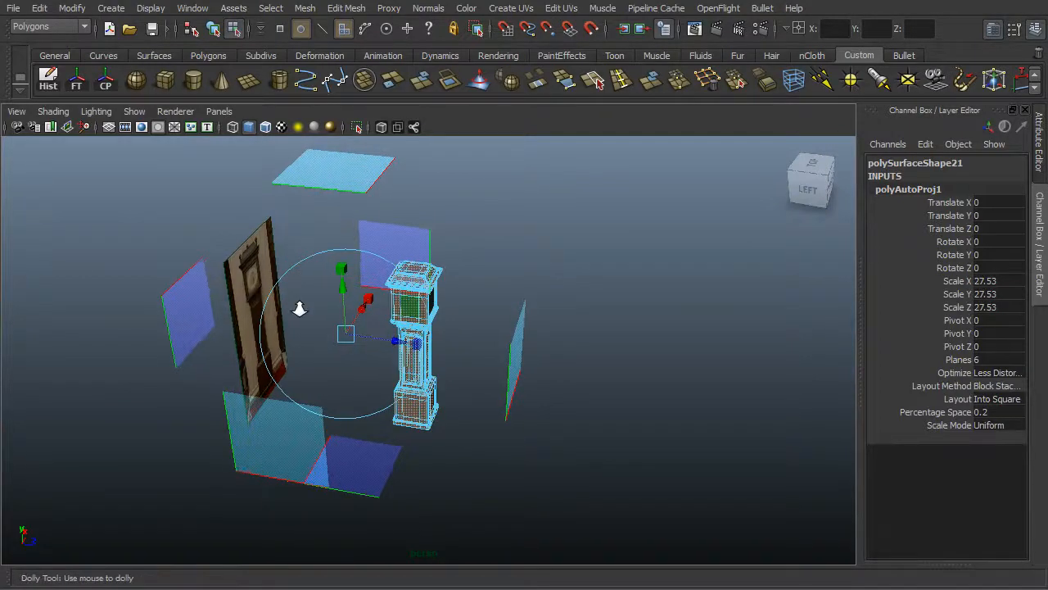
pyautogui.scroll(3, 297, 304)
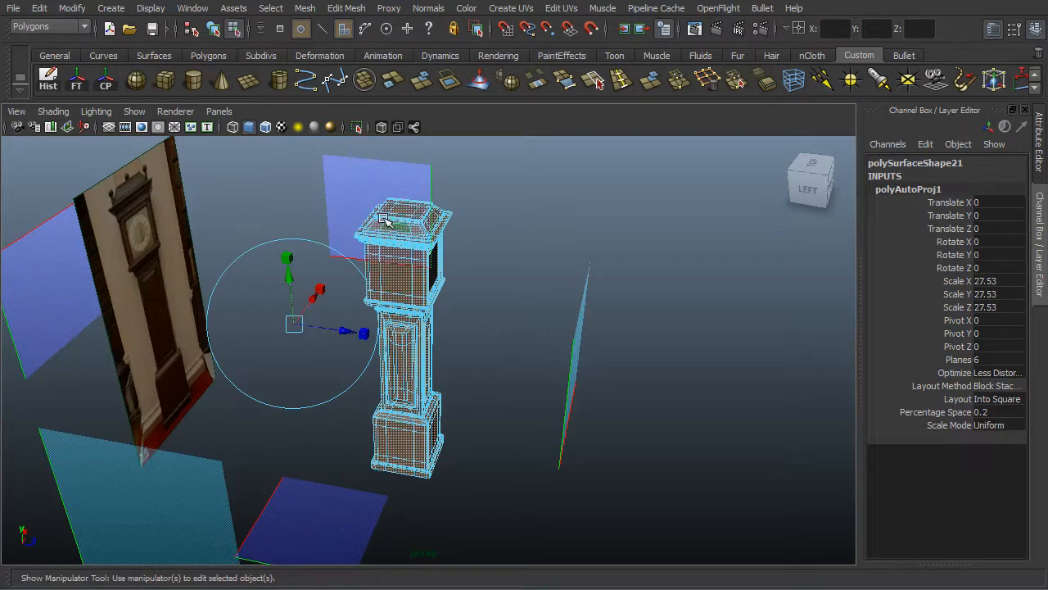
pyautogui.keyDown('alt'); pyautogui.moveTo(344, 226); pyautogui.dragTo(295, 195); pyautogui.keyUp('alt')
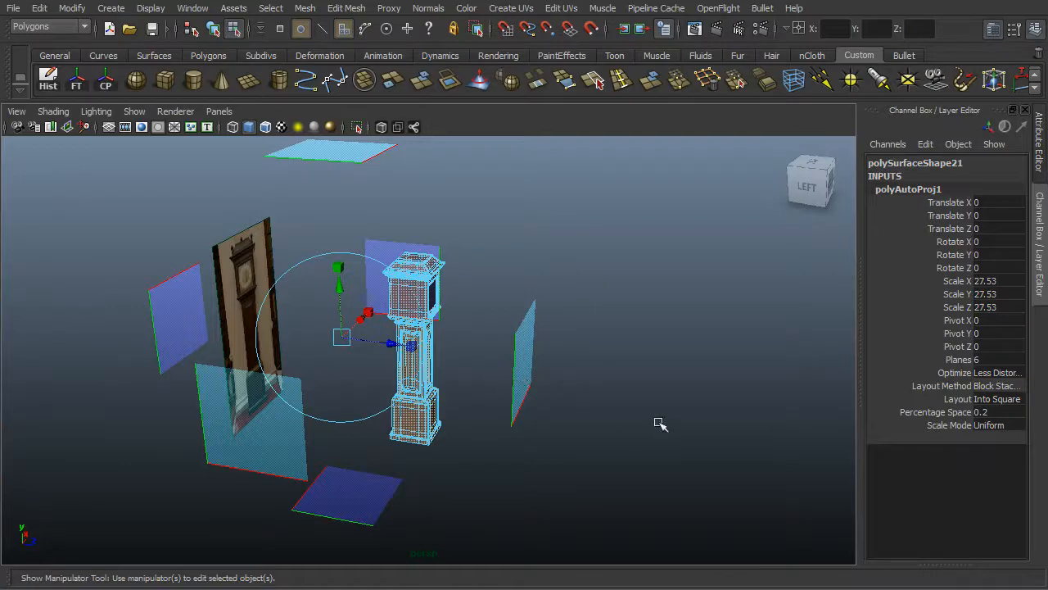
pyautogui.keyDown('alt'); pyautogui.moveTo(500, 329); pyautogui.dragTo(442, 316); pyautogui.keyUp('alt')
# - Return the clock to object mode and inspect its automatically mapped shells in the UV Texture Editor
pyautogui.moveTo(406, 276); pyautogui.dragTo(418, 264, button='right')
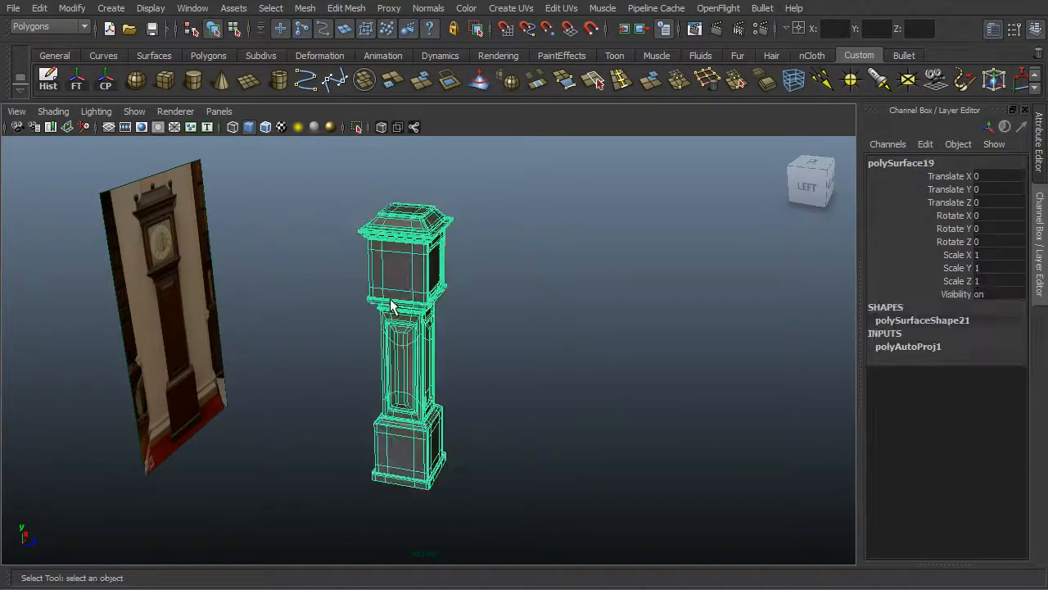
pyautogui.press('space')
pyautogui.moveTo(342, 213); pyautogui.dragTo(445, 432)
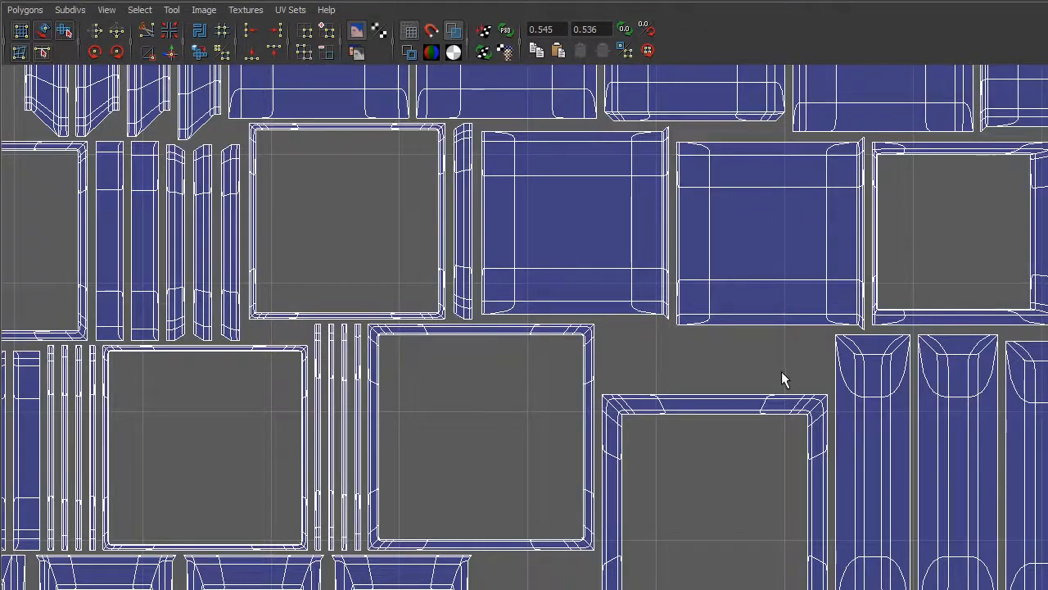
pyautogui.keyDown('alt'); pyautogui.moveTo(781, 370); pyautogui.dragTo(145, 295, button='right'); pyautogui.keyUp('alt')
pyautogui.keyDown('alt'); pyautogui.moveTo(770, 319); pyautogui.dragTo(314, 252, button='right'); pyautogui.keyUp('alt')
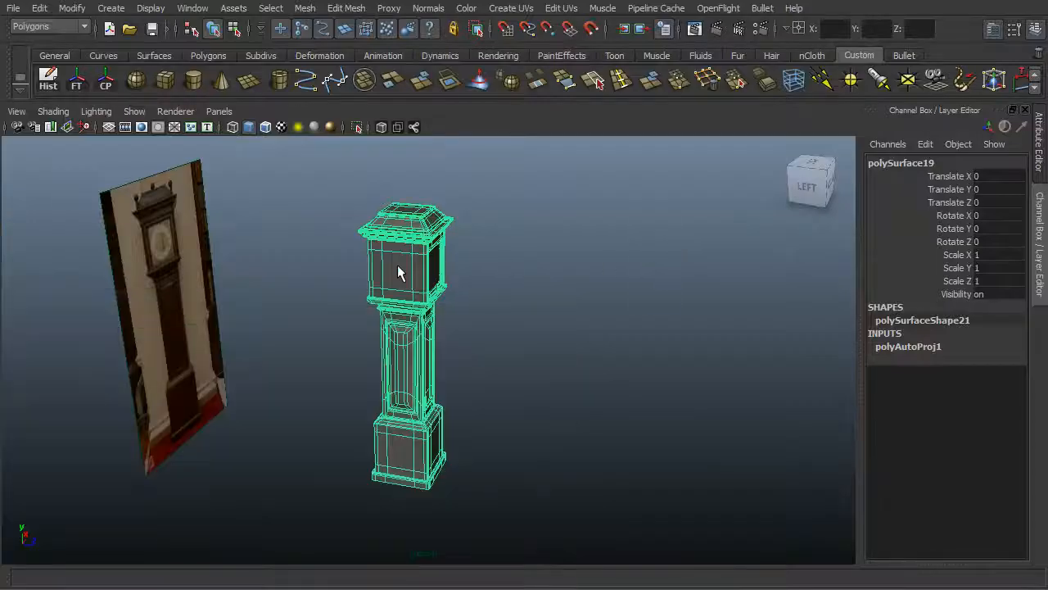
# - Switch the clock to face selection and frame it in the orthographic side view
pyautogui.keyDown('alt'); pyautogui.moveTo(400, 271); pyautogui.dragTo(467, 146); pyautogui.keyUp('alt')
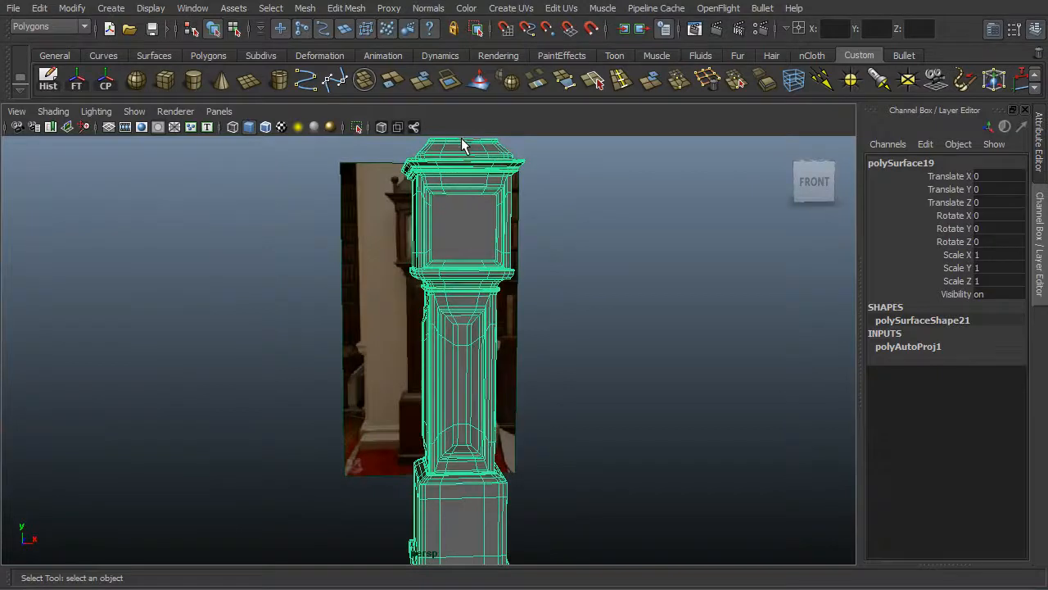
pyautogui.keyDown('alt'); pyautogui.moveTo(482, 505); pyautogui.dragTo(488, 432); pyautogui.keyUp('alt')
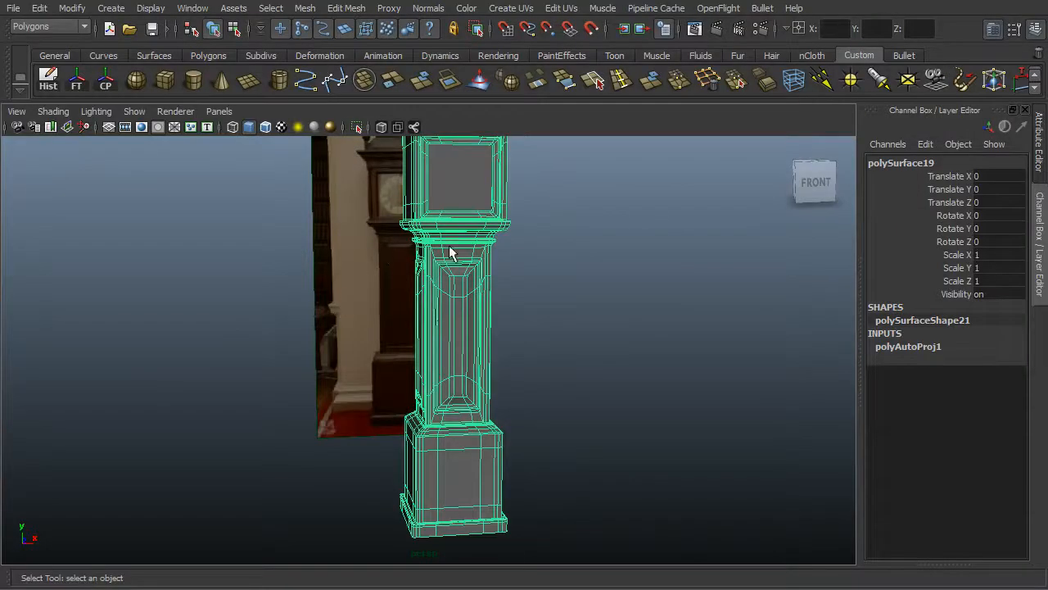
pyautogui.keyDown('alt'); pyautogui.moveTo(449, 251); pyautogui.dragTo(436, 173); pyautogui.keyUp('alt')
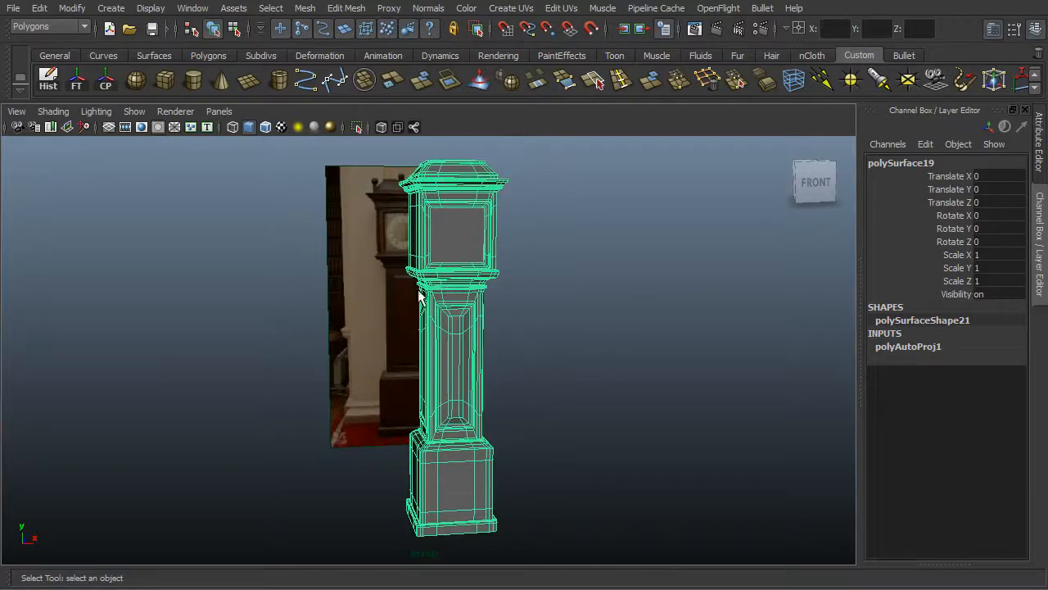
pyautogui.keyDown('alt'); pyautogui.moveTo(501, 380); pyautogui.dragTo(479, 350); pyautogui.keyUp('alt')
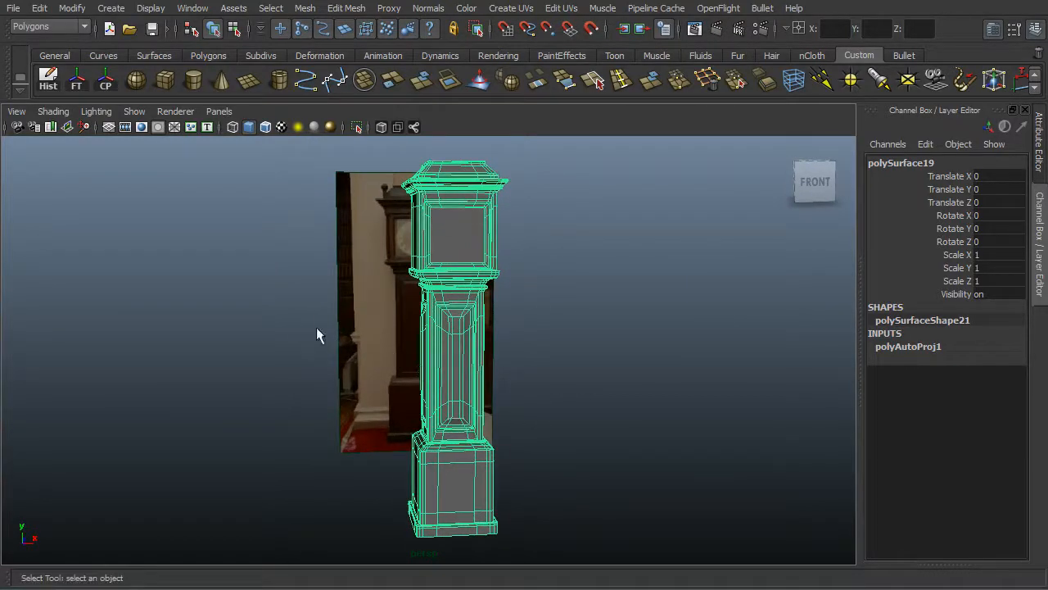
pyautogui.keyDown('alt'); pyautogui.moveTo(320, 335); pyautogui.dragTo(485, 327); pyautogui.keyUp('alt')
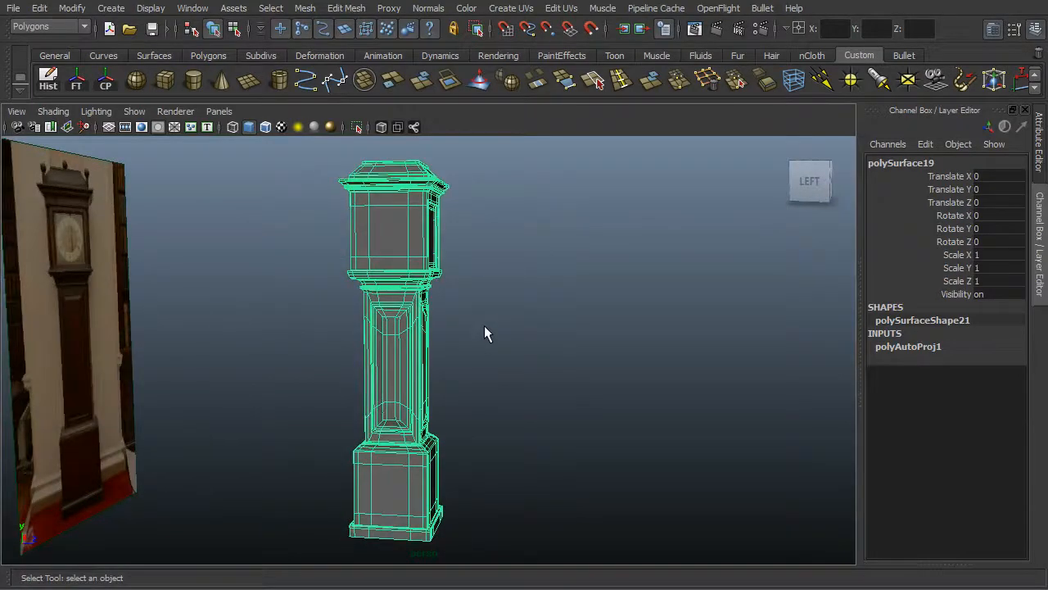
pyautogui.rightClick(363, 257)
pyautogui.click(585, 360)
pyautogui.keyDown('alt'); pyautogui.moveTo(586, 359); pyautogui.dragTo(510, 237); pyautogui.keyUp('alt')
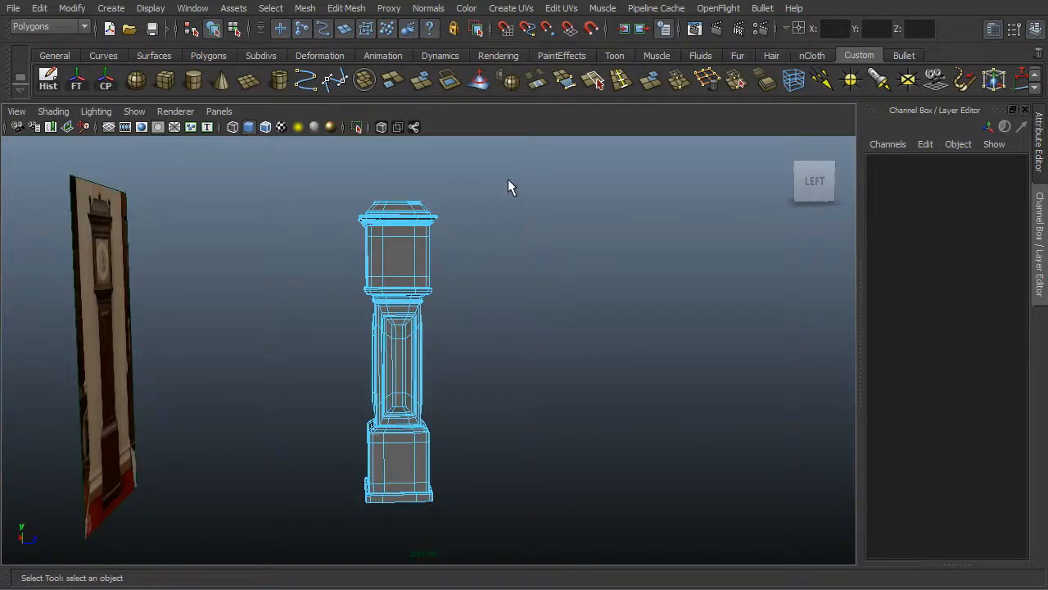
pyautogui.moveTo(463, 424); pyautogui.dragTo(529, 472)
pyautogui.press('space')
pyautogui.press('f')
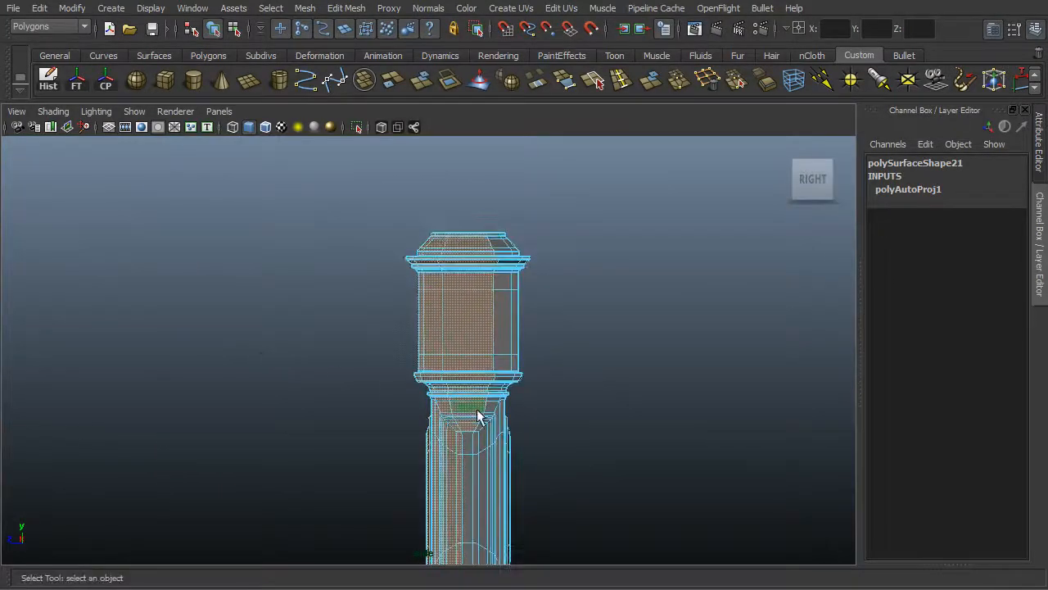
# - Select only the clock's front-facing faces in the side view, deselecting the faces along its sides and back
pyautogui.keyDown('alt'); pyautogui.moveTo(469, 420); pyautogui.dragTo(471, 350, button='middle'); pyautogui.keyUp('alt')
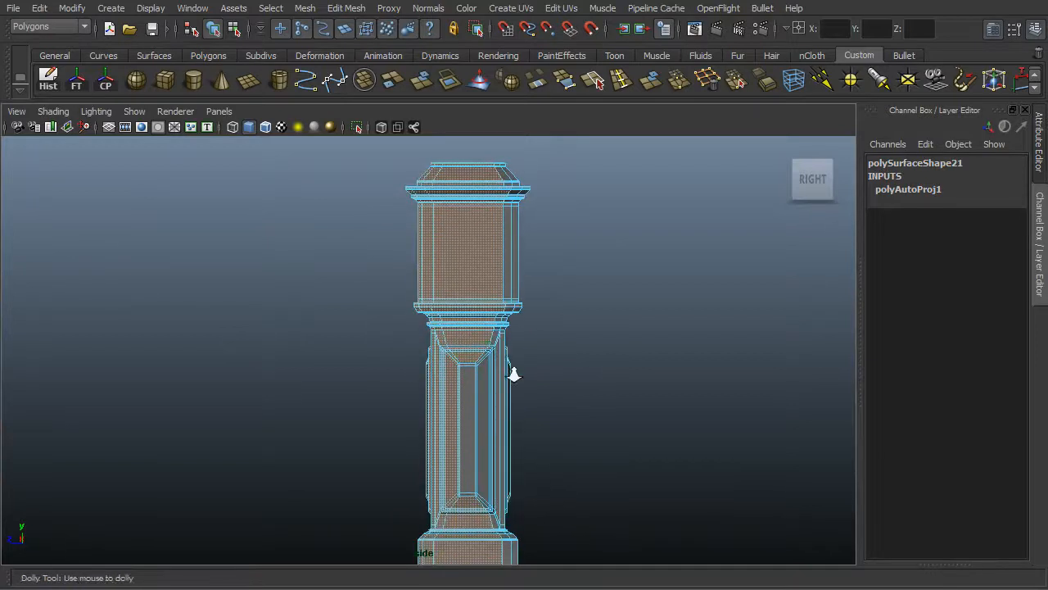
pyautogui.keyDown('alt'); pyautogui.moveTo(512, 374); pyautogui.dragTo(311, 303, button='right'); pyautogui.keyUp('alt')
pyautogui.keyDown('alt'); pyautogui.moveTo(443, 296); pyautogui.dragTo(271, 238, button='right'); pyautogui.keyUp('alt')
pyautogui.moveTo(315, 237); pyautogui.dragTo(447, 545)
pyautogui.moveTo(555, 224); pyautogui.dragTo(432, 583)
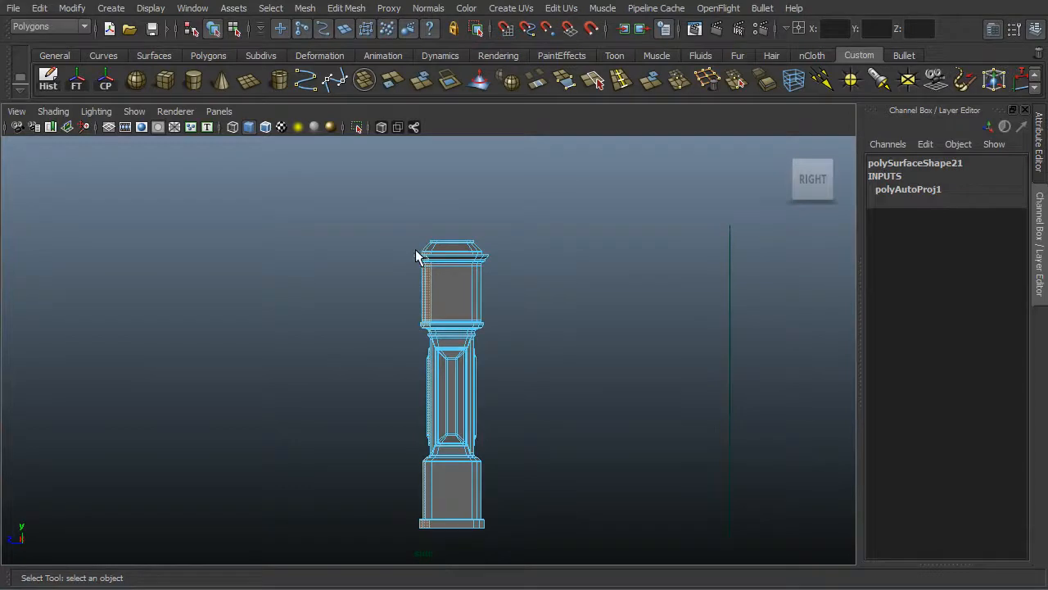
pyautogui.keyDown('ctrl'); pyautogui.keyDown('alt'); pyautogui.moveTo(353, 229); pyautogui.dragTo(504, 374); pyautogui.keyUp('alt'); pyautogui.keyUp('ctrl')
pyautogui.keyDown('alt'); pyautogui.moveTo(364, 286); pyautogui.dragTo(426, 274, button='right'); pyautogui.keyUp('alt')
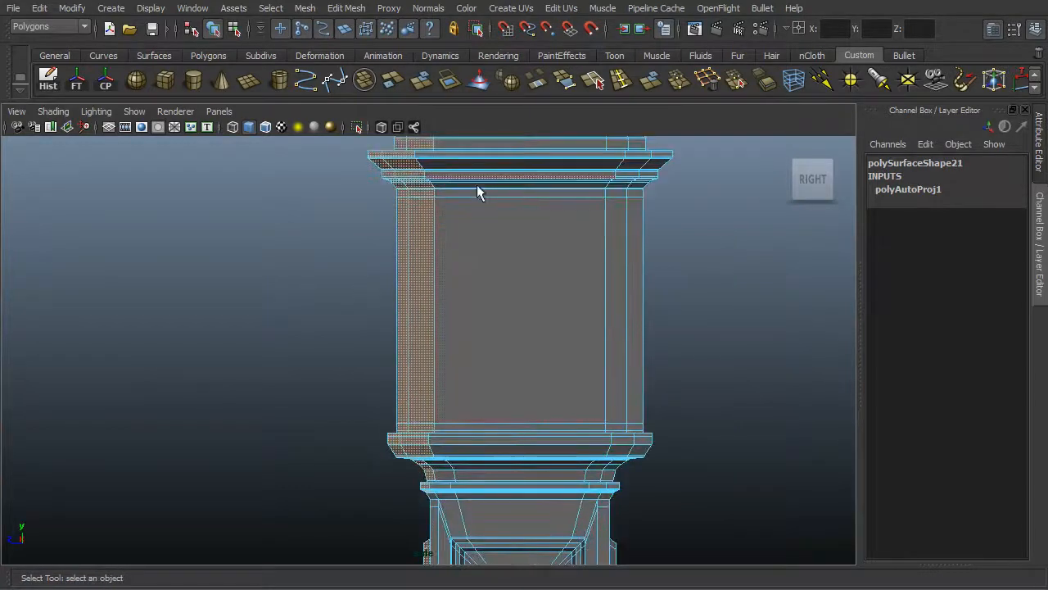
pyautogui.keyDown('alt'); pyautogui.moveTo(500, 205); pyautogui.dragTo(497, 253, button='middle'); pyautogui.keyUp('alt')
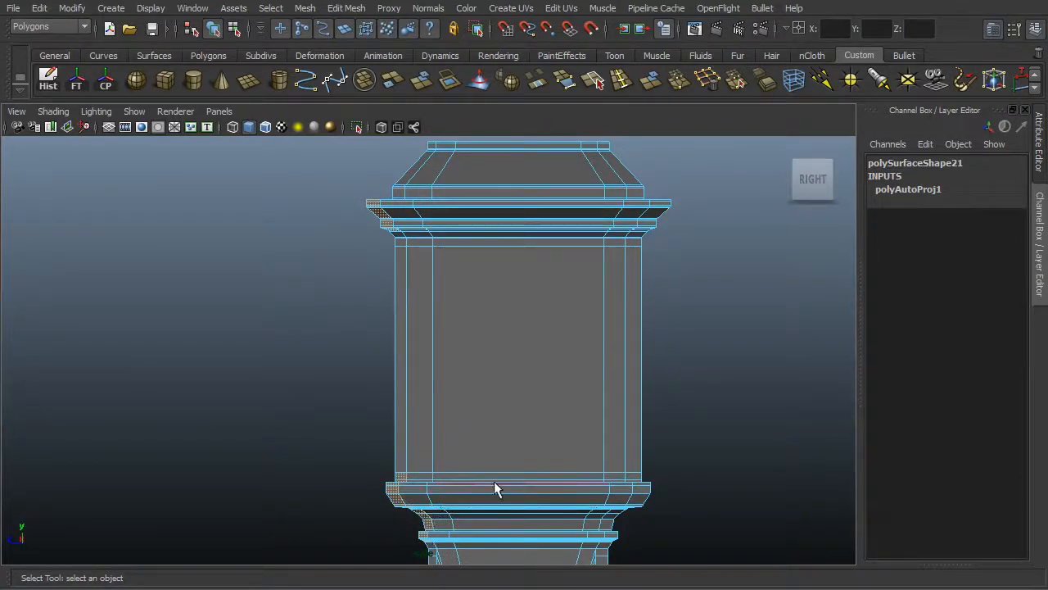
# - Examine the front face selection in the perspective view, from the top moulding down to the base
pyautogui.press('space')
pyautogui.moveTo(496, 479); pyautogui.dragTo(515, 387)
pyautogui.keyDown('alt'); pyautogui.moveTo(478, 403); pyautogui.dragTo(207, 412); pyautogui.keyUp('alt')
pyautogui.moveTo(477, 366)
pyautogui.keyDown('alt'); pyautogui.mouseDown()
pyautogui.moveTo(460, 368)
pyautogui.moveTo(475, 365)
pyautogui.mouseUp(); pyautogui.keyUp('alt')
pyautogui.keyDown('alt'); pyautogui.moveTo(475, 365); pyautogui.dragTo(755, 227, button='right'); pyautogui.keyUp('alt')
pyautogui.keyDown('alt'); pyautogui.moveTo(430, 238); pyautogui.dragTo(463, 380, button='middle'); pyautogui.keyUp('alt')
pyautogui.keyDown('alt'); pyautogui.moveTo(463, 379); pyautogui.dragTo(464, 303, button='right'); pyautogui.keyUp('alt')
pyautogui.keyDown('alt'); pyautogui.moveTo(488, 174); pyautogui.dragTo(447, 342, button='middle'); pyautogui.keyUp('alt')
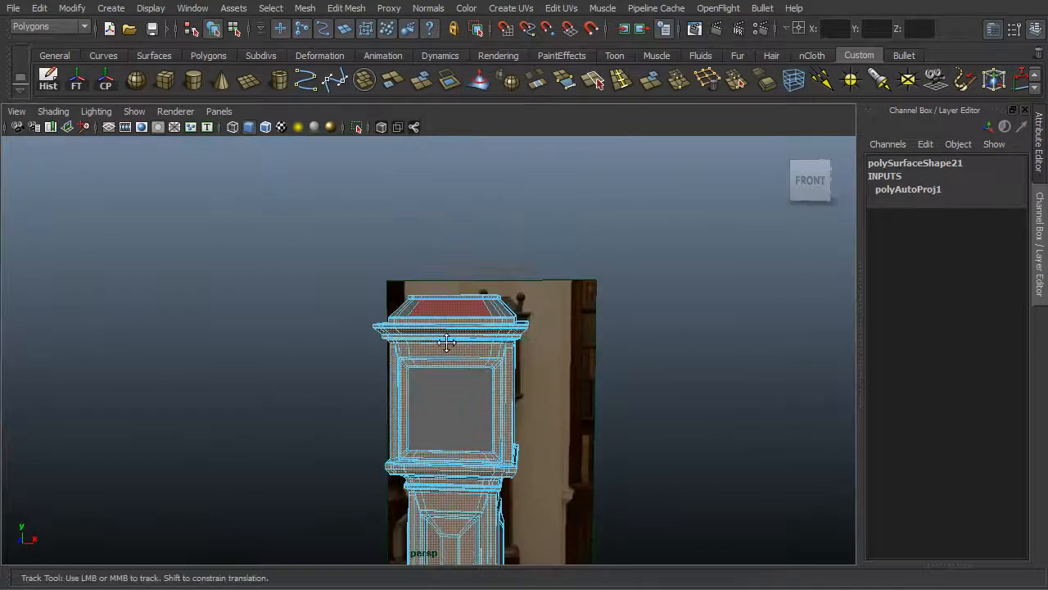
pyautogui.keyDown('alt'); pyautogui.moveTo(446, 342); pyautogui.dragTo(608, 346, button='right'); pyautogui.keyUp('alt')
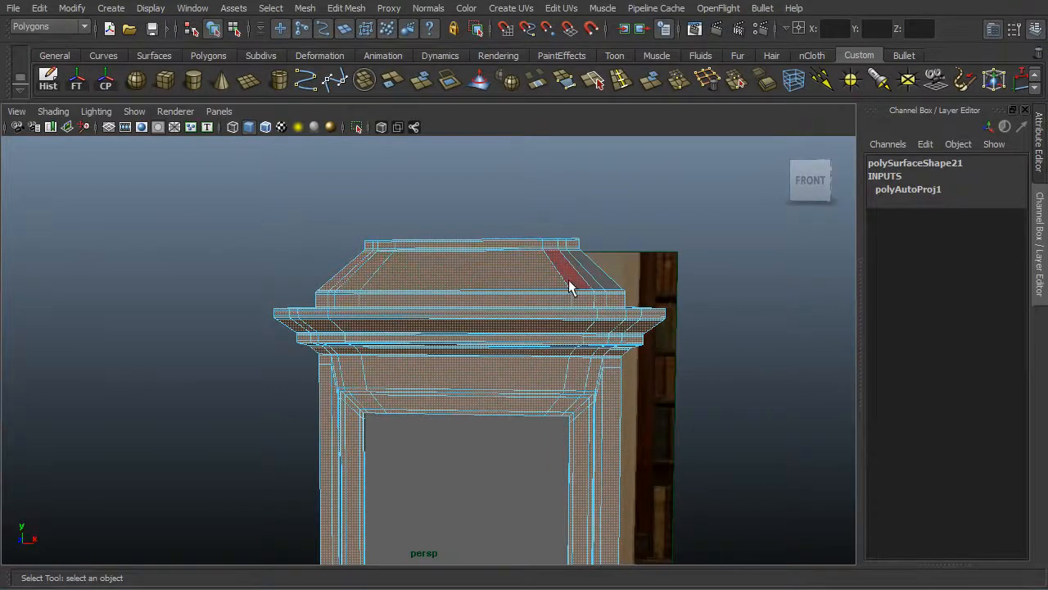
pyautogui.keyDown('alt'); pyautogui.moveTo(529, 393); pyautogui.dragTo(475, 270, button='middle'); pyautogui.keyUp('alt')
pyautogui.keyDown('alt'); pyautogui.moveTo(557, 325); pyautogui.dragTo(501, 479, button='middle'); pyautogui.keyUp('alt')
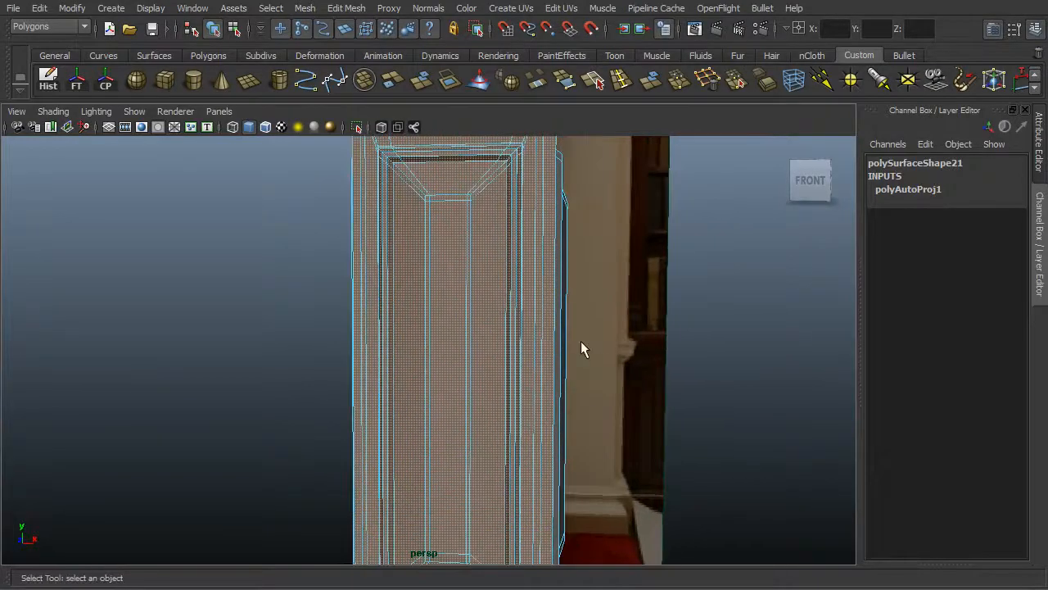
pyautogui.keyDown('alt'); pyautogui.moveTo(583, 349); pyautogui.dragTo(423, 323, button='right'); pyautogui.keyUp('alt')
pyautogui.keyDown('alt'); pyautogui.moveTo(423, 323); pyautogui.dragTo(510, 384); pyautogui.keyUp('alt')
pyautogui.keyDown('alt'); pyautogui.moveTo(510, 384); pyautogui.dragTo(388, 346, button='right'); pyautogui.keyUp('alt')
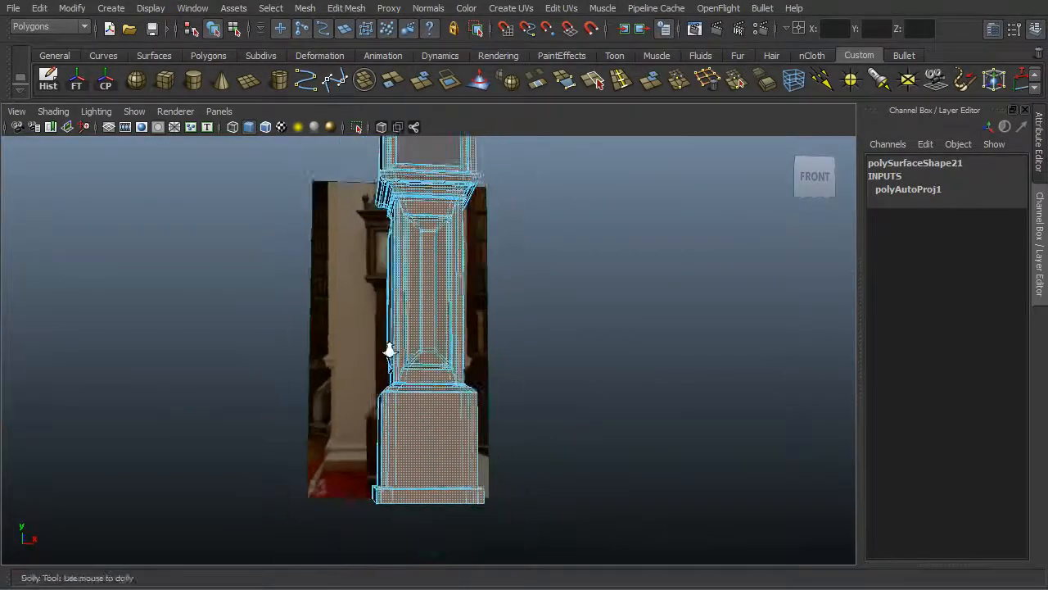
pyautogui.keyDown('alt'); pyautogui.moveTo(388, 346); pyautogui.dragTo(399, 385); pyautogui.keyUp('alt')
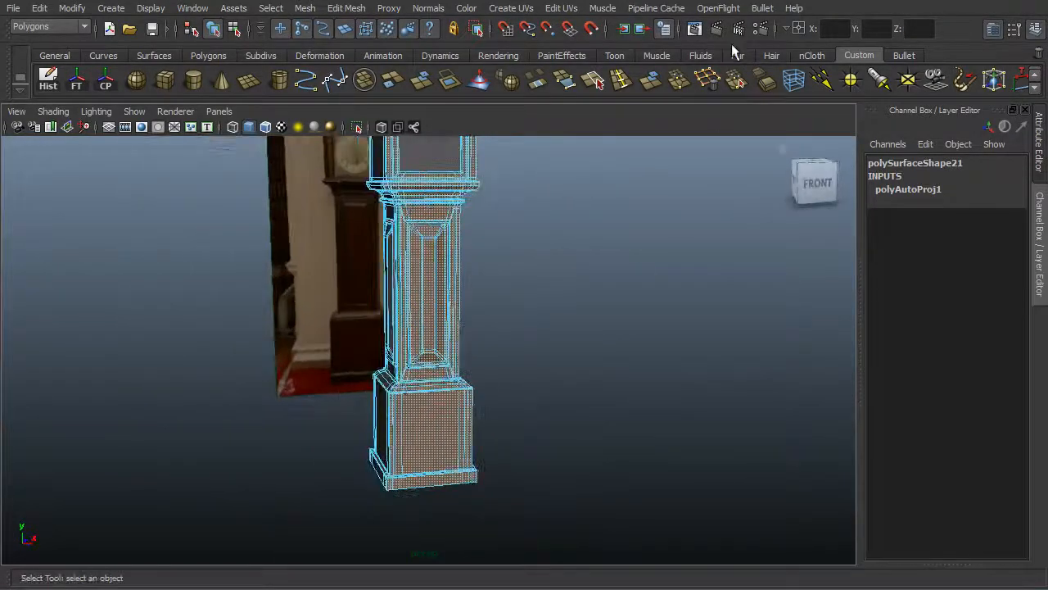
# - Apply Planar Mapping to the selected front faces, projecting from the Z axis and fitting to the bounding box
pyautogui.click(504, 8)
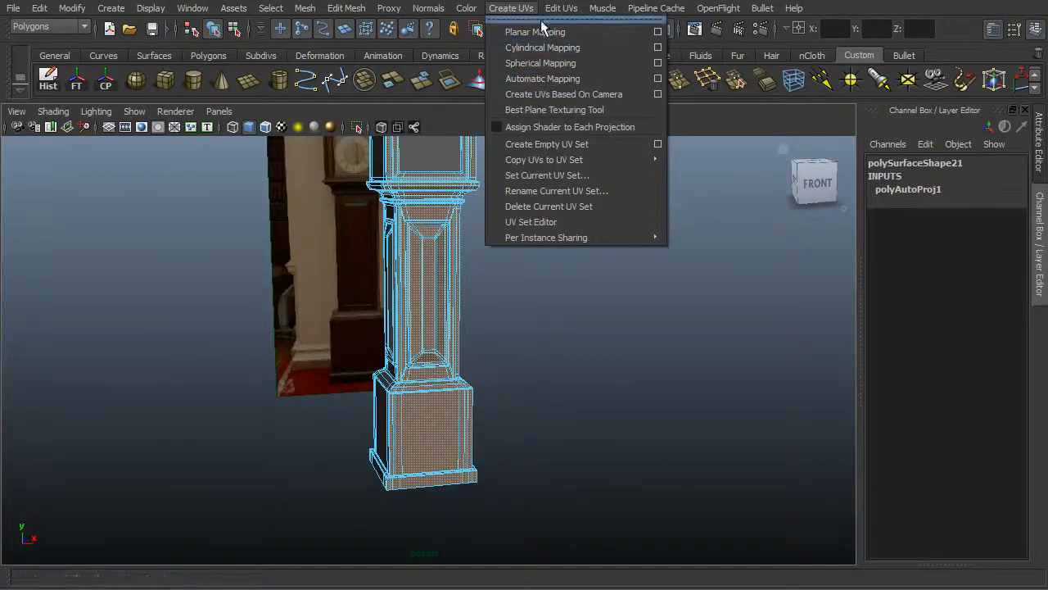
pyautogui.click(658, 32)
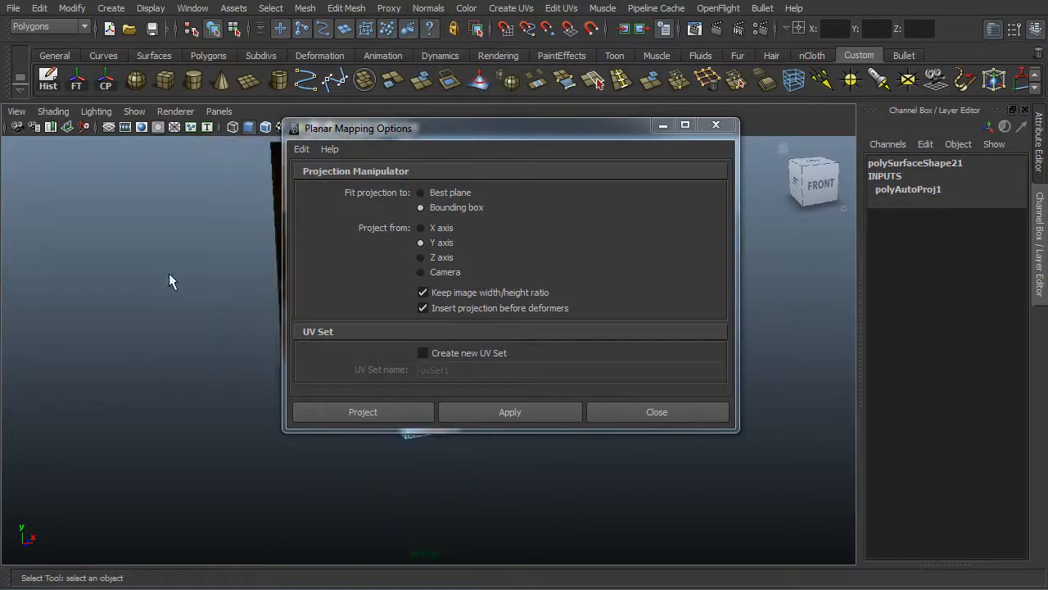
pyautogui.moveTo(491, 125); pyautogui.dragTo(564, 122)
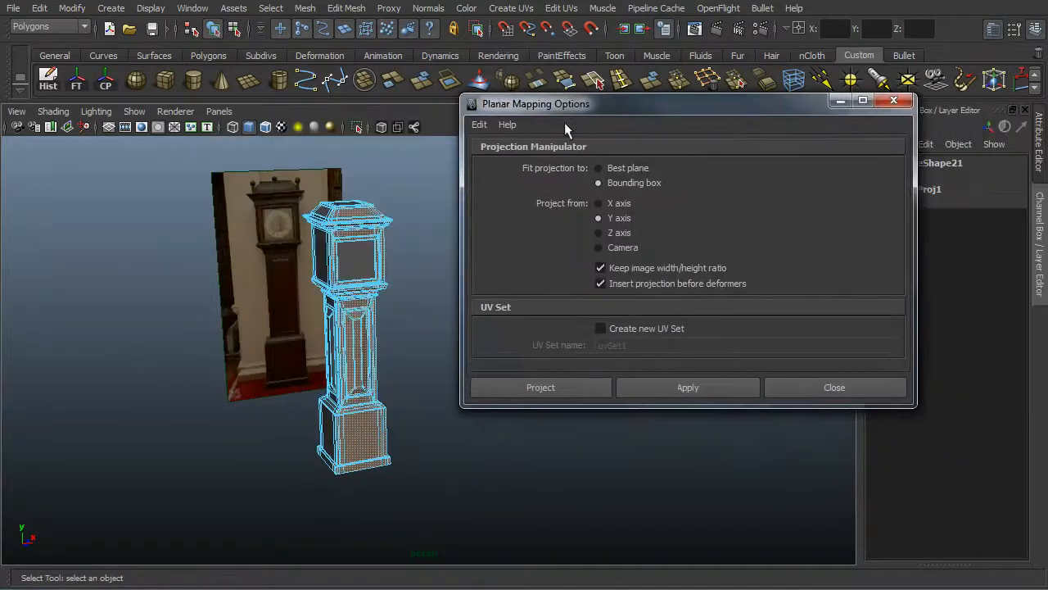
pyautogui.keyDown('alt'); pyautogui.moveTo(344, 393); pyautogui.dragTo(66, 479); pyautogui.keyUp('alt')
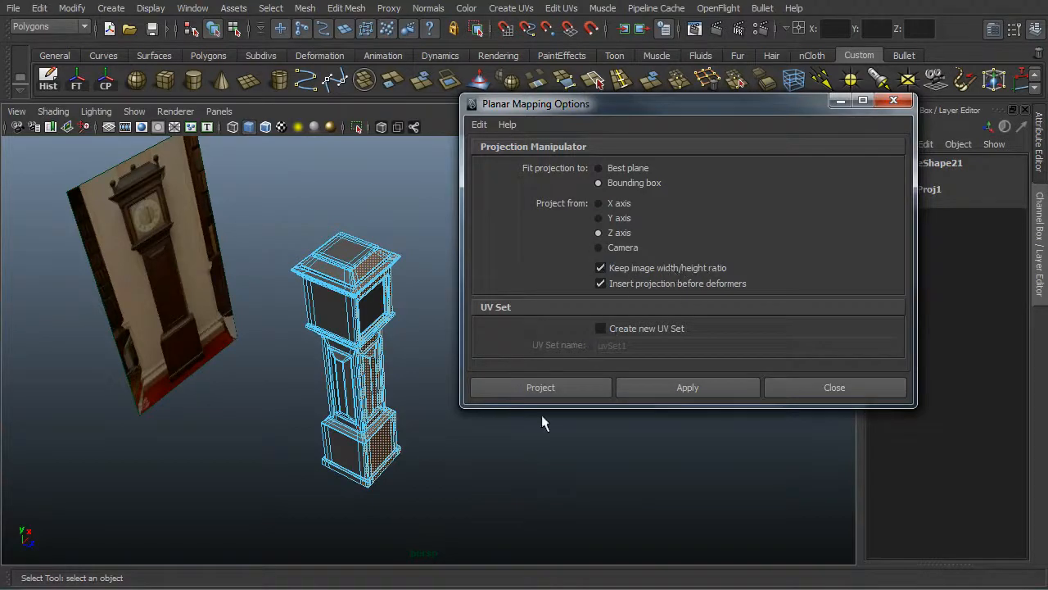
pyautogui.click(543, 387)
# - Reselect the whole clock in object mode and bring up its layout in the UV Texture Editor
pyautogui.keyDown('alt'); pyautogui.moveTo(525, 388); pyautogui.dragTo(396, 353); pyautogui.keyUp('alt')
pyautogui.press('q')
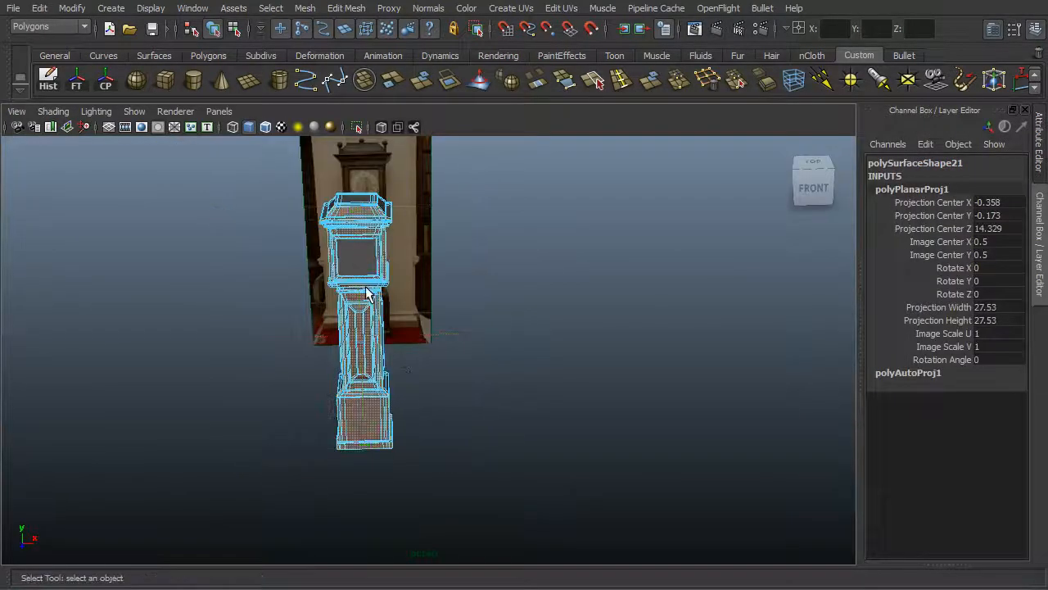
pyautogui.moveTo(366, 289); pyautogui.dragTo(413, 262, button='right')
pyautogui.click(382, 336)
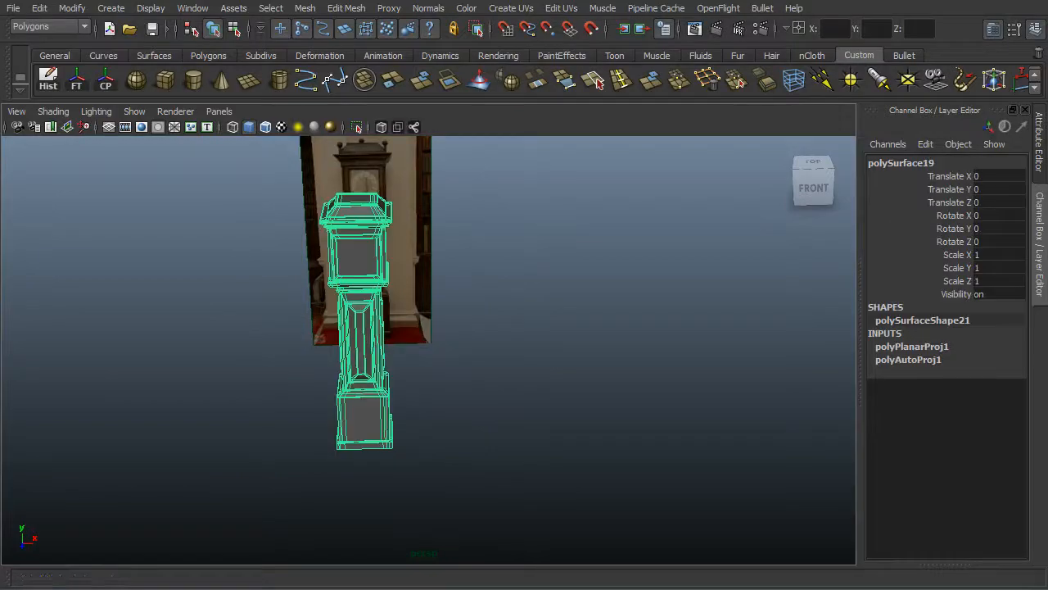
pyautogui.click(327, 587)
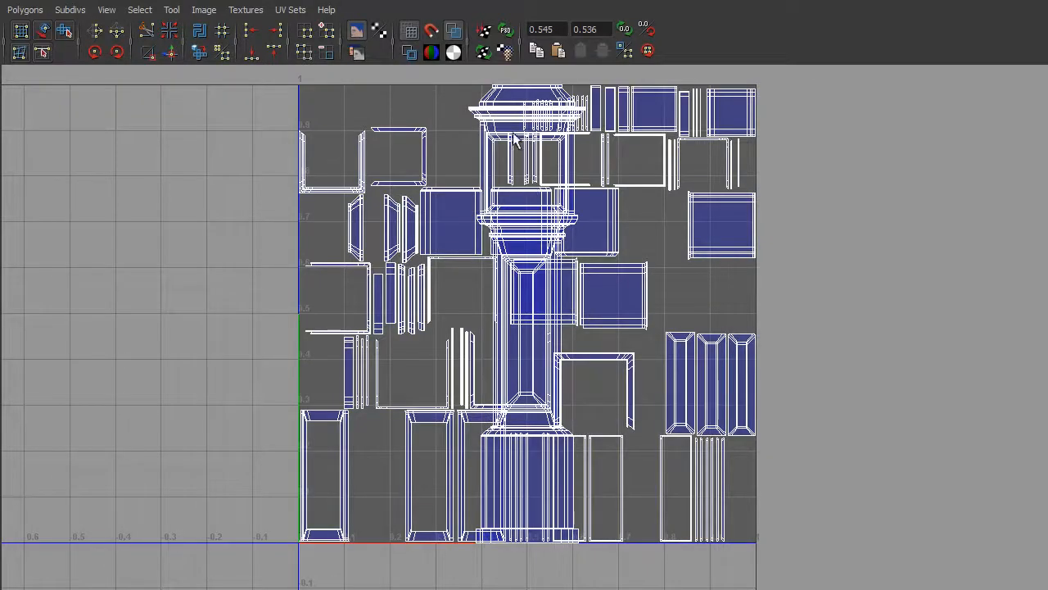
# - Select the clock's planar-mapped front UV shell and move it left, outside the 0 to 1 UV space
pyautogui.moveTo(507, 115); pyautogui.dragTo(544, 115, button='right')
pyautogui.keyDown('shift'); pyautogui.moveTo(485, 97); pyautogui.dragTo(534, 191, button='right'); pyautogui.keyUp('shift')
pyautogui.press('w')
pyautogui.moveTo(631, 313); pyautogui.dragTo(322, 314)
pyautogui.click(271, 248)
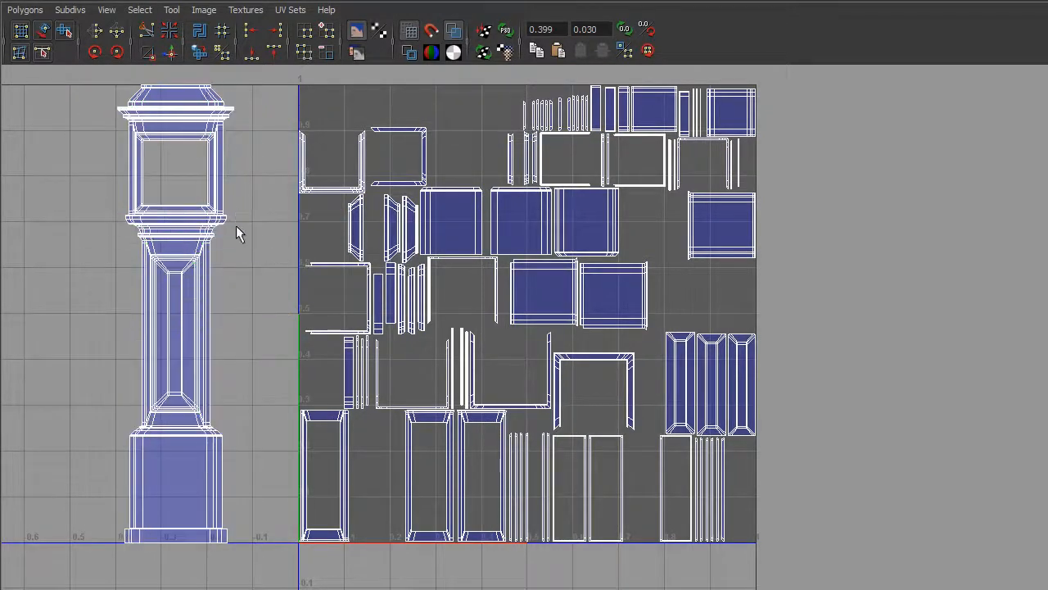
pyautogui.keyDown('alt'); pyautogui.moveTo(269, 266); pyautogui.dragTo(289, 263, button='middle'); pyautogui.keyUp('alt')
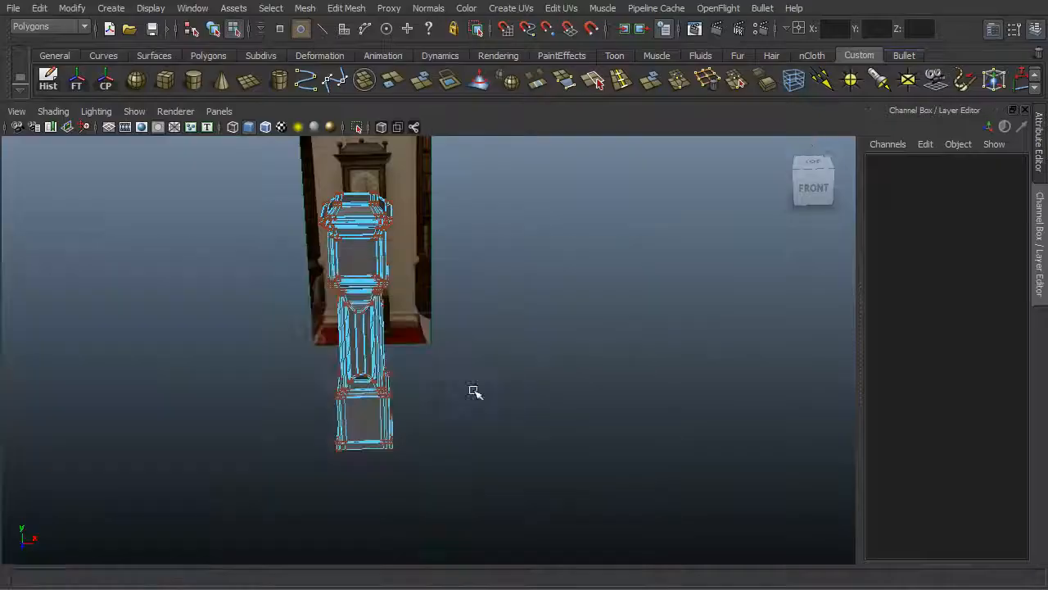
# - Examine the clock's right side and its column panels in the perspective view
pyautogui.keyDown('alt'); pyautogui.moveTo(331, 317); pyautogui.dragTo(232, 298); pyautogui.keyUp('alt')
pyautogui.keyDown('alt'); pyautogui.moveTo(232, 298); pyautogui.dragTo(360, 269, button='right'); pyautogui.keyUp('alt')
pyautogui.keyDown('alt'); pyautogui.moveTo(361, 270); pyautogui.dragTo(442, 381, button='middle'); pyautogui.keyUp('alt')
pyautogui.keyDown('alt'); pyautogui.moveTo(442, 381); pyautogui.dragTo(393, 283); pyautogui.keyUp('alt')
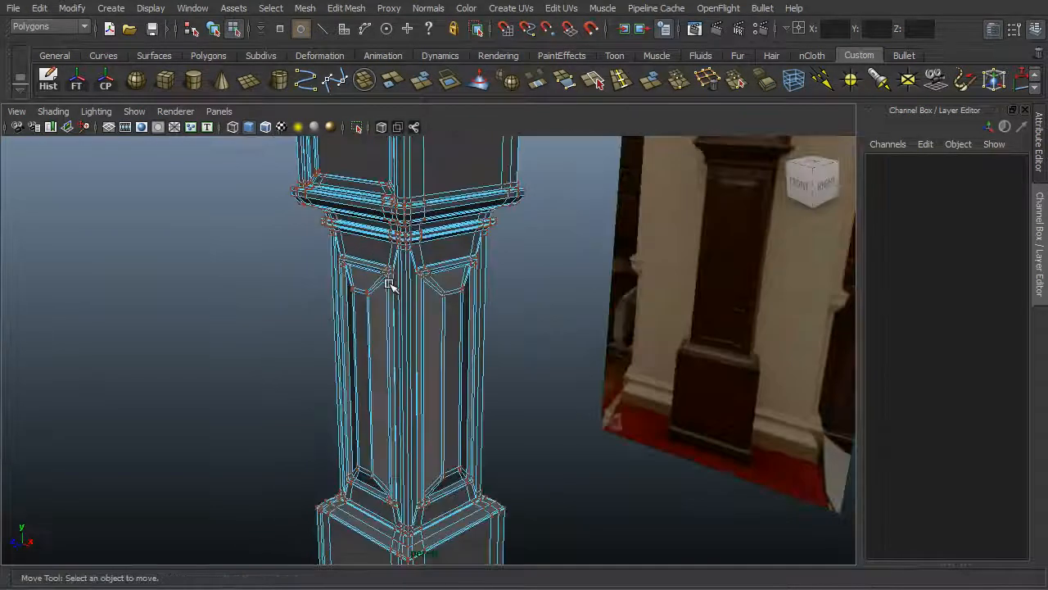
pyautogui.keyDown('alt'); pyautogui.moveTo(652, 383); pyautogui.dragTo(403, 357); pyautogui.keyUp('alt')
pyautogui.keyDown('alt'); pyautogui.moveTo(609, 354); pyautogui.dragTo(466, 332, button='right'); pyautogui.keyUp('alt')
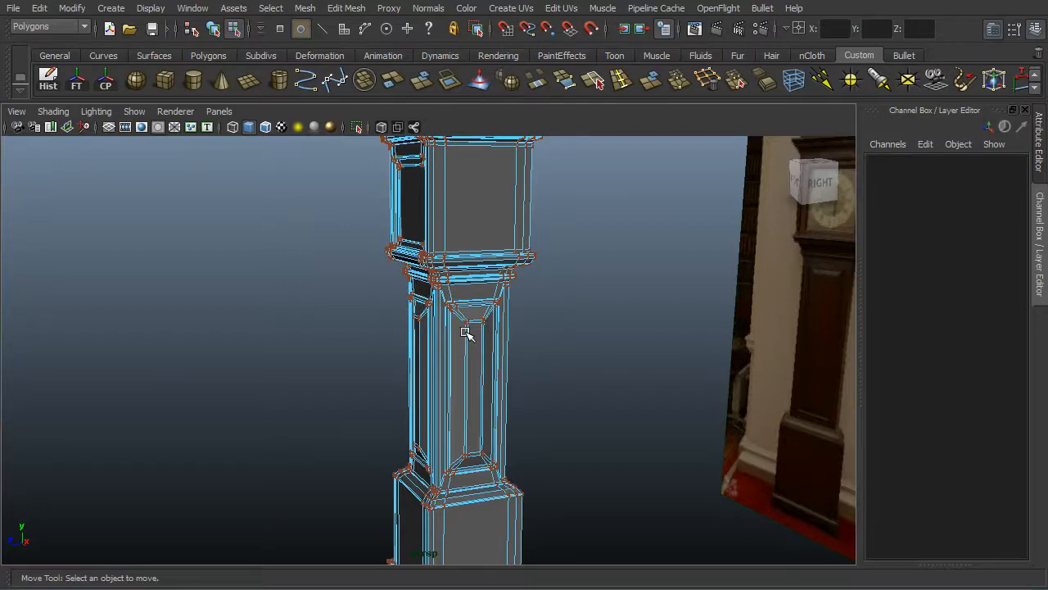
# - Switch the clock from component selection back to object mode with the whole model selected
pyautogui.keyDown('alt'); pyautogui.moveTo(576, 326); pyautogui.dragTo(417, 330, button='right'); pyautogui.keyUp('alt')
pyautogui.keyDown('alt'); pyautogui.moveTo(417, 330); pyautogui.dragTo(471, 331); pyautogui.keyUp('alt')
pyautogui.press('q')
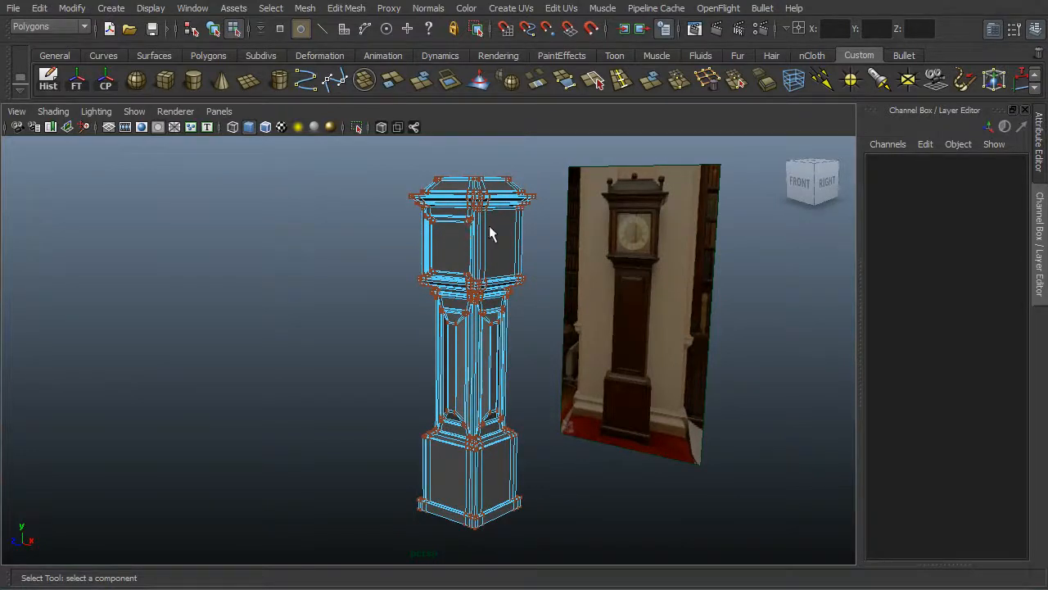
pyautogui.moveTo(488, 225); pyautogui.dragTo(550, 196, button='right')
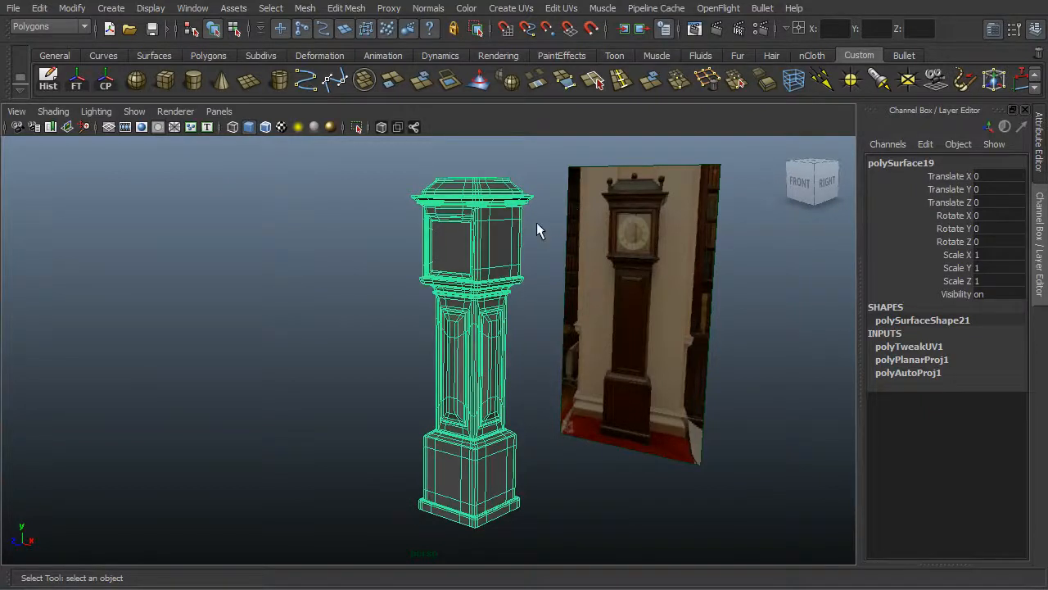
pyautogui.click(537, 230)
# - Reselect the whole clock as an object and delete its construction history
pyautogui.keyDown('alt'); pyautogui.moveTo(401, 231); pyautogui.dragTo(574, 310, button='right'); pyautogui.keyUp('alt')
pyautogui.click(579, 270)
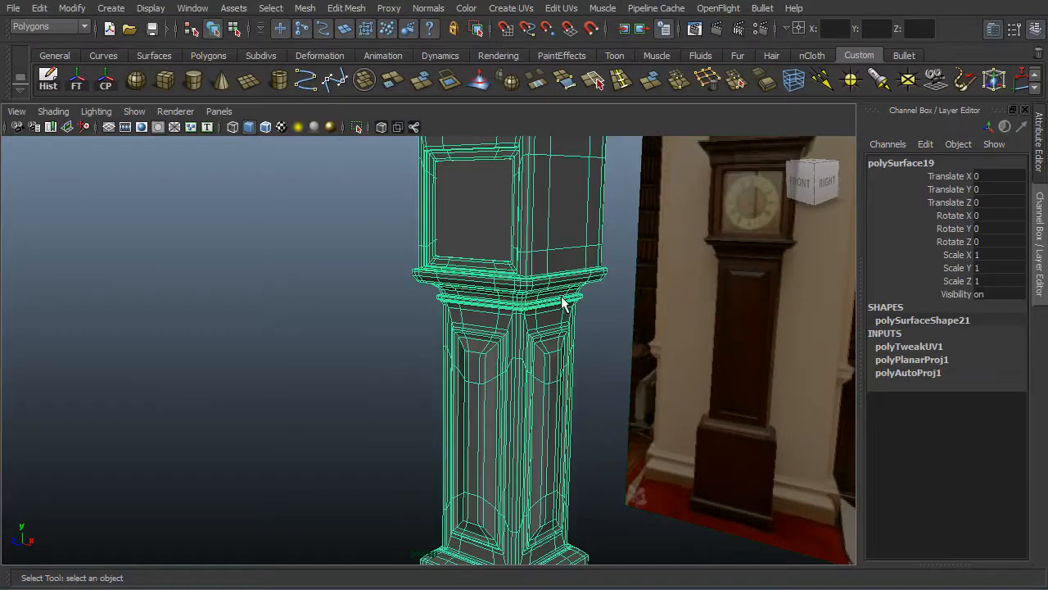
pyautogui.keyDown('alt'); pyautogui.moveTo(533, 288); pyautogui.dragTo(358, 274, button='right'); pyautogui.keyUp('alt')
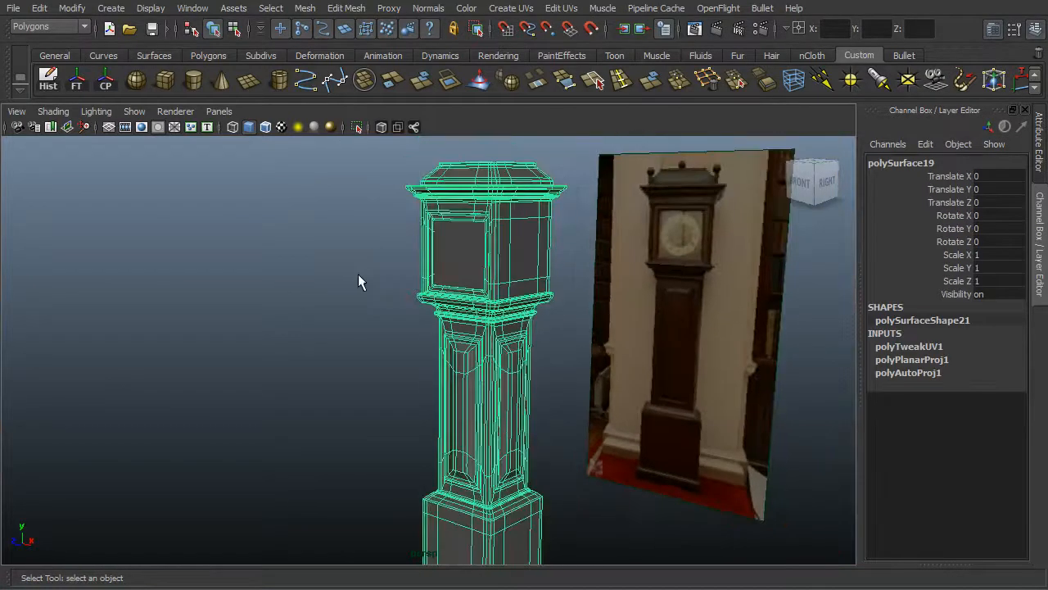
pyautogui.keyDown('alt'); pyautogui.moveTo(358, 274); pyautogui.dragTo(345, 272); pyautogui.keyUp('alt')
pyautogui.click(351, 269)
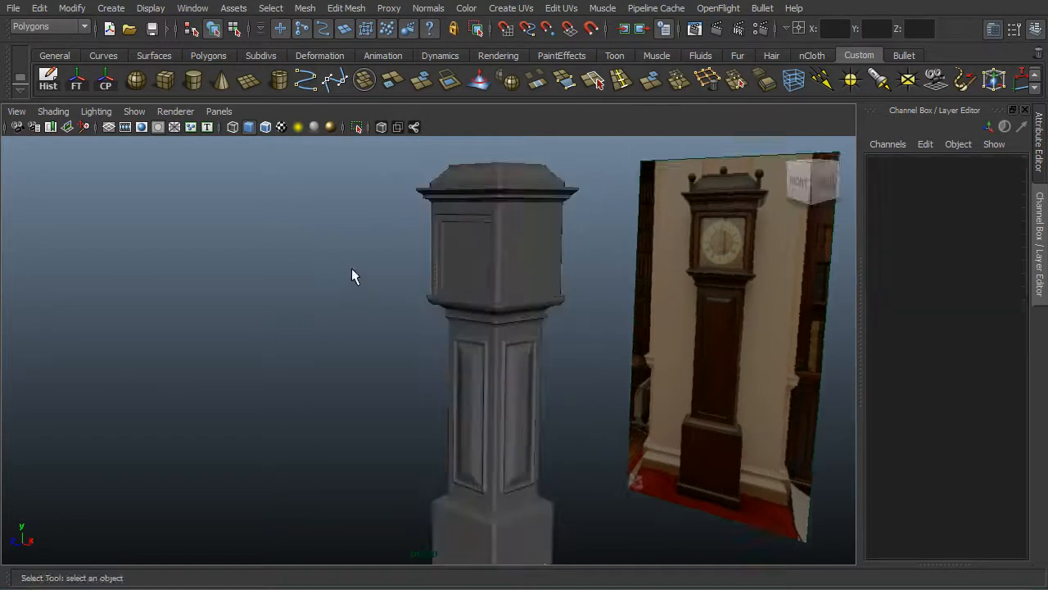
pyautogui.click(497, 268)
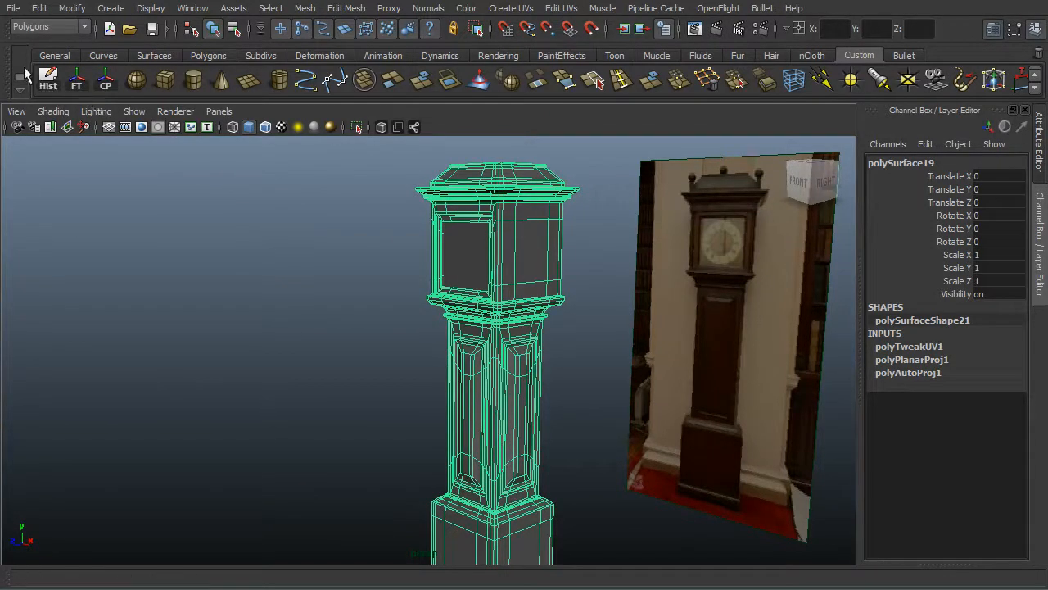
pyautogui.click(47, 79)
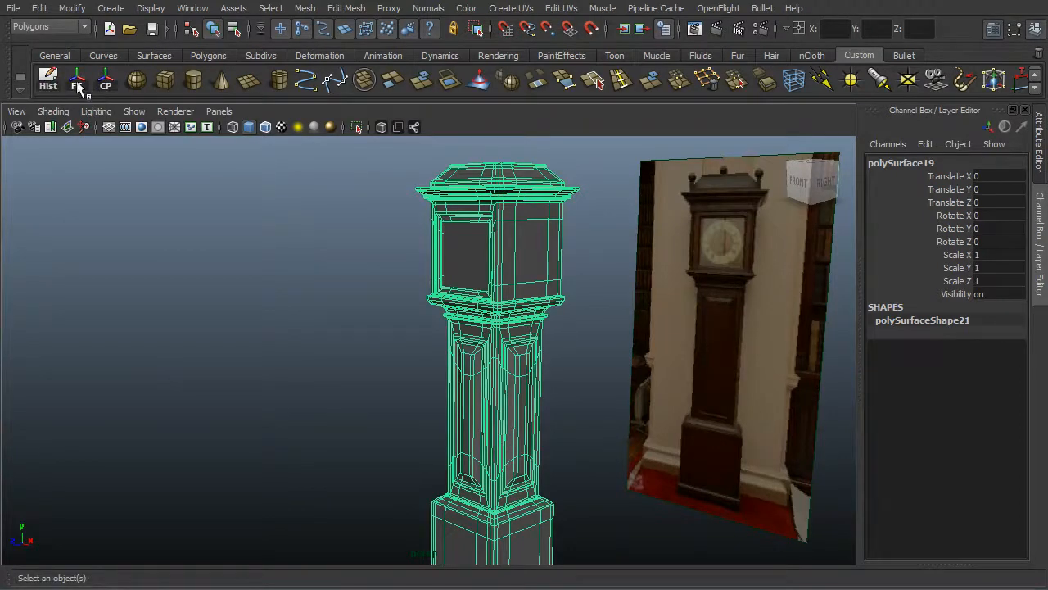
# - Bring up the export options for the selected clock and set the file type to OBJexport
pyautogui.keyDown('alt'); pyautogui.moveTo(171, 164); pyautogui.dragTo(228, 200); pyautogui.keyUp('alt')
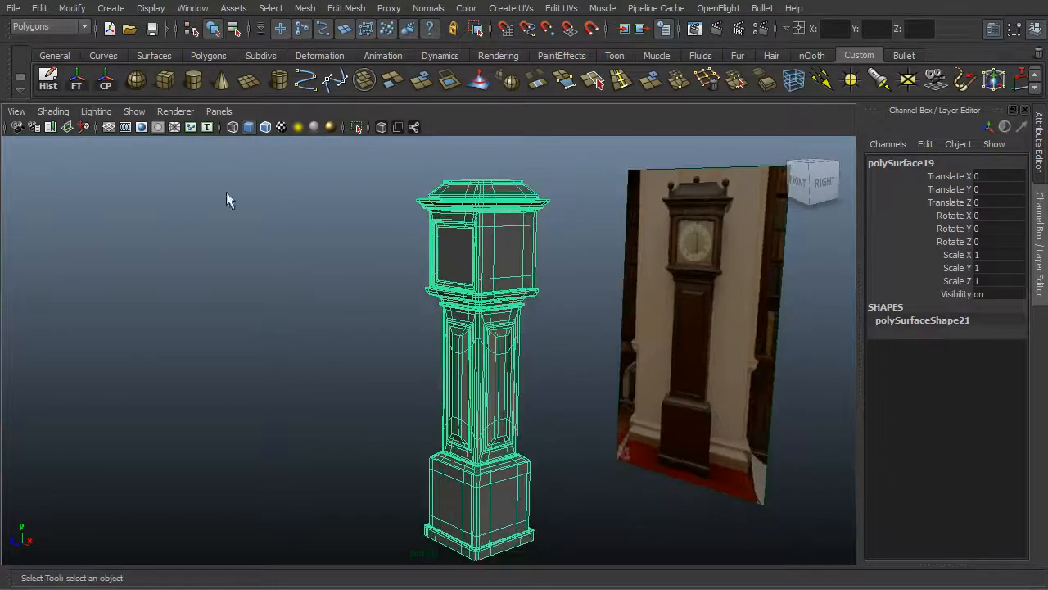
pyautogui.click(15, 8)
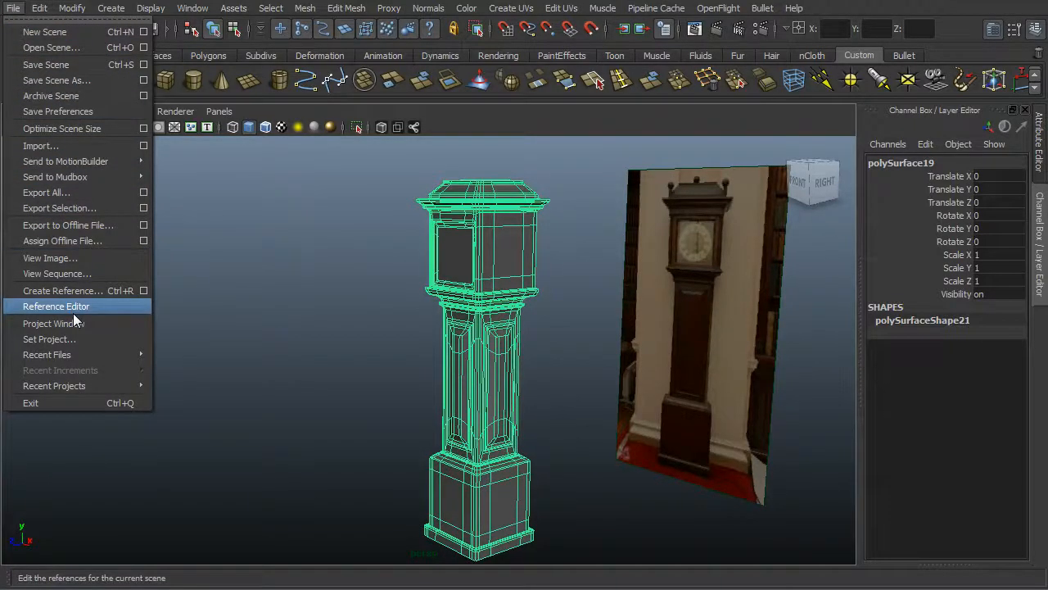
pyautogui.click(145, 206)
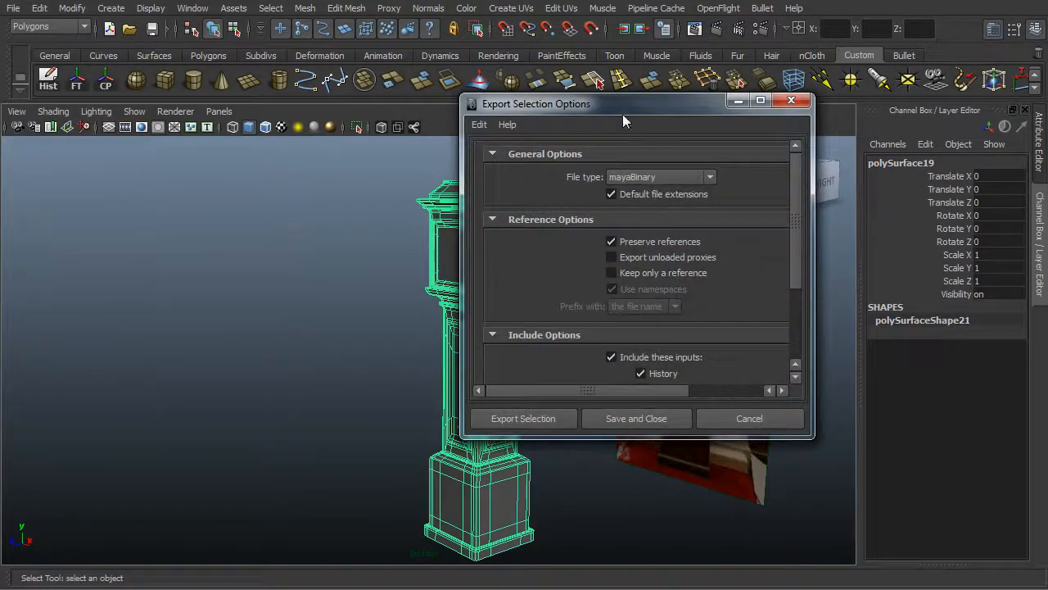
pyautogui.moveTo(623, 104); pyautogui.dragTo(393, 93)
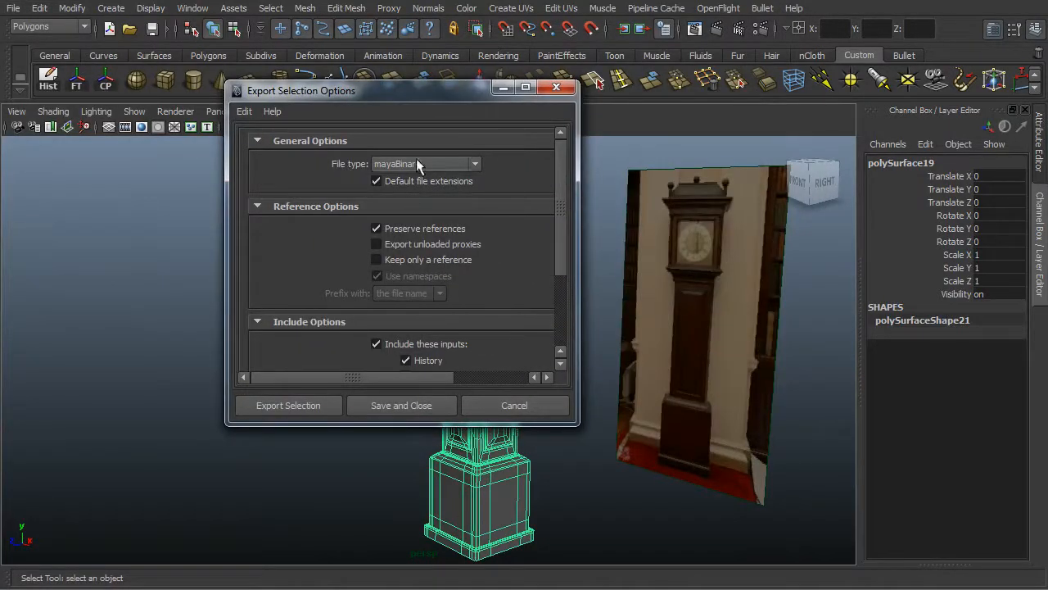
pyautogui.click(474, 165)
pyautogui.moveTo(473, 201); pyautogui.dragTo(481, 226)
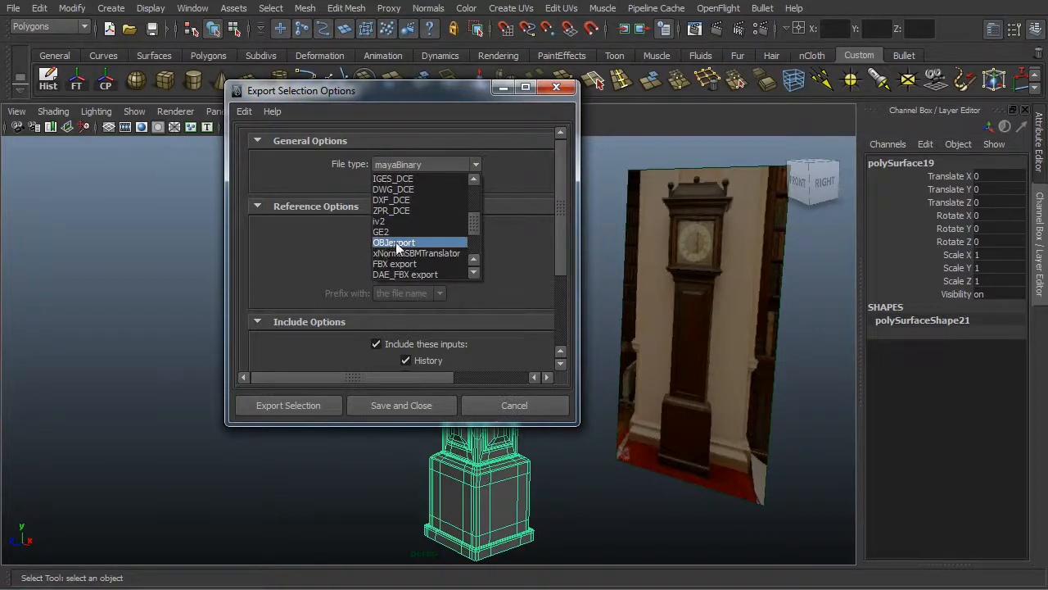
pyautogui.click(431, 244)
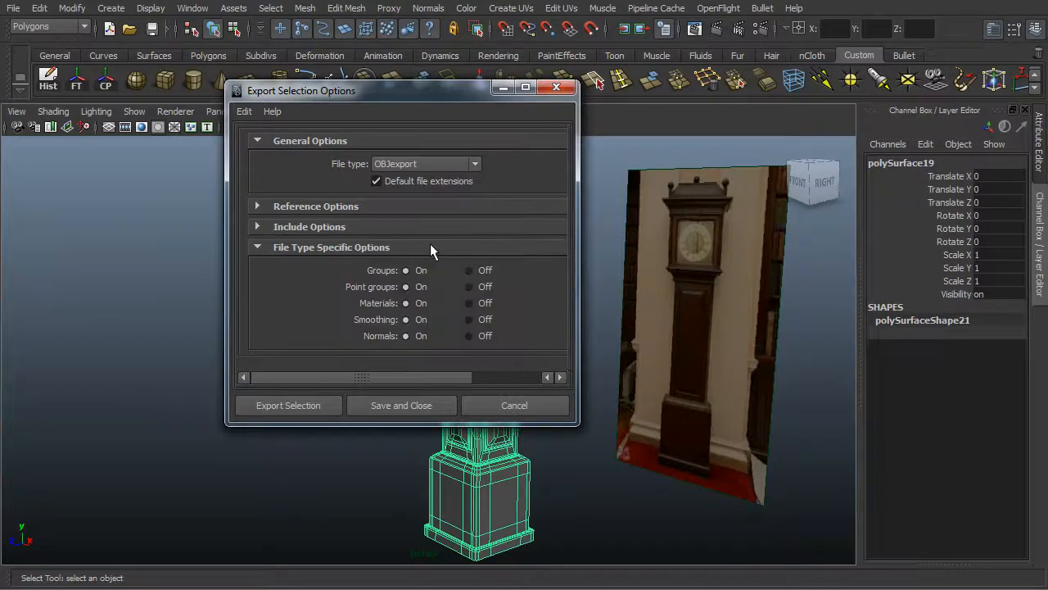
# - Export the selected clock to the project's scenes folder as relo.obj, overwriting the existing file
pyautogui.click(270, 405)
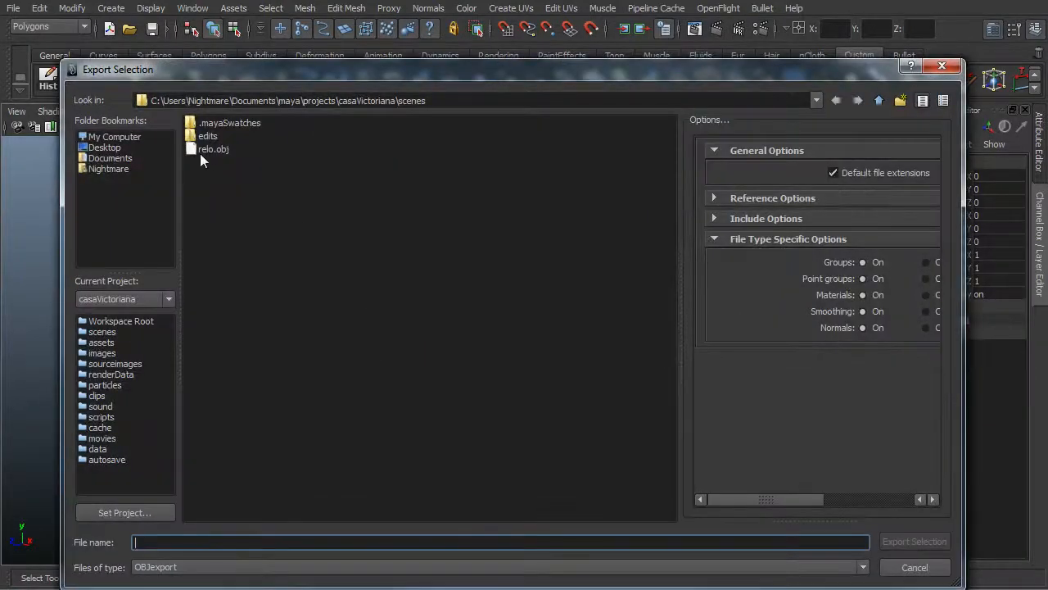
pyautogui.click(206, 149)
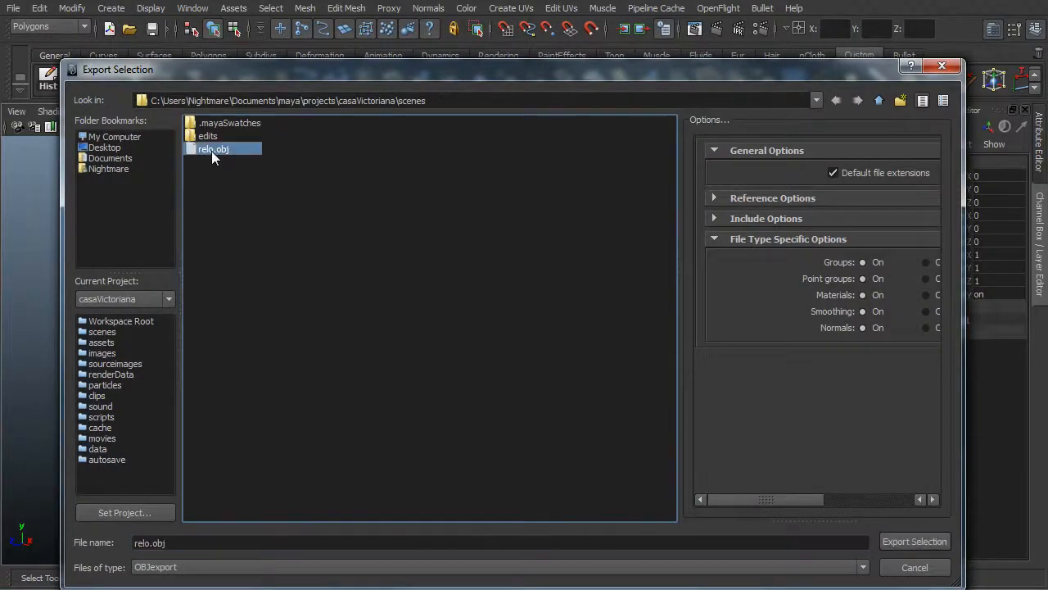
pyautogui.click(915, 541)
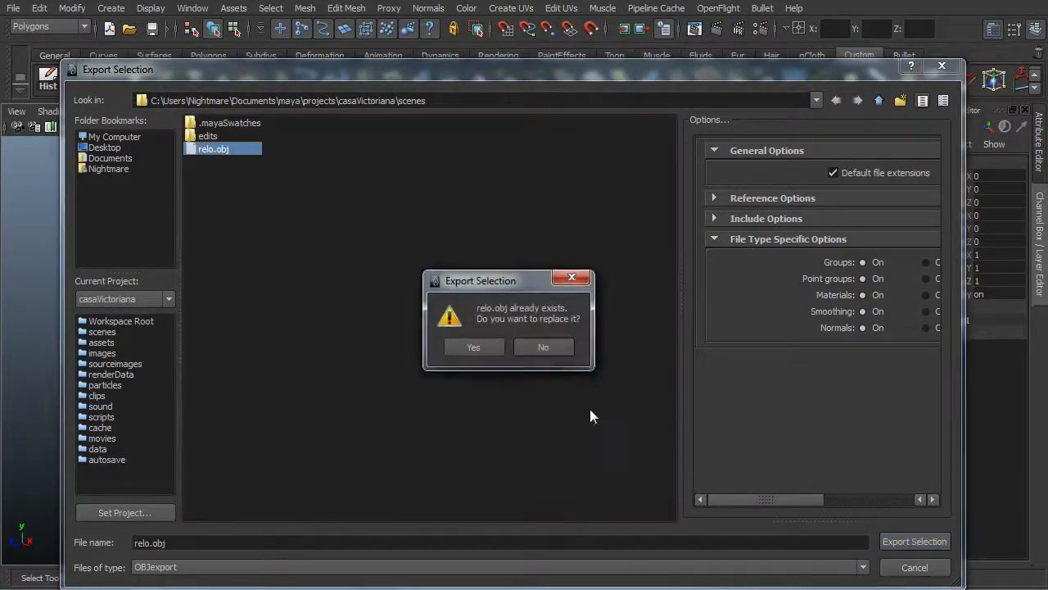
pyautogui.click(474, 348)
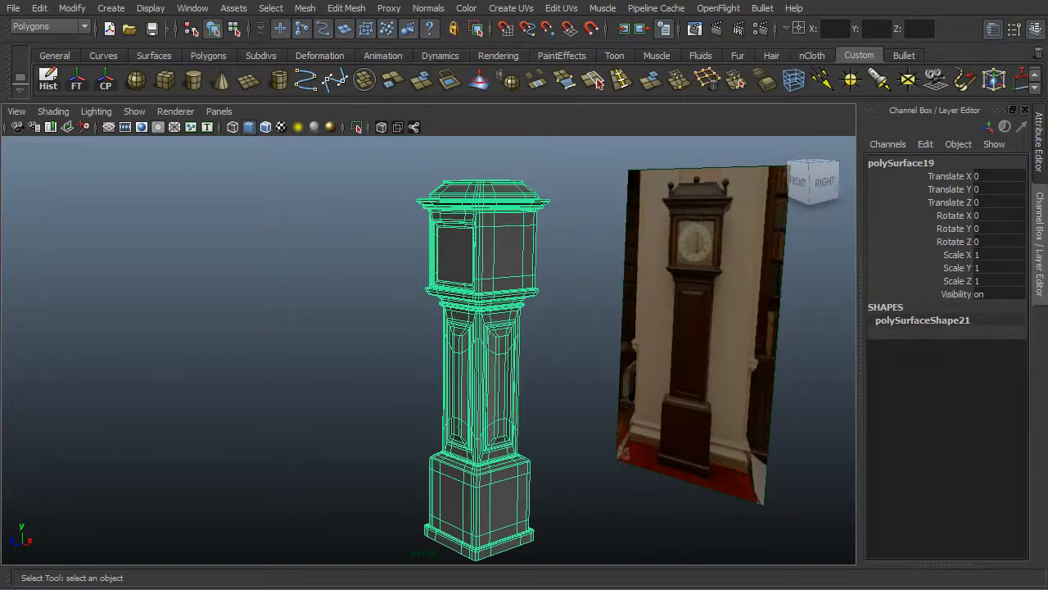
# - Switch to the desktop and launch UVLayout v2 Pro
pyautogui.press('super')
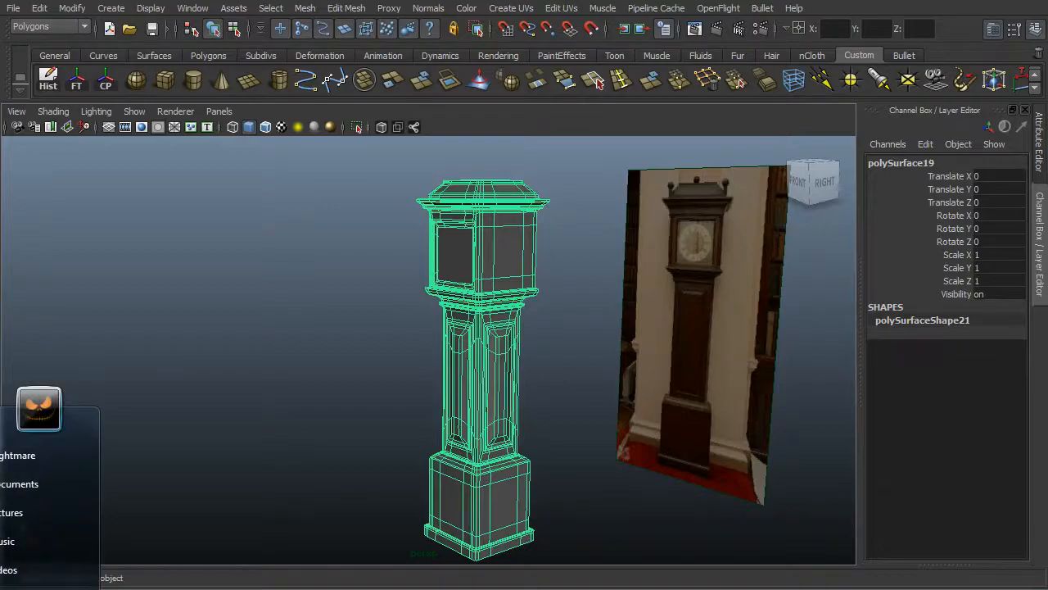
pyautogui.press('super+d')
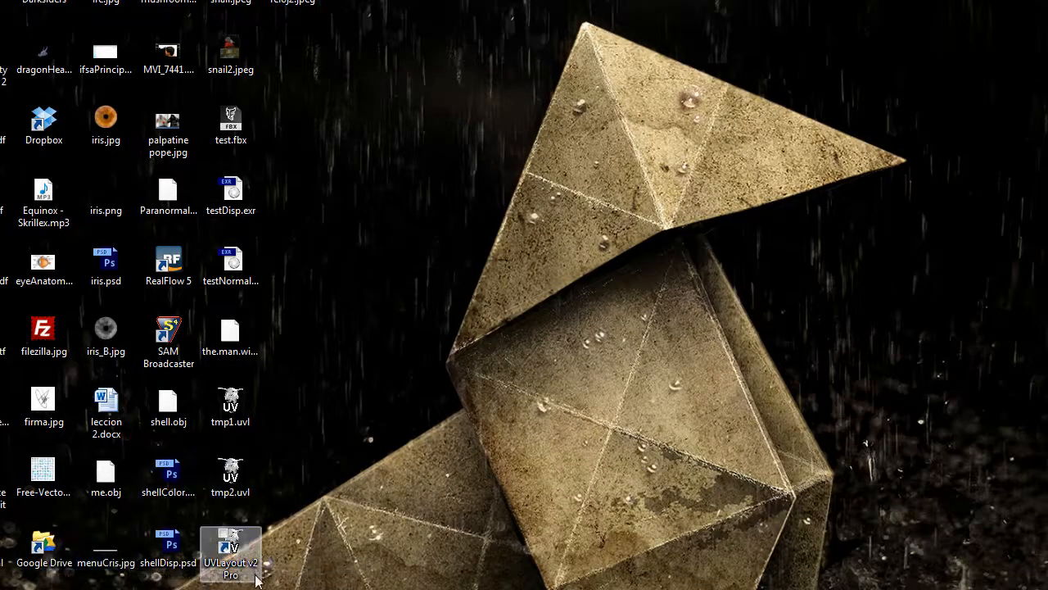
pyautogui.click(227, 565)
pyautogui.doubleClick(227, 565)
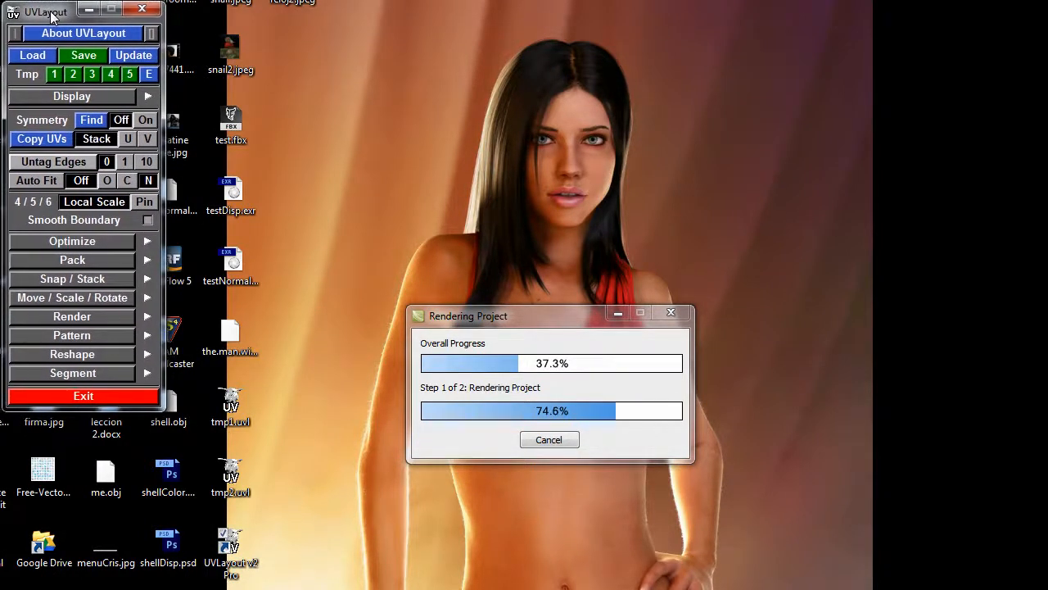
pyautogui.moveTo(52, 13); pyautogui.dragTo(51, 16)
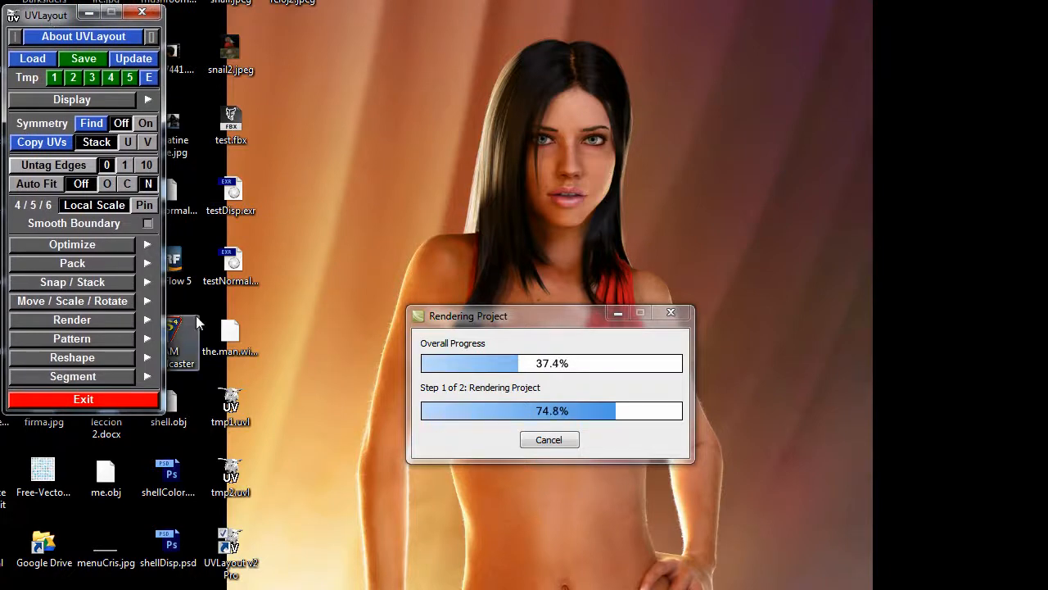
# - Start loading a model and browse to the Documents/maya/projects/casaVictoriana/scenes folder
pyautogui.click(33, 59)
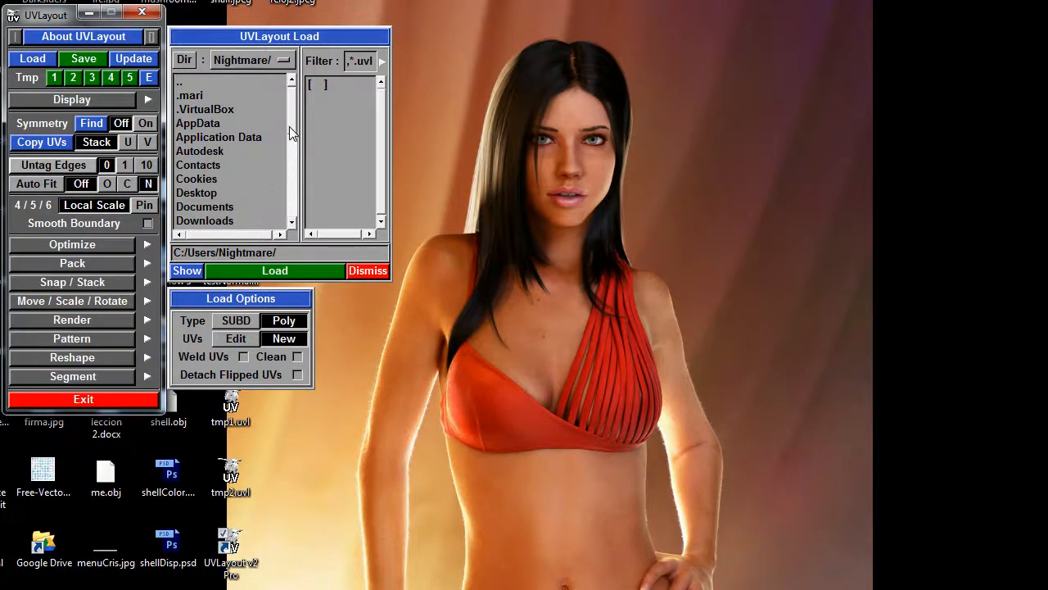
pyautogui.click(225, 208)
pyautogui.click(225, 210)
pyautogui.click(221, 139)
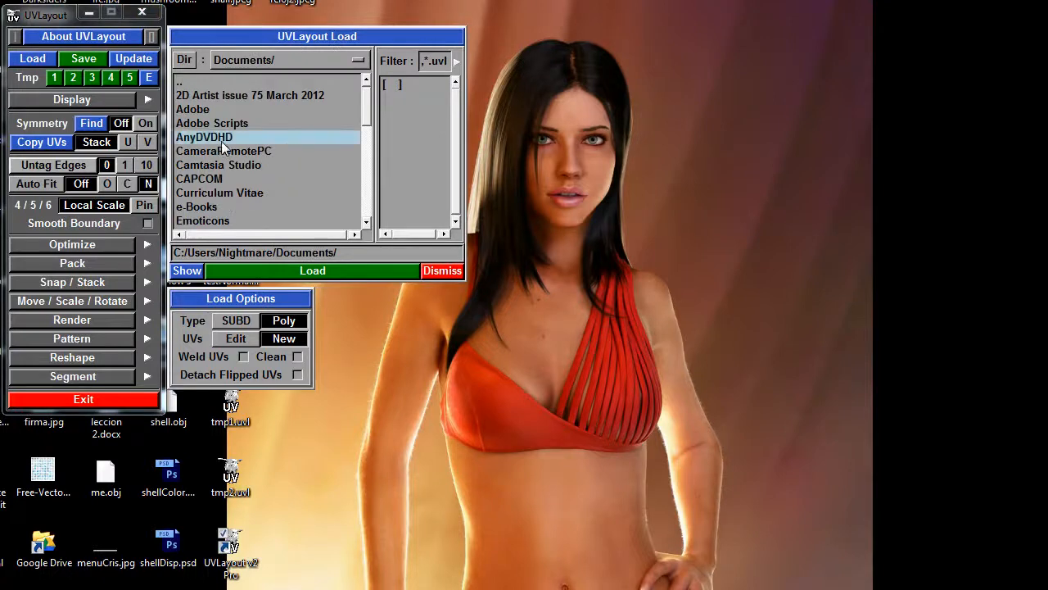
pyautogui.moveTo(368, 106); pyautogui.dragTo(360, 158)
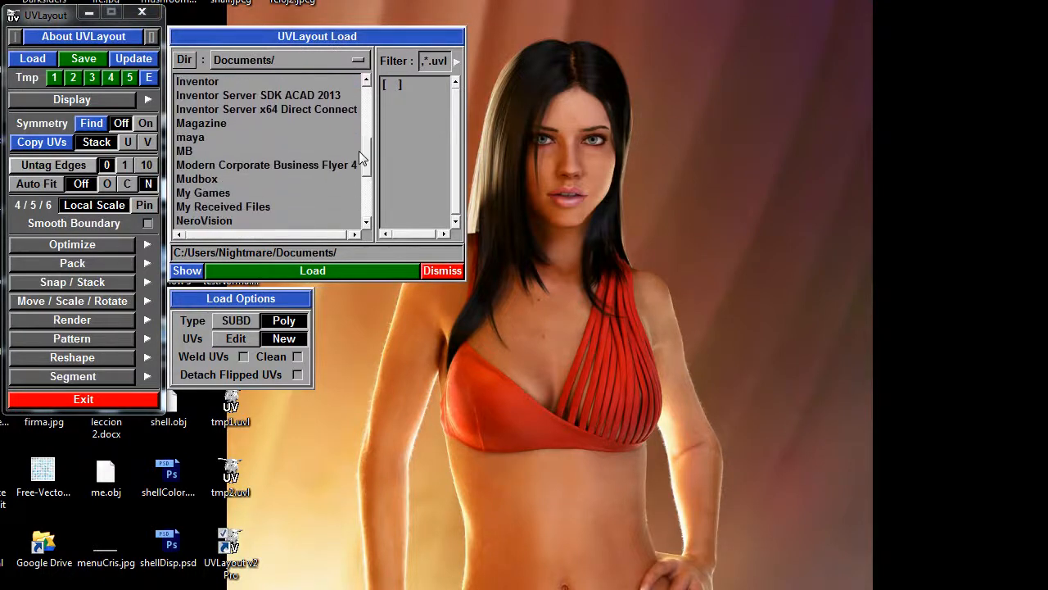
pyautogui.doubleClick(183, 136)
pyautogui.doubleClick(209, 138)
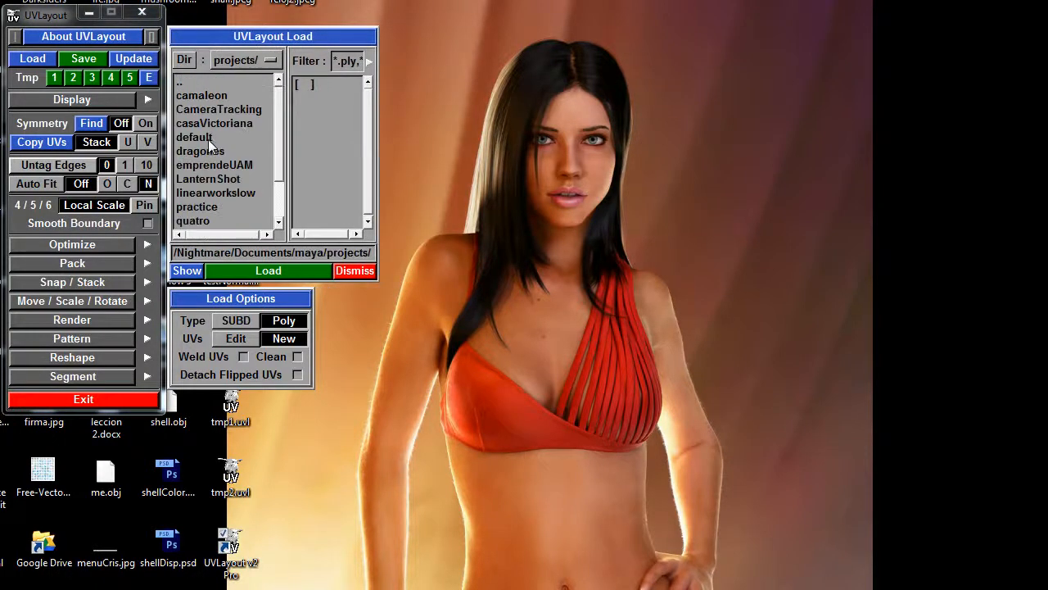
pyautogui.doubleClick(237, 121)
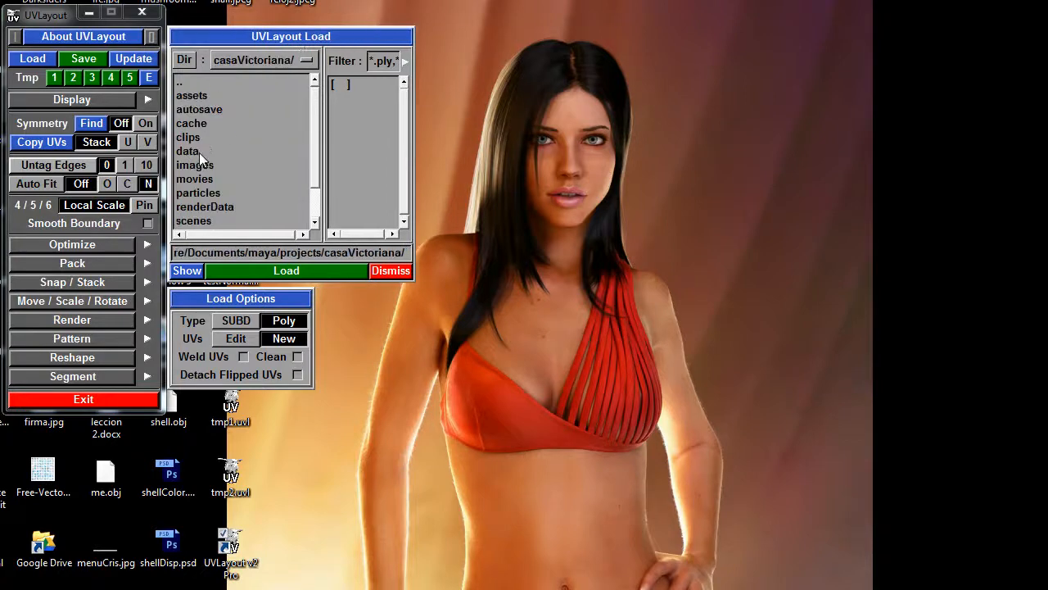
pyautogui.doubleClick(201, 220)
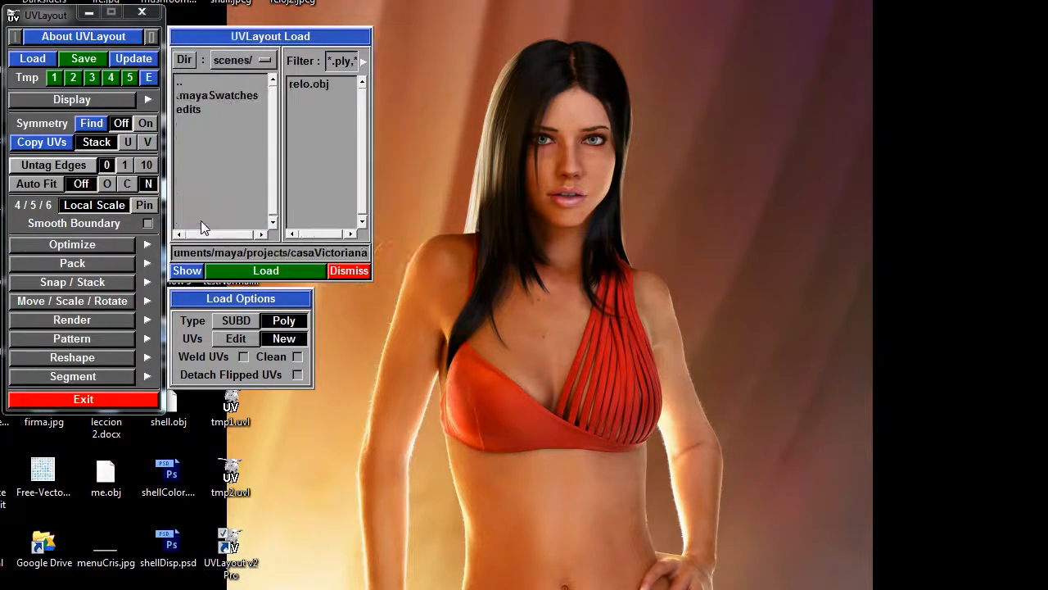
# - Load relo.obj as a Poly model with New UVs and enlarge the model window
pyautogui.click(309, 83)
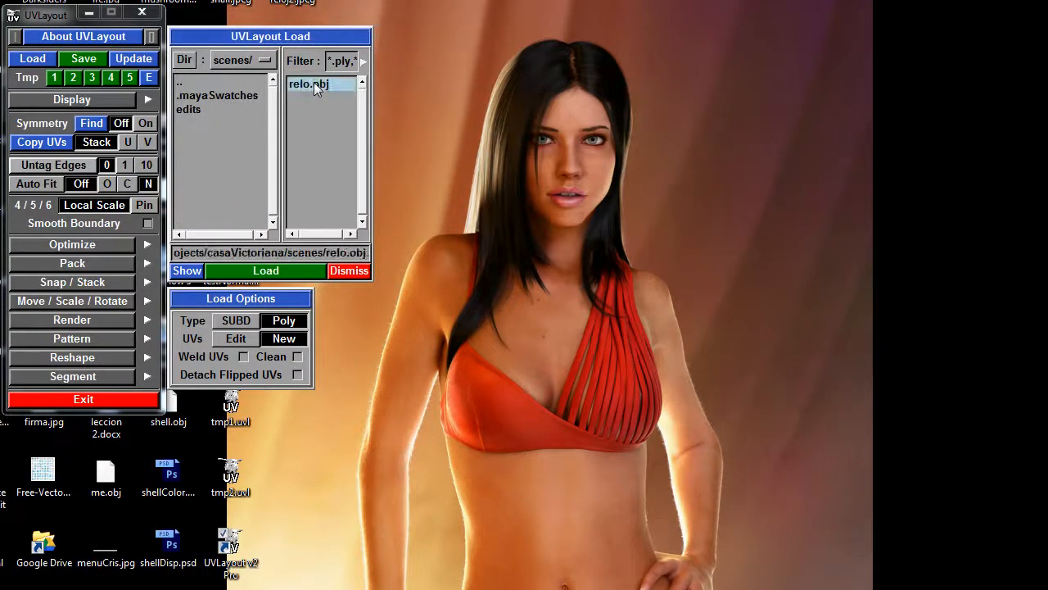
pyautogui.click(273, 271)
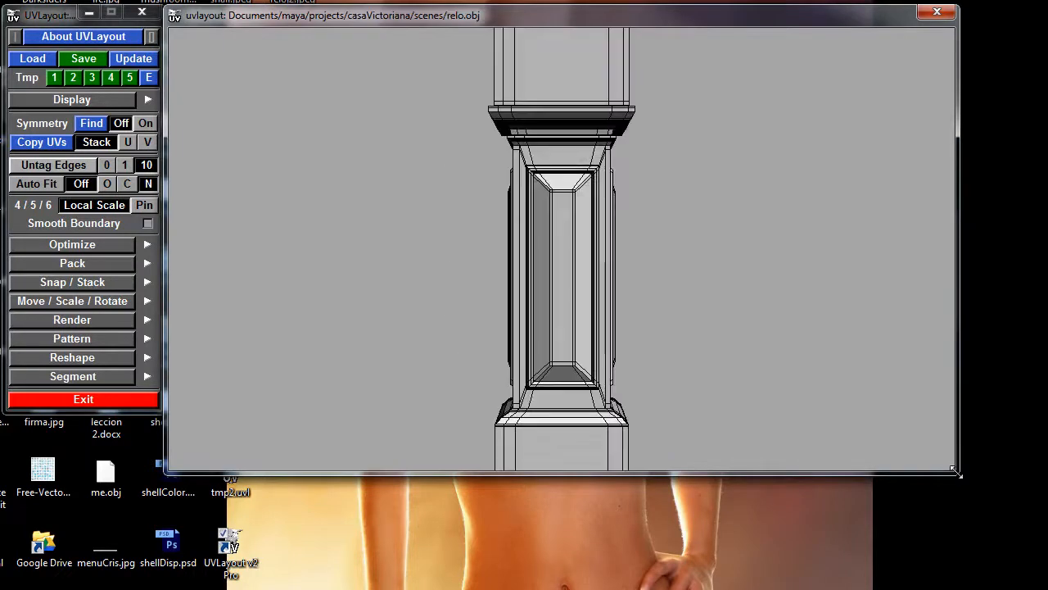
pyautogui.moveTo(955, 469); pyautogui.dragTo(1044, 586)
# - Examine the loaded clock from several sides, covering the column panels, the dial housing and the roof mouldings
pyautogui.moveTo(728, 361); pyautogui.dragTo(567, 316, button='right')
pyautogui.moveTo(566, 316); pyautogui.dragTo(661, 320)
pyautogui.moveTo(496, 290); pyautogui.dragTo(556, 251, button='right')
pyautogui.moveTo(559, 261); pyautogui.dragTo(482, 261)
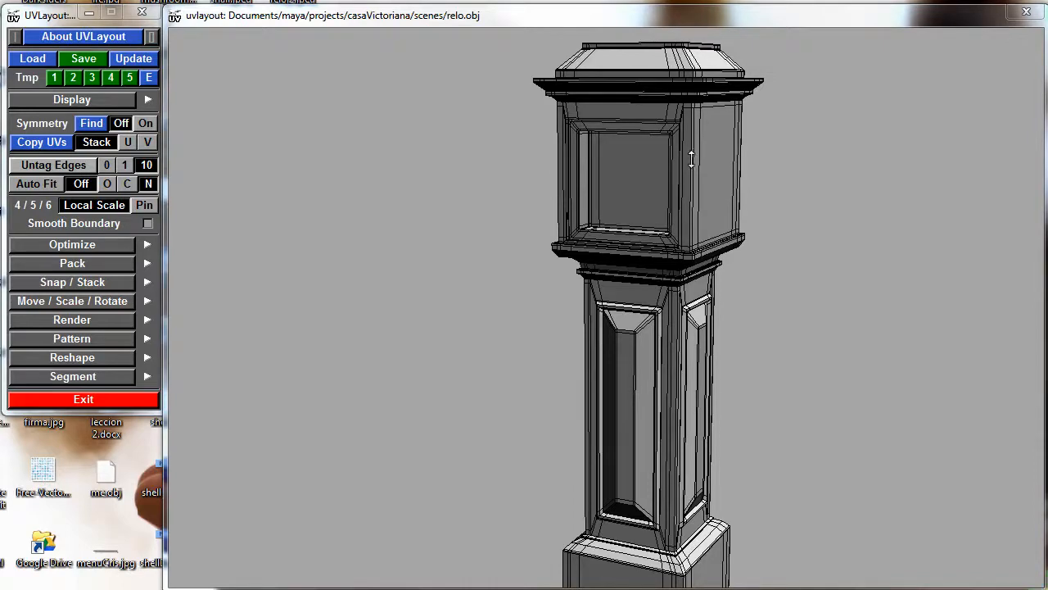
pyautogui.moveTo(753, 213); pyautogui.dragTo(441, 194)
pyautogui.moveTo(441, 194); pyautogui.dragTo(654, 186, button='right')
pyautogui.moveTo(654, 185); pyautogui.dragTo(713, 153)
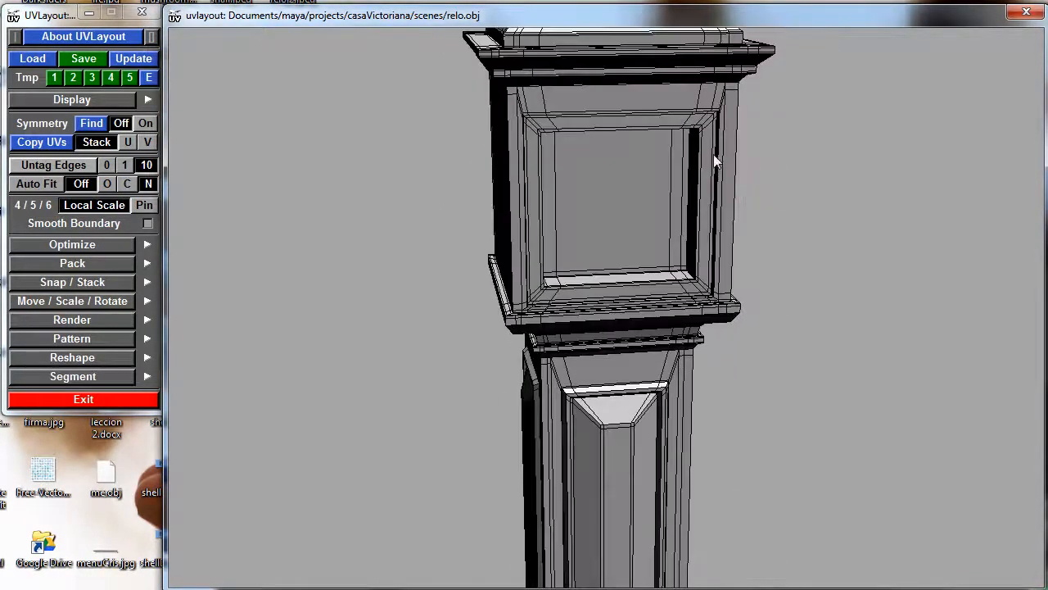
pyautogui.moveTo(713, 154); pyautogui.dragTo(701, 218, button='middle')
pyautogui.moveTo(697, 213); pyautogui.dragTo(573, 166, button='right')
pyautogui.moveTo(581, 208); pyautogui.dragTo(550, 237)
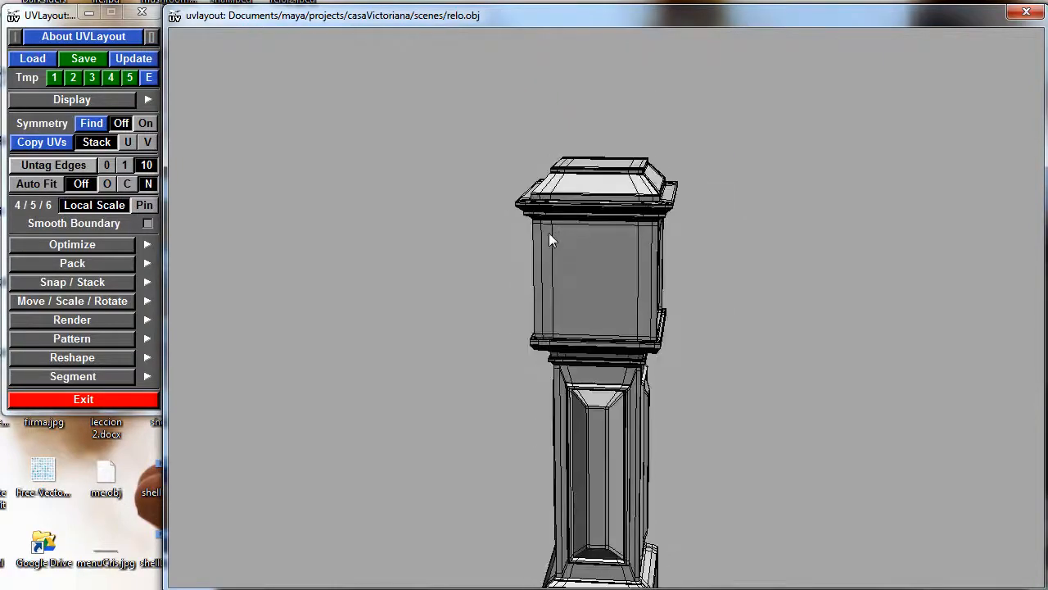
pyautogui.moveTo(493, 204); pyautogui.dragTo(750, 183, button='right')
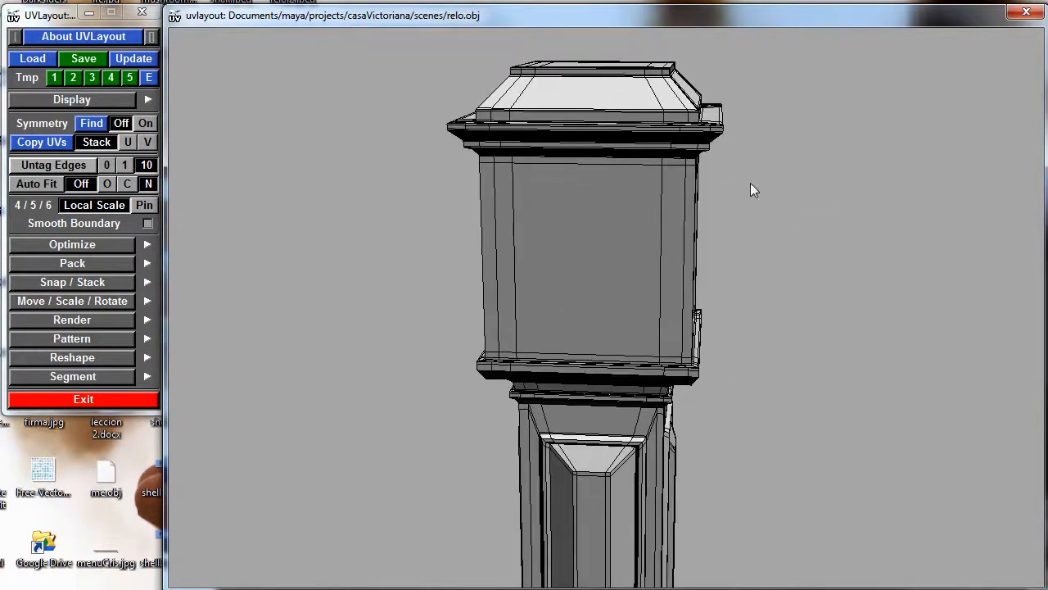
pyautogui.moveTo(510, 137); pyautogui.dragTo(475, 211, button='middle')
pyautogui.moveTo(475, 211); pyautogui.dragTo(697, 213, button='right')
pyautogui.moveTo(697, 214); pyautogui.dragTo(498, 200)
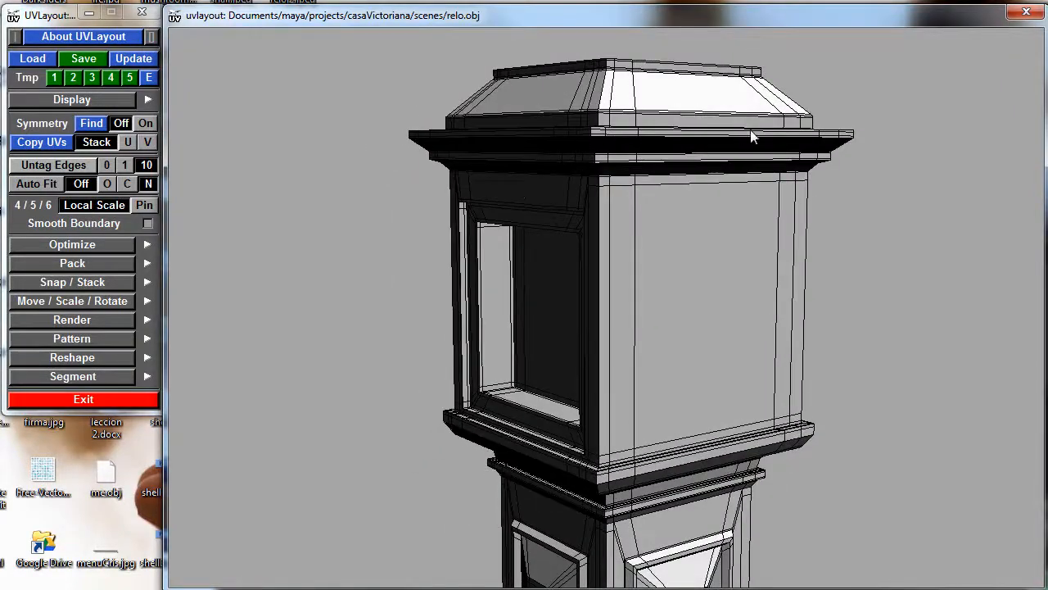
pyautogui.moveTo(890, 121); pyautogui.dragTo(579, 159)
pyautogui.moveTo(580, 159); pyautogui.dragTo(816, 160, button='right')
pyautogui.moveTo(816, 159); pyautogui.dragTo(409, 172, button='middle')
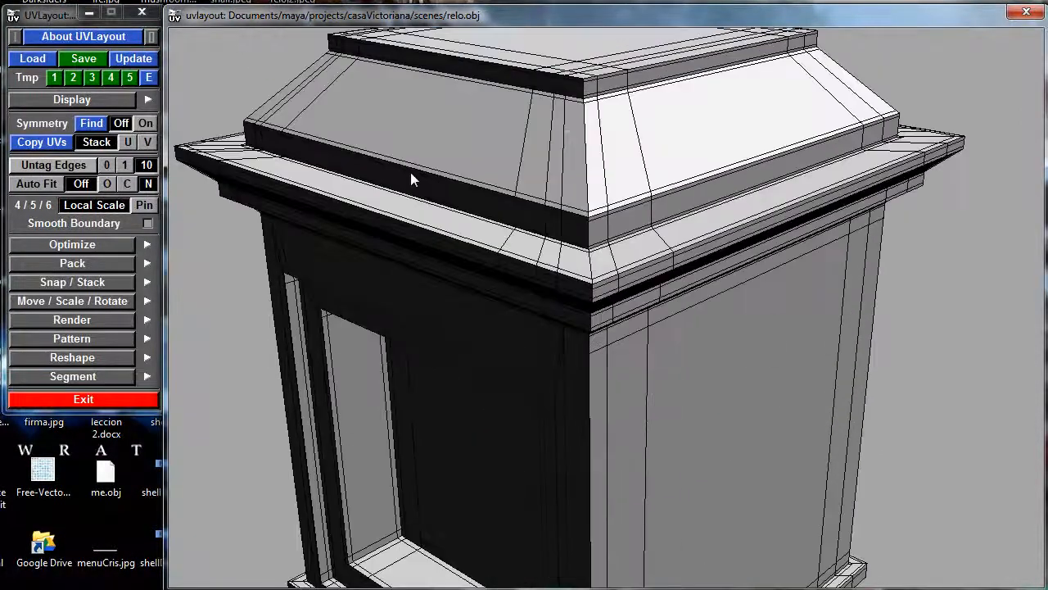
# - Examine the clock's head from all sides, covering the roof tiers, cornice corners and dial opening
pyautogui.moveTo(633, 213); pyautogui.dragTo(627, 182)
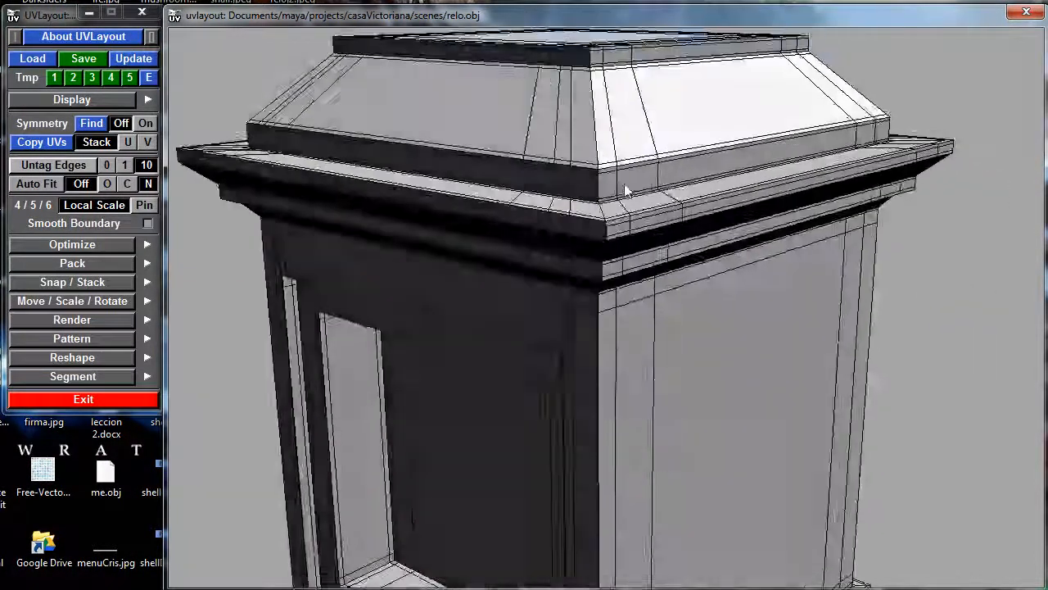
pyautogui.moveTo(627, 182); pyautogui.dragTo(504, 184, button='right')
pyautogui.moveTo(503, 184); pyautogui.dragTo(607, 197)
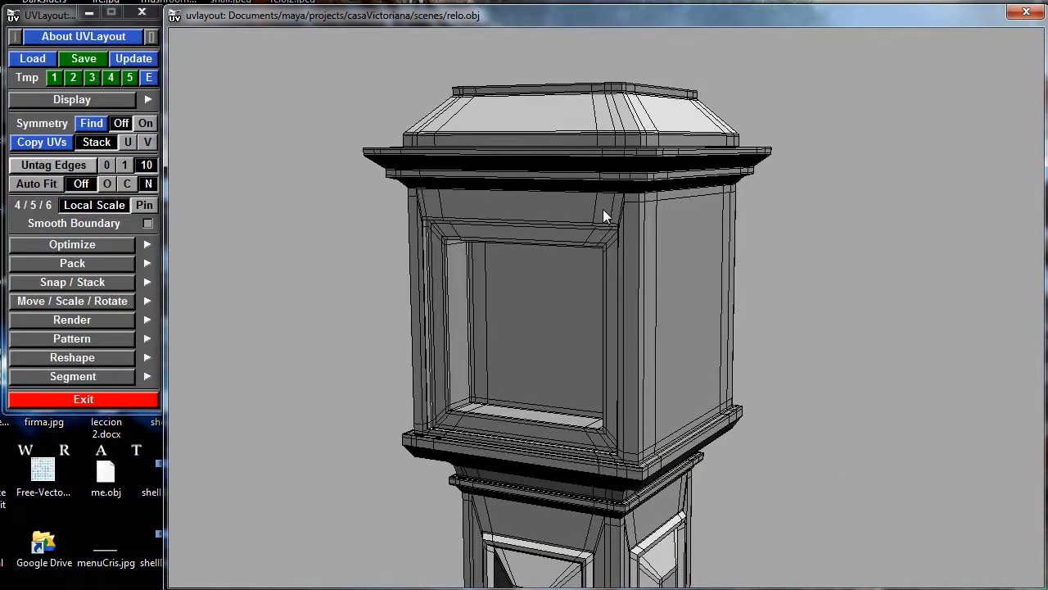
pyautogui.moveTo(602, 211); pyautogui.dragTo(595, 256)
pyautogui.moveTo(627, 250); pyautogui.dragTo(698, 243, button='right')
pyautogui.moveTo(698, 243); pyautogui.dragTo(753, 278)
pyautogui.moveTo(752, 273); pyautogui.dragTo(630, 228, button='right')
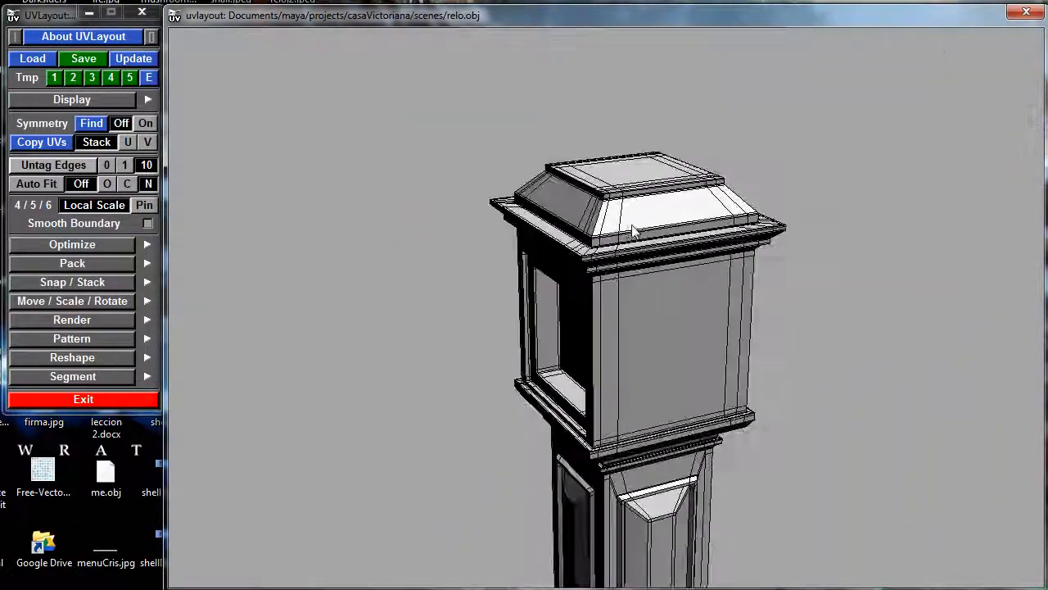
pyautogui.moveTo(630, 227); pyautogui.dragTo(754, 255)
pyautogui.moveTo(753, 259); pyautogui.dragTo(673, 280, button='right')
pyautogui.moveTo(440, 245); pyautogui.dragTo(795, 260, button='right')
pyautogui.moveTo(795, 260); pyautogui.dragTo(720, 270)
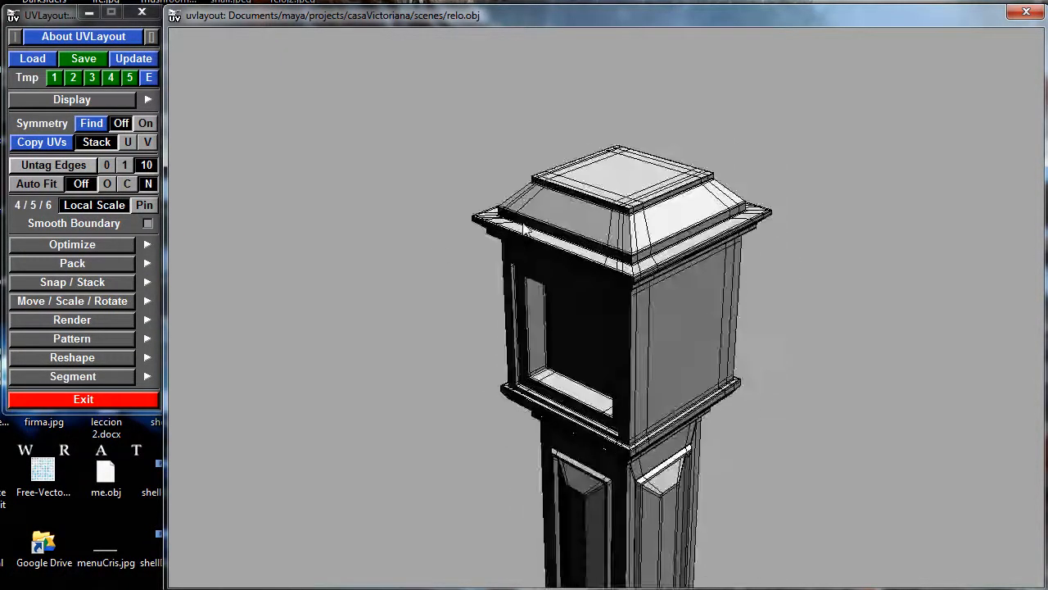
pyautogui.moveTo(402, 189); pyautogui.dragTo(628, 169, button='right')
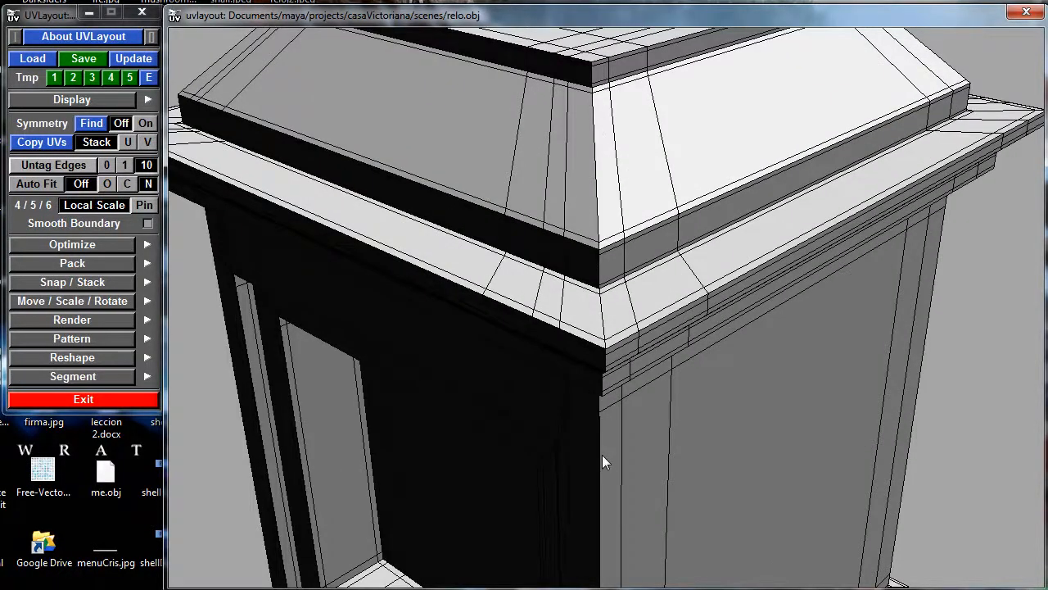
pyautogui.moveTo(602, 454); pyautogui.dragTo(583, 416)
pyautogui.moveTo(583, 416); pyautogui.dragTo(460, 368, button='right')
pyautogui.moveTo(460, 368); pyautogui.dragTo(602, 334)
pyautogui.moveTo(502, 340); pyautogui.dragTo(579, 323)
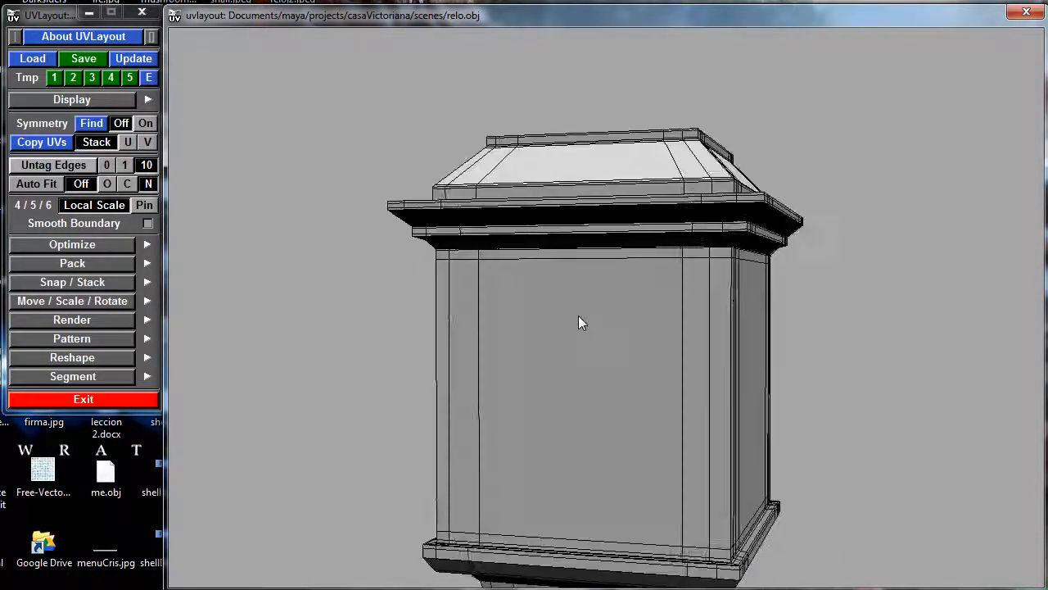
pyautogui.moveTo(709, 340); pyautogui.dragTo(718, 386)
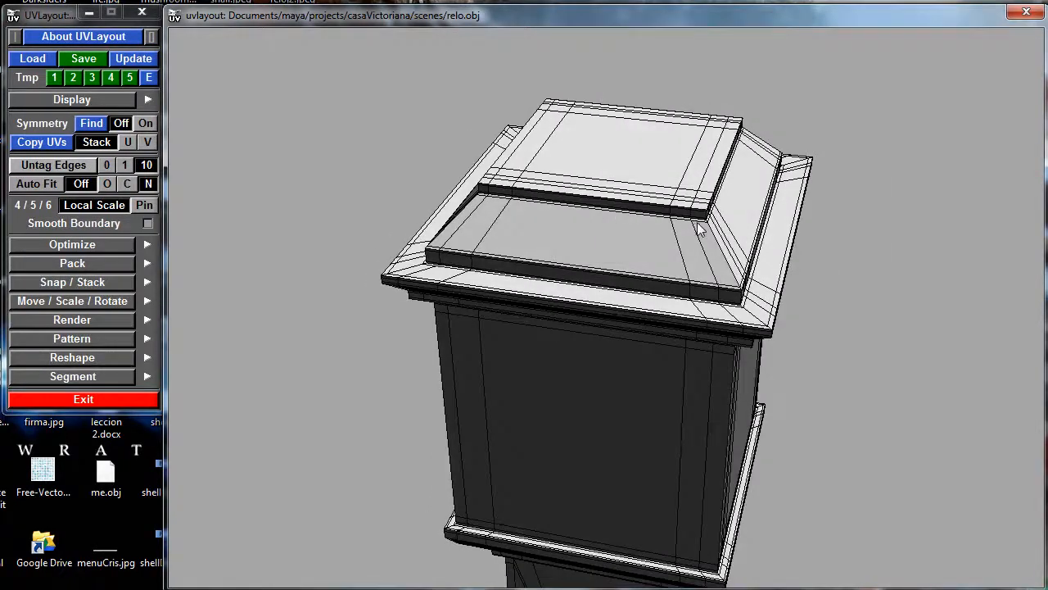
pyautogui.moveTo(767, 483); pyautogui.dragTo(739, 208, button='middle')
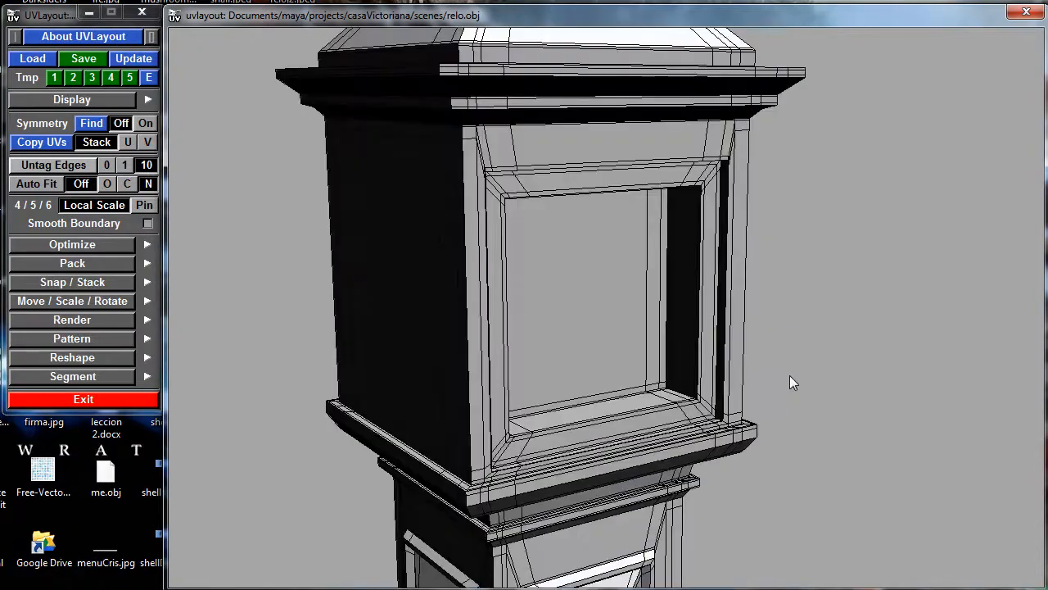
pyautogui.moveTo(789, 377); pyautogui.dragTo(722, 296)
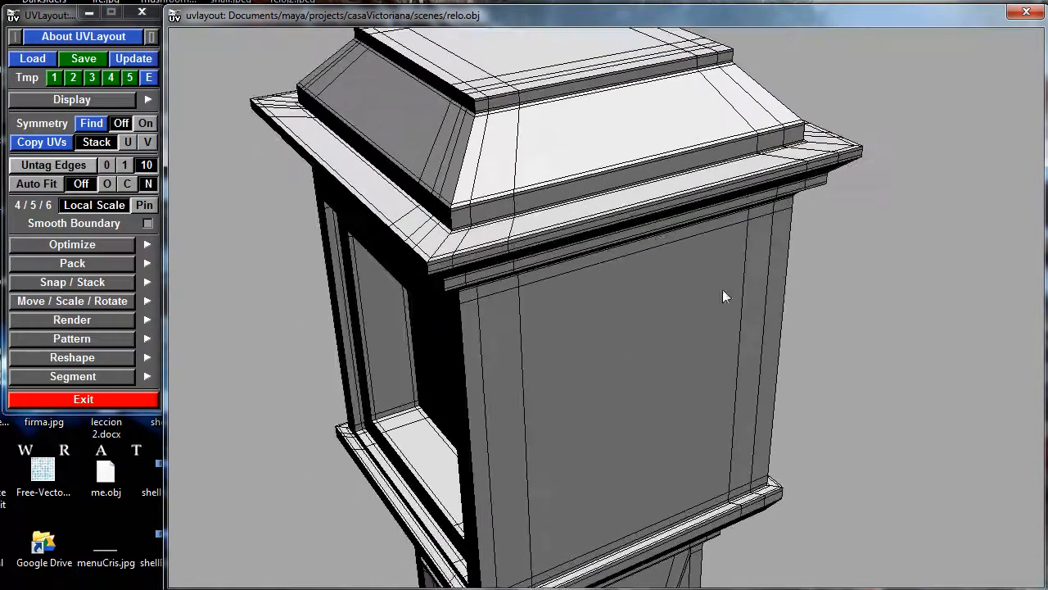
# - Mark the upper edge along one side of the roof's top plate as a cut
pyautogui.moveTo(722, 289); pyautogui.dragTo(769, 402, button='middle')
pyautogui.moveTo(770, 403); pyautogui.dragTo(811, 285, button='right')
pyautogui.moveTo(825, 284); pyautogui.dragTo(471, 216)
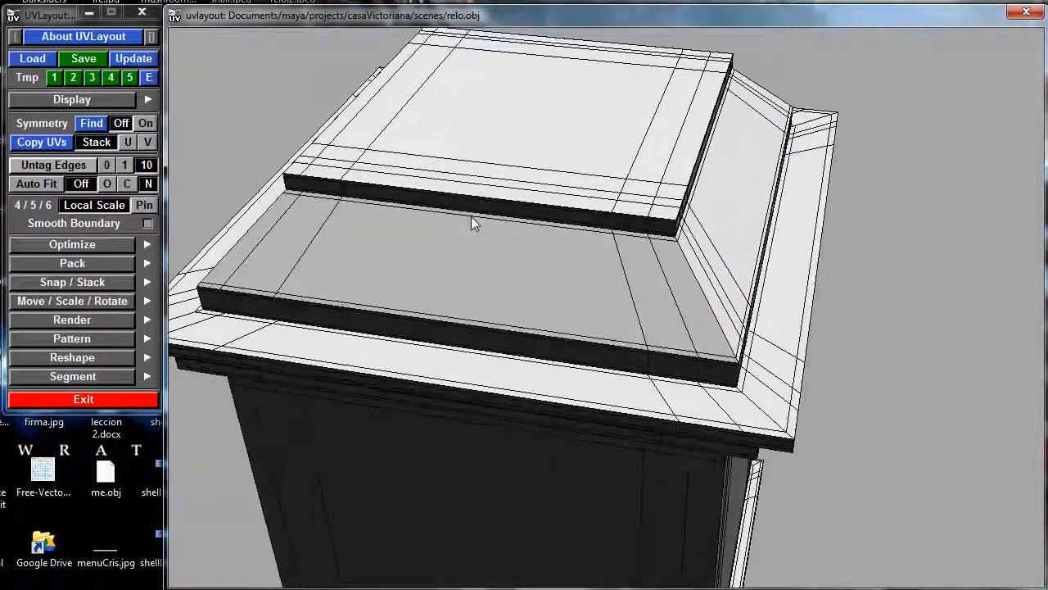
pyautogui.moveTo(471, 216); pyautogui.dragTo(614, 278, button='middle')
pyautogui.moveTo(614, 278); pyautogui.dragTo(780, 334, button='right')
pyautogui.moveTo(565, 300); pyautogui.dragTo(480, 264)
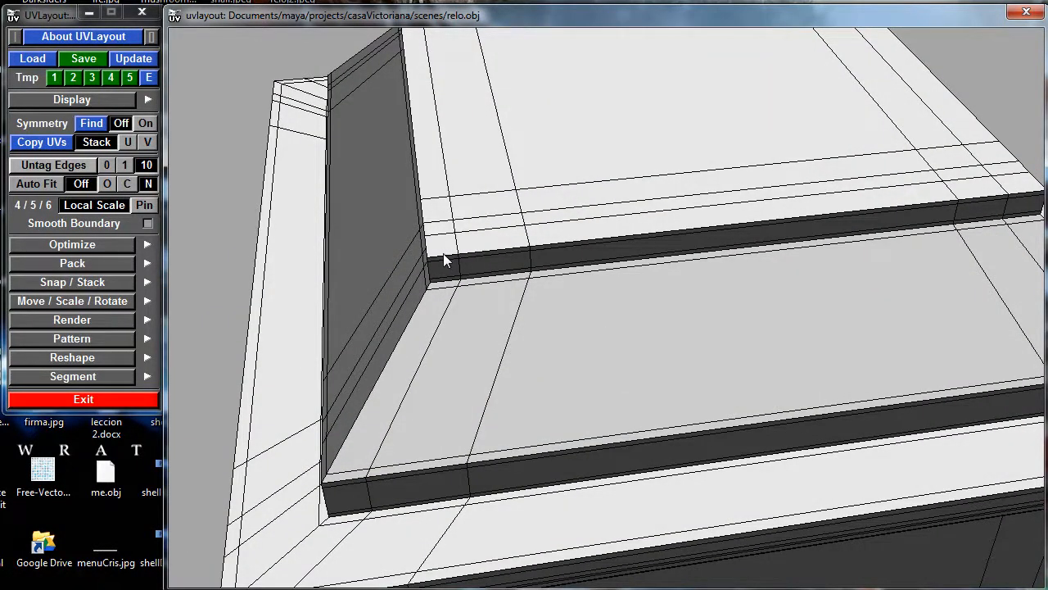
pyautogui.press('c')
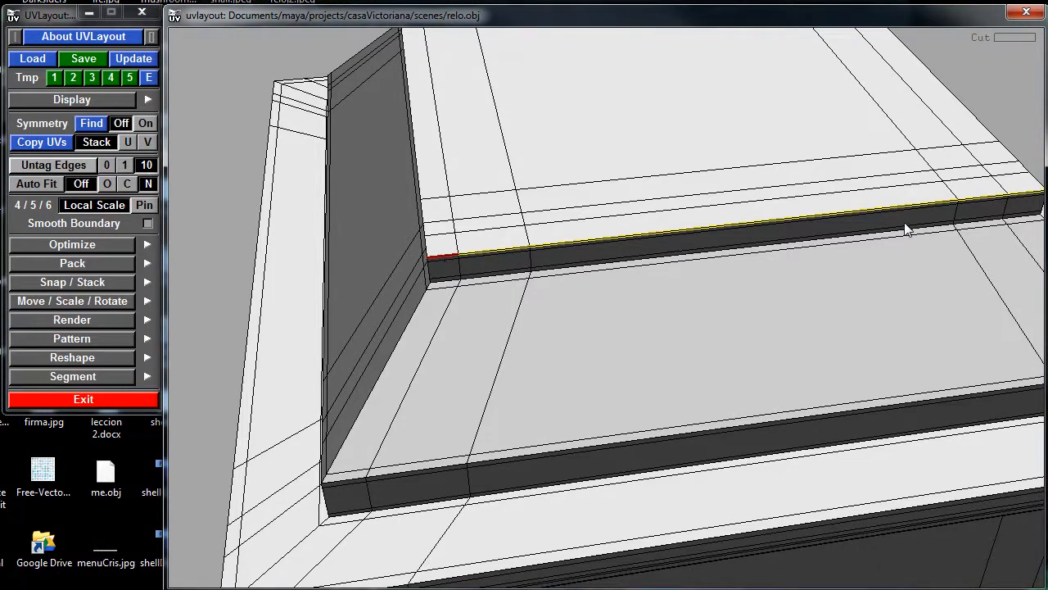
pyautogui.moveTo(867, 246); pyautogui.dragTo(254, 248)
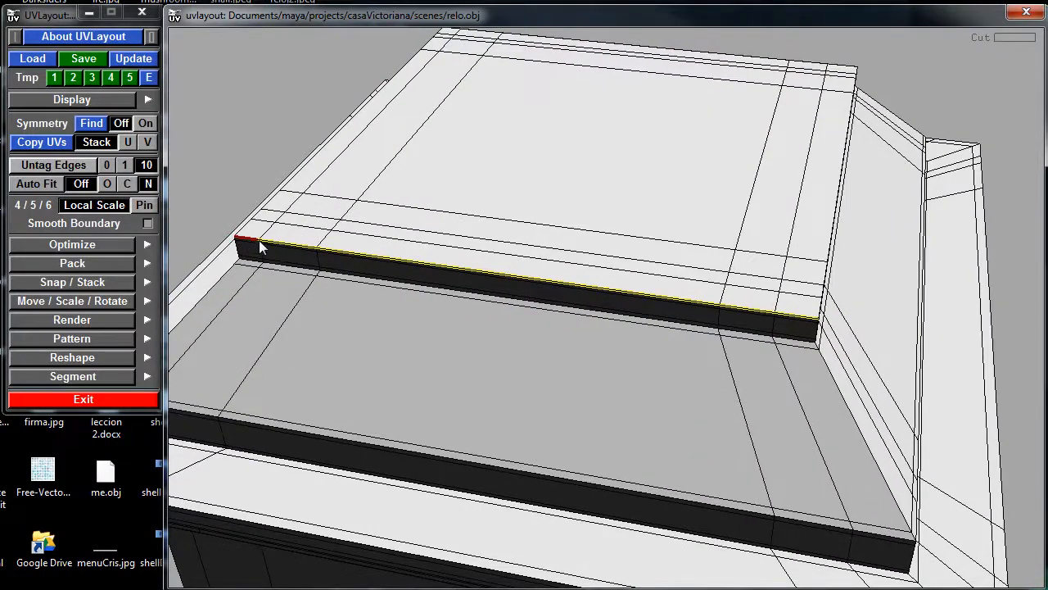
pyautogui.moveTo(293, 246); pyautogui.dragTo(664, 352)
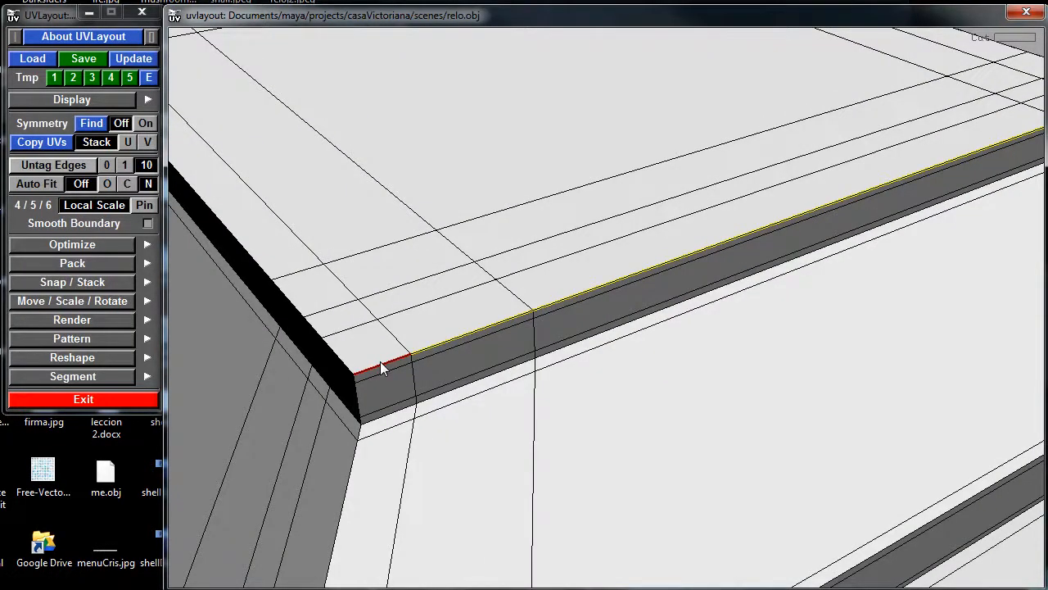
pyautogui.moveTo(665, 294); pyautogui.dragTo(538, 362)
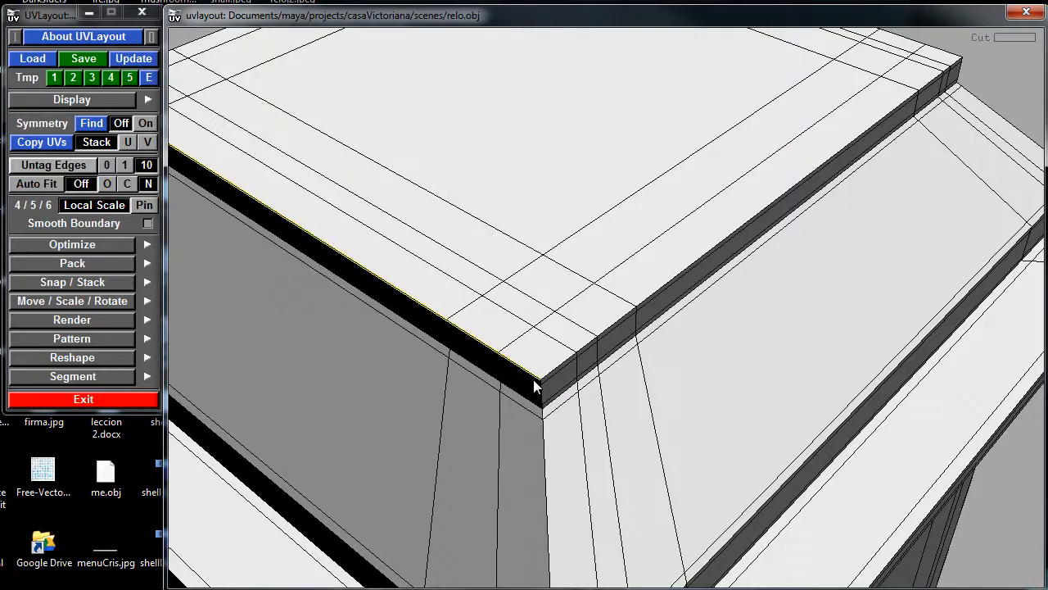
# - Mark the vertical corner edge as a cut, running down from the end of the marked top-plate edge
pyautogui.moveTo(533, 379); pyautogui.dragTo(459, 335)
pyautogui.moveTo(459, 335); pyautogui.dragTo(557, 295, button='right')
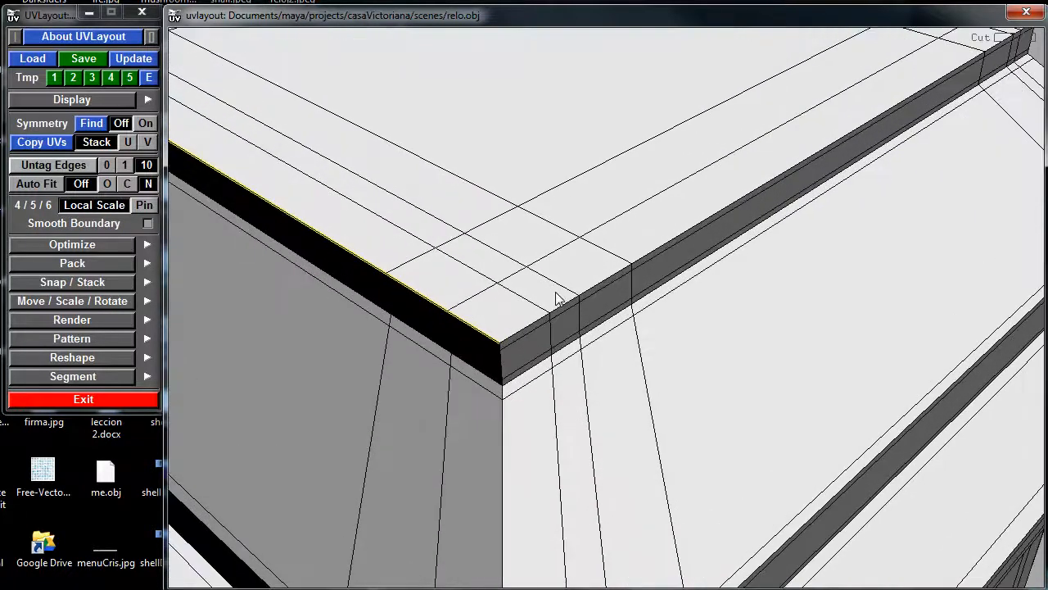
pyautogui.moveTo(407, 334); pyautogui.dragTo(642, 306)
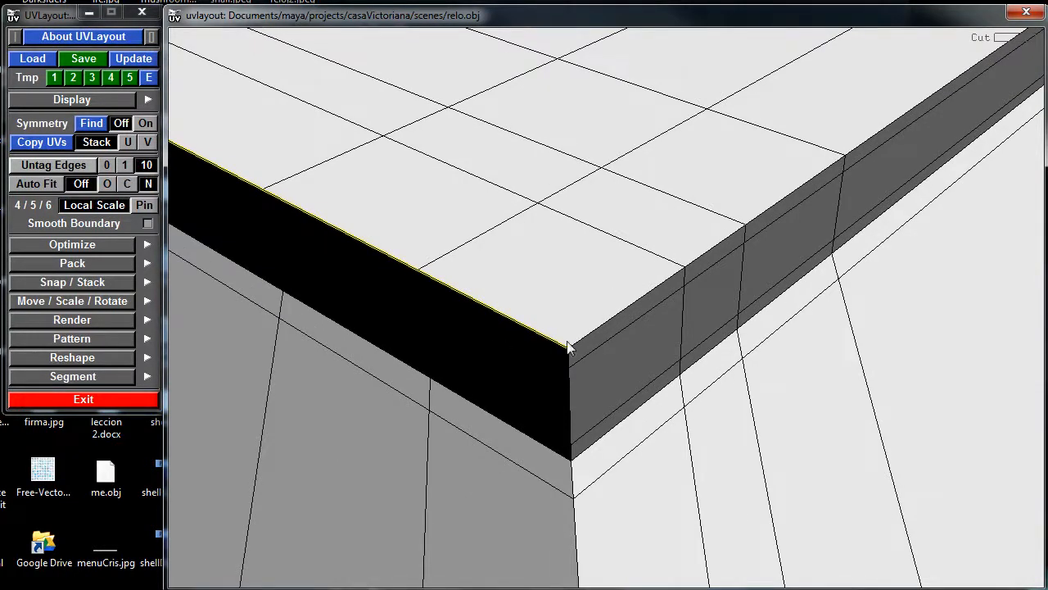
pyautogui.moveTo(553, 341); pyautogui.dragTo(541, 350)
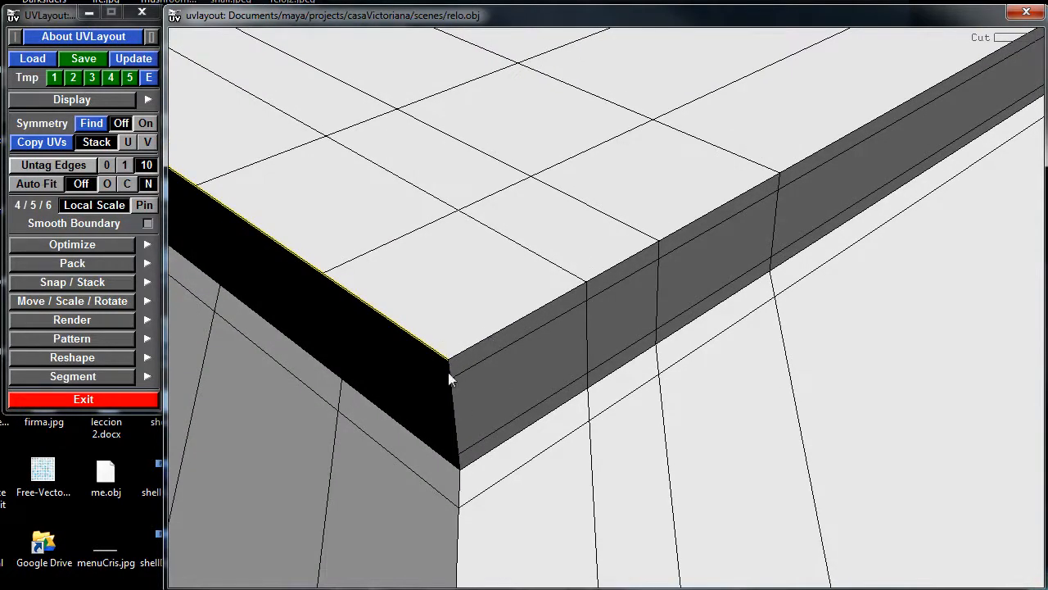
pyautogui.moveTo(449, 374); pyautogui.dragTo(479, 323)
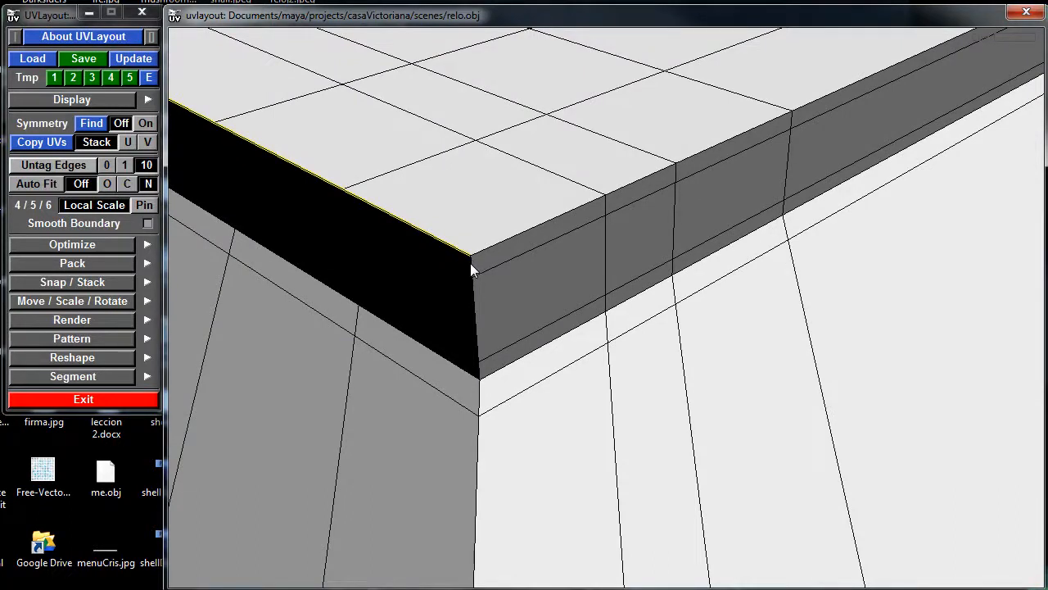
pyautogui.press('c')
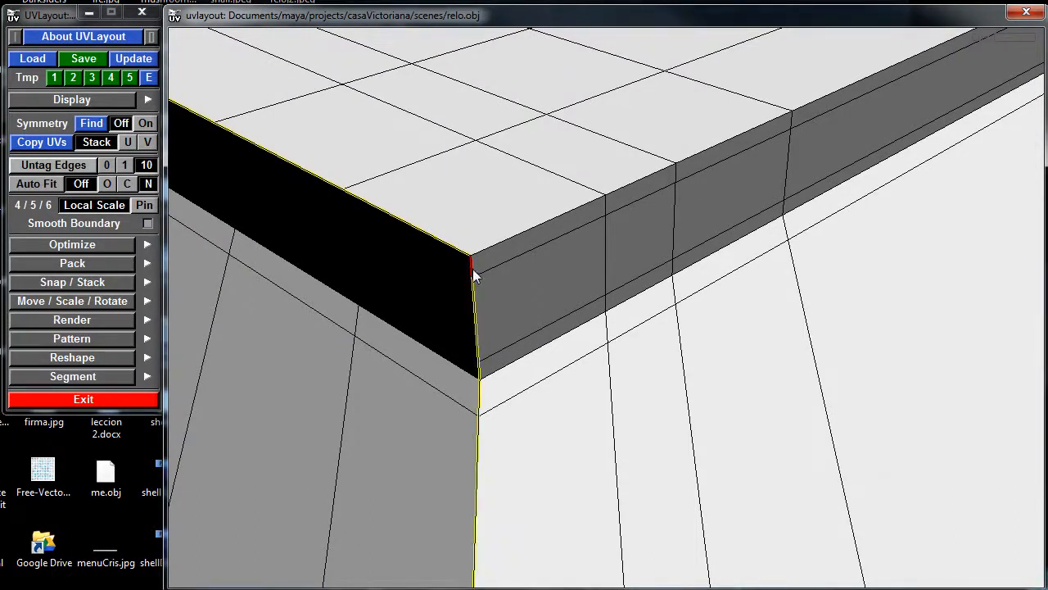
# - Extend the corner cut from the dark recess beneath the cornice down the dial housing's corner
pyautogui.moveTo(519, 326); pyautogui.dragTo(522, 224)
pyautogui.moveTo(488, 270); pyautogui.dragTo(483, 201)
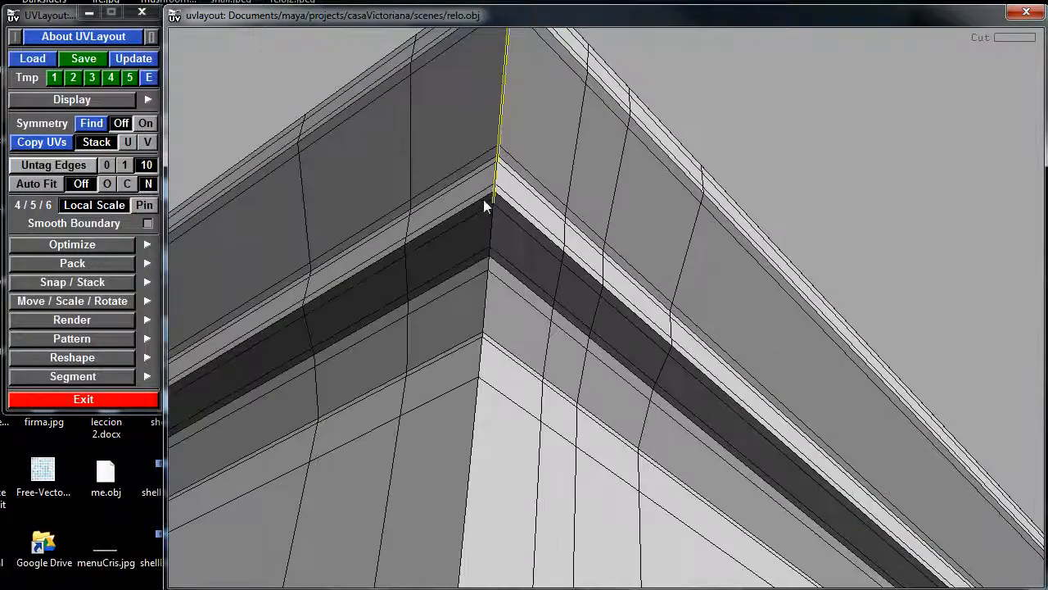
pyautogui.press('c')
pyautogui.moveTo(553, 387); pyautogui.dragTo(506, 480, button='right')
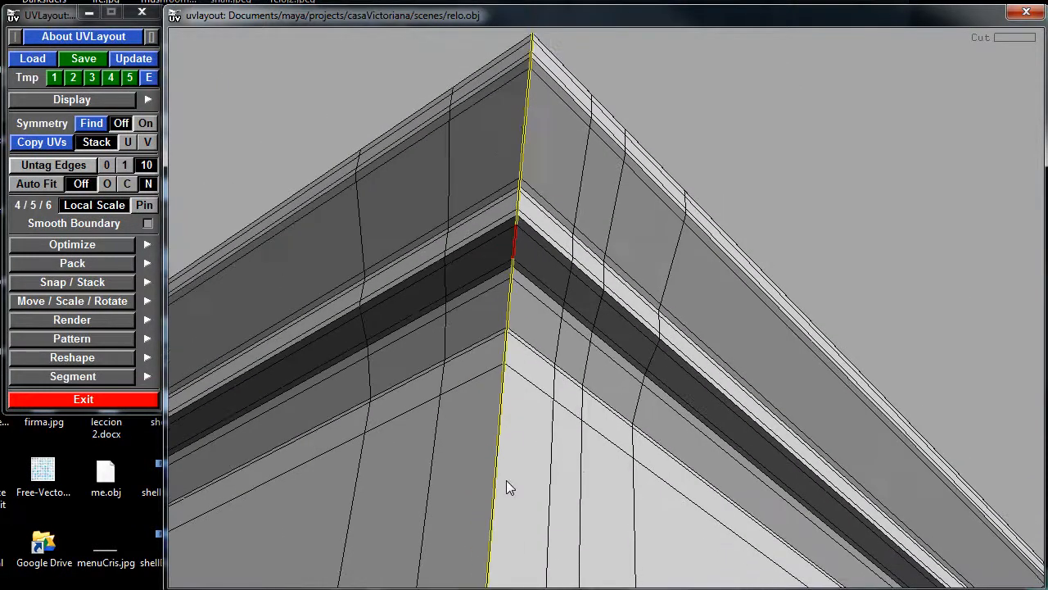
# - Extend the corner cut from the dial housing's lower moulding down along the column's corner
pyautogui.moveTo(506, 480); pyautogui.dragTo(597, 143, button='middle')
pyautogui.moveTo(639, 374); pyautogui.dragTo(329, 376, button='right')
pyautogui.moveTo(604, 471); pyautogui.dragTo(614, 250, button='middle')
pyautogui.moveTo(614, 250); pyautogui.dragTo(573, 418)
pyautogui.moveTo(572, 418); pyautogui.dragTo(567, 211, button='middle')
pyautogui.moveTo(532, 311); pyautogui.dragTo(688, 360, button='right')
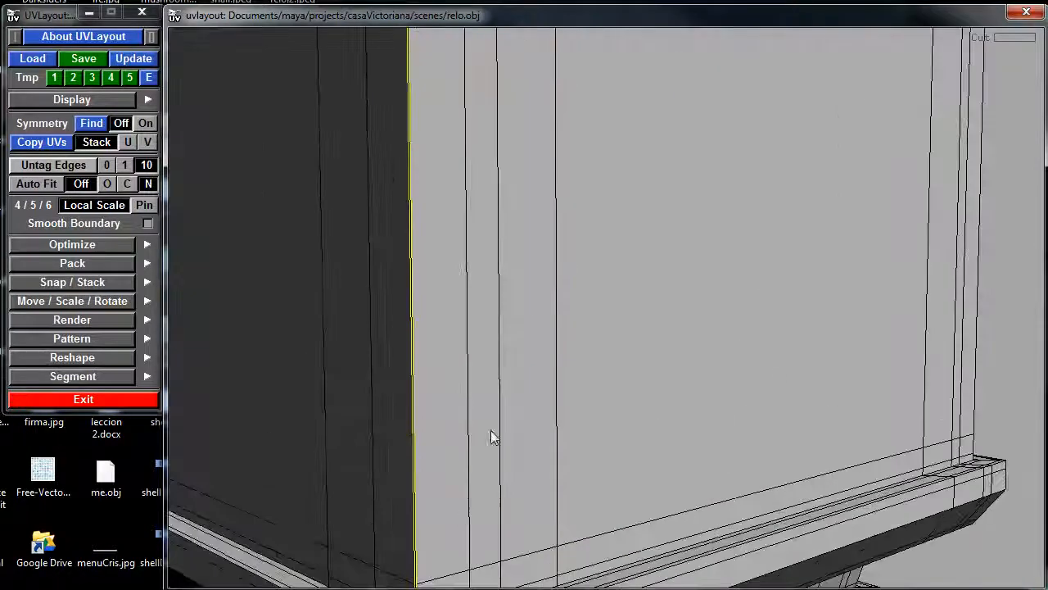
pyautogui.moveTo(490, 430); pyautogui.dragTo(534, 369, button='middle')
pyautogui.moveTo(535, 370); pyautogui.dragTo(538, 233)
pyautogui.moveTo(535, 440); pyautogui.dragTo(606, 159, button='middle')
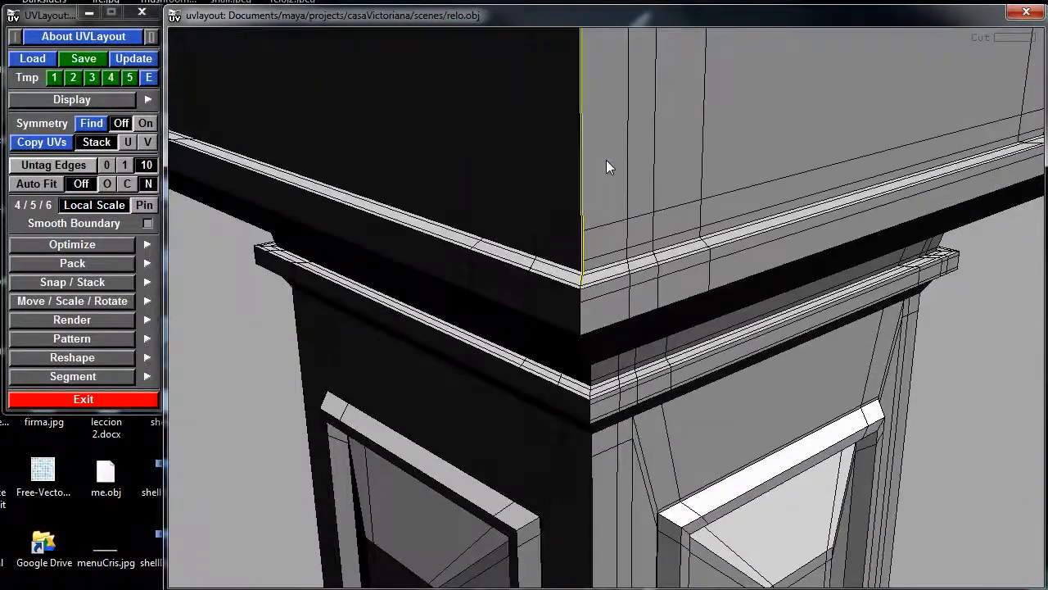
pyautogui.moveTo(606, 160); pyautogui.dragTo(655, 193, button='right')
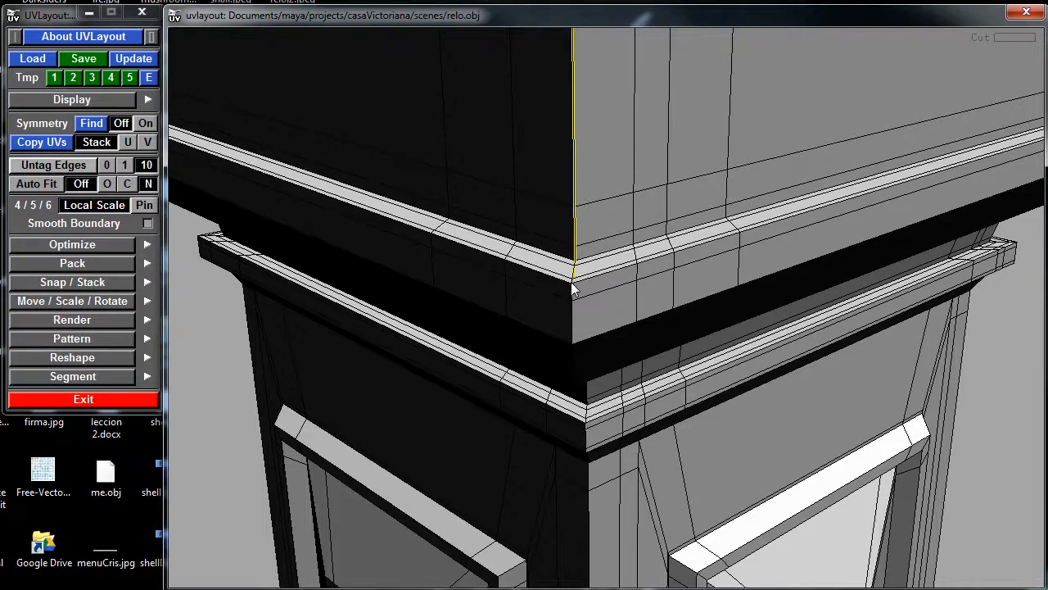
pyautogui.press('c')
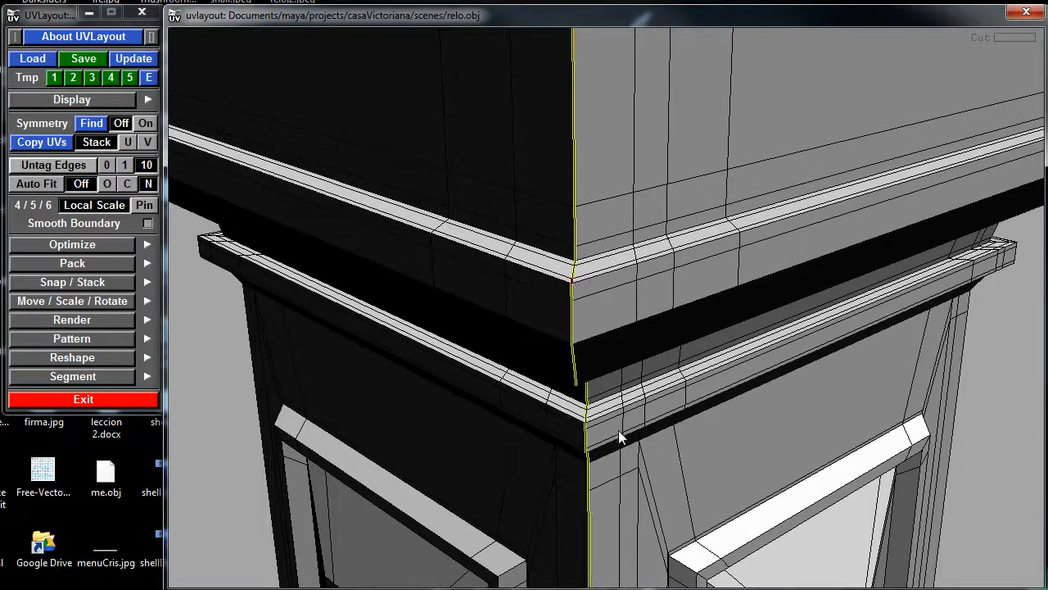
# - Check the marked corner seam down to the base's open border and split the model along it
pyautogui.moveTo(618, 430); pyautogui.dragTo(591, 127, button='middle')
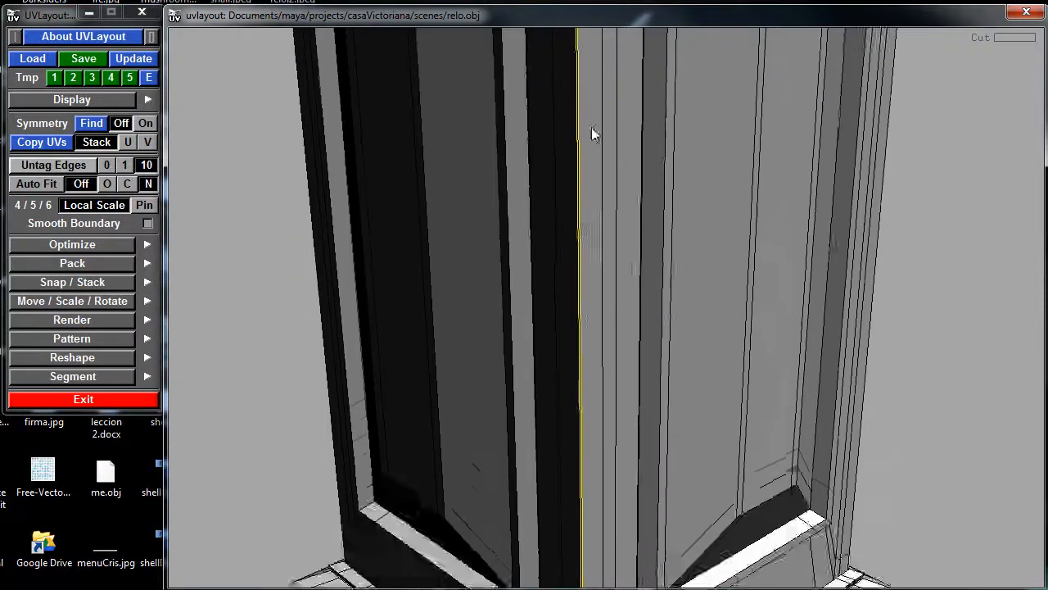
pyautogui.moveTo(580, 480); pyautogui.dragTo(543, 237, button='middle')
pyautogui.moveTo(393, 465); pyautogui.dragTo(418, 280, button='middle')
pyautogui.moveTo(418, 280); pyautogui.dragTo(504, 457, button='right')
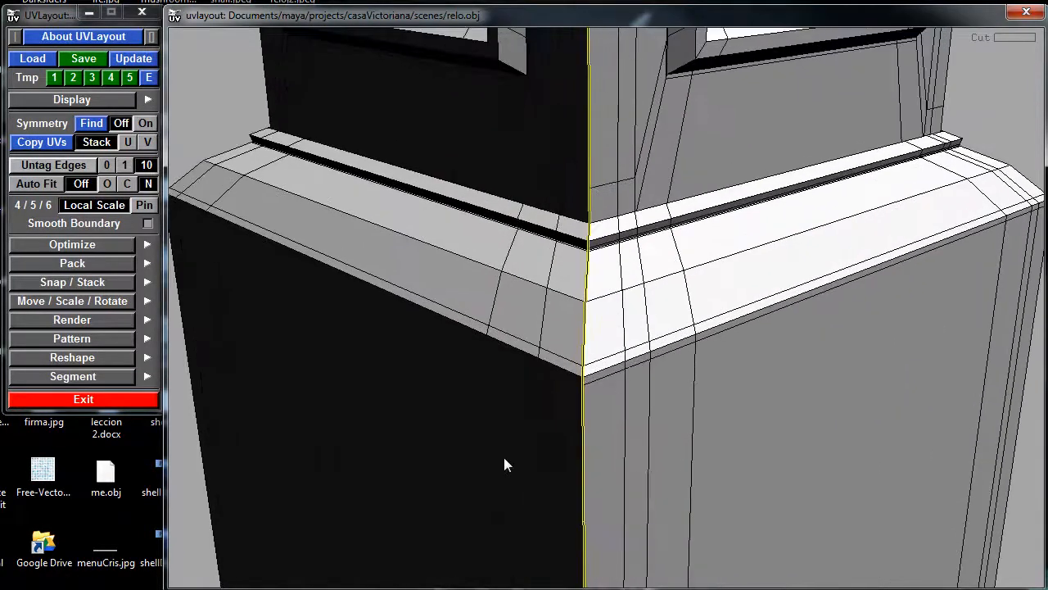
pyautogui.moveTo(504, 457); pyautogui.dragTo(526, 330, button='middle')
pyautogui.moveTo(527, 330); pyautogui.dragTo(714, 383, button='right')
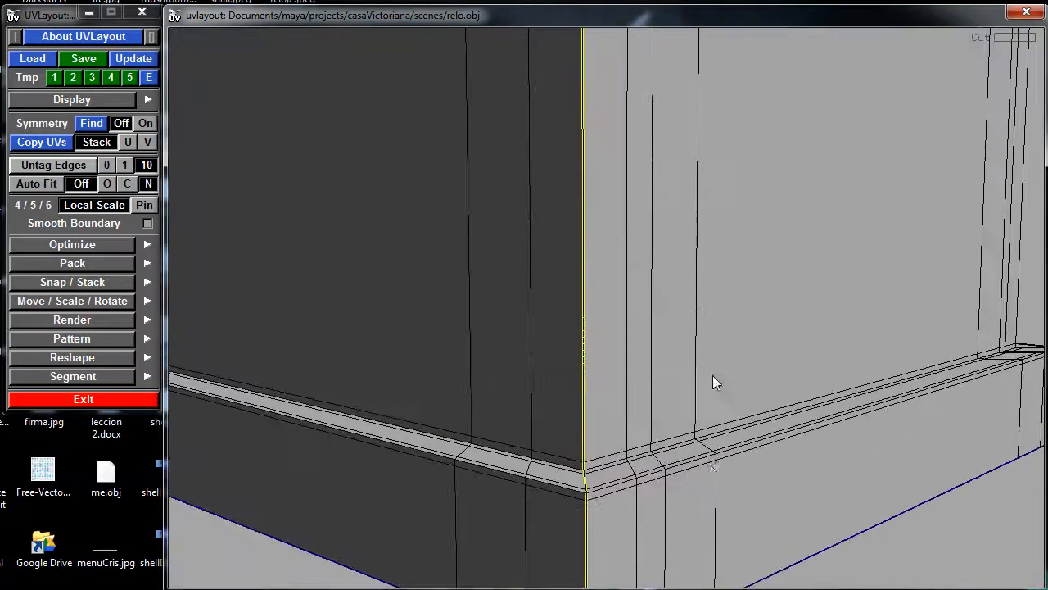
pyautogui.moveTo(712, 381); pyautogui.dragTo(690, 180, button='middle')
pyautogui.moveTo(690, 180); pyautogui.dragTo(562, 401, button='right')
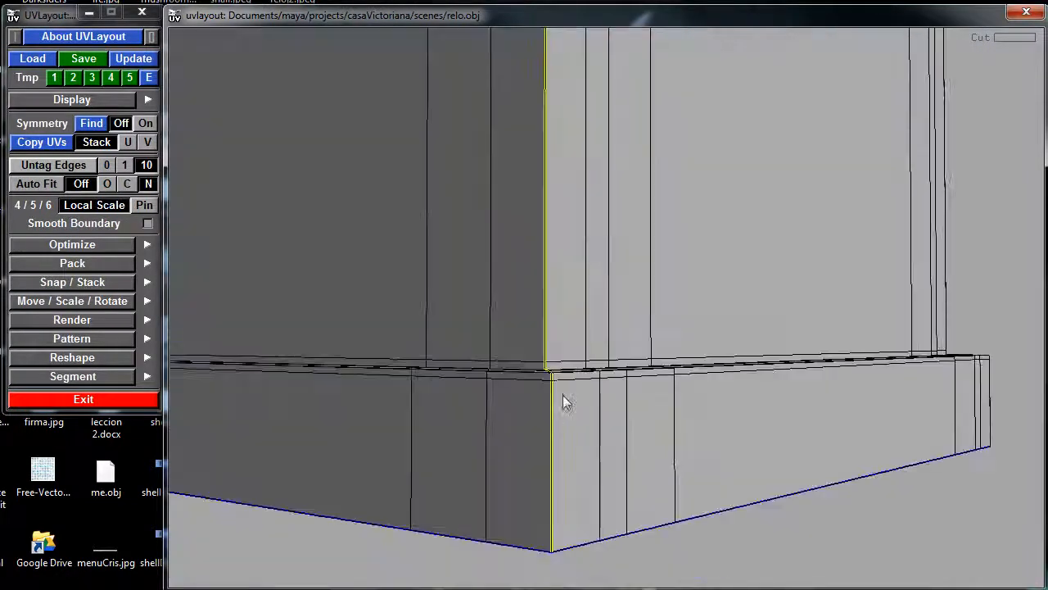
pyautogui.moveTo(562, 401); pyautogui.dragTo(565, 448, button='middle')
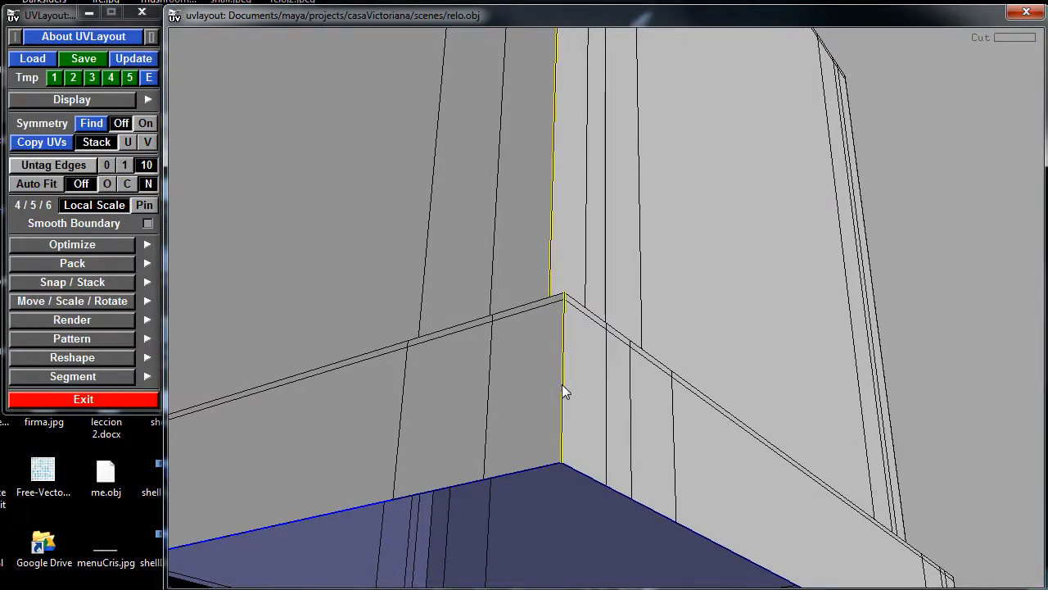
pyautogui.press('Return')
pyautogui.moveTo(585, 341); pyautogui.dragTo(627, 248)
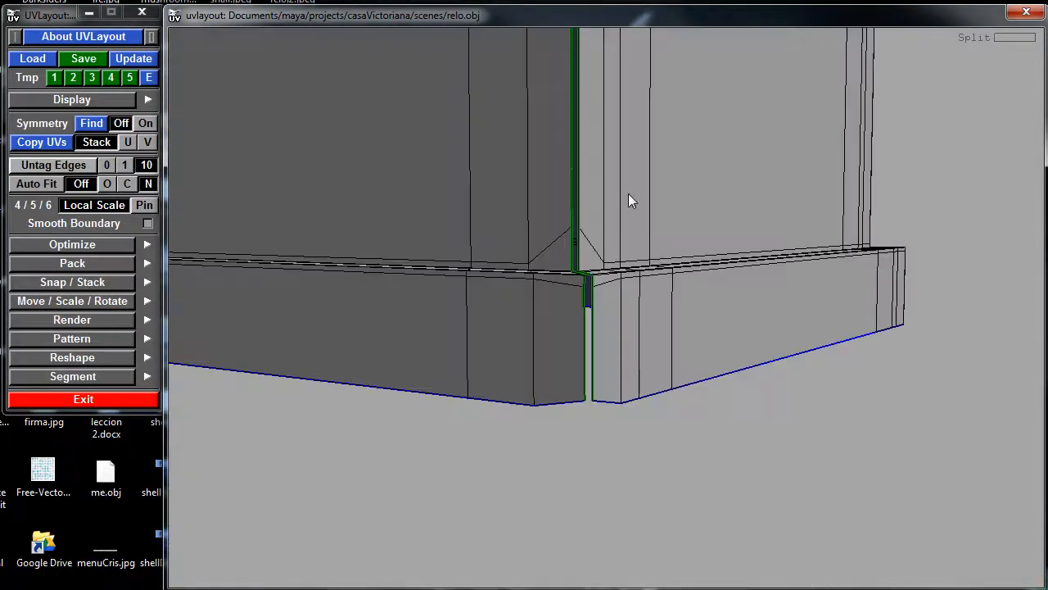
pyautogui.scroll(-5, 628, 193)
pyautogui.moveTo(628, 193); pyautogui.dragTo(524, 402)
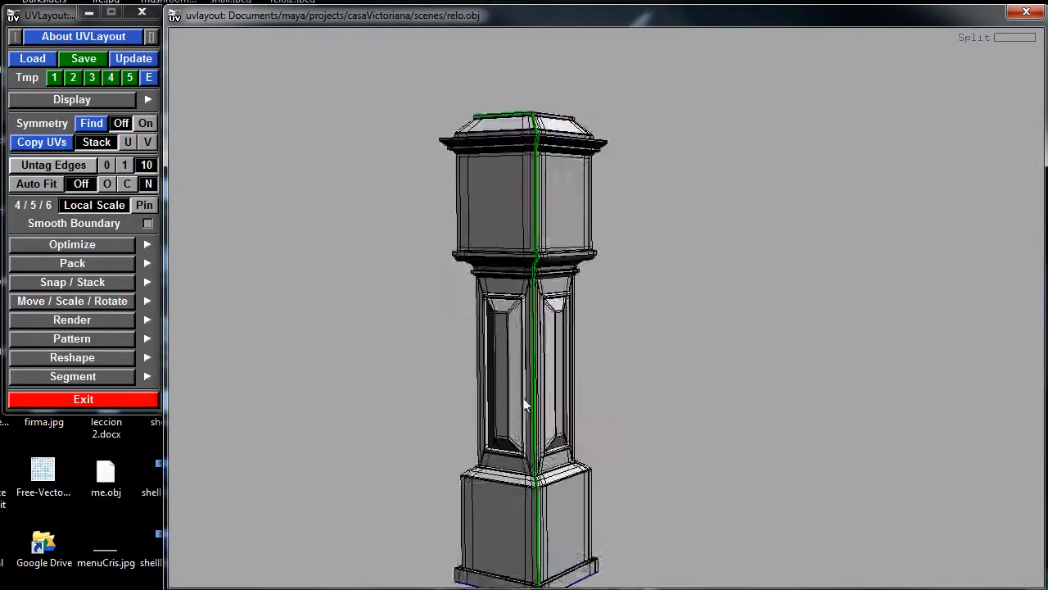
# - Mark the vertical edge at the clock's other back corner as a cut, running down from the top plate's corner
pyautogui.scroll(3, 724, 169)
pyautogui.moveTo(723, 168); pyautogui.dragTo(442, 406)
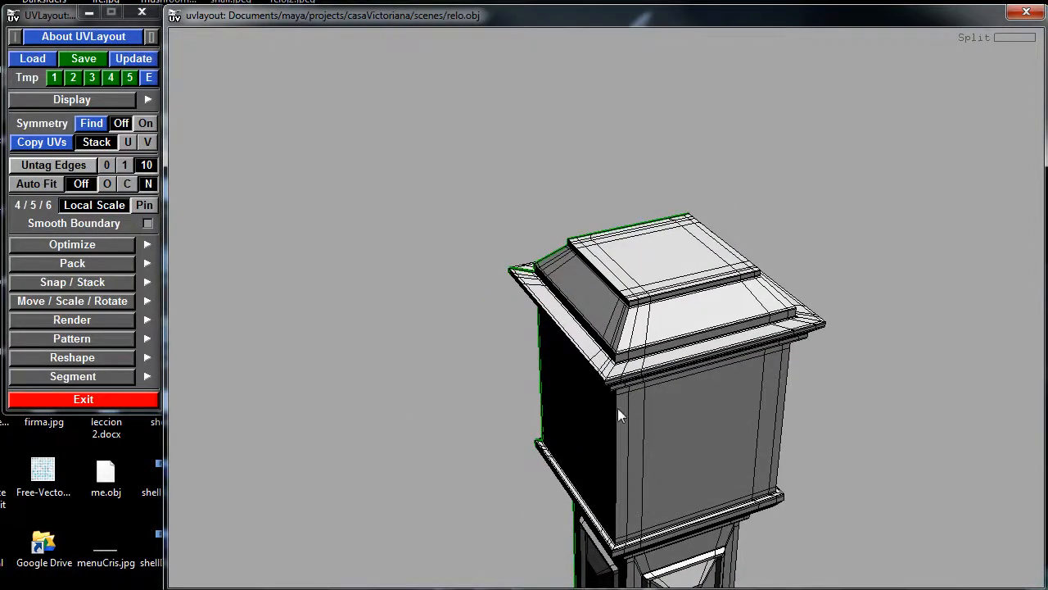
pyautogui.moveTo(620, 416); pyautogui.dragTo(607, 400)
pyautogui.moveTo(607, 400); pyautogui.dragTo(930, 251, button='right')
pyautogui.moveTo(571, 273); pyautogui.dragTo(881, 272, button='right')
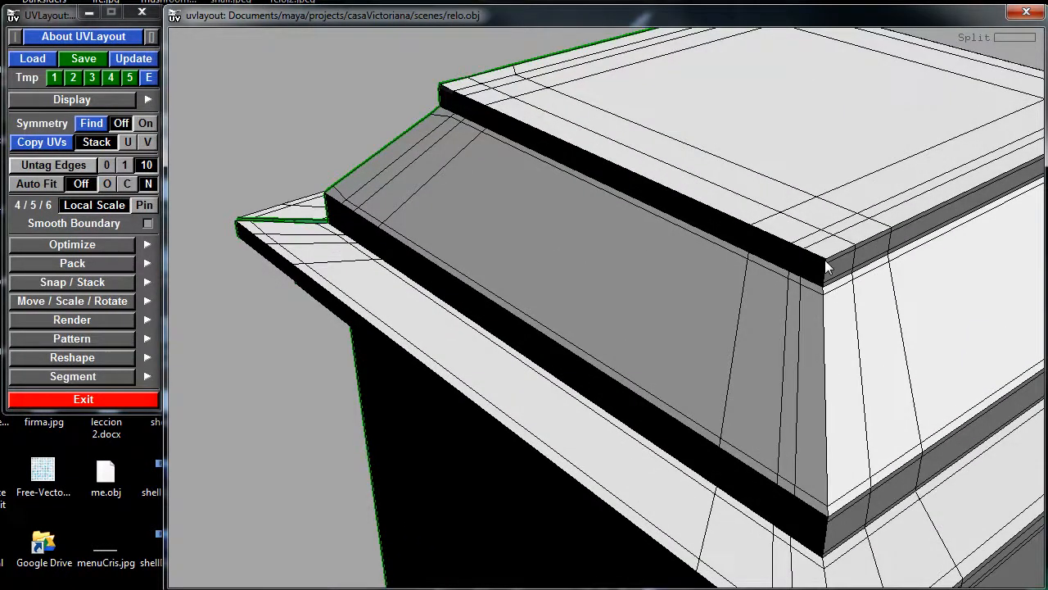
pyautogui.moveTo(826, 262); pyautogui.dragTo(624, 291)
pyautogui.moveTo(583, 263); pyautogui.dragTo(811, 256, button='right')
pyautogui.moveTo(815, 262); pyautogui.dragTo(662, 167)
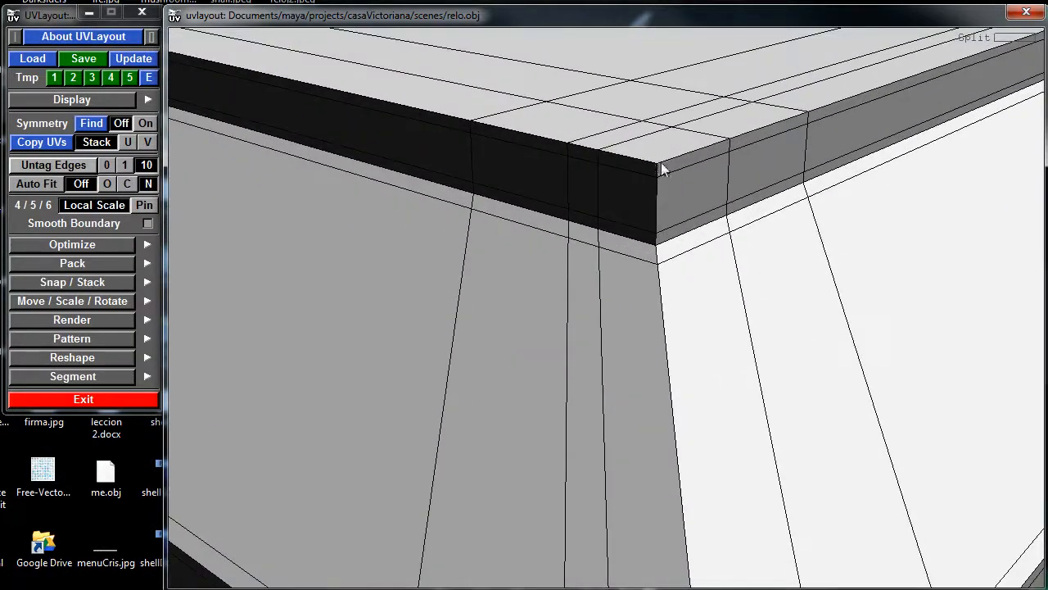
pyautogui.press('c')
# - Follow the second back corner's marked seam down to the base's open border and split the model along it
pyautogui.moveTo(710, 250); pyautogui.dragTo(635, 471, button='right')
pyautogui.moveTo(636, 473); pyautogui.dragTo(681, 135, button='middle')
pyautogui.moveTo(692, 360); pyautogui.dragTo(707, 161, button='middle')
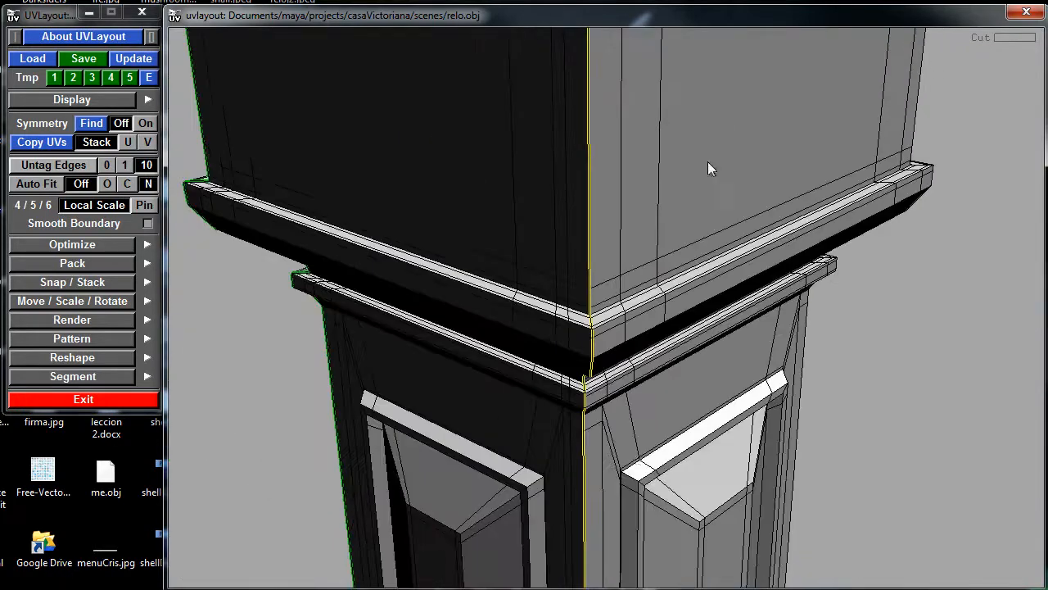
pyautogui.moveTo(709, 458); pyautogui.dragTo(628, 405)
pyautogui.moveTo(628, 404); pyautogui.dragTo(657, 181, button='middle')
pyautogui.moveTo(678, 367); pyautogui.dragTo(655, 123, button='middle')
pyautogui.moveTo(641, 500)
pyautogui.mouseDown(button='middle')
pyautogui.moveTo(659, 292)
pyautogui.moveTo(682, 264)
pyautogui.mouseUp(button='middle')
pyautogui.moveTo(640, 573); pyautogui.dragTo(624, 311, button='middle')
pyautogui.moveTo(643, 508); pyautogui.dragTo(650, 245, button='middle')
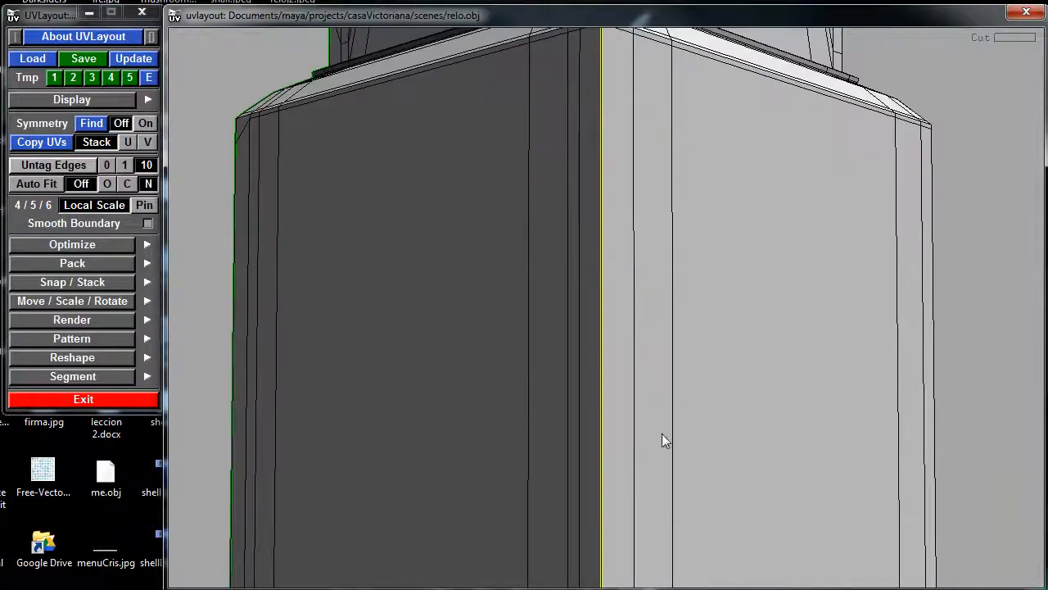
pyautogui.moveTo(662, 433); pyautogui.dragTo(661, 254, button='middle')
pyautogui.moveTo(622, 487); pyautogui.dragTo(641, 282, button='middle')
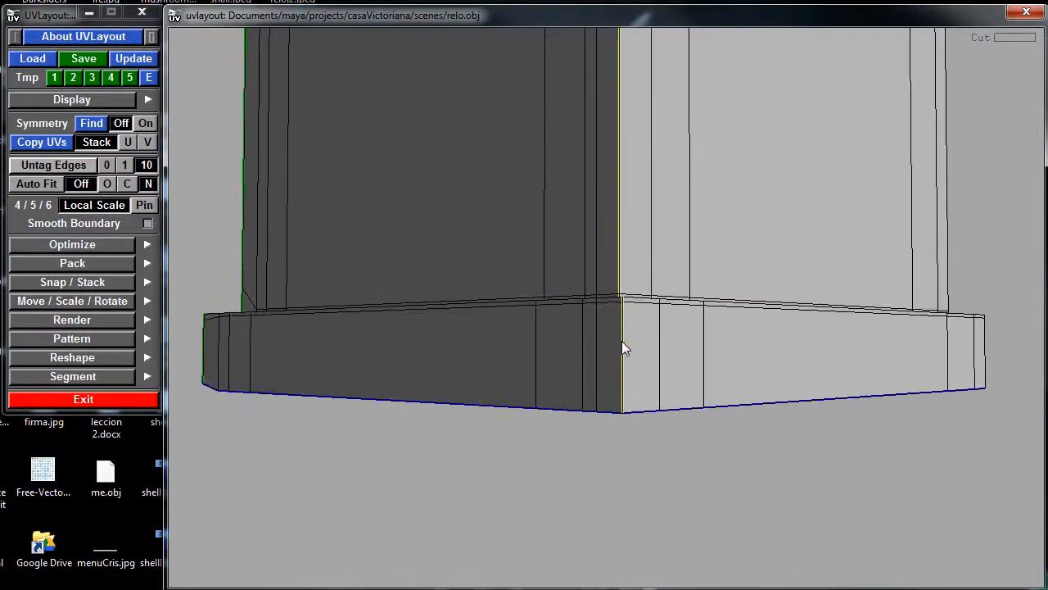
pyautogui.press('Return')
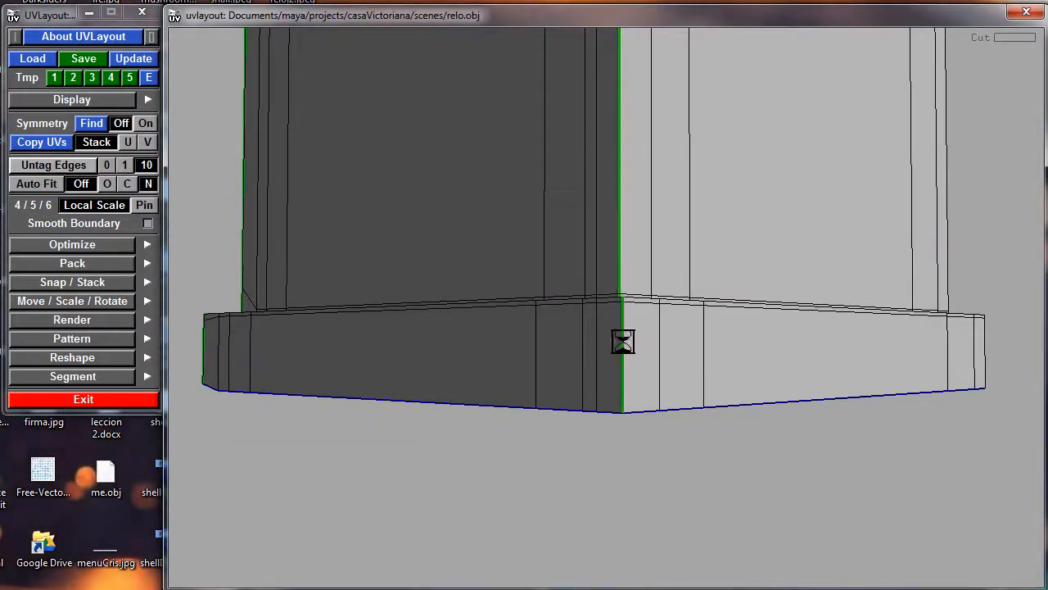
# - Mark the top plate's back edge between the two cut corners and split the back panel away from the plate
pyautogui.moveTo(618, 236)
pyautogui.mouseDown(button='middle')
pyautogui.moveTo(604, 310)
pyautogui.moveTo(666, 522)
pyautogui.mouseUp(button='middle')
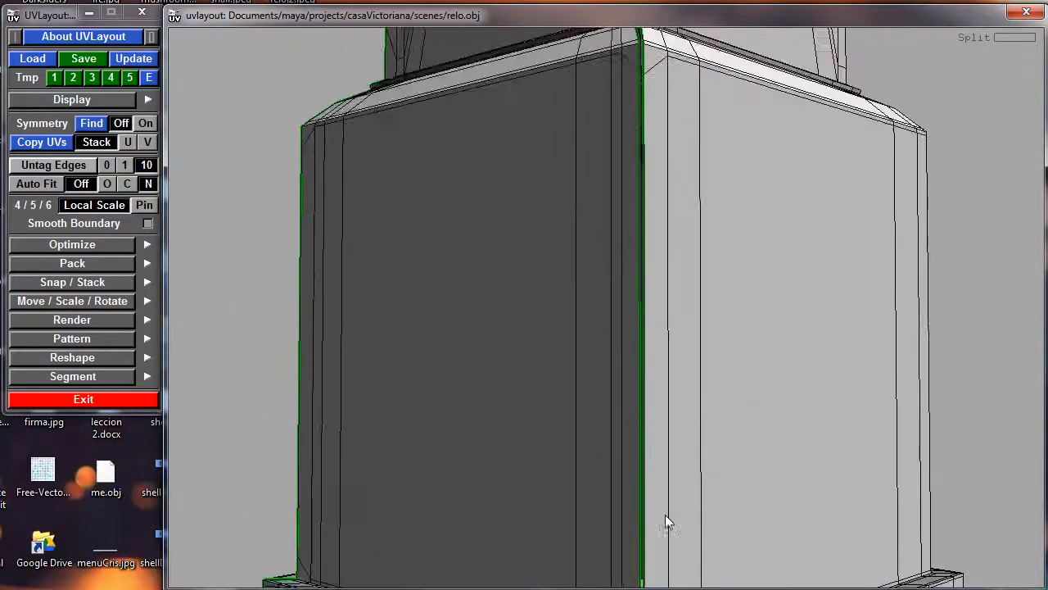
pyautogui.moveTo(609, 277); pyautogui.dragTo(599, 466, button='middle')
pyautogui.moveTo(586, 306); pyautogui.dragTo(579, 582, button='middle')
pyautogui.moveTo(529, 283); pyautogui.dragTo(526, 561, button='middle')
pyautogui.moveTo(550, 155); pyautogui.dragTo(548, 549, button='middle')
pyautogui.moveTo(542, 211); pyautogui.dragTo(572, 499, button='middle')
pyautogui.moveTo(620, 160); pyautogui.dragTo(618, 540, button='middle')
pyautogui.moveTo(563, 341); pyautogui.dragTo(560, 547, button='middle')
pyautogui.moveTo(558, 237); pyautogui.dragTo(560, 327, button='middle')
pyautogui.moveTo(528, 287)
pyautogui.mouseDown()
pyautogui.moveTo(570, 342)
pyautogui.moveTo(575, 322)
pyautogui.moveTo(668, 341)
pyautogui.moveTo(752, 284)
pyautogui.moveTo(754, 294)
pyautogui.moveTo(683, 356)
pyautogui.moveTo(576, 344)
pyautogui.moveTo(865, 290)
pyautogui.moveTo(564, 368)
pyautogui.moveTo(468, 375)
pyautogui.moveTo(501, 360)
pyautogui.moveTo(727, 339)
pyautogui.mouseUp()
pyautogui.moveTo(373, 327); pyautogui.dragTo(899, 313, button='right')
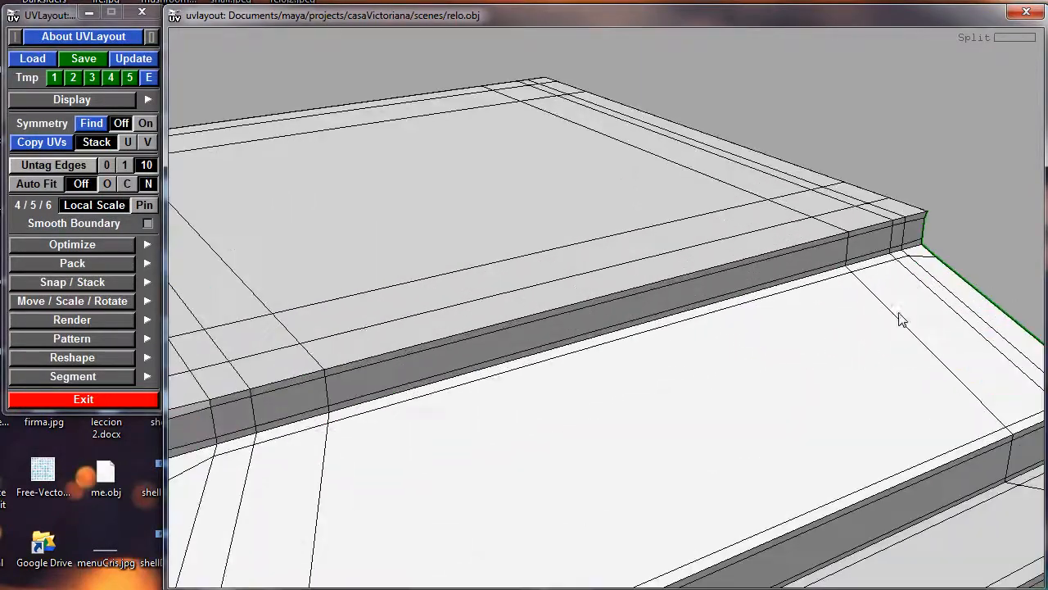
pyautogui.moveTo(358, 332); pyautogui.dragTo(626, 277, button='middle')
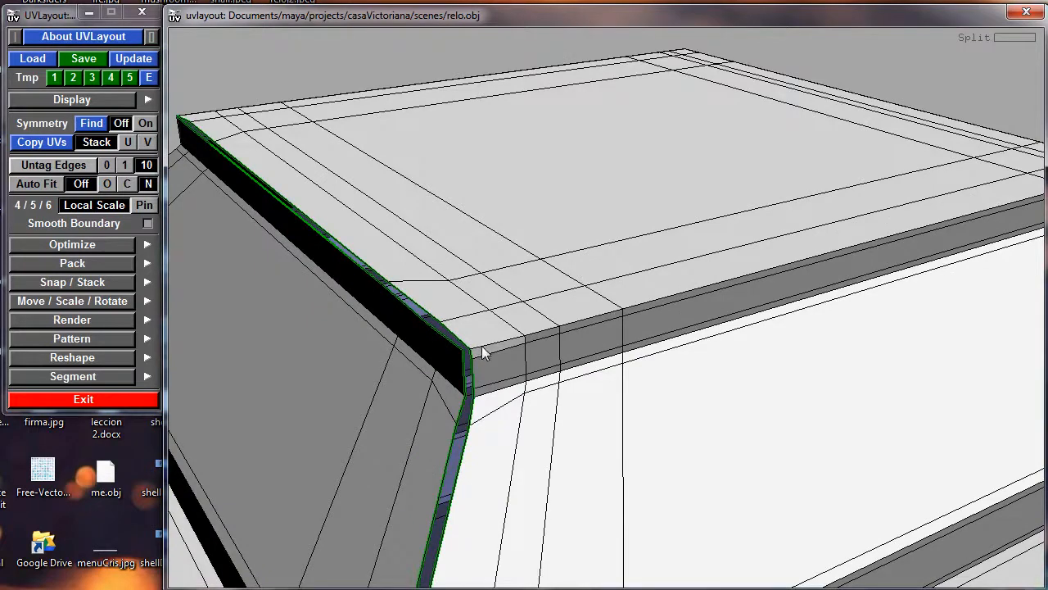
pyautogui.press('c')
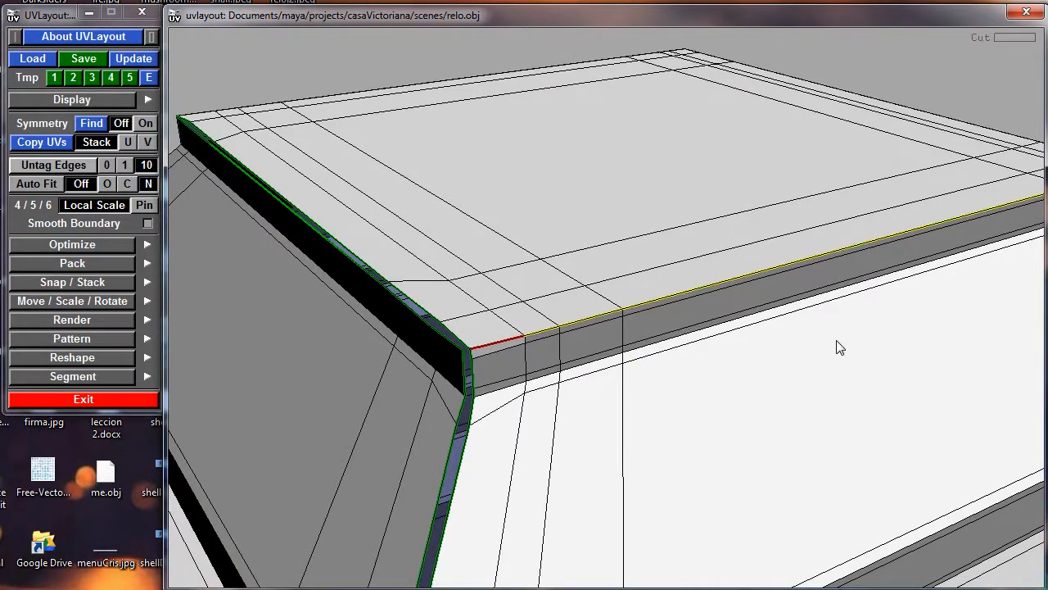
pyautogui.moveTo(835, 346); pyautogui.dragTo(603, 381)
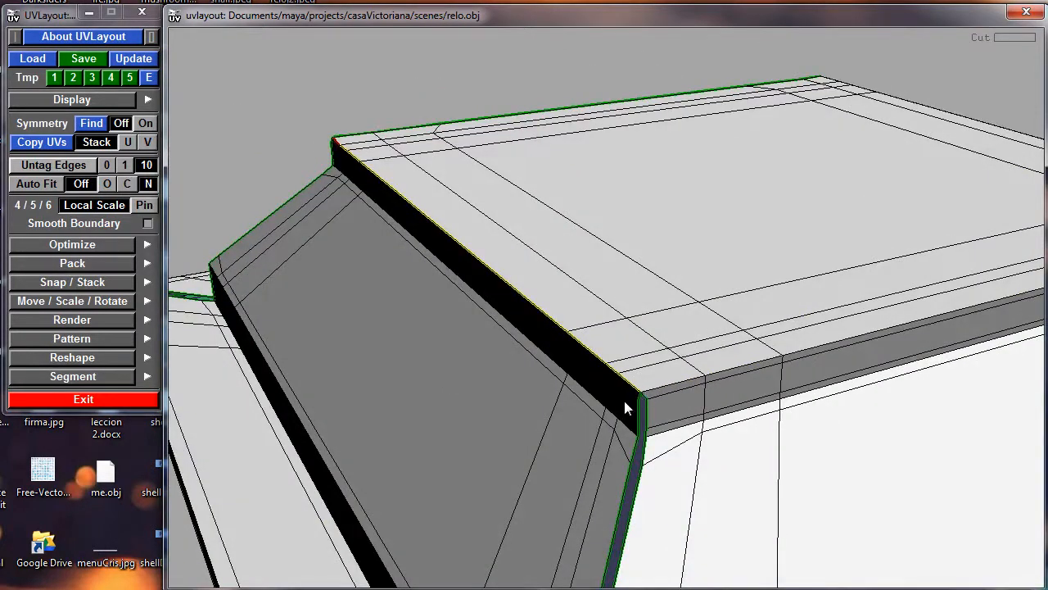
pyautogui.press('d')
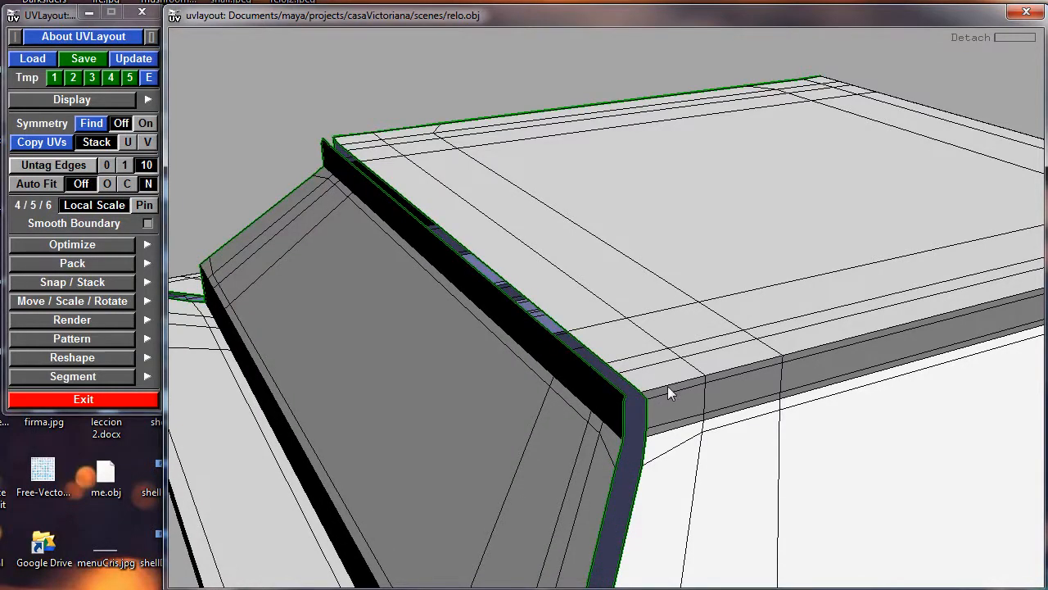
# - Mark the top plate's remaining side edge, starting at the second cut corner, and split the model along it
pyautogui.moveTo(656, 403); pyautogui.dragTo(762, 450)
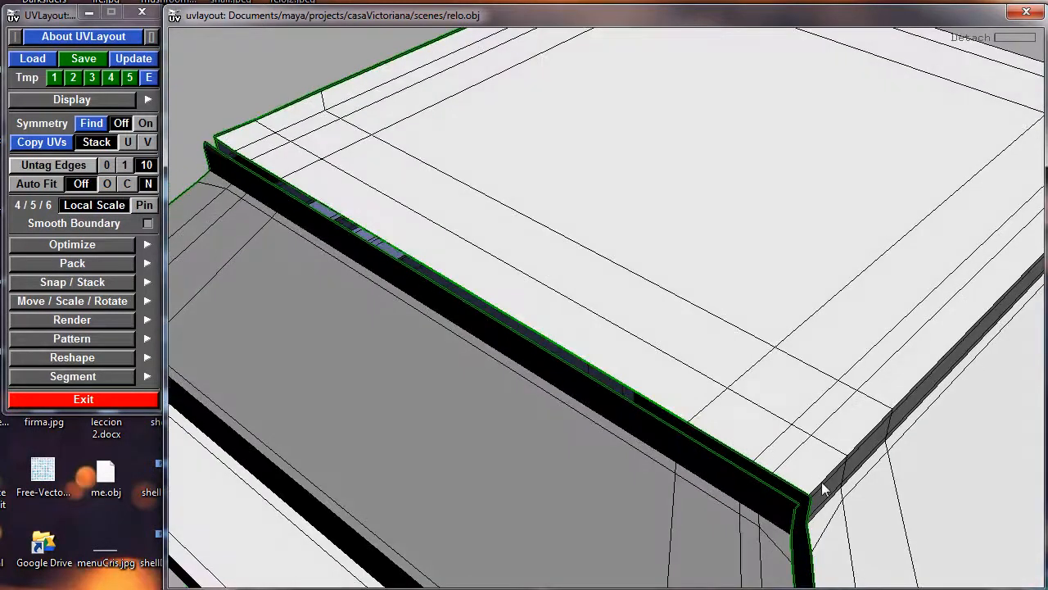
pyautogui.moveTo(823, 485); pyautogui.dragTo(587, 402)
pyautogui.press('c')
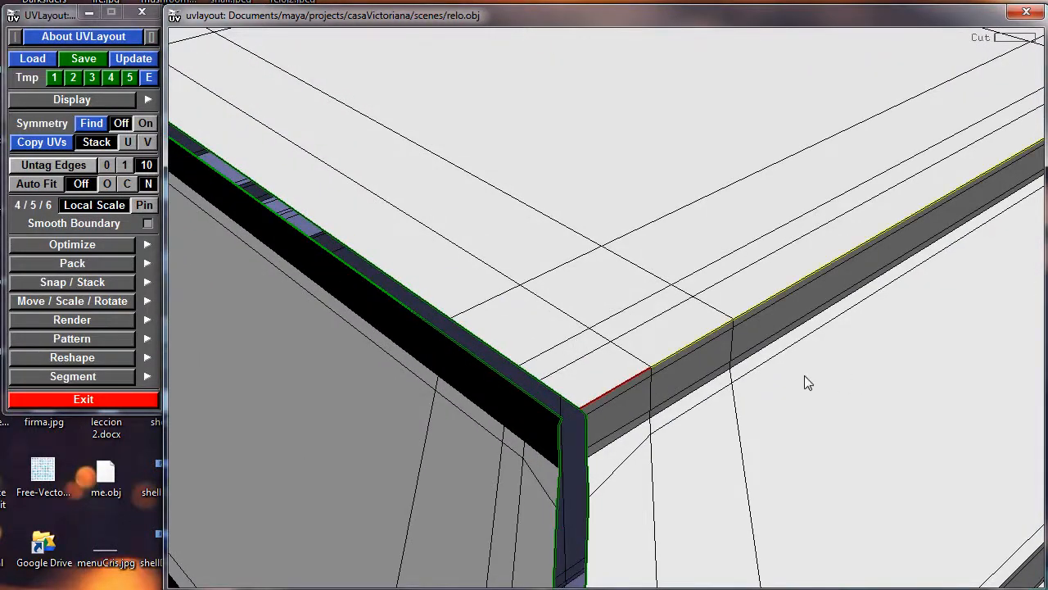
pyautogui.moveTo(807, 382); pyautogui.dragTo(639, 313)
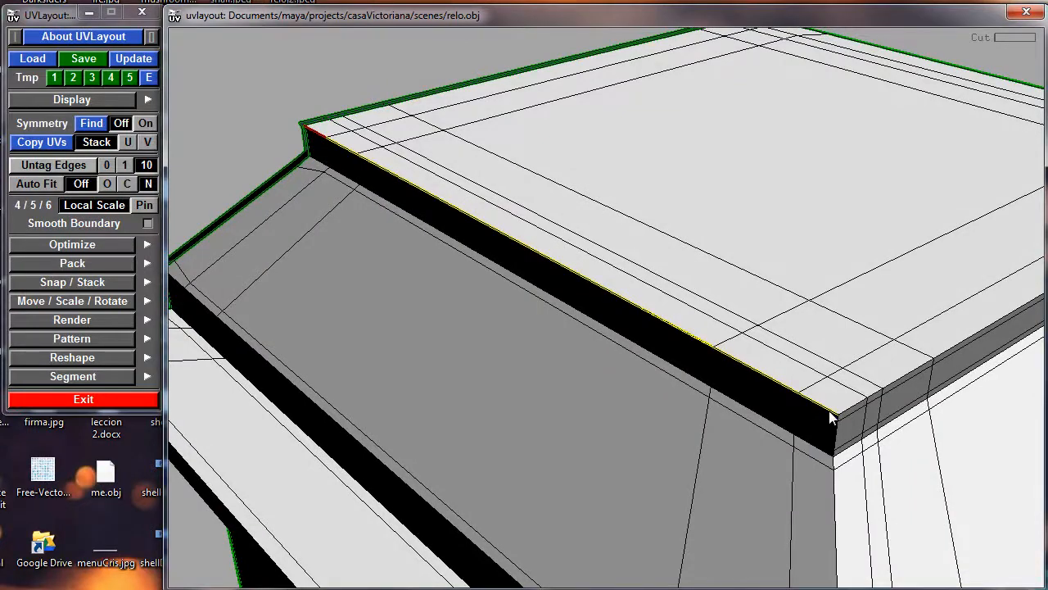
pyautogui.hotkey('shift', 's')
# - Examine the open seams around the top plate and along the back corners of the whole clock
pyautogui.moveTo(760, 402); pyautogui.dragTo(601, 375, button='right')
pyautogui.moveTo(601, 375); pyautogui.dragTo(737, 401)
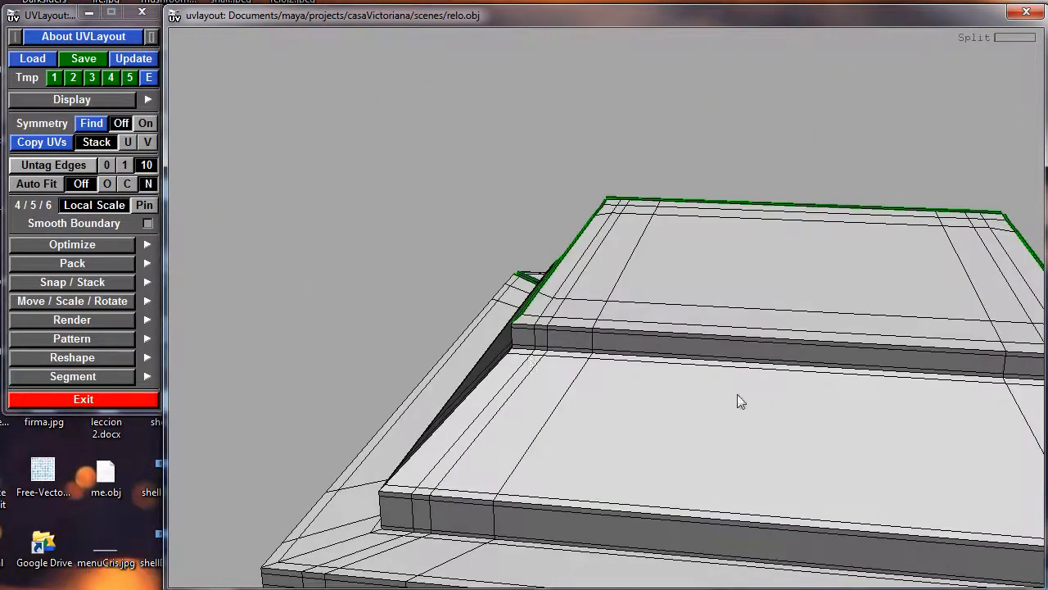
pyautogui.moveTo(741, 402); pyautogui.dragTo(606, 385, button='right')
pyautogui.moveTo(606, 385); pyautogui.dragTo(740, 395)
pyautogui.moveTo(739, 396); pyautogui.dragTo(473, 371, button='right')
pyautogui.moveTo(575, 407); pyautogui.dragTo(572, 193, button='middle')
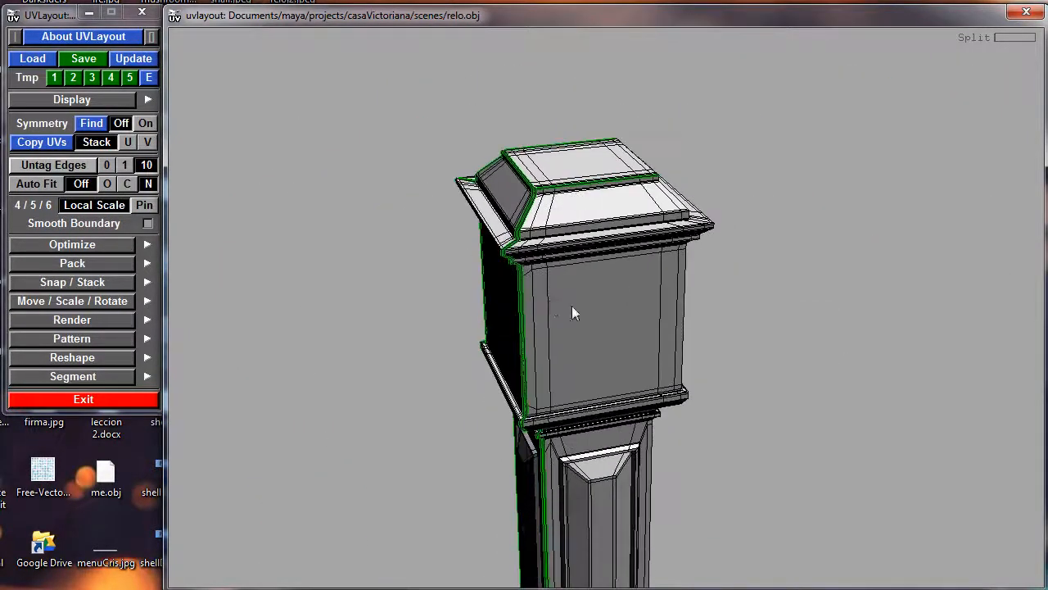
pyautogui.moveTo(571, 306); pyautogui.dragTo(672, 309)
pyautogui.moveTo(658, 393); pyautogui.dragTo(660, 210, button='middle')
pyautogui.moveTo(660, 209); pyautogui.dragTo(566, 351, button='right')
pyautogui.moveTo(566, 351); pyautogui.dragTo(500, 365)
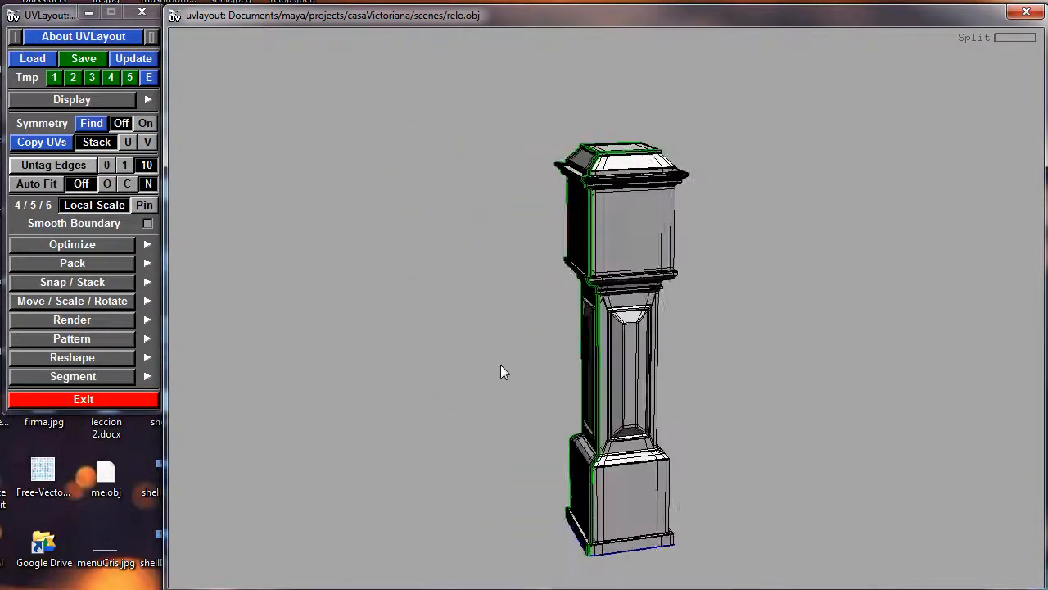
pyautogui.moveTo(711, 361); pyautogui.dragTo(585, 354)
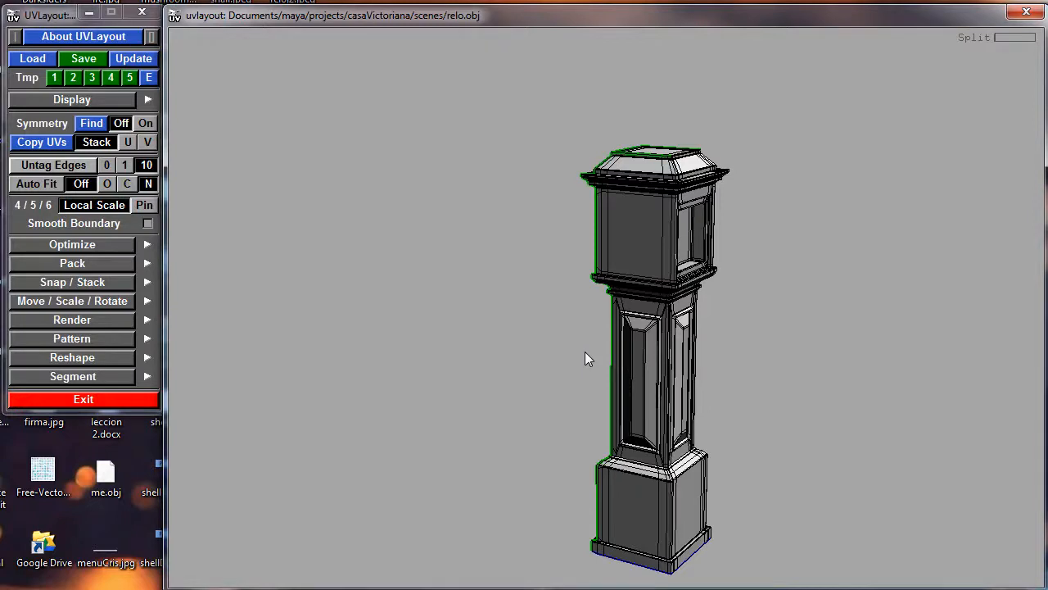
pyautogui.moveTo(638, 355); pyautogui.dragTo(588, 305, button='middle')
pyautogui.moveTo(588, 302); pyautogui.dragTo(577, 302)
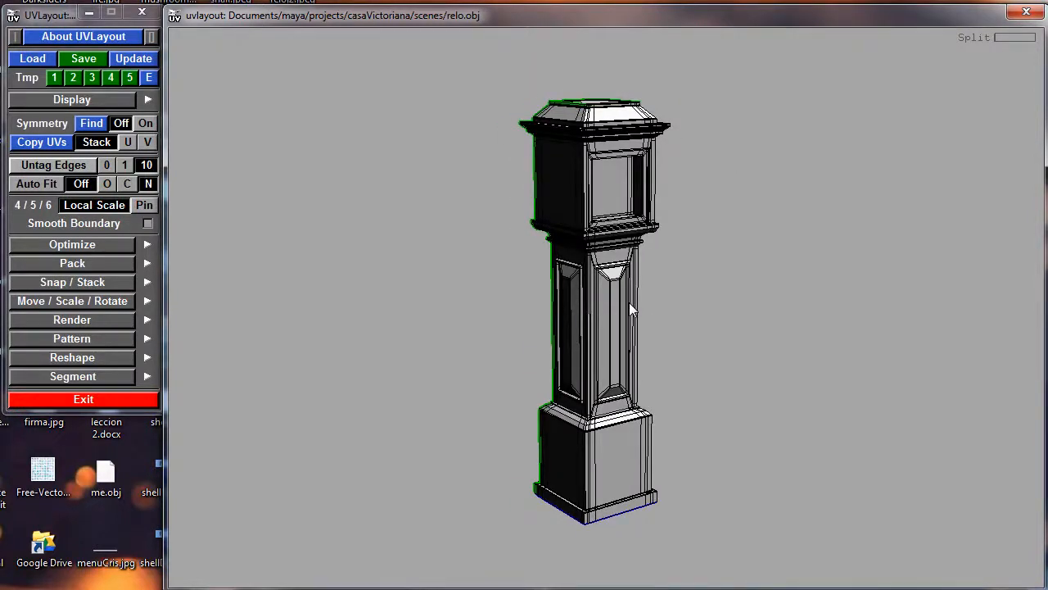
pyautogui.moveTo(635, 325); pyautogui.dragTo(597, 325)
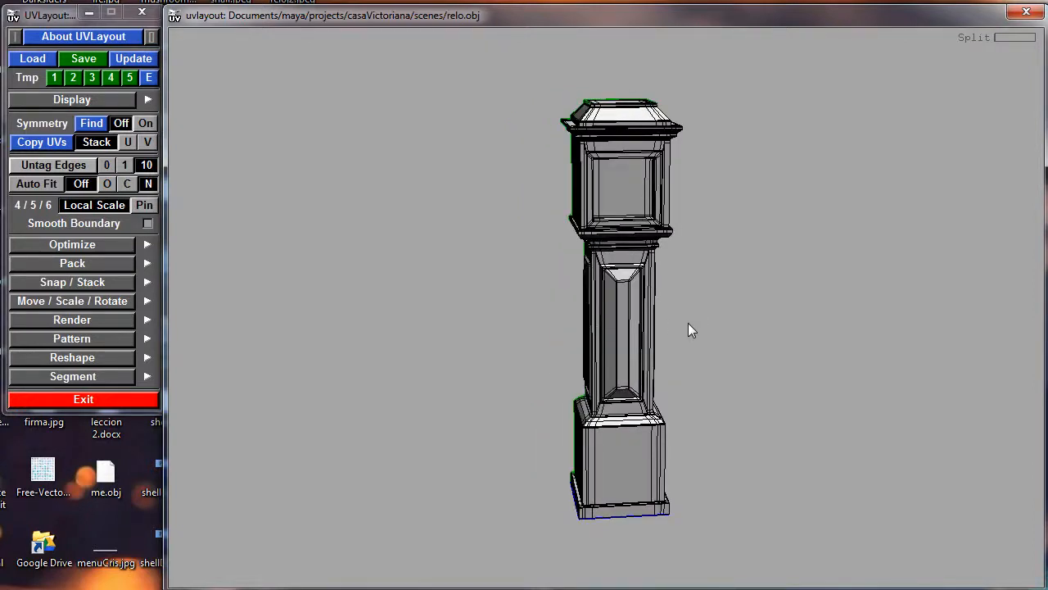
# - Try to open the UV view and compare the edit view showing the seams with the 3D view
pyautogui.moveTo(720, 321); pyautogui.dragTo(664, 304)
pyautogui.press('1')
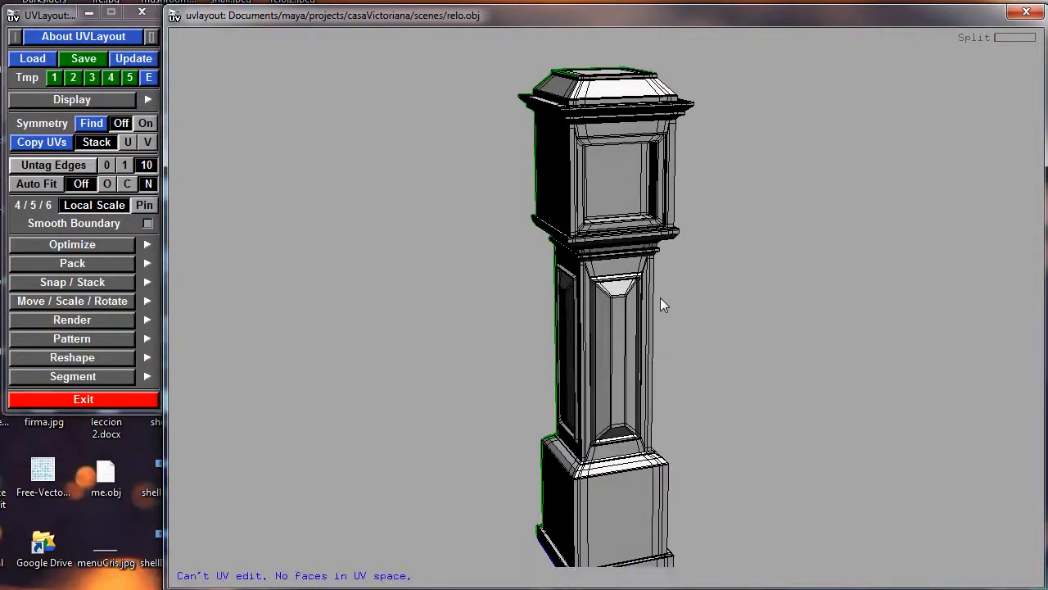
pyautogui.press('3')
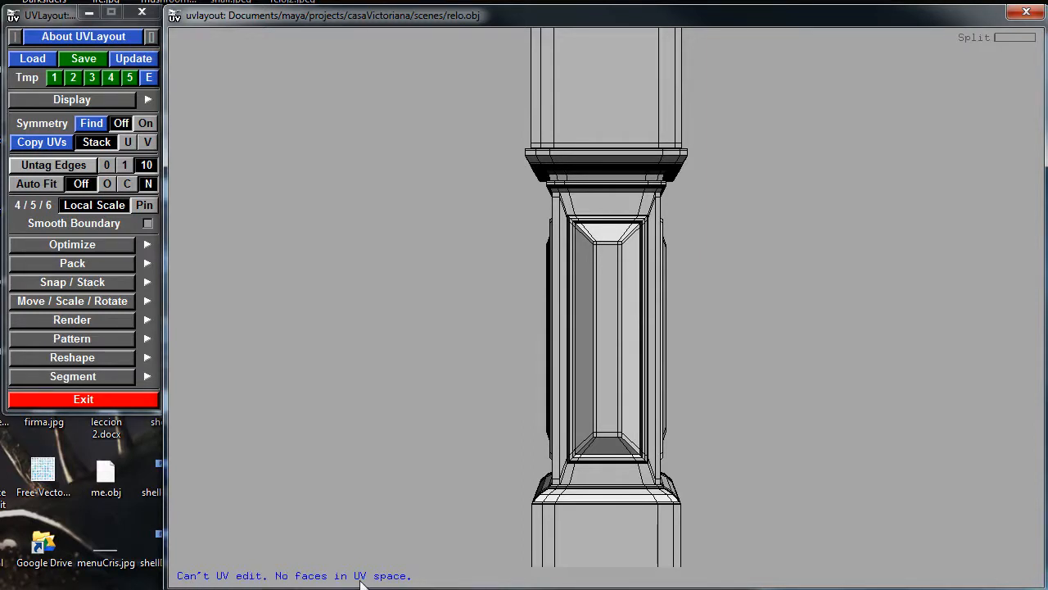
pyautogui.press('3')
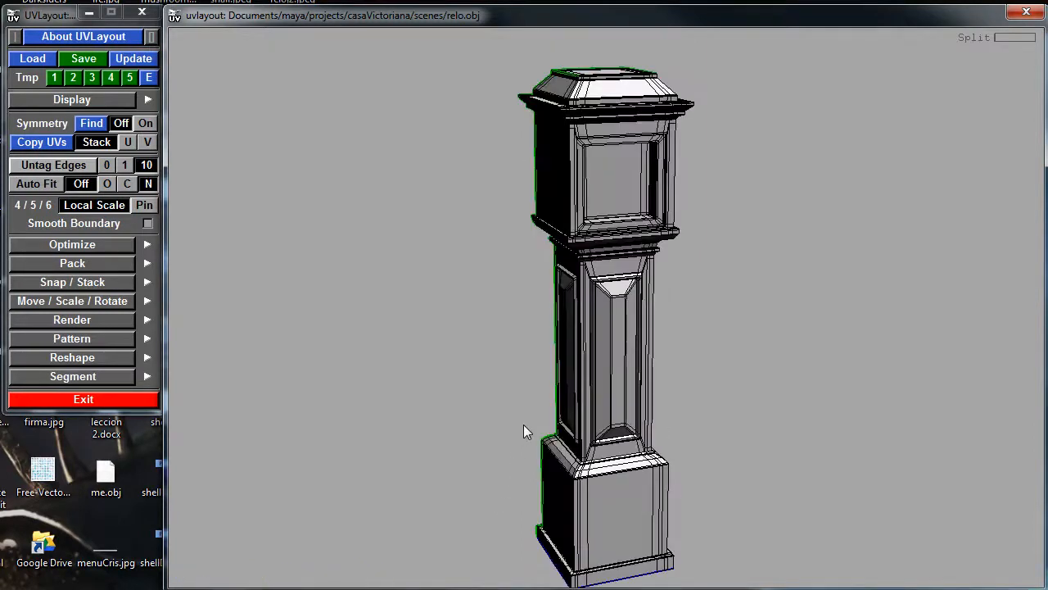
pyautogui.moveTo(477, 401); pyautogui.dragTo(488, 348)
pyautogui.press('2')
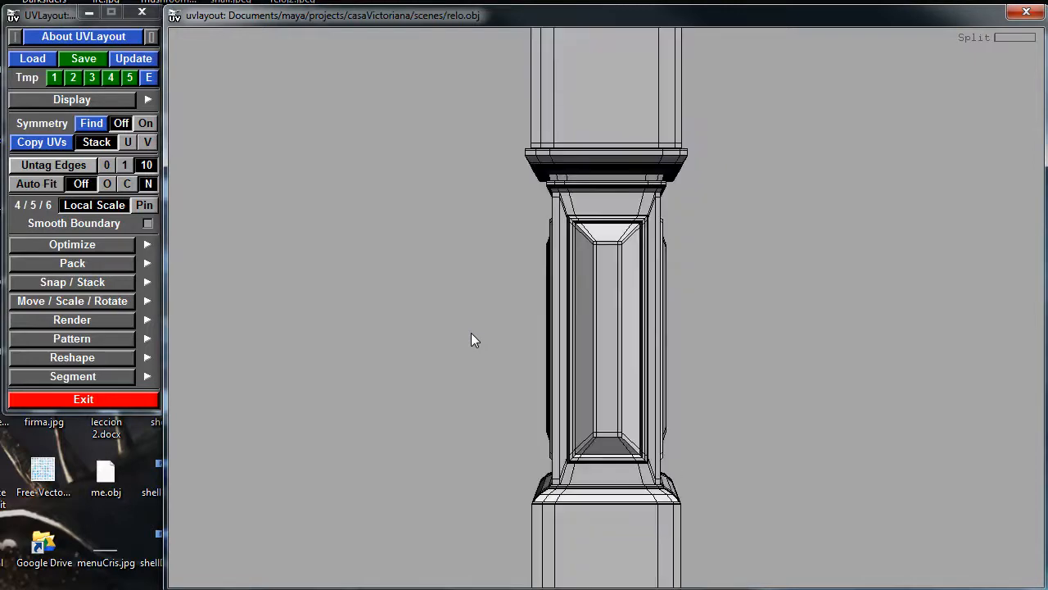
# - Examine the clock from several sides in the 3D view without seam markings
pyautogui.moveTo(775, 340); pyautogui.dragTo(423, 297, button='right')
pyautogui.moveTo(423, 298); pyautogui.dragTo(485, 285)
pyautogui.moveTo(485, 285); pyautogui.dragTo(748, 371, button='right')
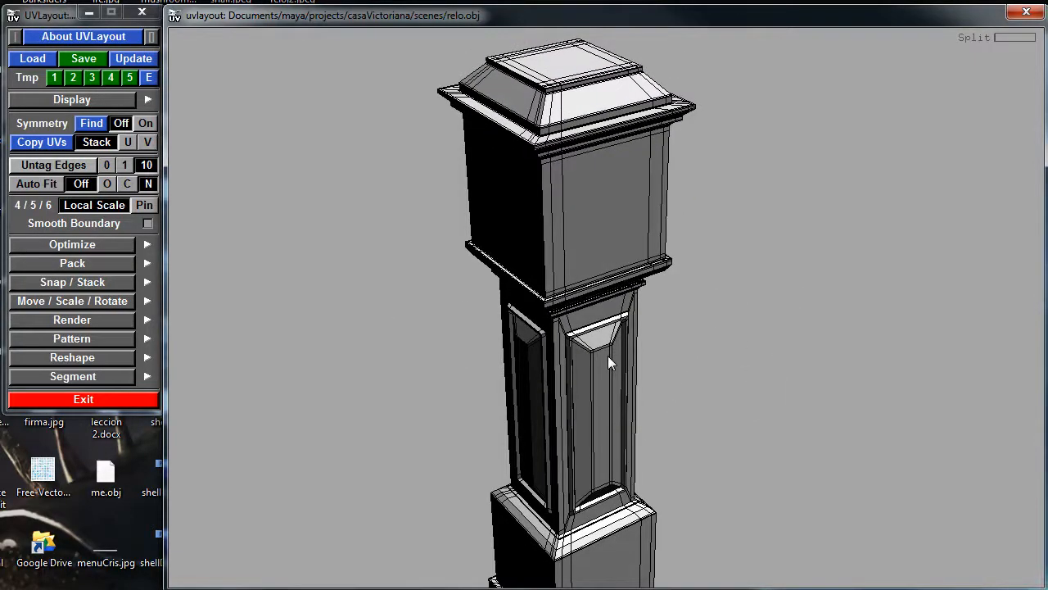
pyautogui.moveTo(661, 355); pyautogui.dragTo(411, 310)
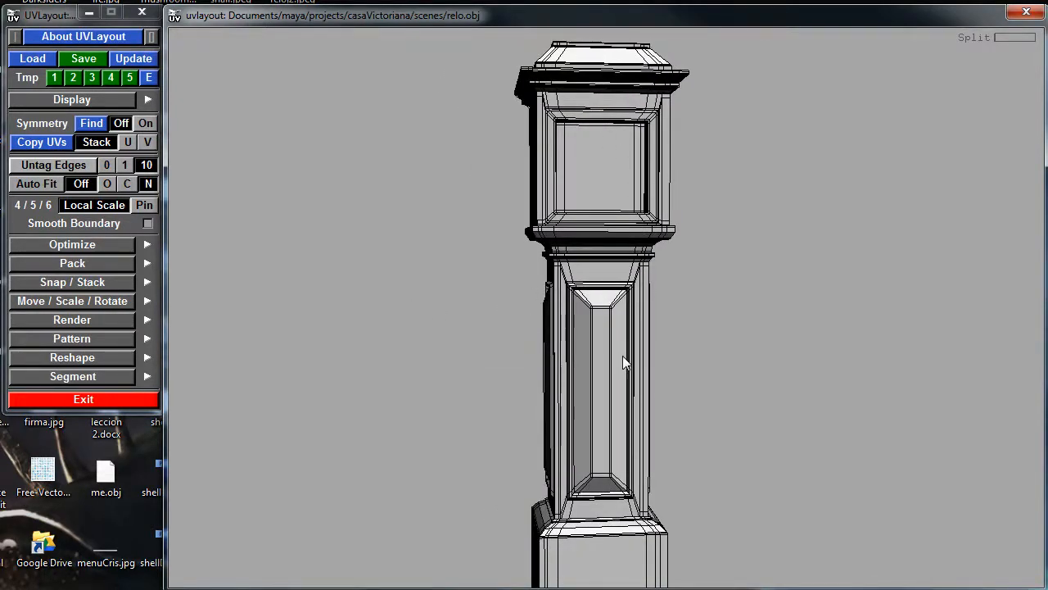
pyautogui.moveTo(622, 356); pyautogui.dragTo(499, 315)
pyautogui.moveTo(498, 315); pyautogui.dragTo(672, 310, button='right')
pyautogui.moveTo(672, 310); pyautogui.dragTo(537, 315)
pyautogui.moveTo(767, 302); pyautogui.dragTo(550, 296)
# - Examine the corner seams separating the clock's back panel from its front and sides
pyautogui.moveTo(549, 296); pyautogui.dragTo(773, 279, button='right')
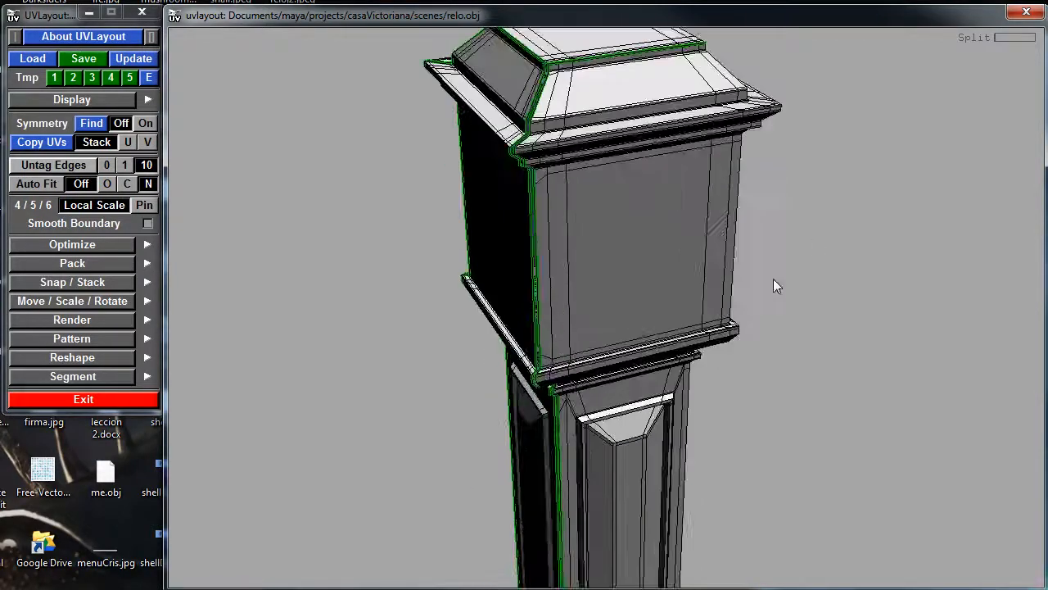
pyautogui.moveTo(773, 279); pyautogui.dragTo(844, 318, button='middle')
pyautogui.moveTo(843, 317); pyautogui.dragTo(563, 308, button='right')
pyautogui.moveTo(563, 308); pyautogui.dragTo(524, 312)
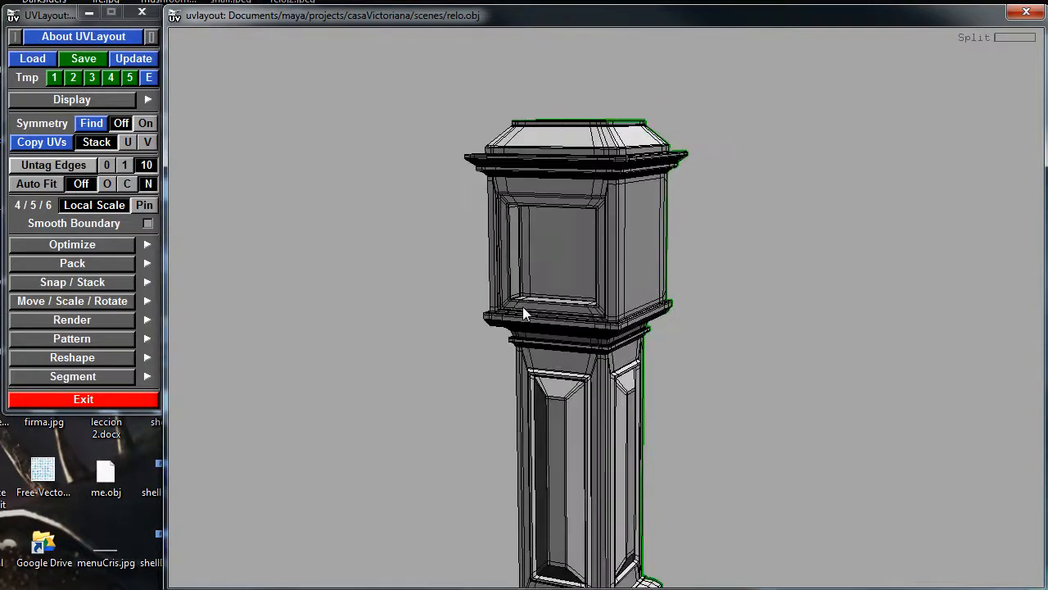
pyautogui.moveTo(524, 311); pyautogui.dragTo(732, 297, button='right')
pyautogui.moveTo(560, 286); pyautogui.dragTo(584, 316)
pyautogui.moveTo(678, 318); pyautogui.dragTo(578, 313)
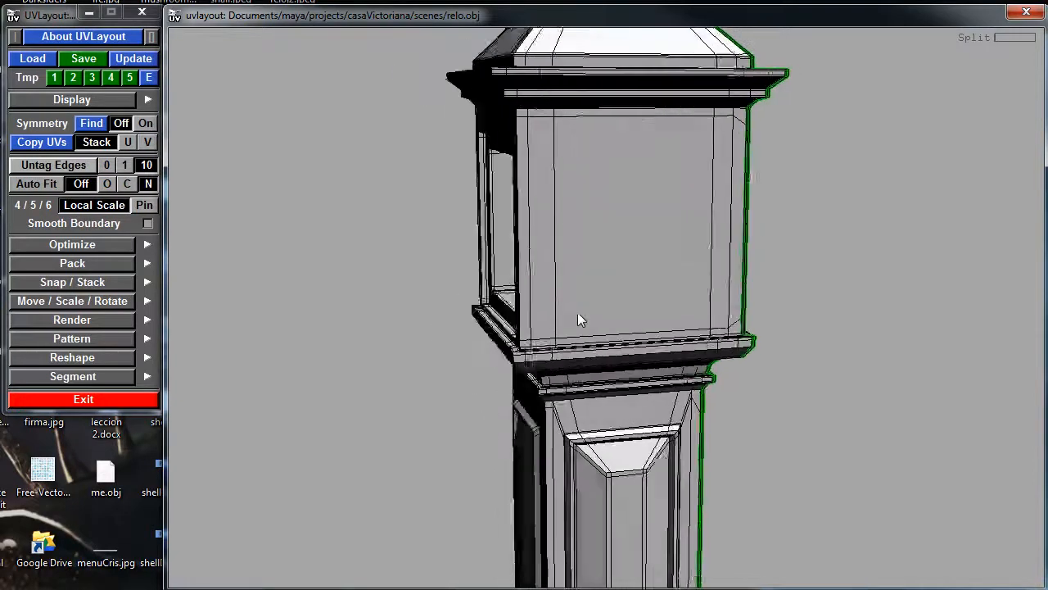
pyautogui.moveTo(742, 307); pyautogui.dragTo(533, 290)
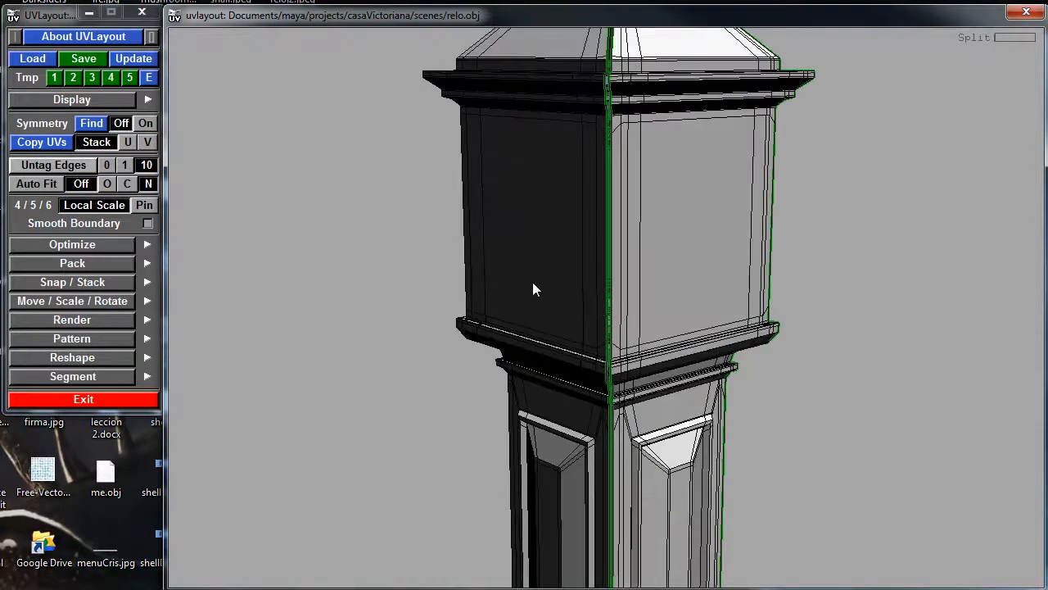
pyautogui.moveTo(703, 310); pyautogui.dragTo(561, 330, button='right')
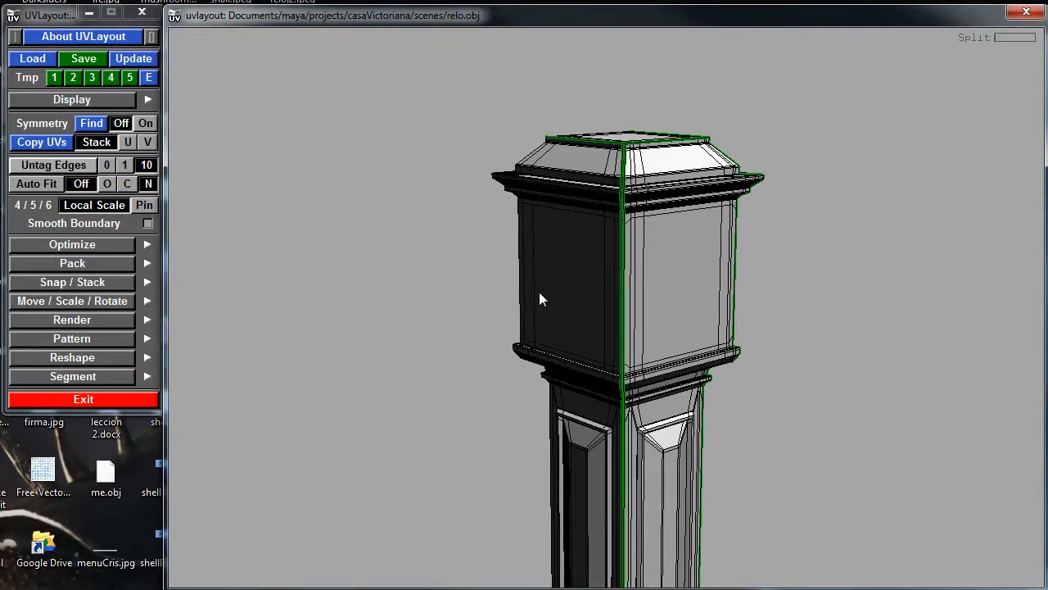
# - Drop the shell containing the clock's front and sides into UV space and check the clock from the front
pyautogui.press('d')
pyautogui.moveTo(541, 297); pyautogui.dragTo(501, 272)
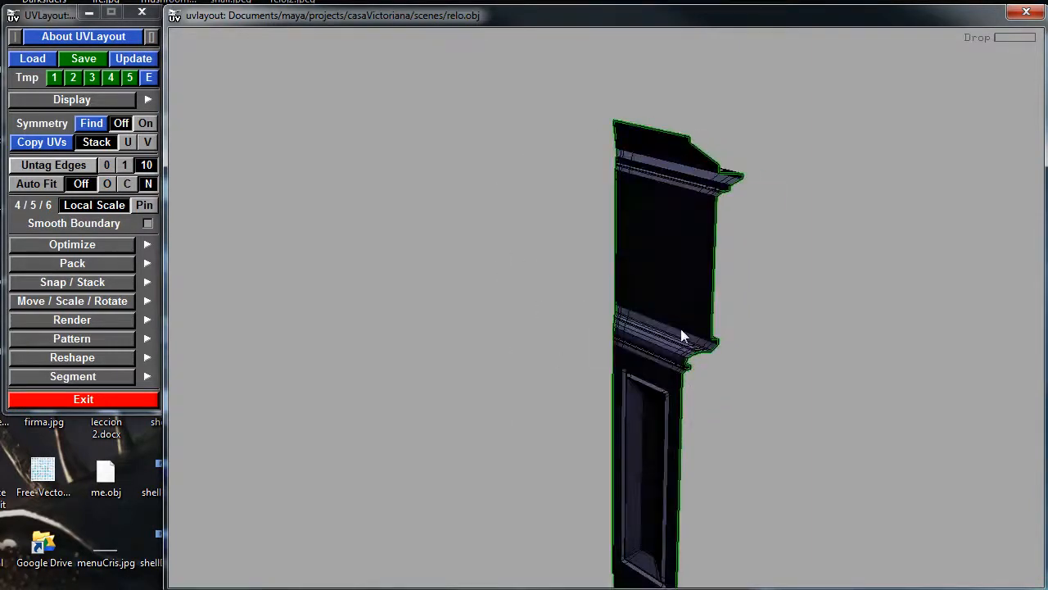
pyautogui.moveTo(691, 377); pyautogui.dragTo(388, 343)
pyautogui.moveTo(388, 343); pyautogui.dragTo(532, 345, button='right')
pyautogui.moveTo(531, 344); pyautogui.dragTo(465, 295)
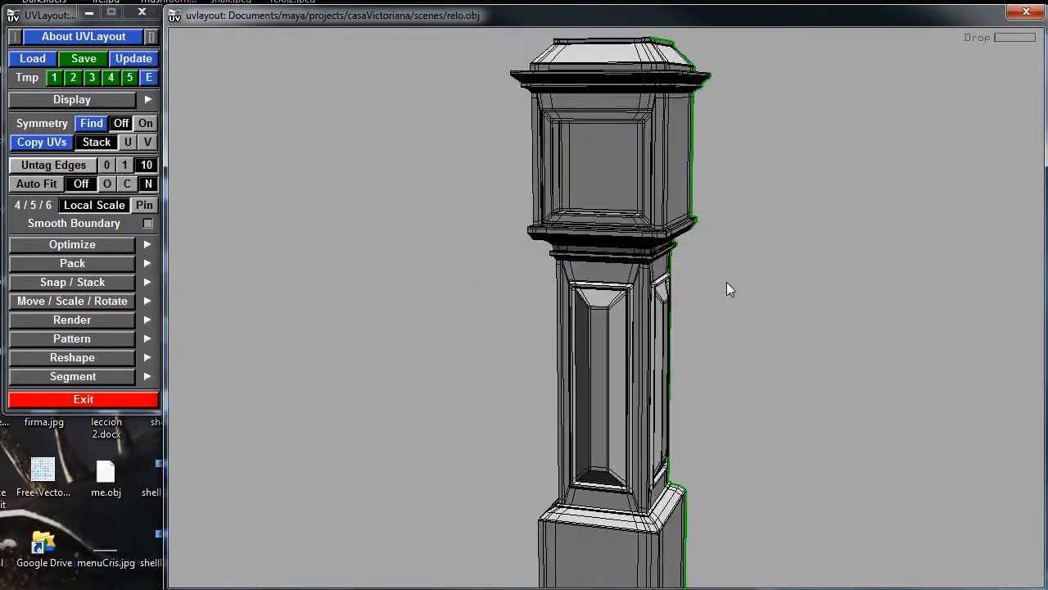
# - Switch to the UV view and move the back-panel shell and the front-and-sides shell further apart
pyautogui.moveTo(735, 251); pyautogui.dragTo(545, 227, button='right')
pyautogui.moveTo(545, 227); pyautogui.dragTo(516, 243)
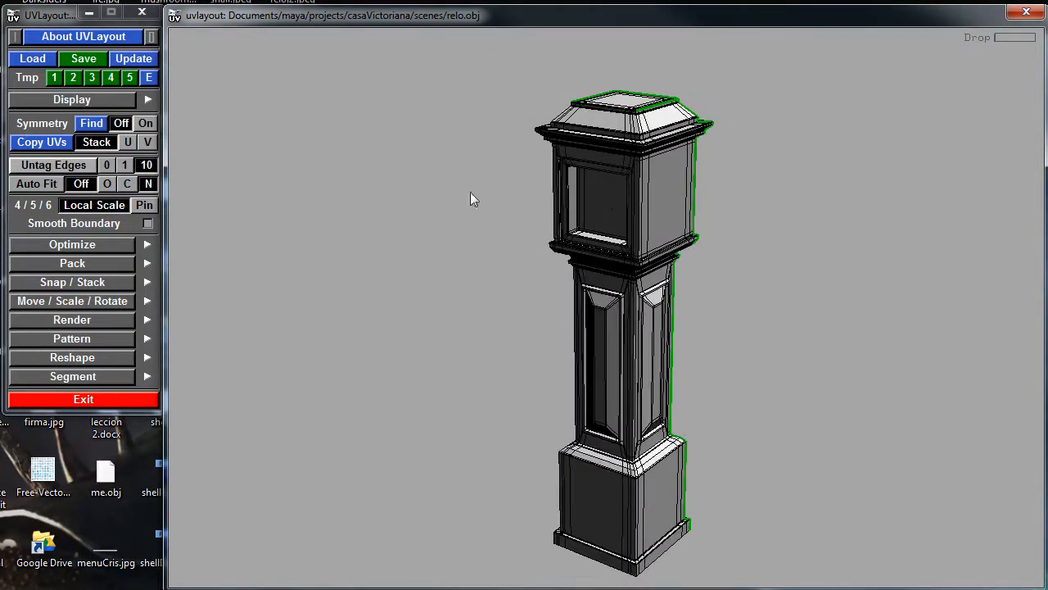
pyautogui.moveTo(638, 211); pyautogui.dragTo(711, 245)
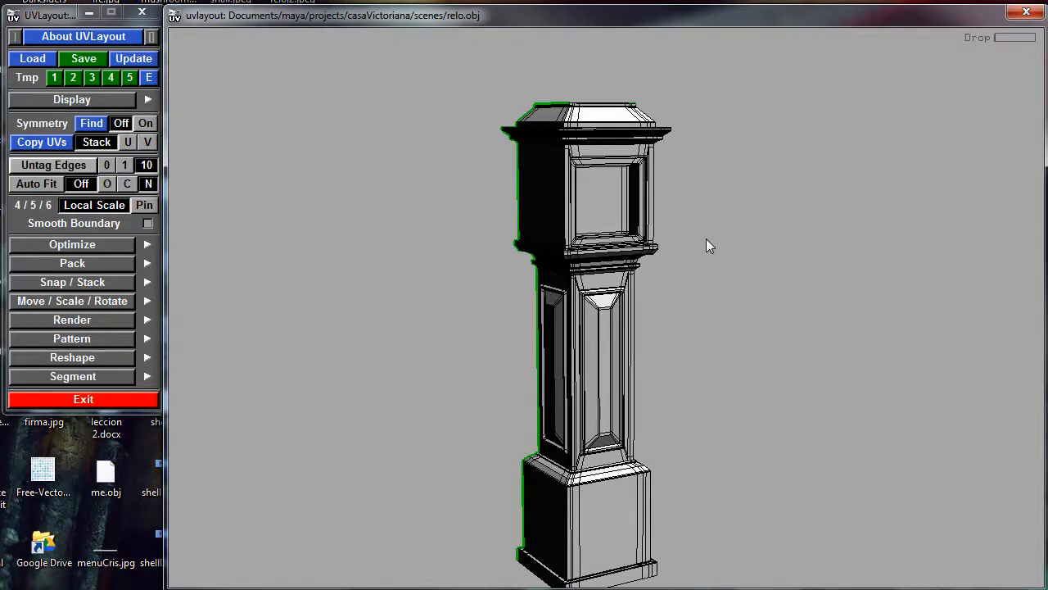
pyautogui.press('u')
pyautogui.moveTo(705, 238); pyautogui.dragTo(608, 240, button='right')
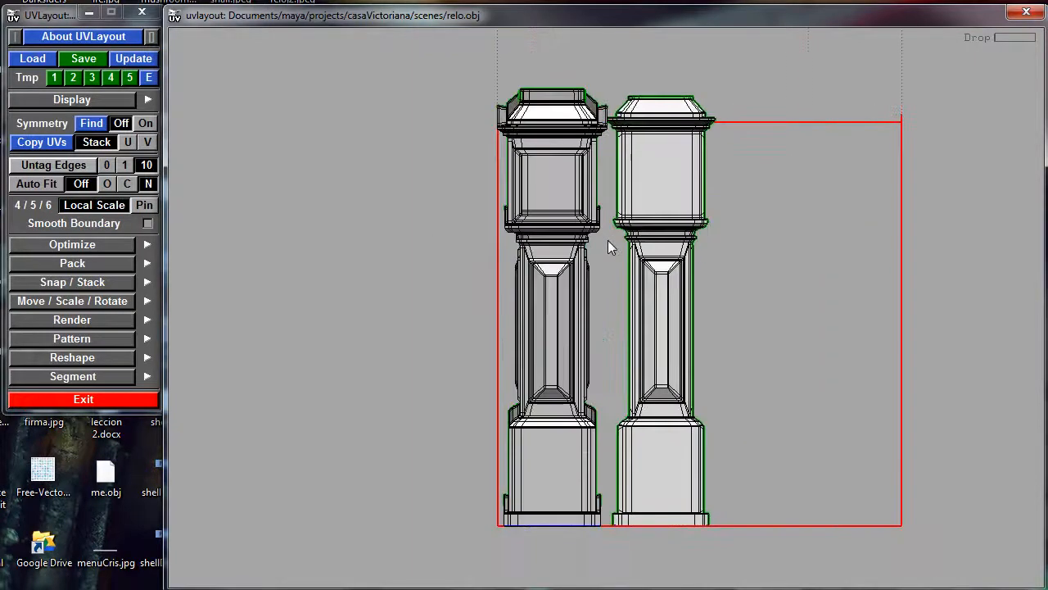
pyautogui.moveTo(622, 243); pyautogui.dragTo(563, 254, button='middle')
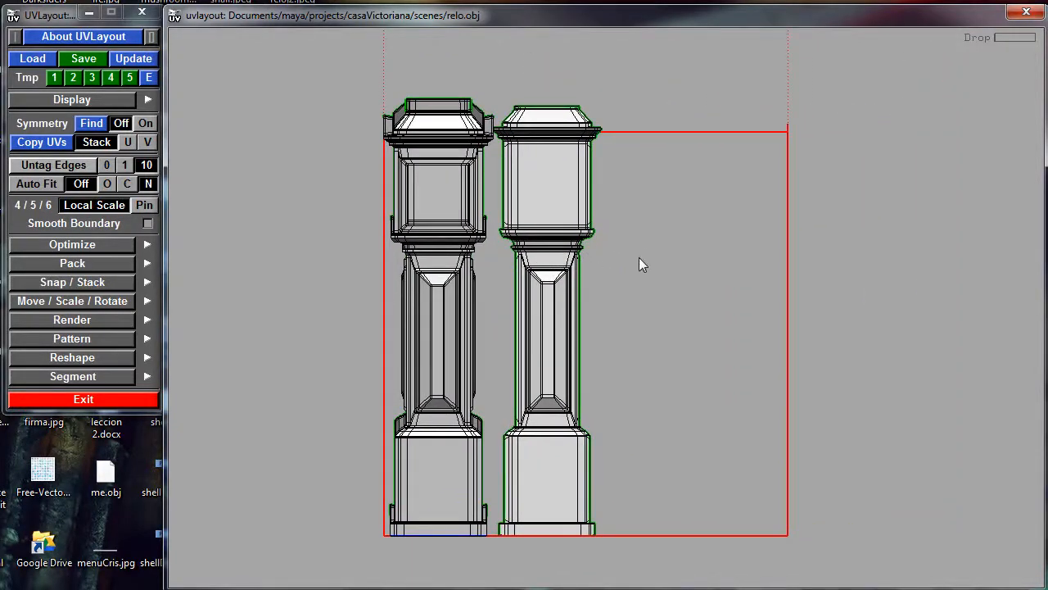
pyautogui.moveTo(640, 264); pyautogui.dragTo(542, 274, button='middle')
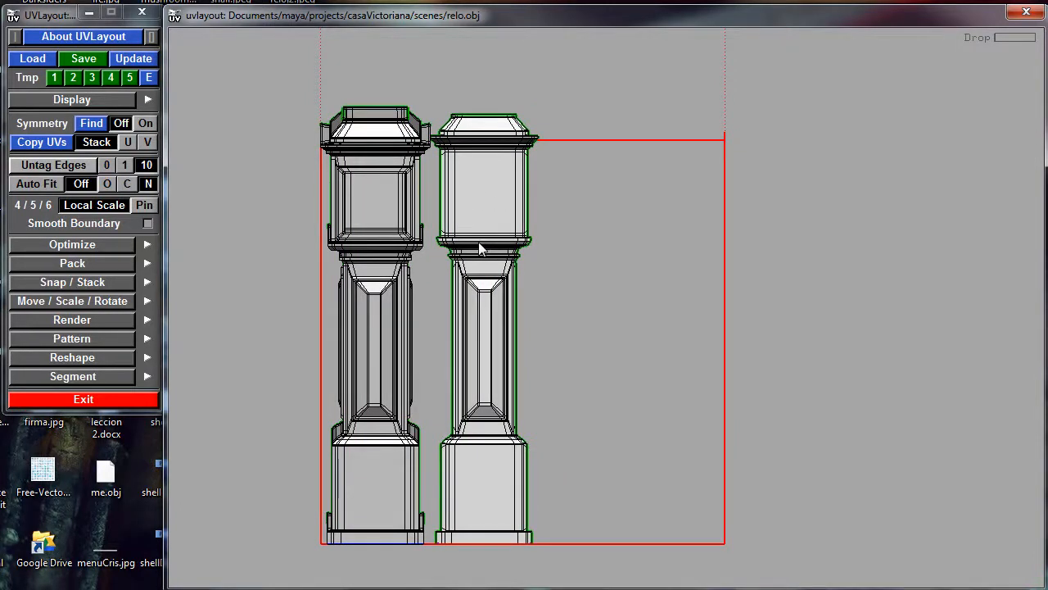
pyautogui.moveTo(481, 249); pyautogui.dragTo(733, 214)
pyautogui.moveTo(379, 236); pyautogui.dragTo(402, 282)
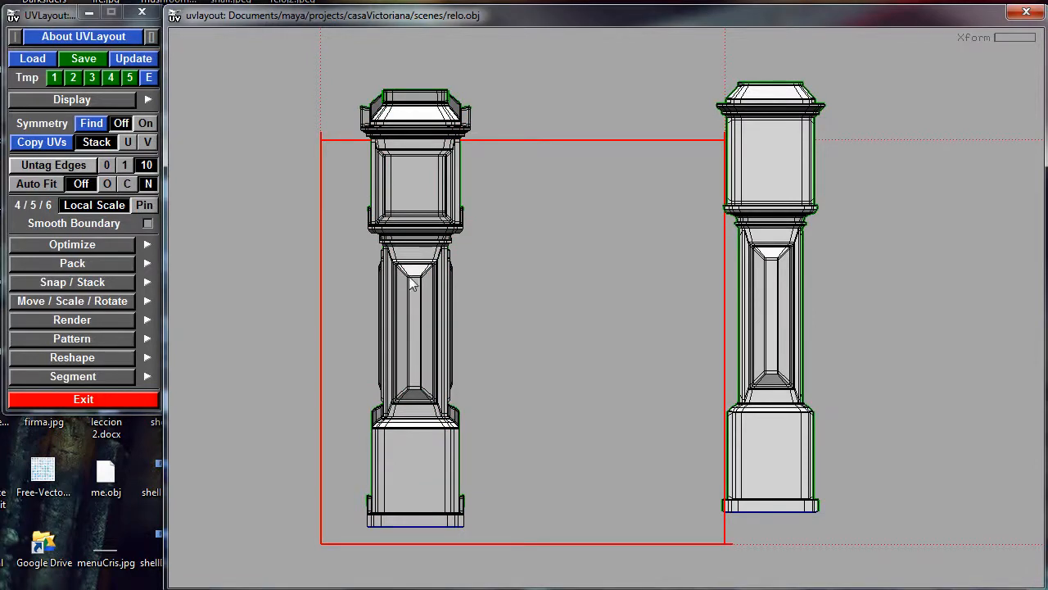
# - Try to tilt the front-and-sides shell slightly clockwise in the UV view
pyautogui.moveTo(409, 277)
pyautogui.mouseDown()
pyautogui.moveTo(328, 276)
pyautogui.moveTo(427, 306)
pyautogui.moveTo(461, 302)
pyautogui.moveTo(354, 288)
pyautogui.moveTo(573, 281)
pyautogui.moveTo(423, 281)
pyautogui.mouseUp()
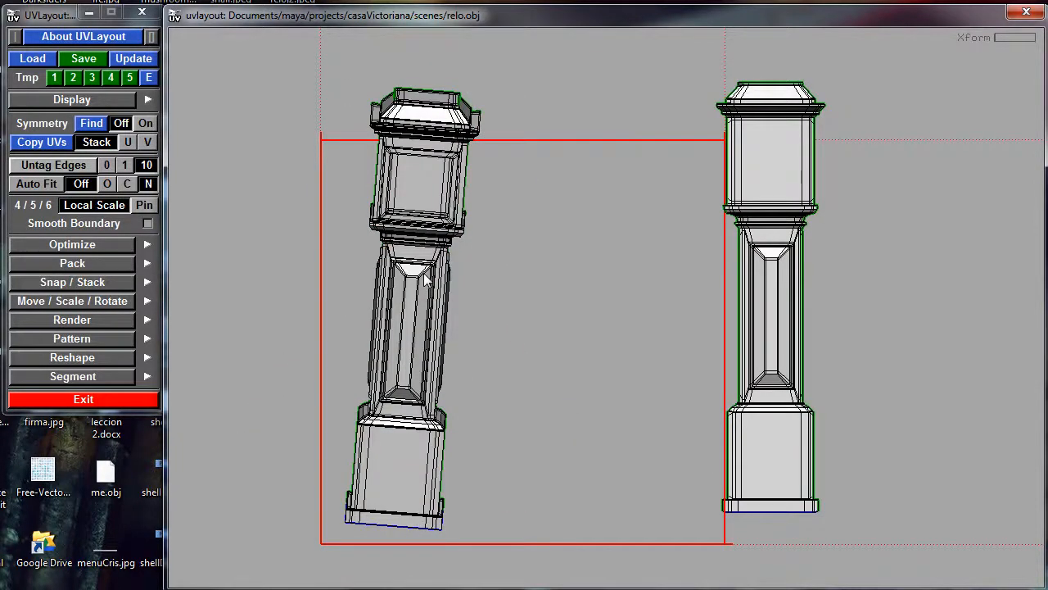
pyautogui.press('i')
# - Flatten the back-panel shell
pyautogui.moveTo(538, 263); pyautogui.dragTo(422, 286, button='middle')
pyautogui.moveTo(446, 250); pyautogui.dragTo(354, 267, button='middle')
pyautogui.moveTo(440, 266); pyautogui.dragTo(571, 303, button='right')
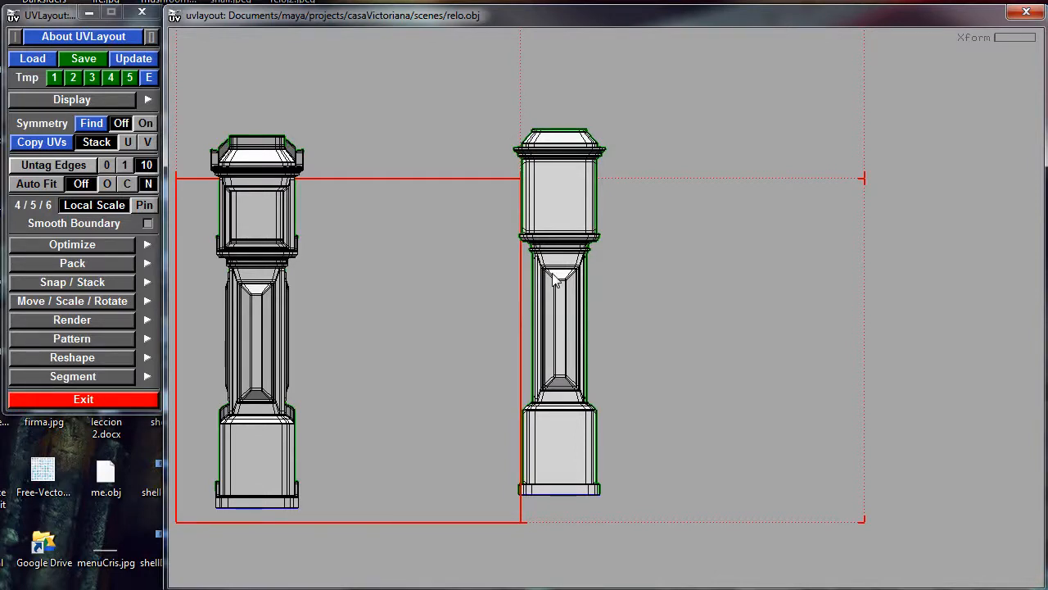
pyautogui.press('f')
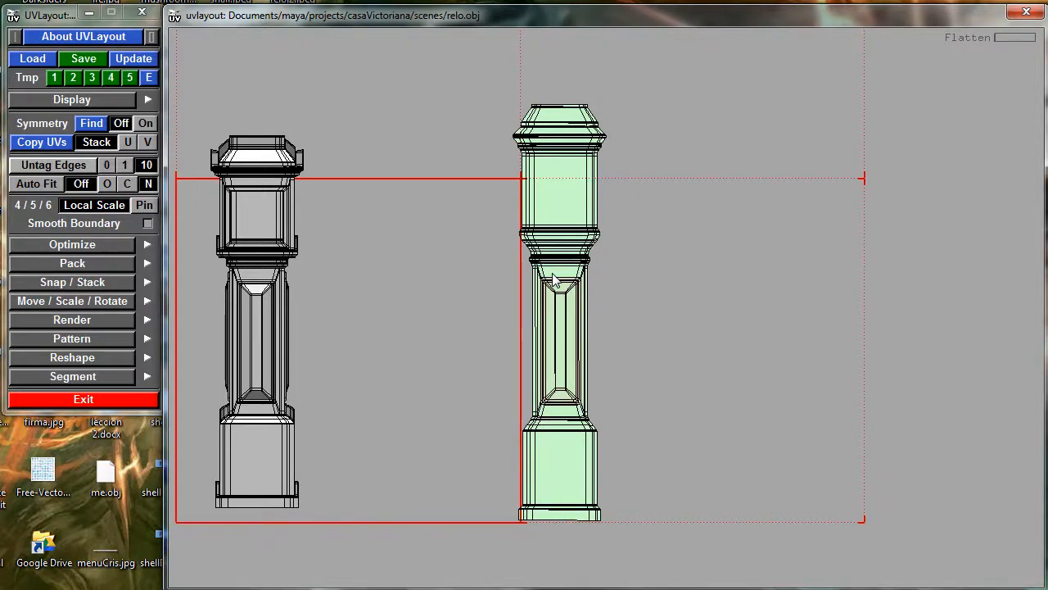
# - Examine the distortion colours on the flattened back-panel shell around its mouldings and long recessed panel
pyautogui.moveTo(413, 249); pyautogui.dragTo(905, 290, button='right')
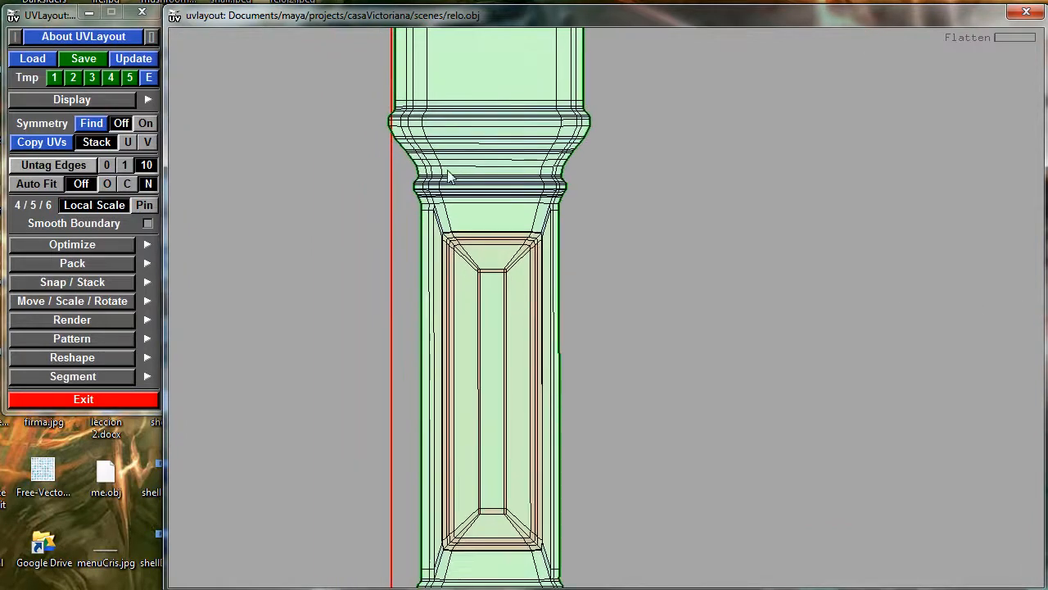
pyautogui.moveTo(447, 177); pyautogui.dragTo(583, 306, button='middle')
pyautogui.moveTo(503, 275); pyautogui.dragTo(868, 315, button='right')
pyautogui.moveTo(548, 319); pyautogui.dragTo(511, 274, button='middle')
pyautogui.moveTo(347, 247); pyautogui.dragTo(530, 270, button='right')
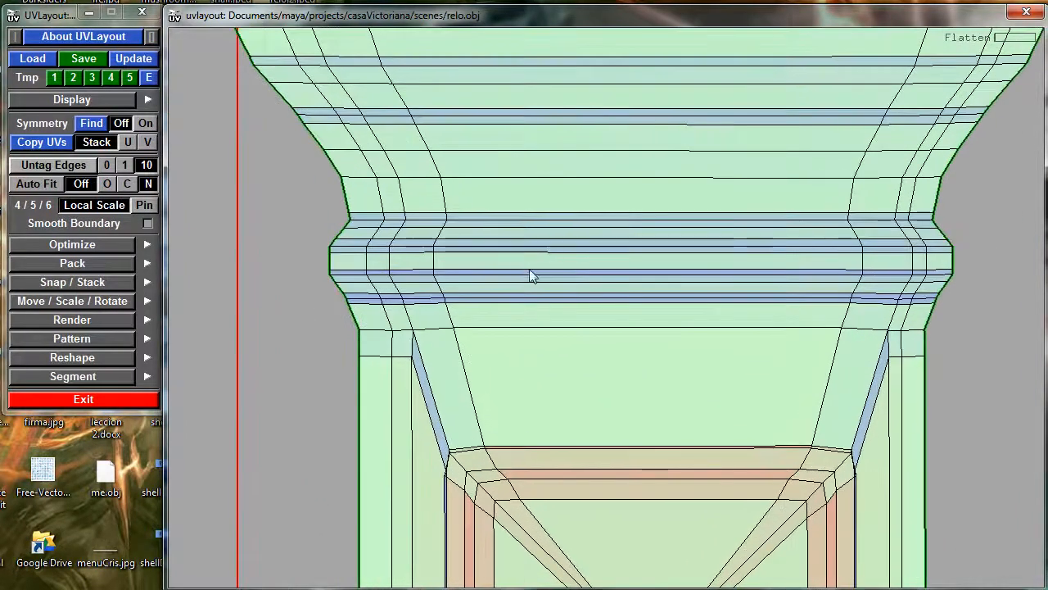
pyautogui.moveTo(590, 302)
pyautogui.mouseDown(button='middle')
pyautogui.moveTo(580, 262)
pyautogui.moveTo(581, 80)
pyautogui.mouseUp(button='middle')
pyautogui.moveTo(631, 299); pyautogui.dragTo(629, 71, button='middle')
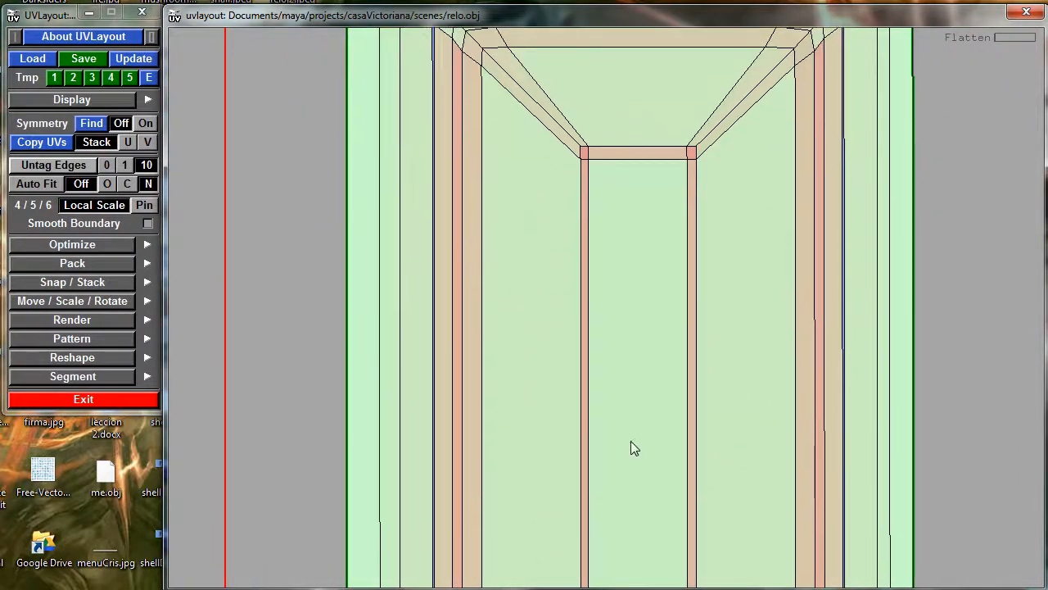
pyautogui.moveTo(631, 442); pyautogui.dragTo(751, 313, button='middle')
pyautogui.moveTo(751, 314); pyautogui.dragTo(681, 267, button='right')
pyautogui.moveTo(680, 267); pyautogui.dragTo(491, 453, button='middle')
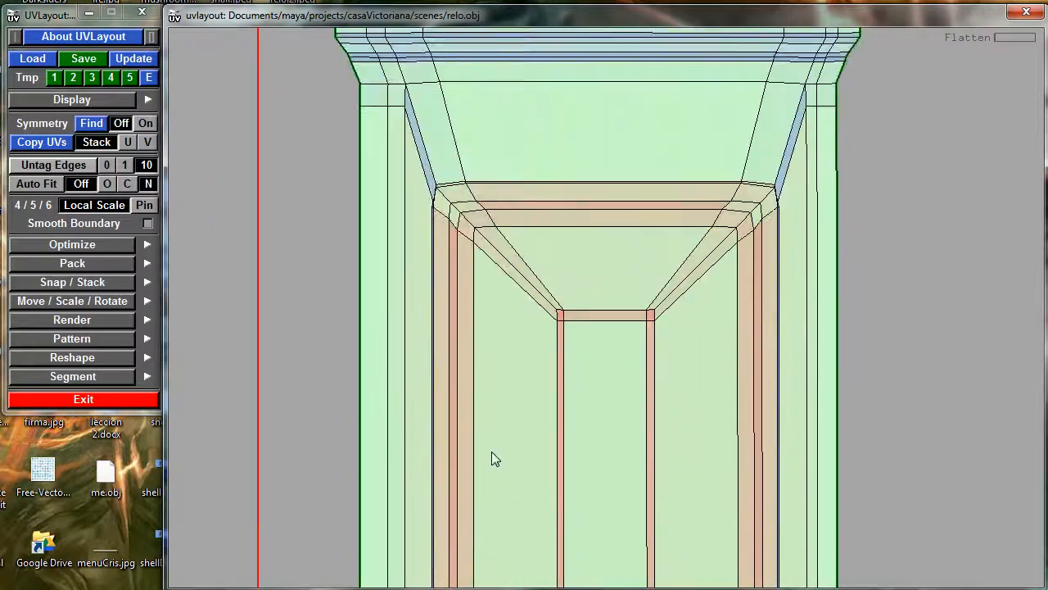
pyautogui.moveTo(536, 304); pyautogui.dragTo(535, 423, button='middle')
pyautogui.moveTo(430, 328); pyautogui.dragTo(176, 315, button='right')
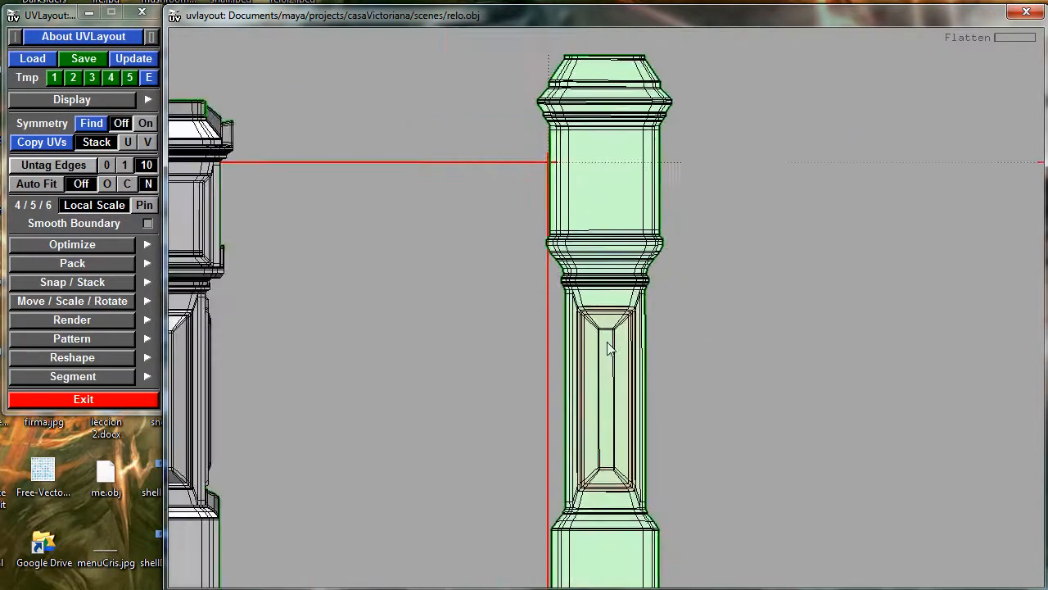
pyautogui.moveTo(620, 344); pyautogui.dragTo(560, 347, button='right')
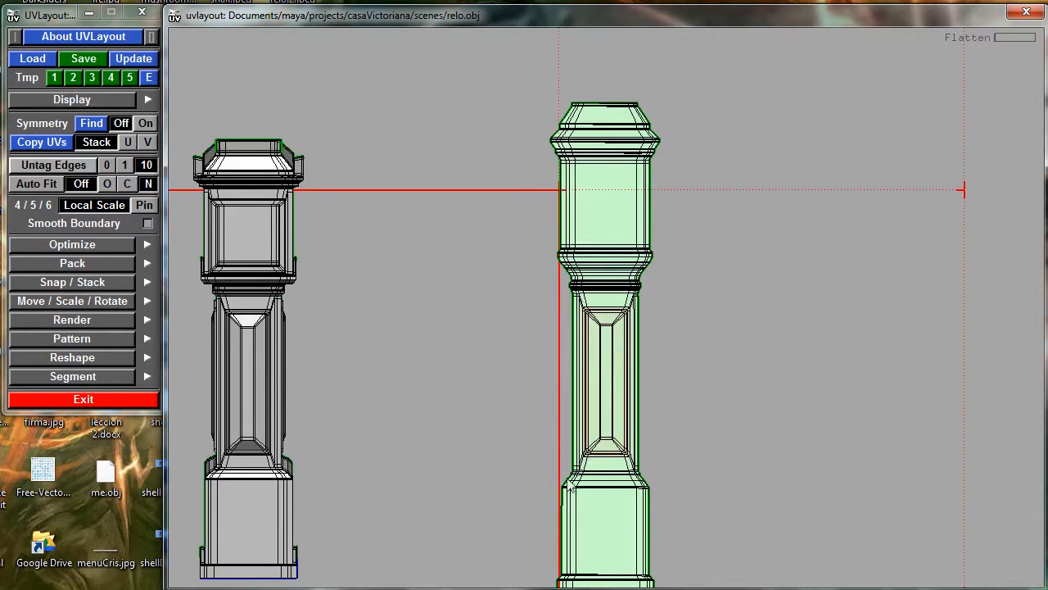
# - Flatten the shell containing the clock's front and sides
pyautogui.moveTo(590, 483); pyautogui.dragTo(647, 414, button='middle')
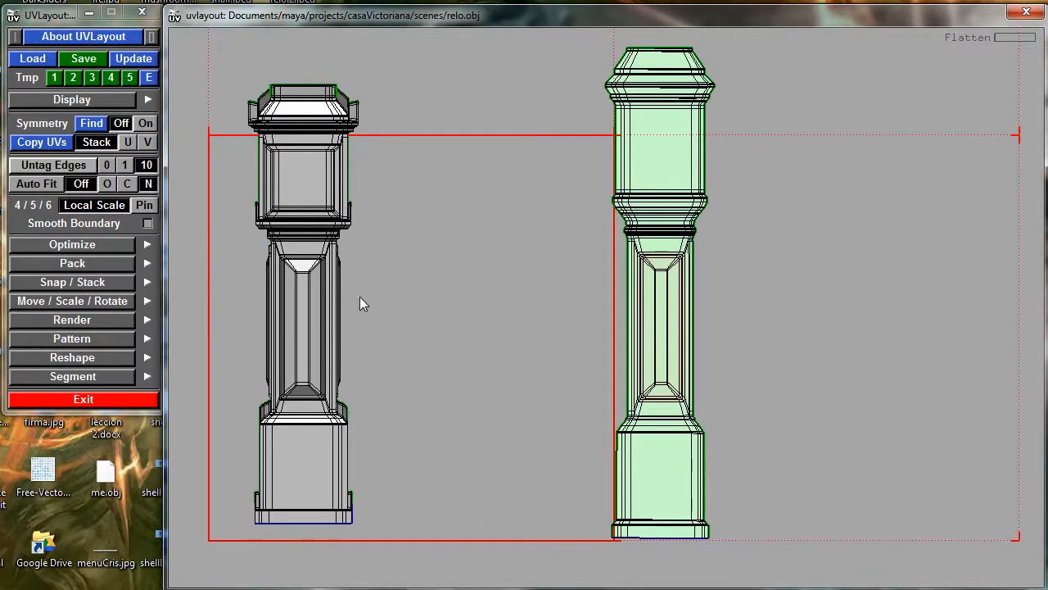
pyautogui.moveTo(360, 297); pyautogui.dragTo(326, 283, button='right')
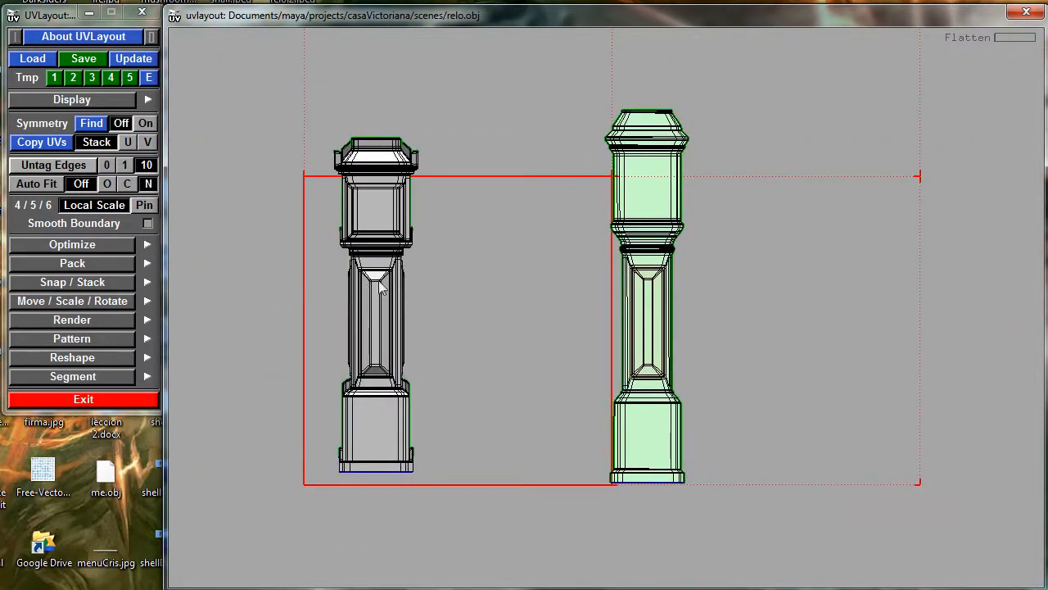
pyautogui.press('f')
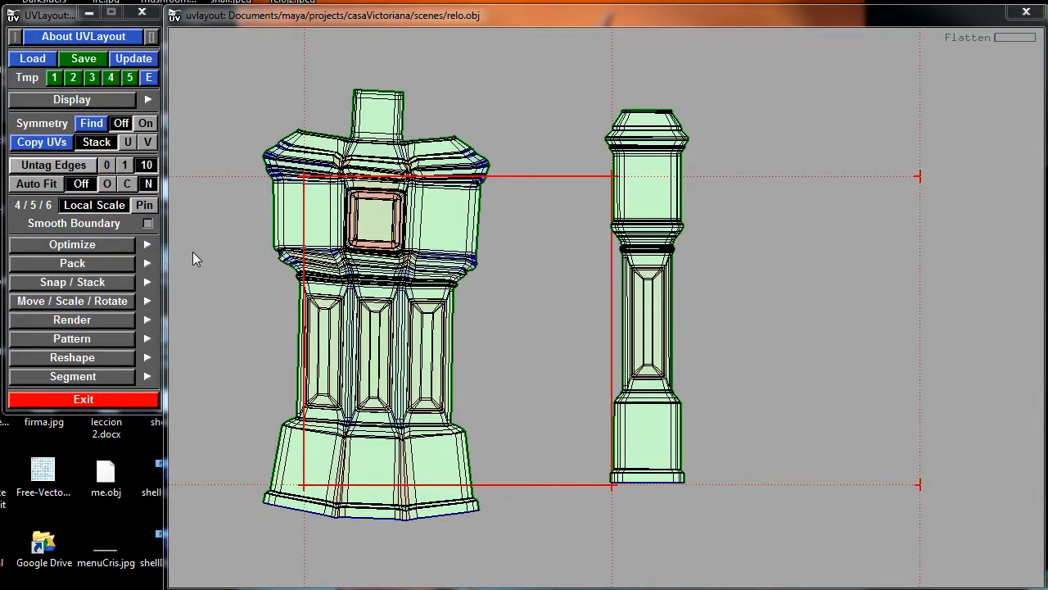
# - Pack all shells into the UV tile at Fast quality with a bleed of 1
pyautogui.click(79, 264)
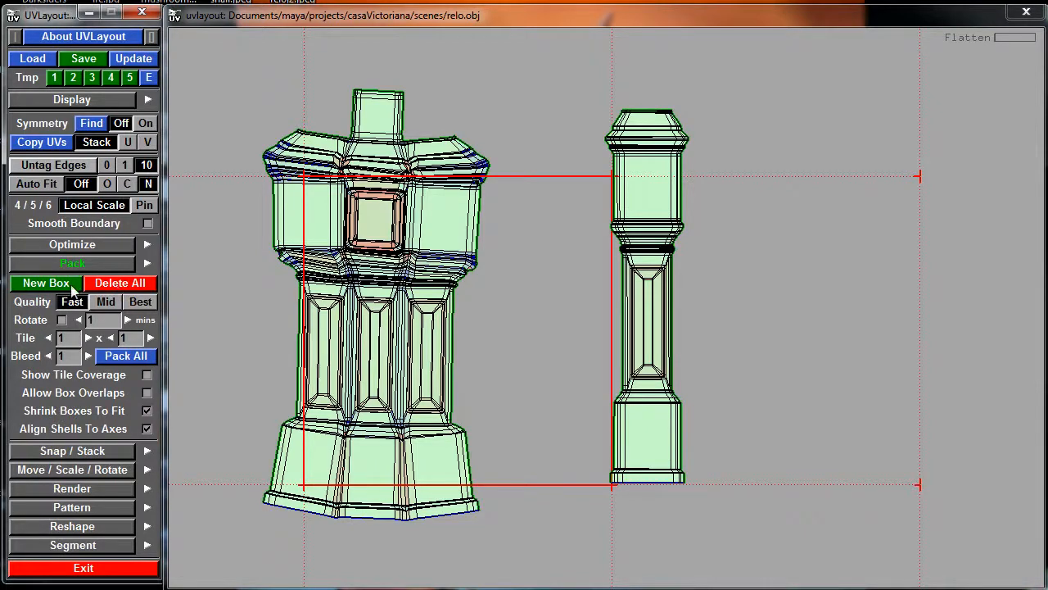
pyautogui.click(126, 358)
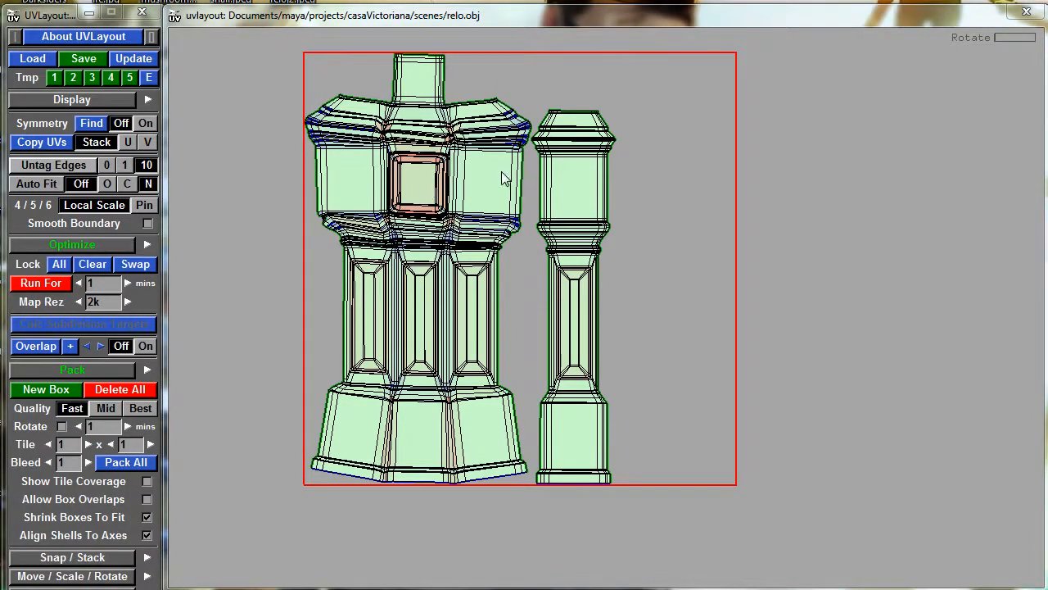
# - Update relo.obj with the new UVs and close the update dialog
pyautogui.click(140, 60)
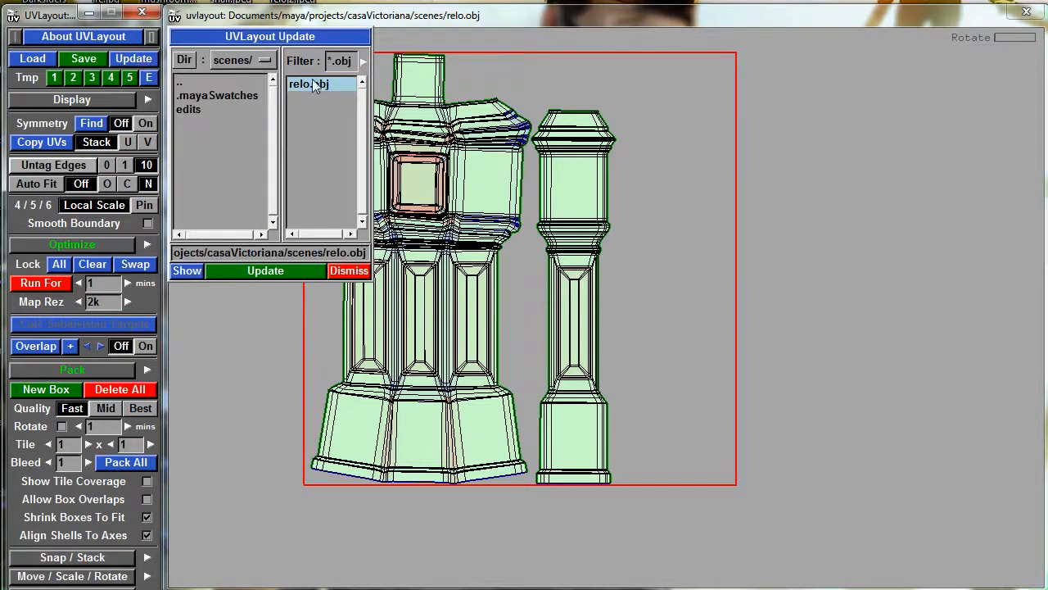
pyautogui.click(267, 275)
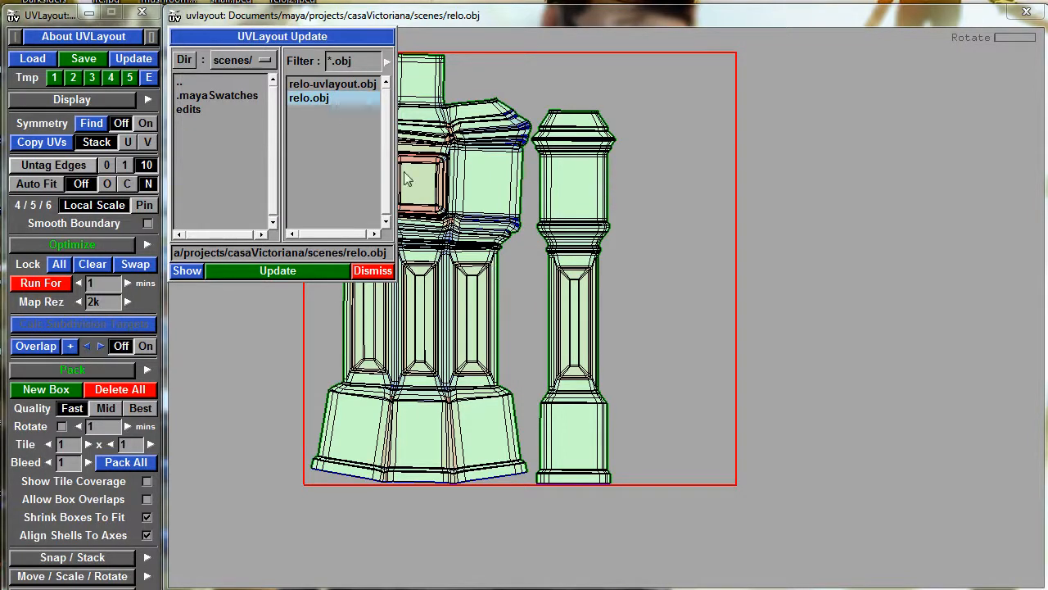
pyautogui.click(371, 273)
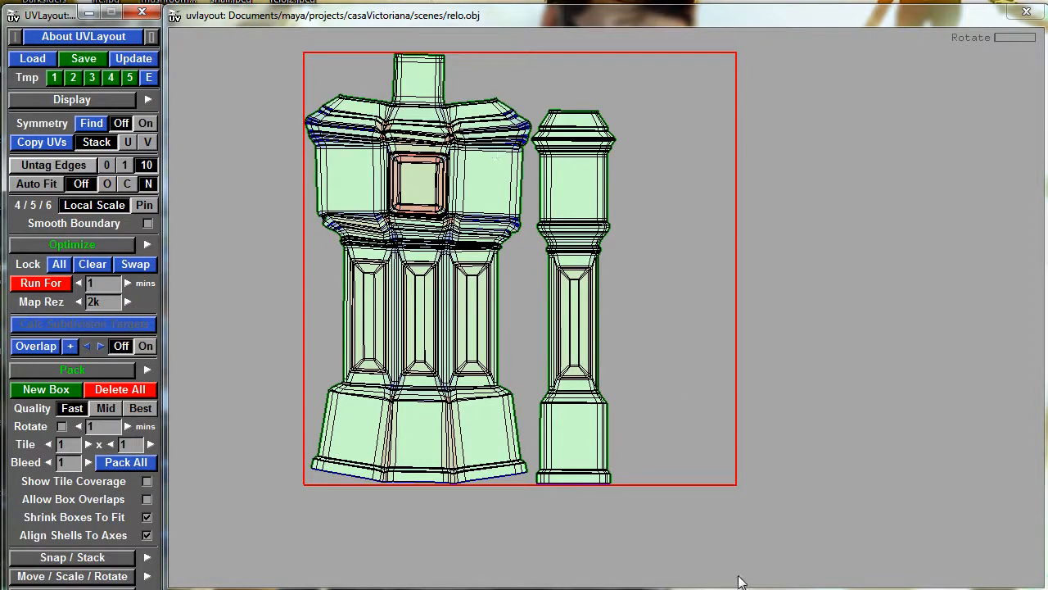
# - Exit UVLayout, return to Maya and bring the clock model closer with the Select Tool active
pyautogui.click(144, 15)
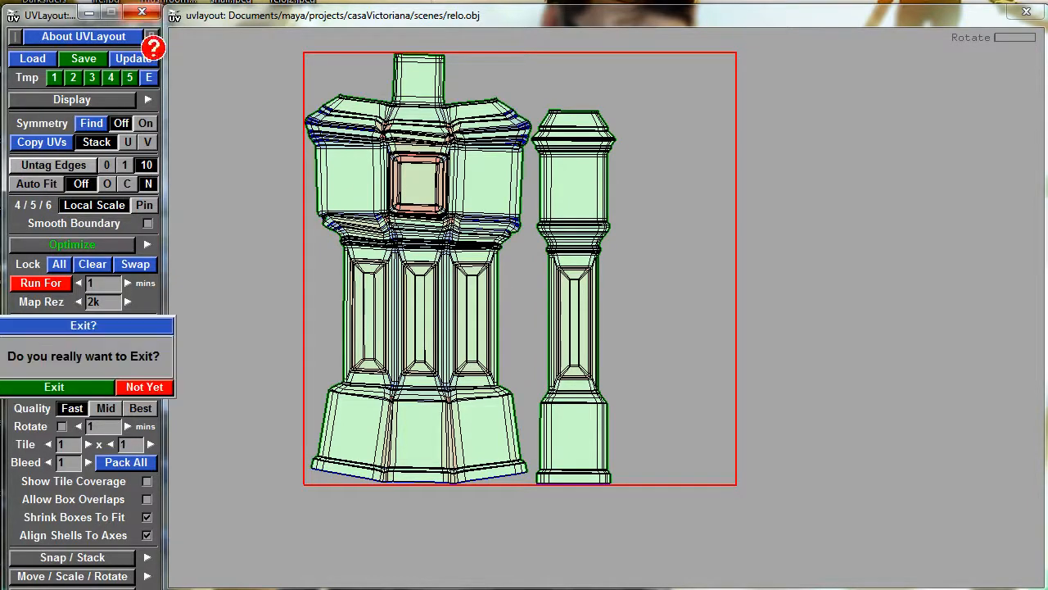
pyautogui.click(65, 389)
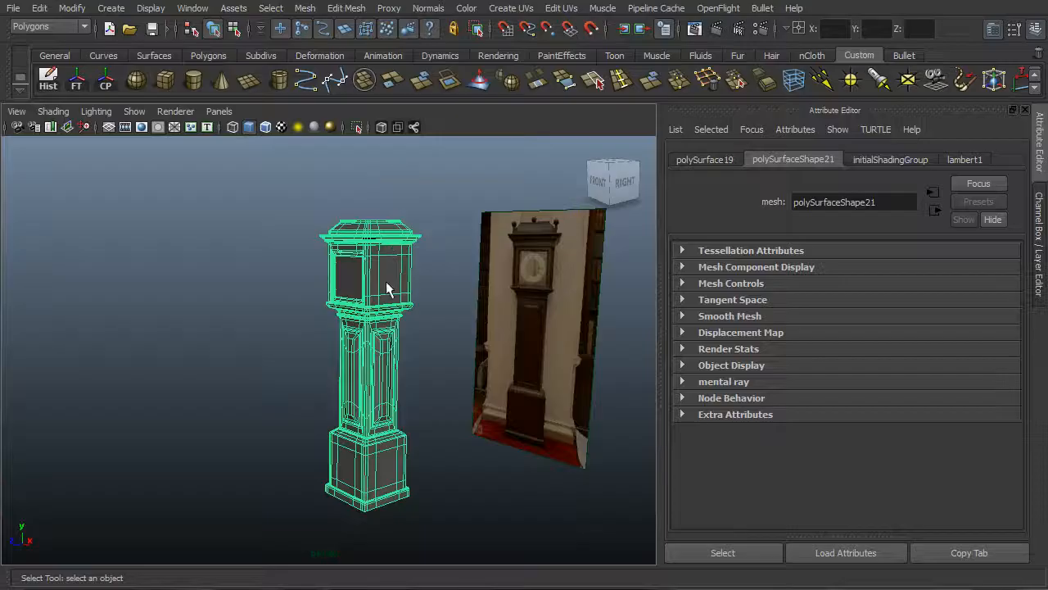
pyautogui.moveTo(237, 275); pyautogui.dragTo(302, 286)
pyautogui.press('q')
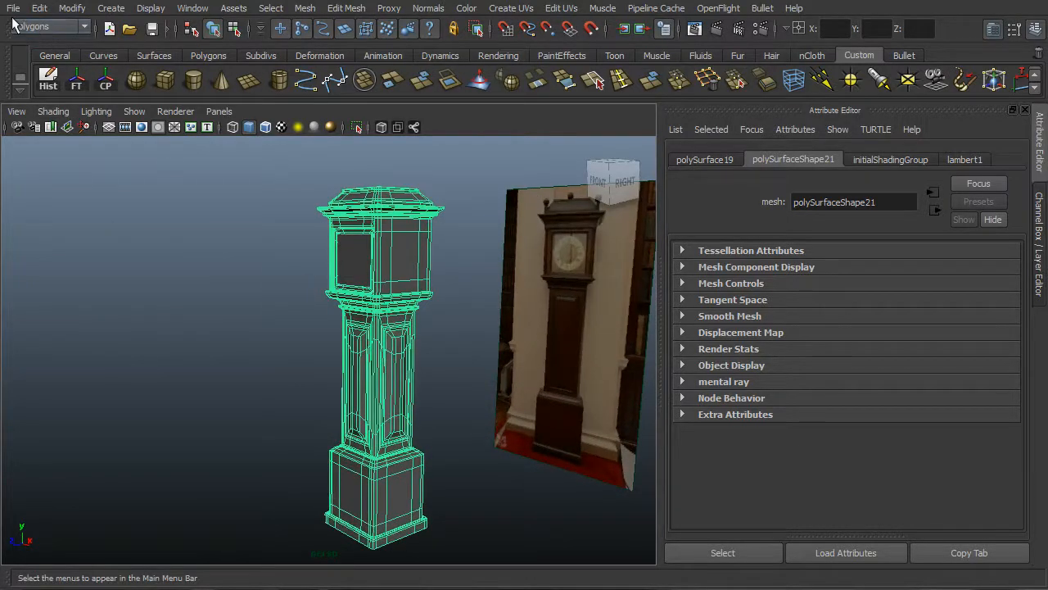
pyautogui.click(353, 259)
pyautogui.click(392, 302)
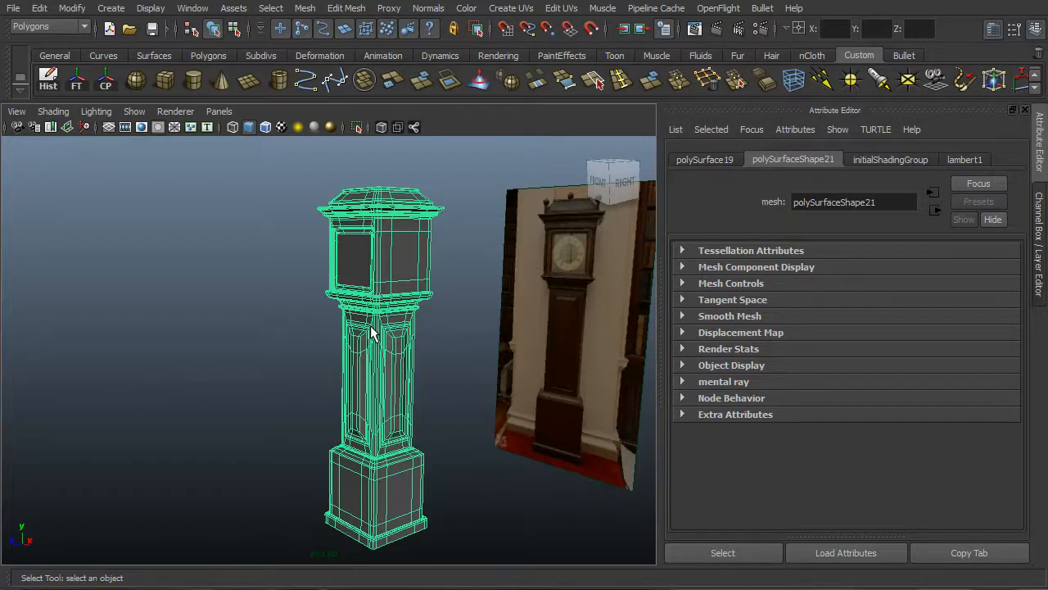
# - Reveal the display layer list, add the selected clock body to a new layer and hide that layer
pyautogui.hotkey('ctrl', 'a')
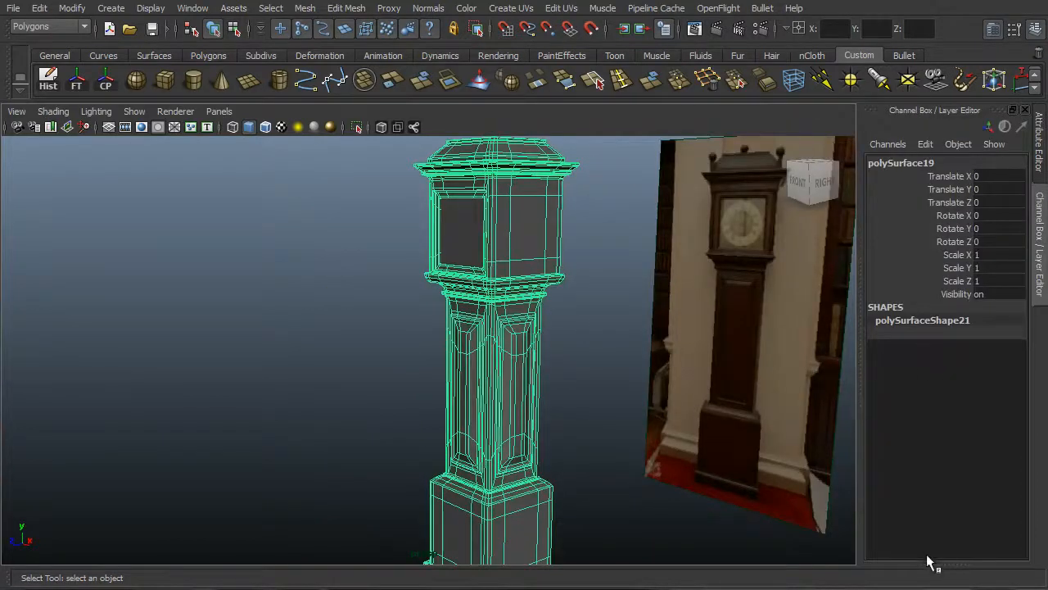
pyautogui.moveTo(937, 564); pyautogui.dragTo(935, 421)
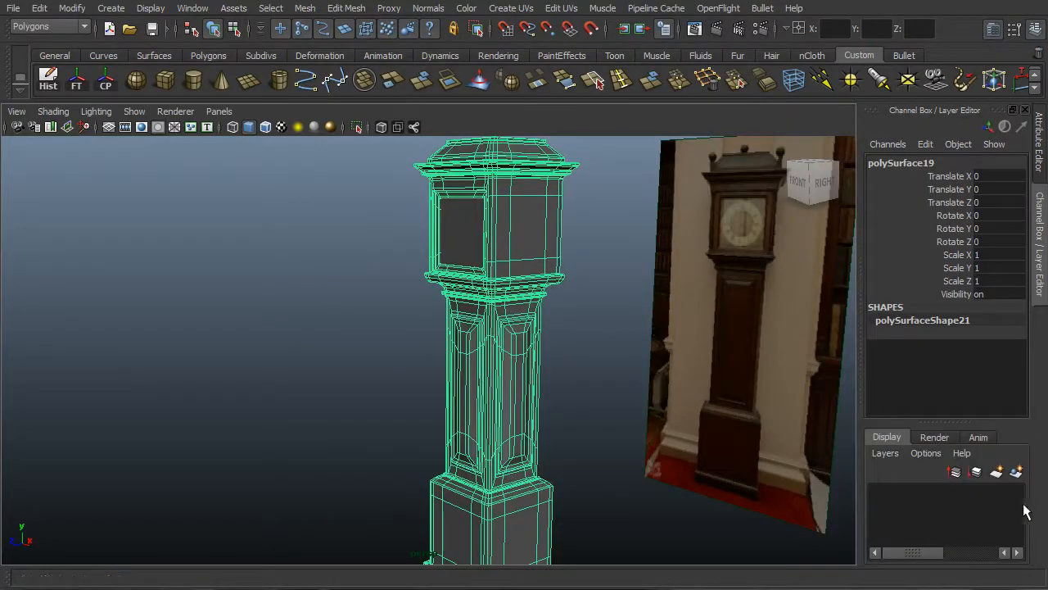
pyautogui.click(400, 396)
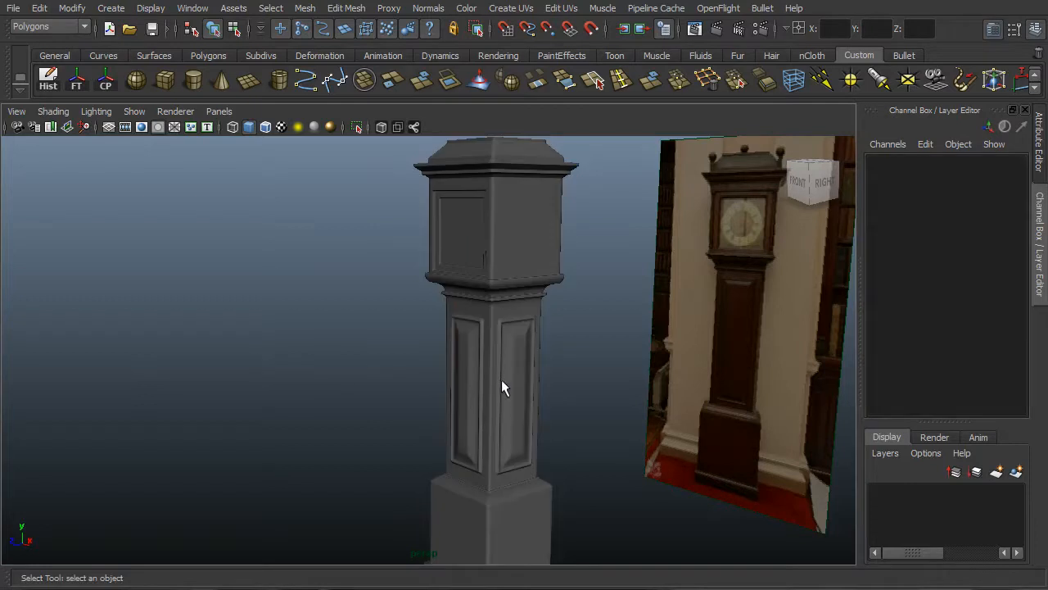
pyautogui.click(500, 379)
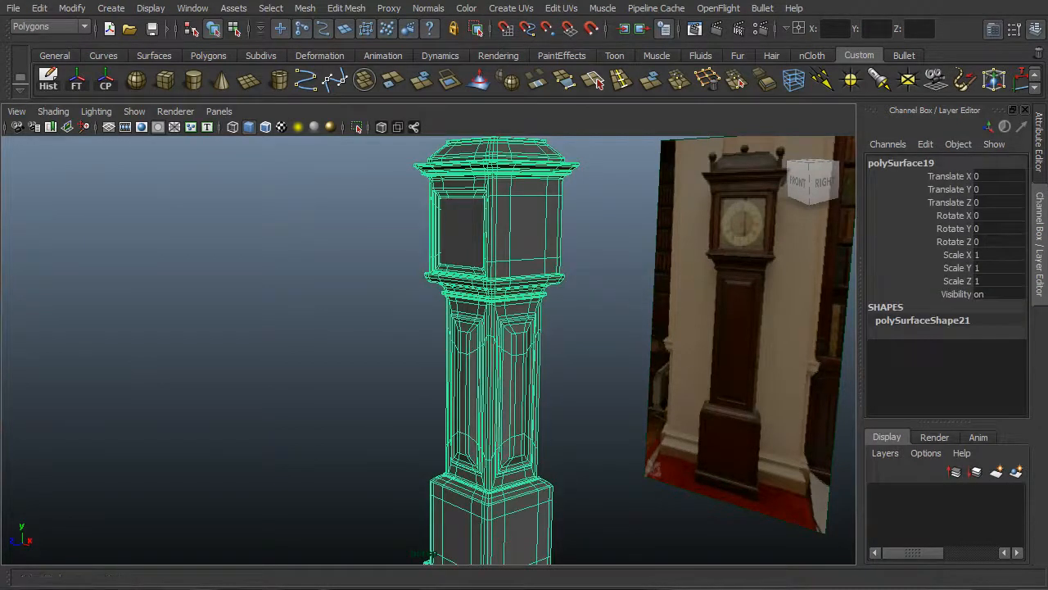
pyautogui.click(1018, 473)
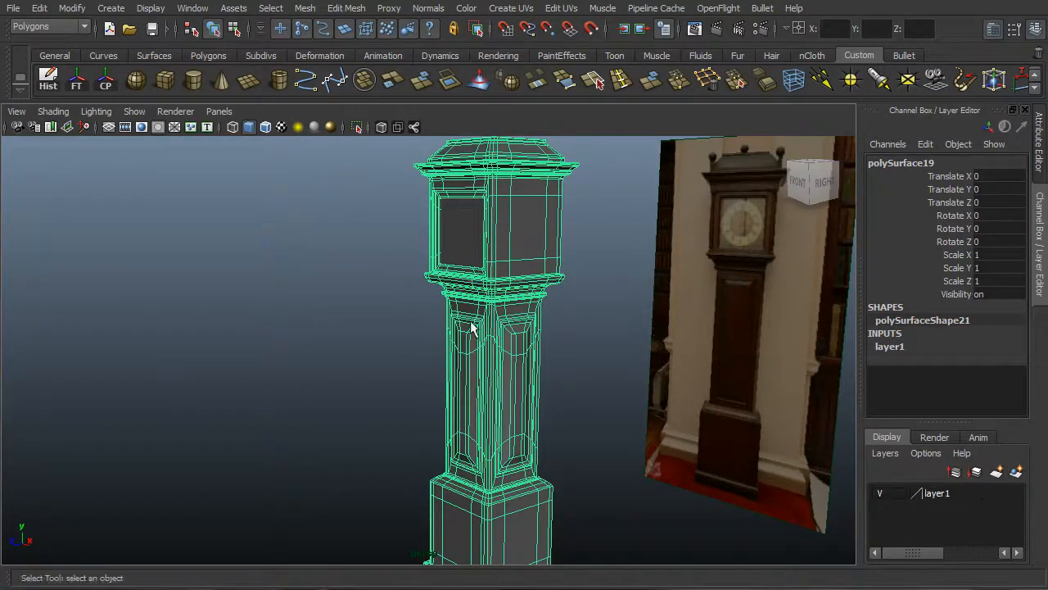
pyautogui.click(879, 493)
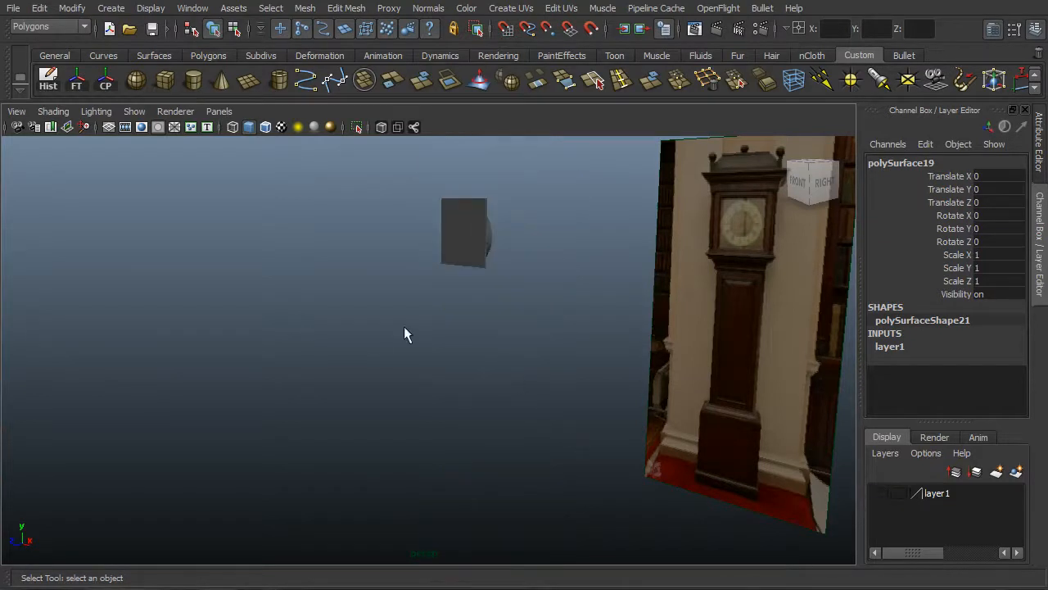
# - Import relo-uvlayout.obj from the project's scenes folder into the current scene
pyautogui.click(13, 8)
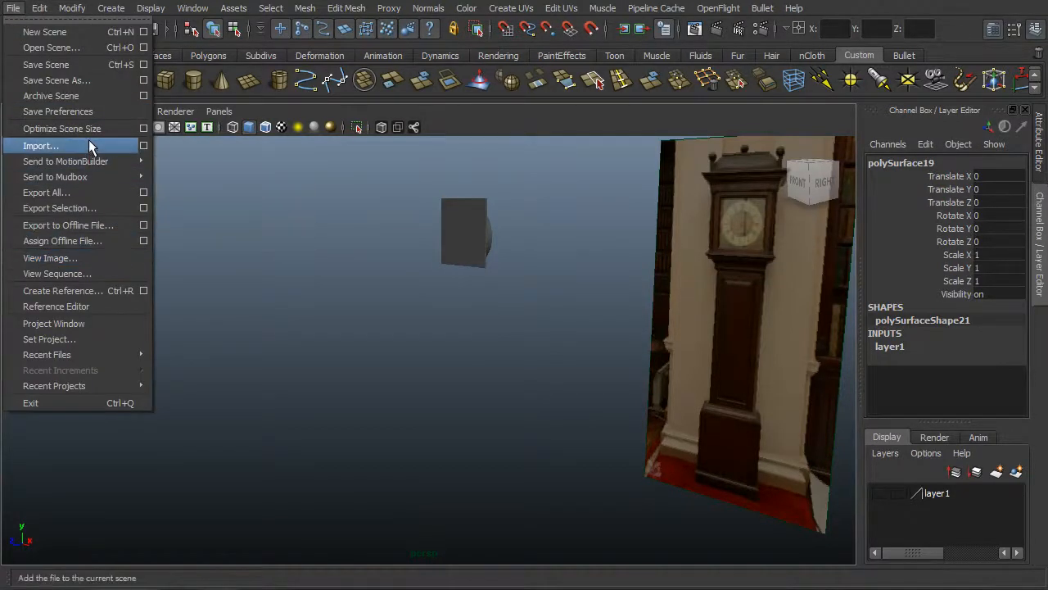
pyautogui.click(109, 145)
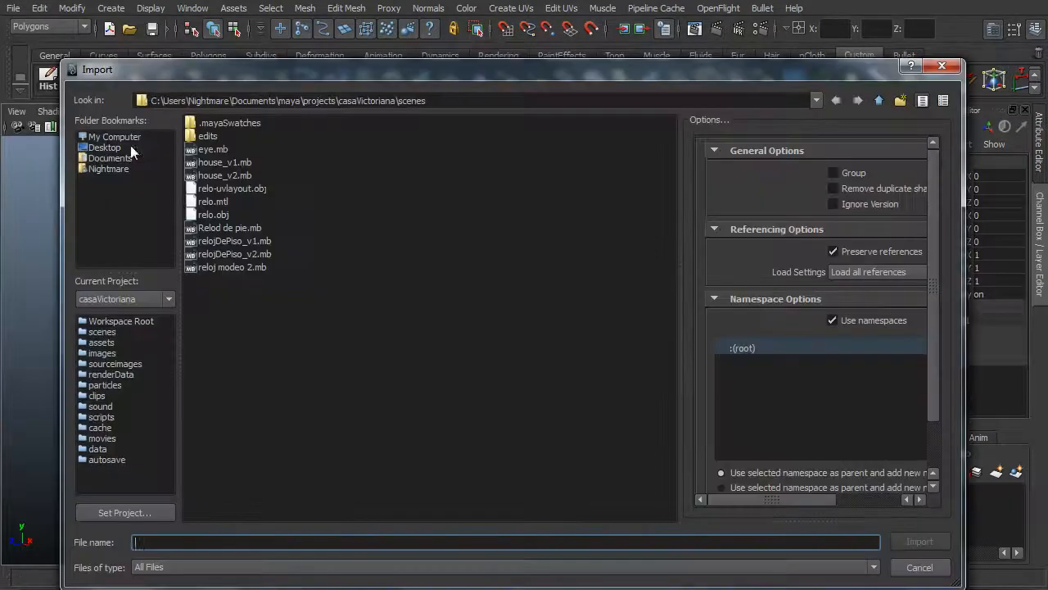
pyautogui.click(231, 189)
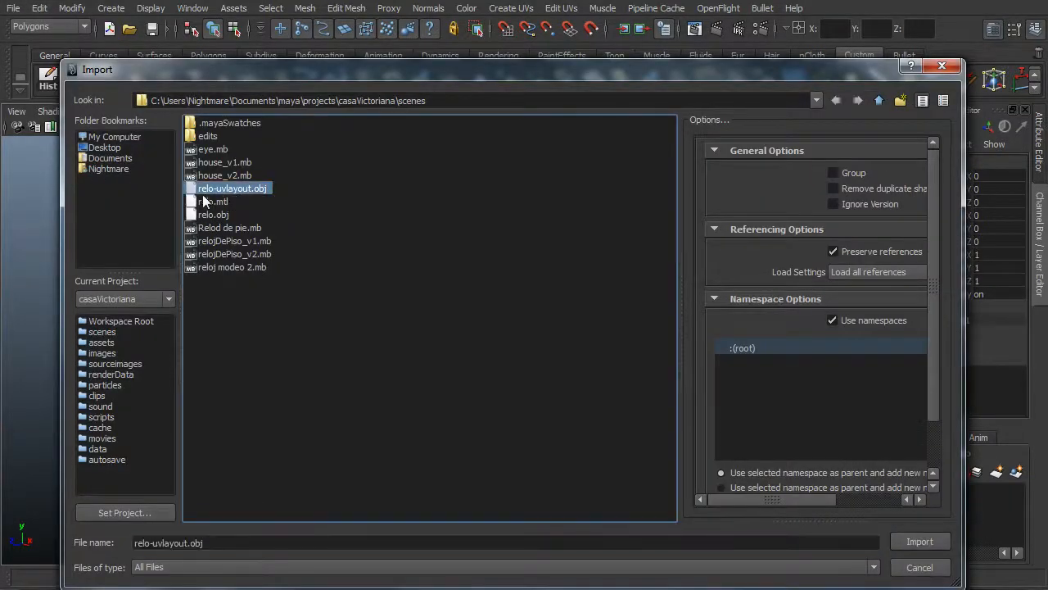
pyautogui.doubleClick(259, 191)
pyautogui.click(545, 407)
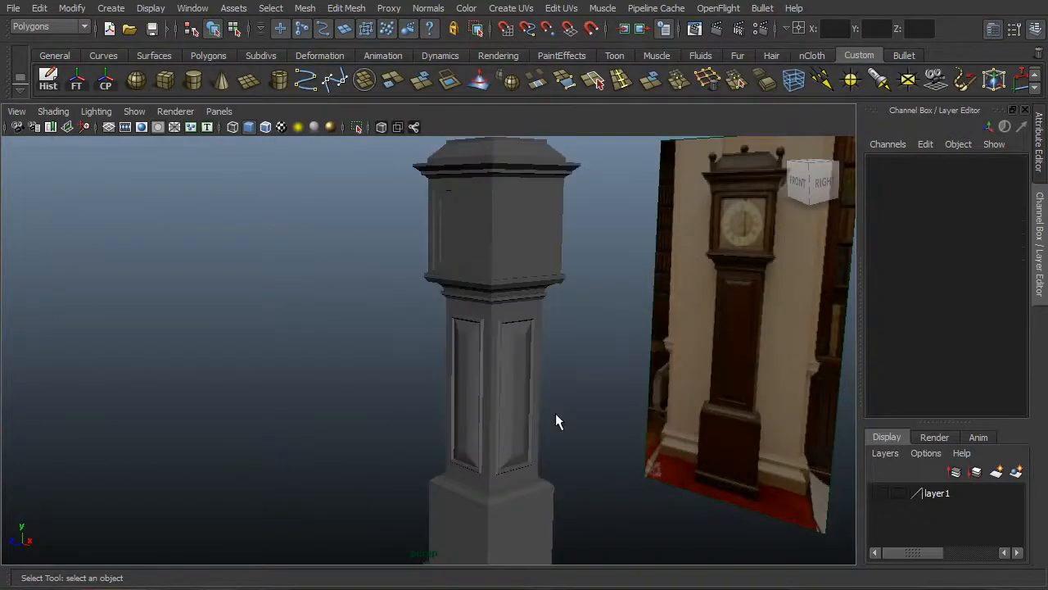
# - Select the imported clock body and display it with smooth mesh preview
pyautogui.click(521, 407)
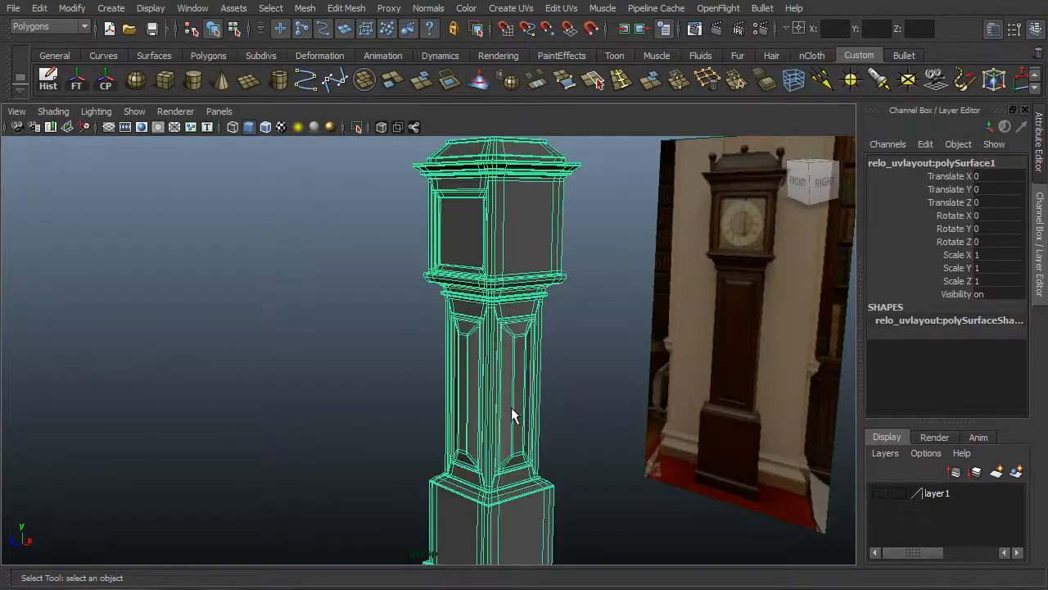
pyautogui.keyDown('alt'); pyautogui.moveTo(578, 407); pyautogui.dragTo(603, 406); pyautogui.keyUp('alt')
pyautogui.click(225, 355)
pyautogui.keyDown('alt'); pyautogui.moveTo(226, 355); pyautogui.dragTo(472, 330, button='right'); pyautogui.keyUp('alt')
pyautogui.click(536, 341)
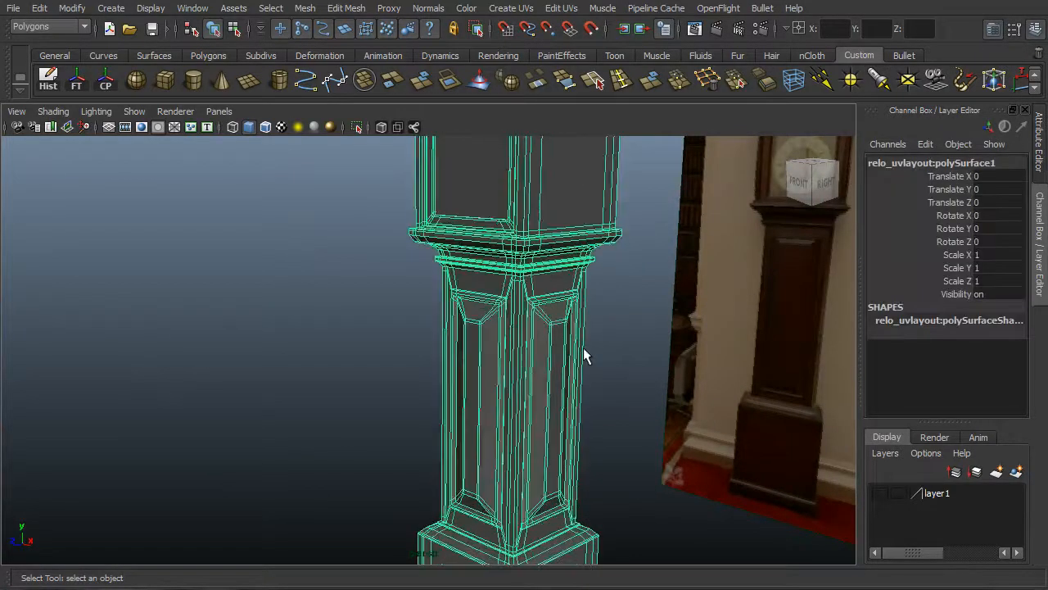
pyautogui.press('3')
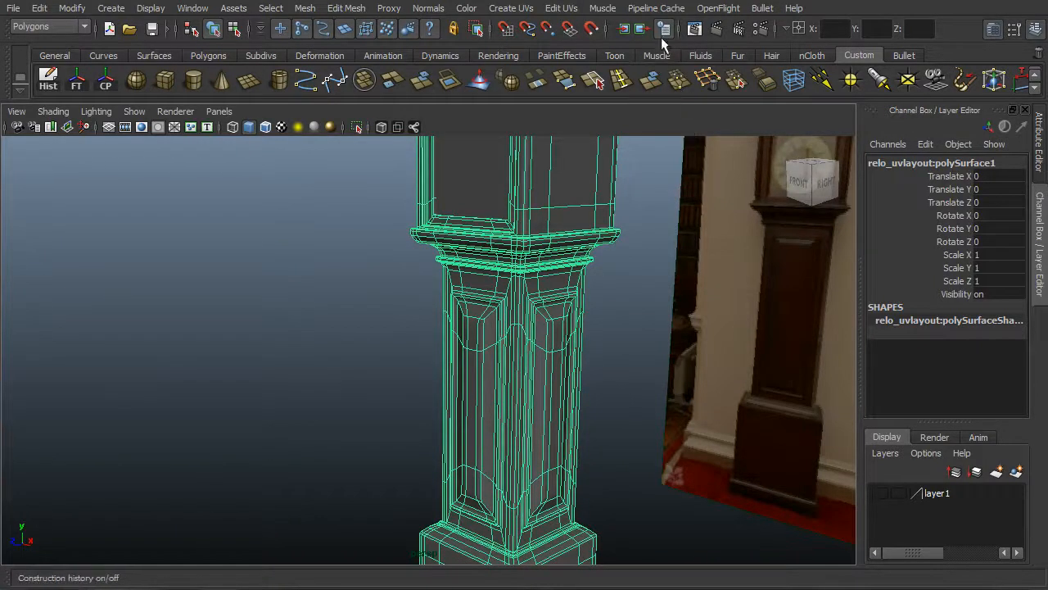
# - Open the UV Texture Editor and examine the imported clock's UV layout
pyautogui.press('space')
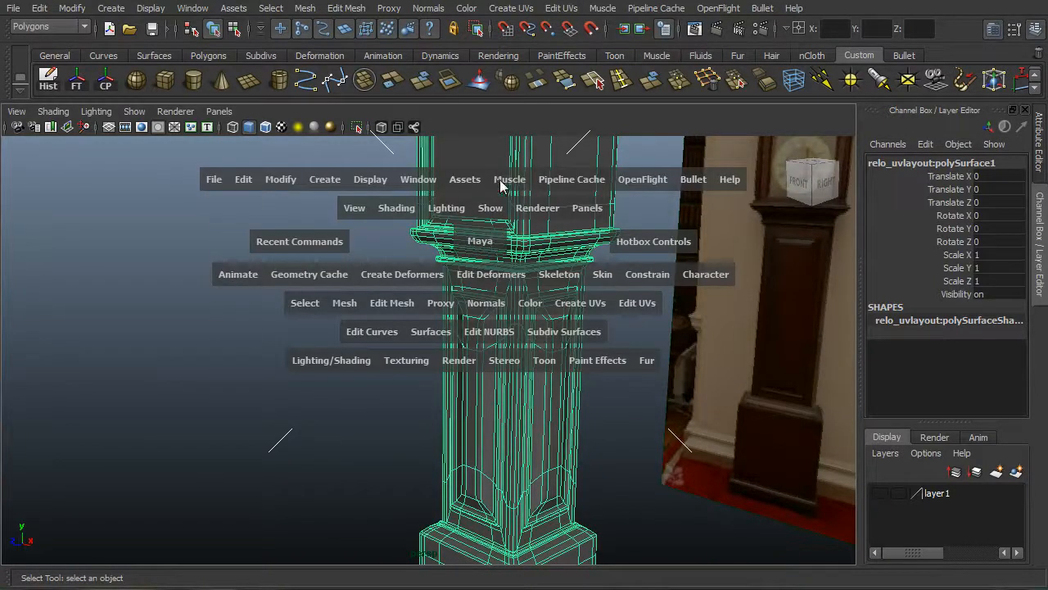
pyautogui.moveTo(414, 181); pyautogui.dragTo(486, 398)
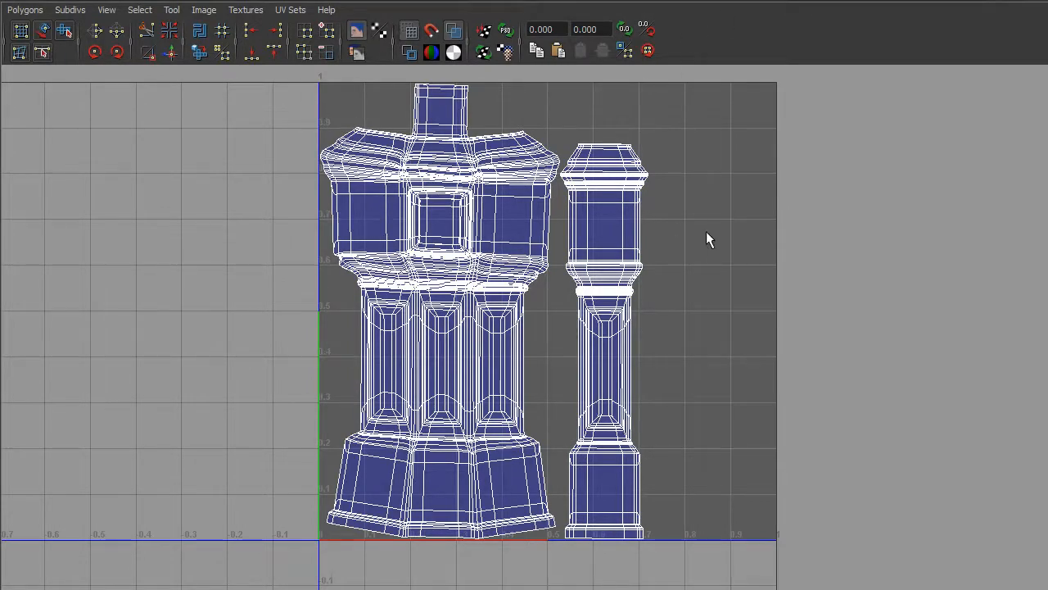
pyautogui.keyDown('alt'); pyautogui.moveTo(706, 232); pyautogui.dragTo(166, 200, button='right'); pyautogui.keyUp('alt')
pyautogui.keyDown('alt'); pyautogui.moveTo(479, 269); pyautogui.dragTo(486, 176, button='middle'); pyautogui.keyUp('alt')
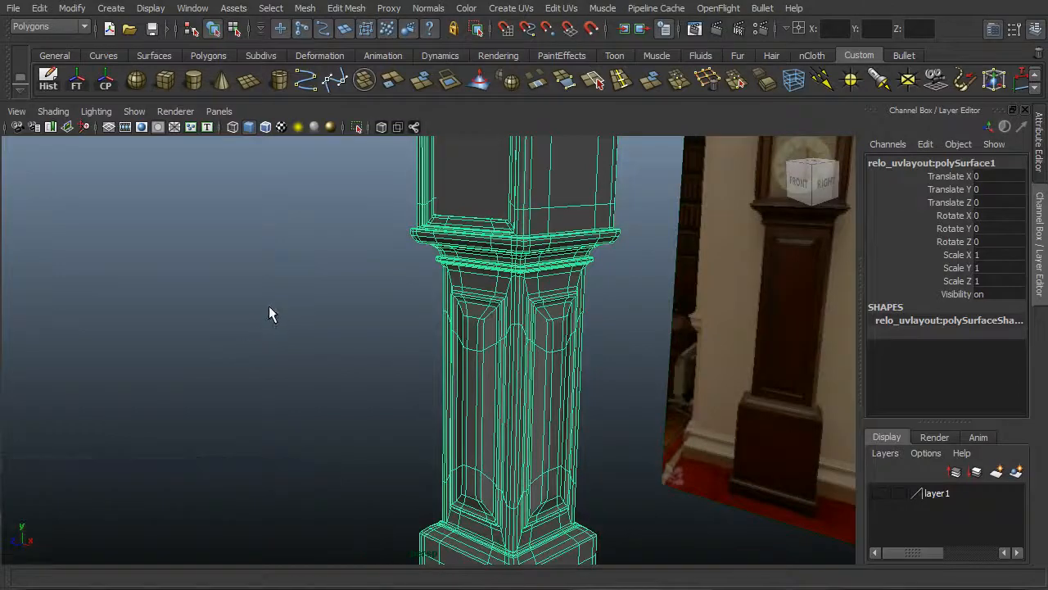
# - Set the imported clock body to Object Mode and reselect it to show its UVs in the UV Texture Editor
pyautogui.click(269, 314)
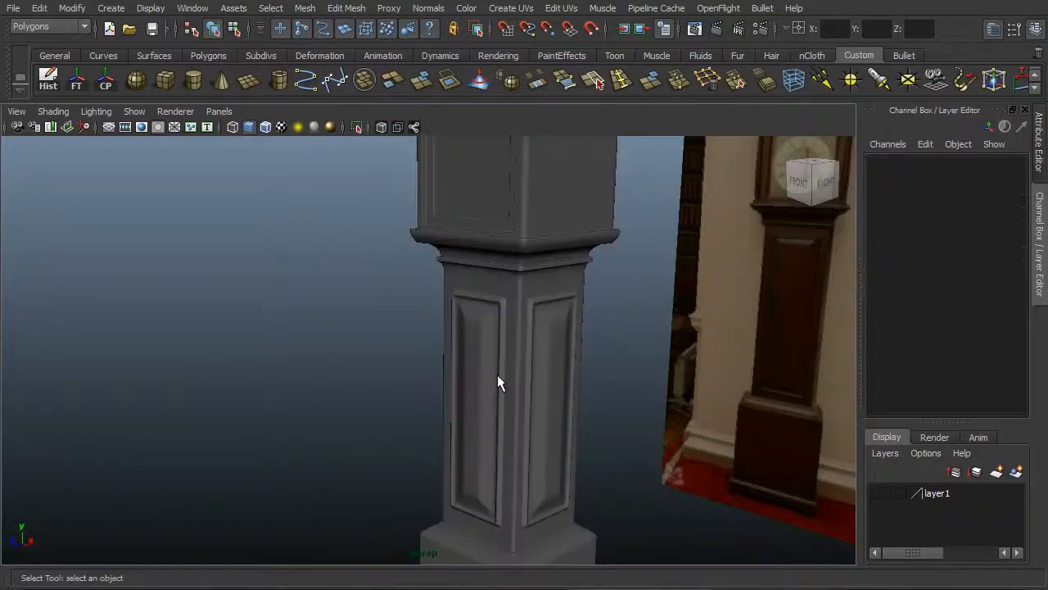
pyautogui.click(497, 374)
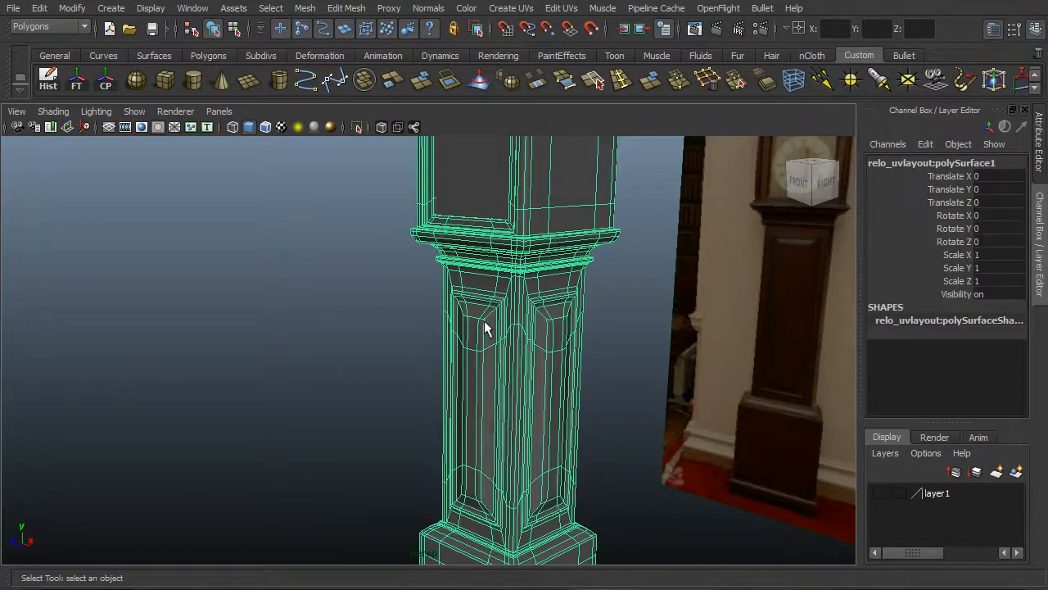
pyautogui.rightClick(508, 325)
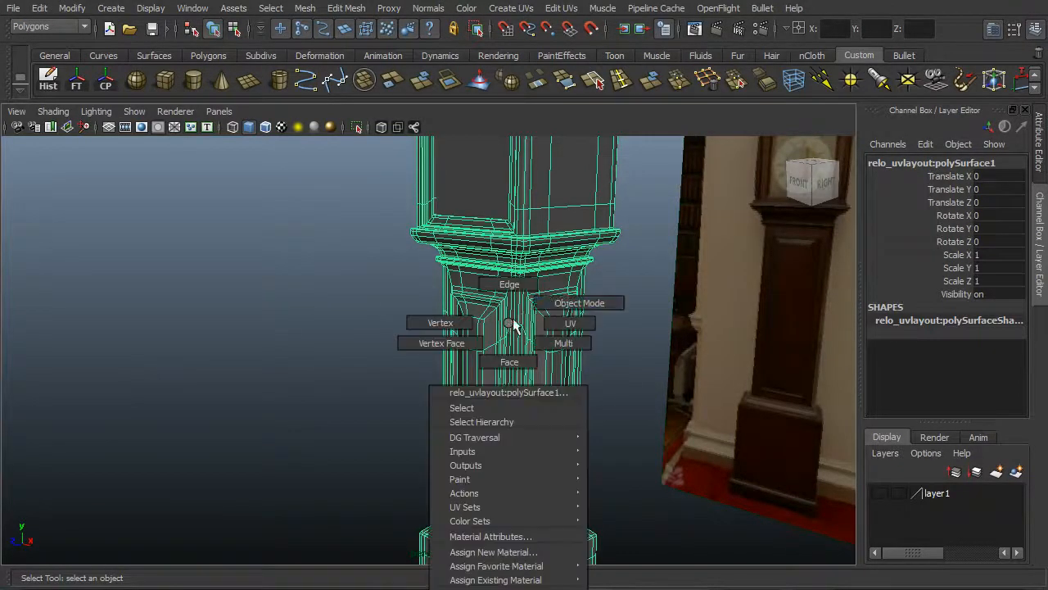
pyautogui.click(569, 303)
pyautogui.click(300, 321)
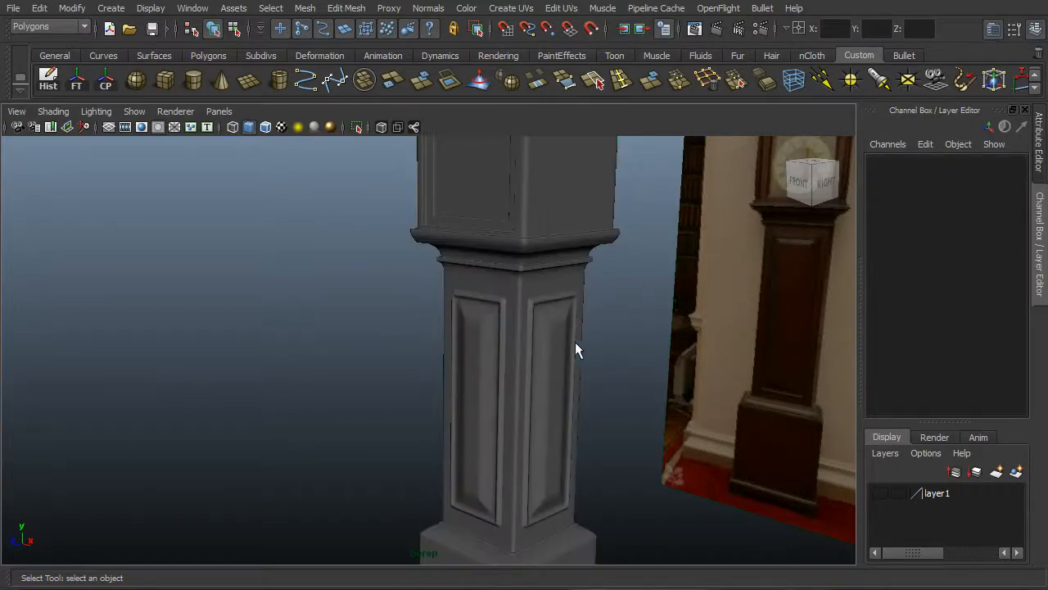
pyautogui.click(576, 346)
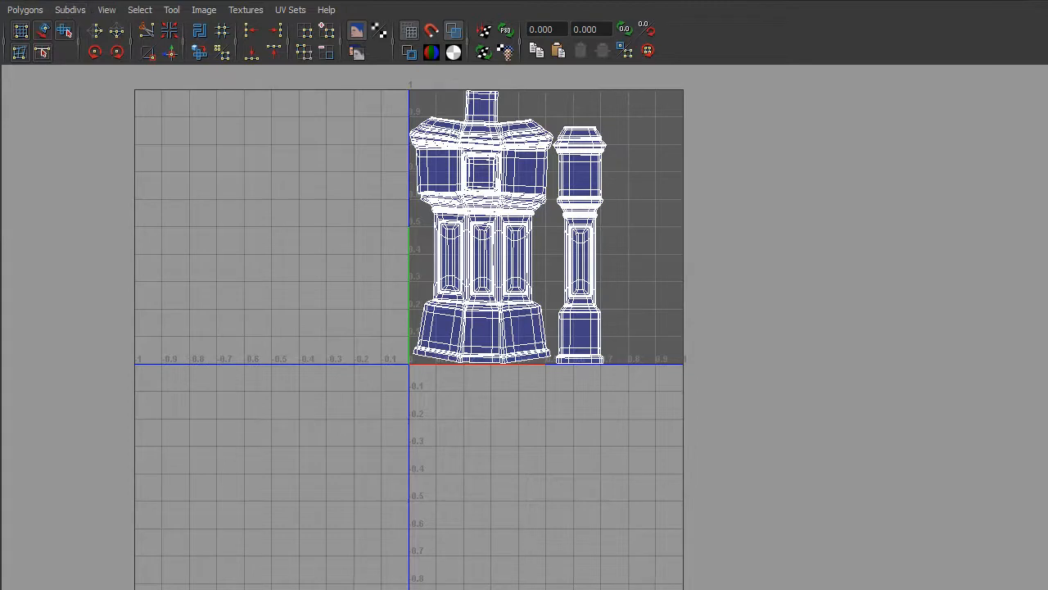
# - Start a UV Snapshot and set its output file to relojSnapshot.png in the project's sourceimages folder
pyautogui.click(25, 10)
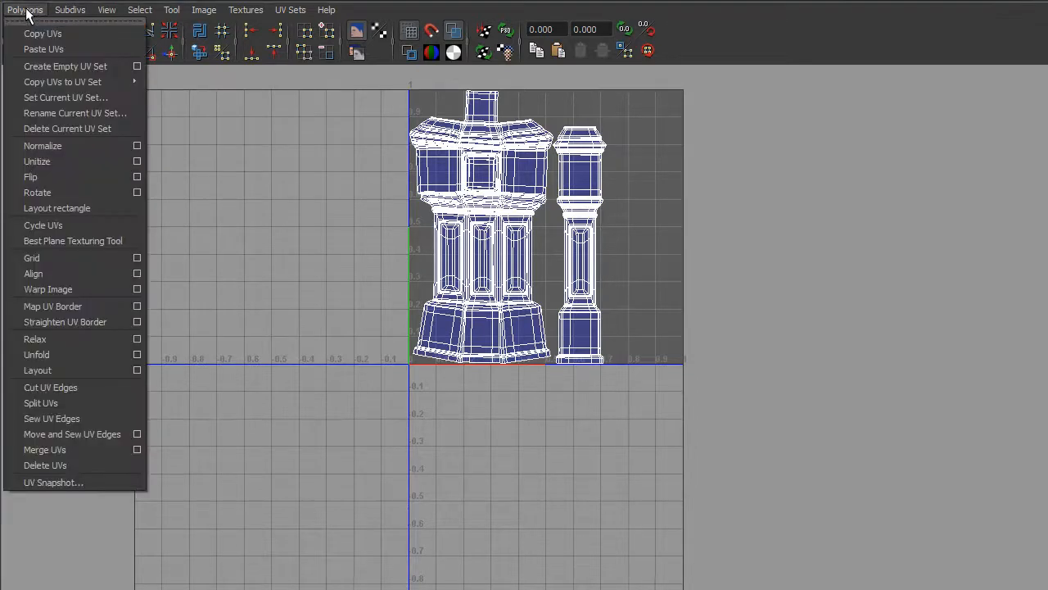
pyautogui.click(71, 481)
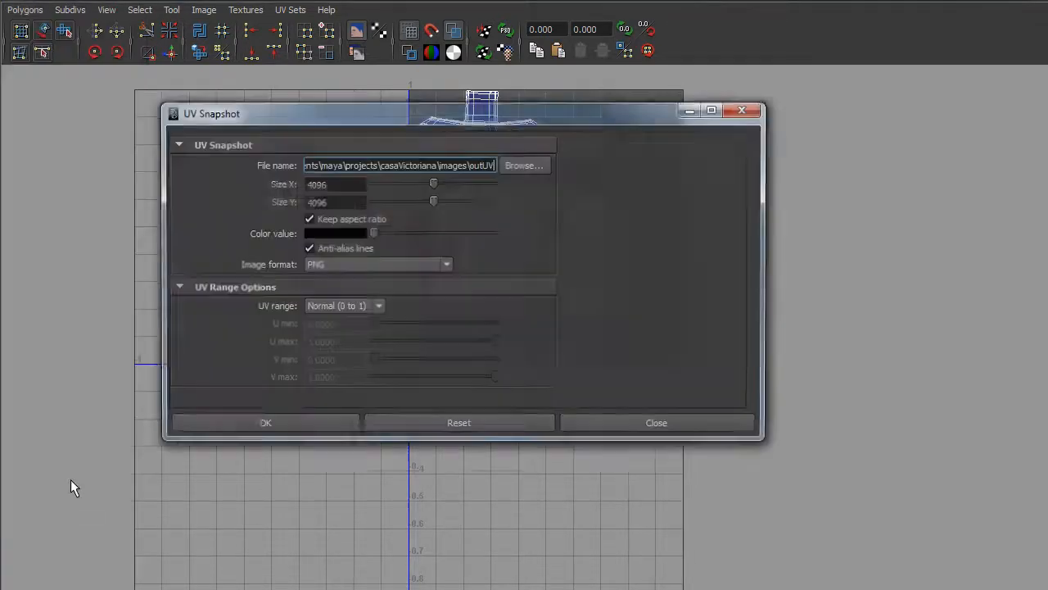
pyautogui.click(521, 163)
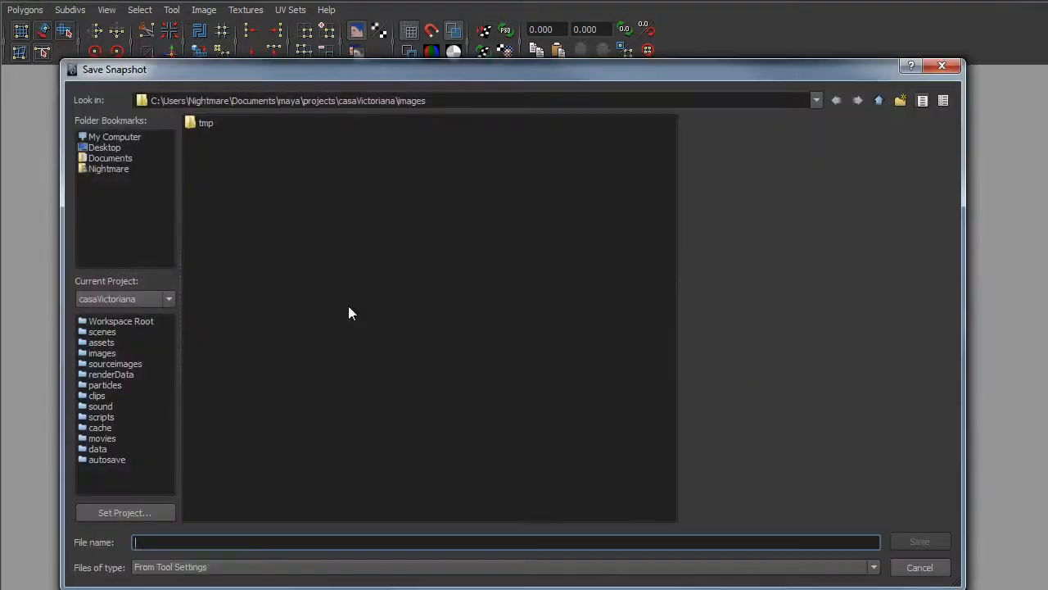
pyautogui.click(123, 363)
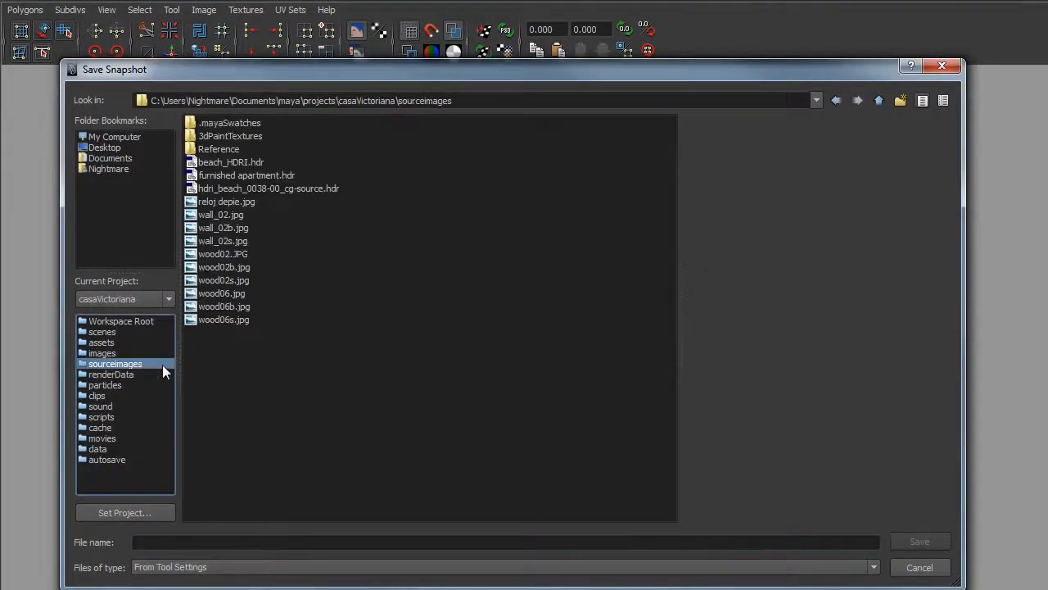
pyautogui.click(461, 543)
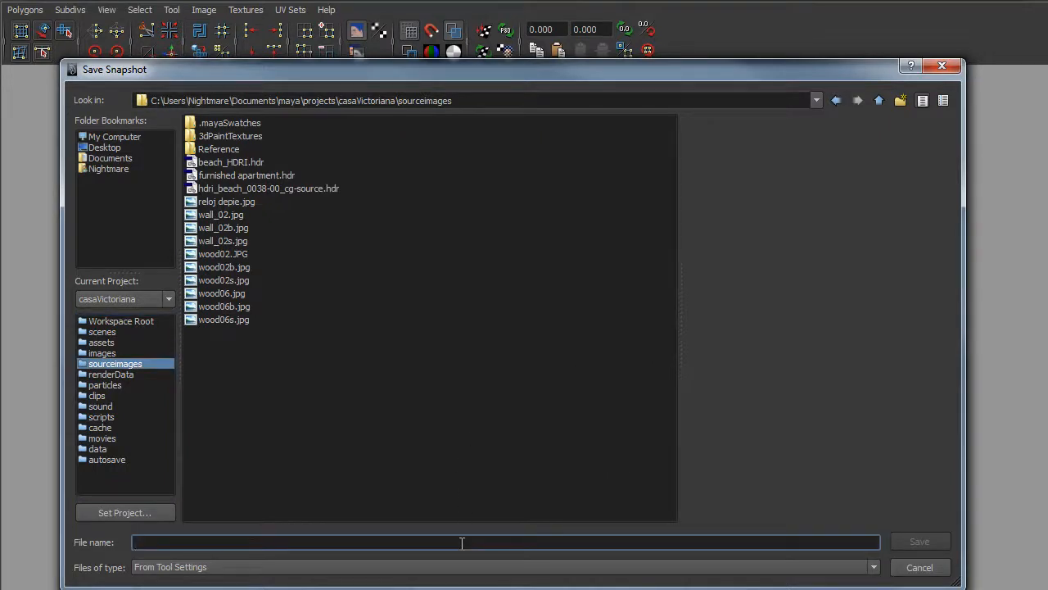
pyautogui.write('relojSnapshot')
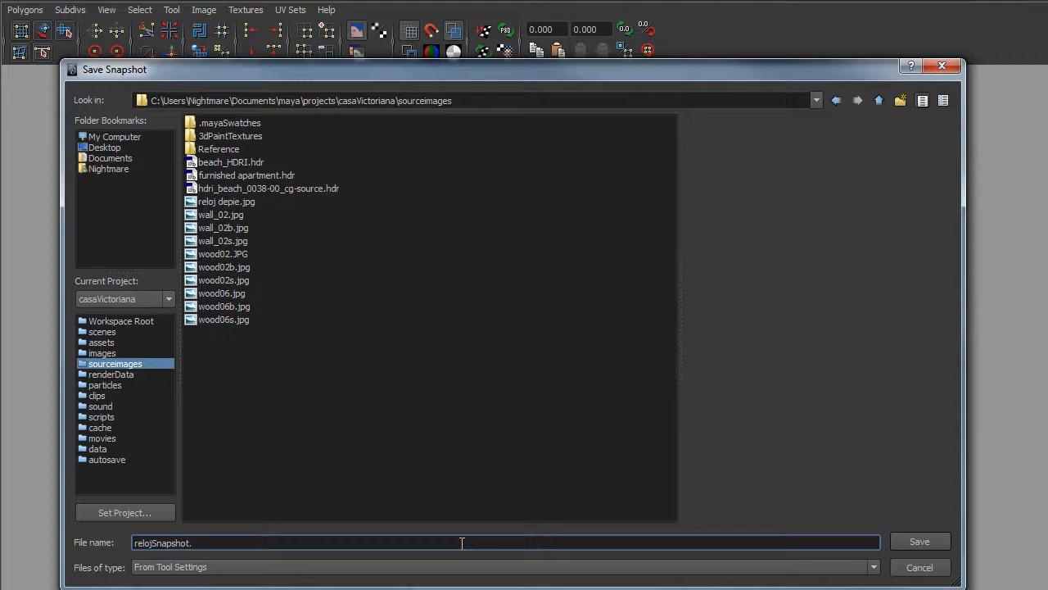
pyautogui.write('.png')
pyautogui.press('Return')
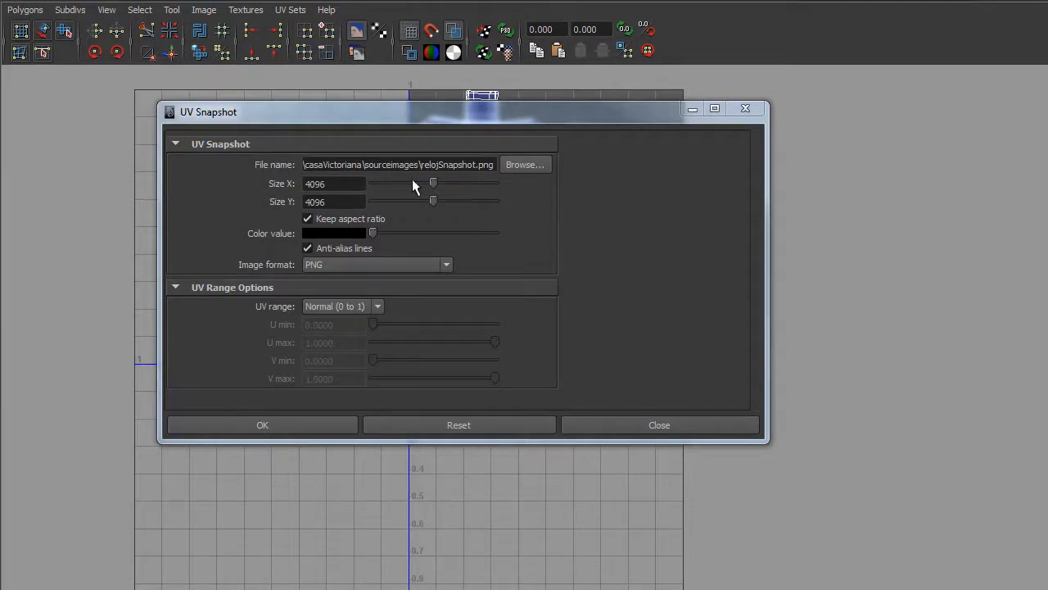
# - Set the snapshot size to 2048 x 2048 with PNG as the image format and export it
pyautogui.doubleClick(358, 184)
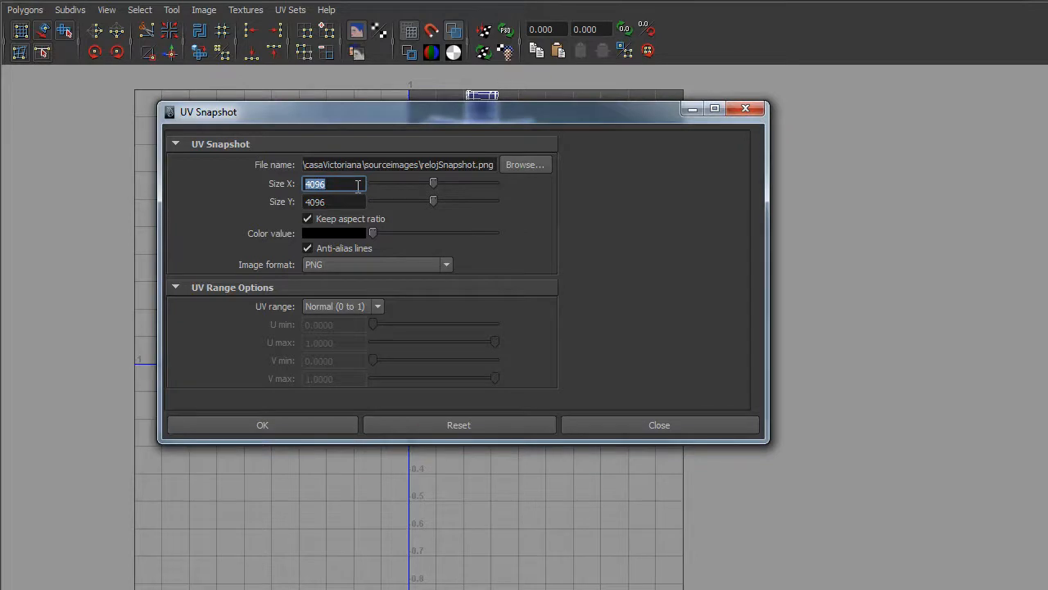
pyautogui.write('2048')
pyautogui.press('Tab')
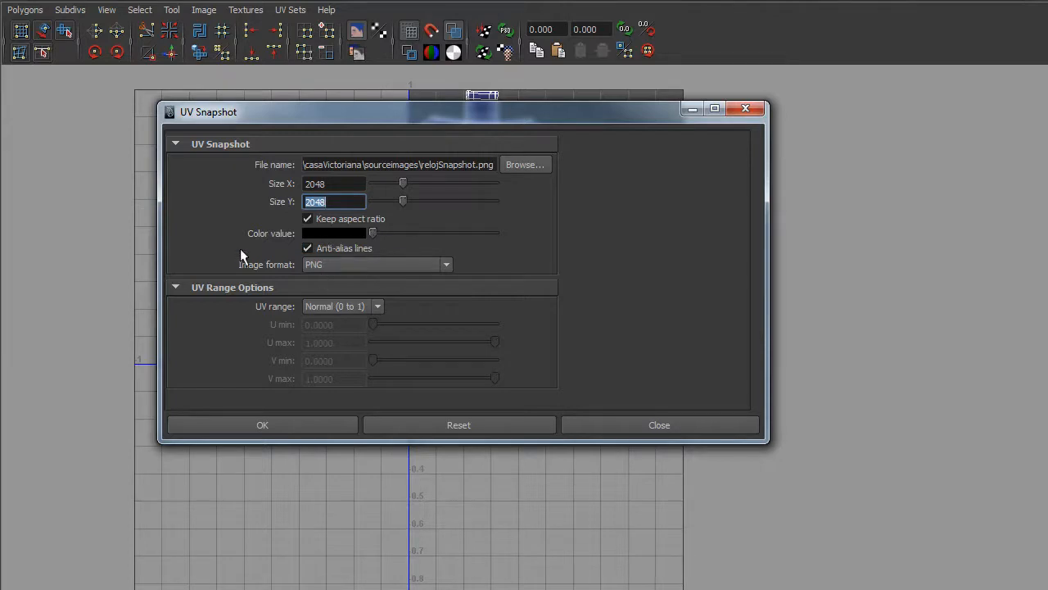
pyautogui.click(327, 260)
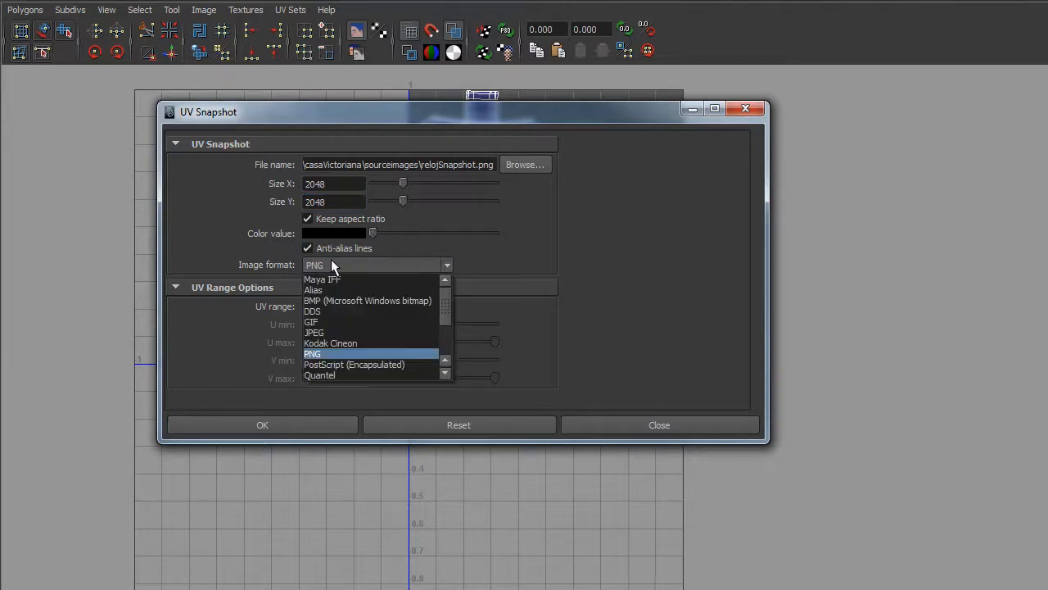
pyautogui.click(350, 352)
pyautogui.click(279, 421)
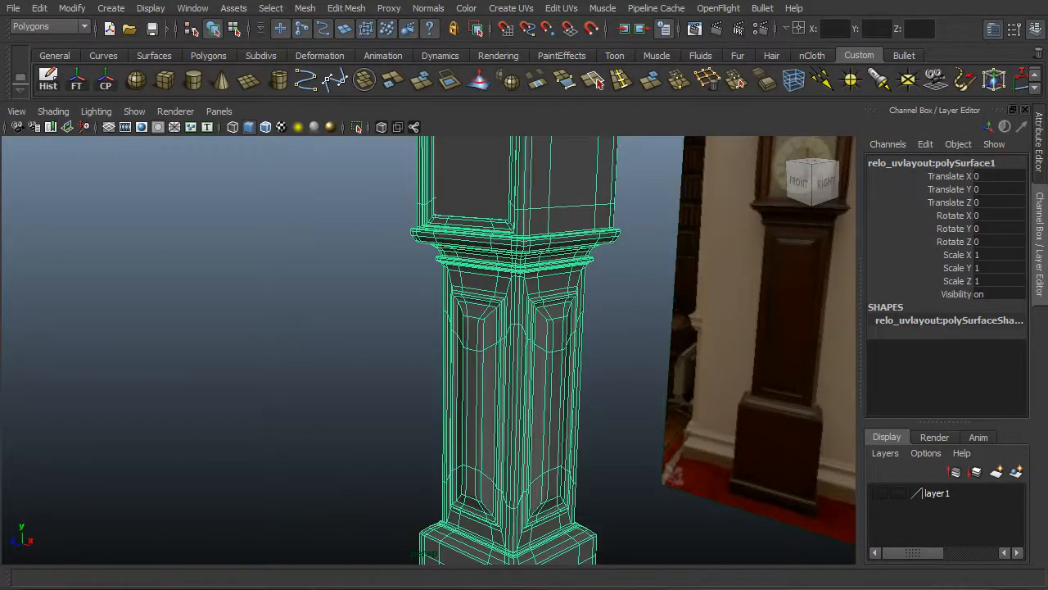
# - Switch to Photoshop and open relojSnapshot.png from the casaVictoriana project's sourceimages folder
pyautogui.press('super')
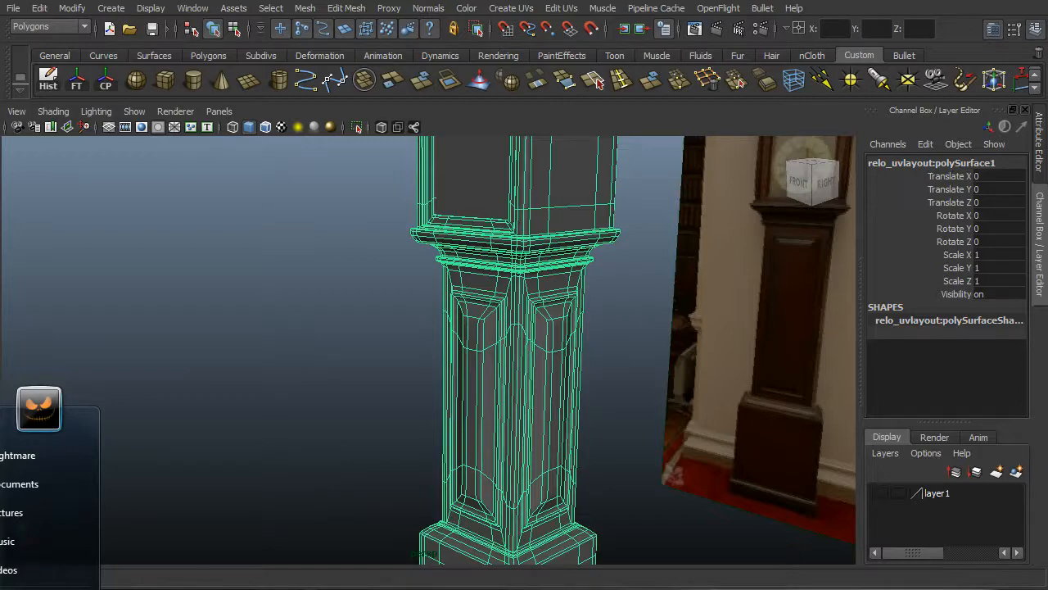
pyautogui.press('super')
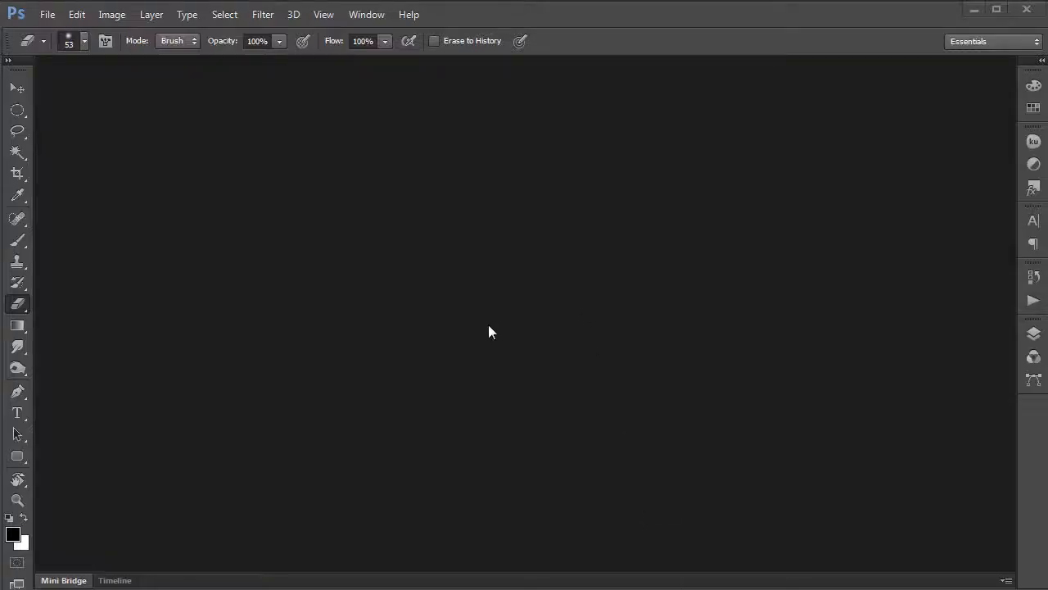
pyautogui.doubleClick(461, 264)
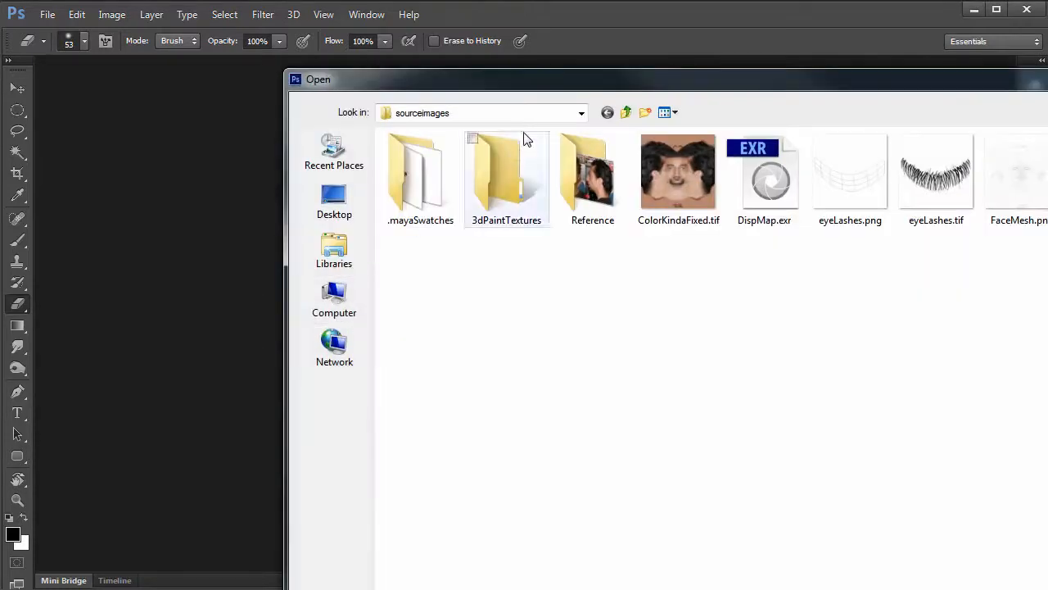
pyautogui.click(627, 113)
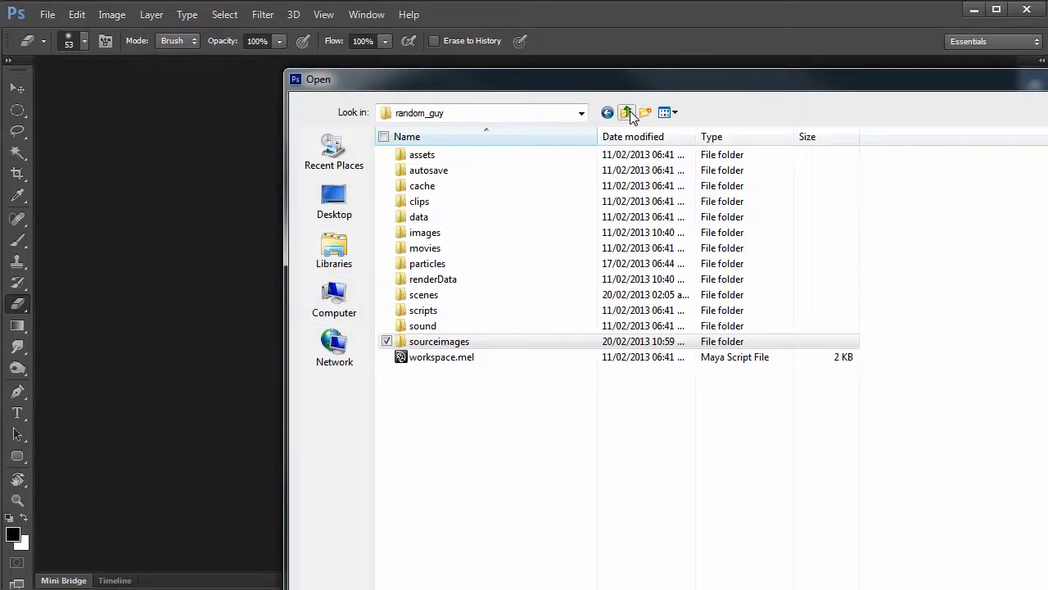
pyautogui.click(627, 113)
pyautogui.click(627, 113)
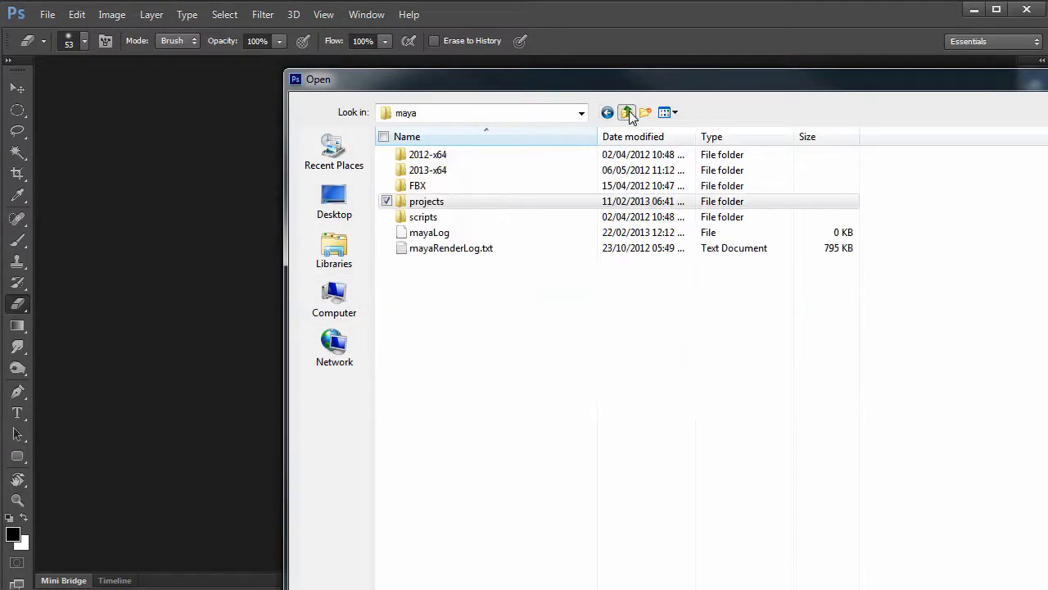
pyautogui.doubleClick(508, 203)
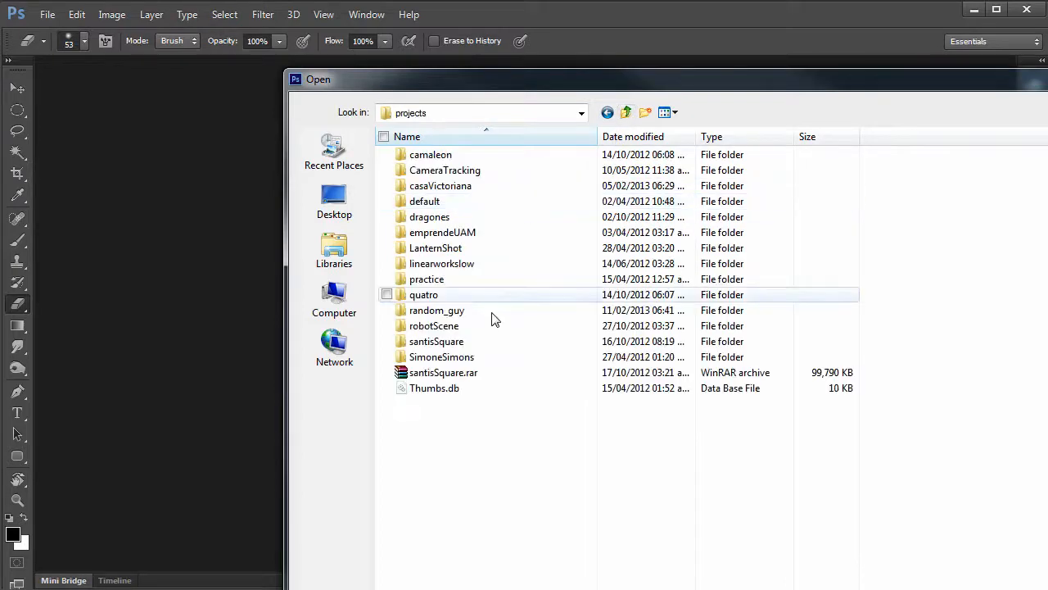
pyautogui.doubleClick(491, 189)
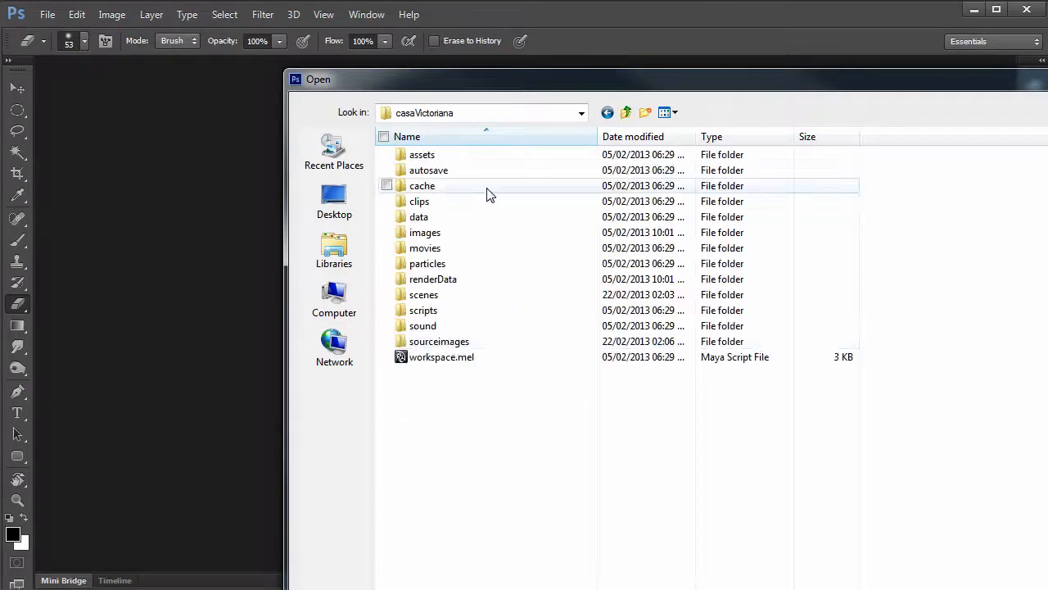
pyautogui.doubleClick(473, 344)
pyautogui.doubleClick(998, 194)
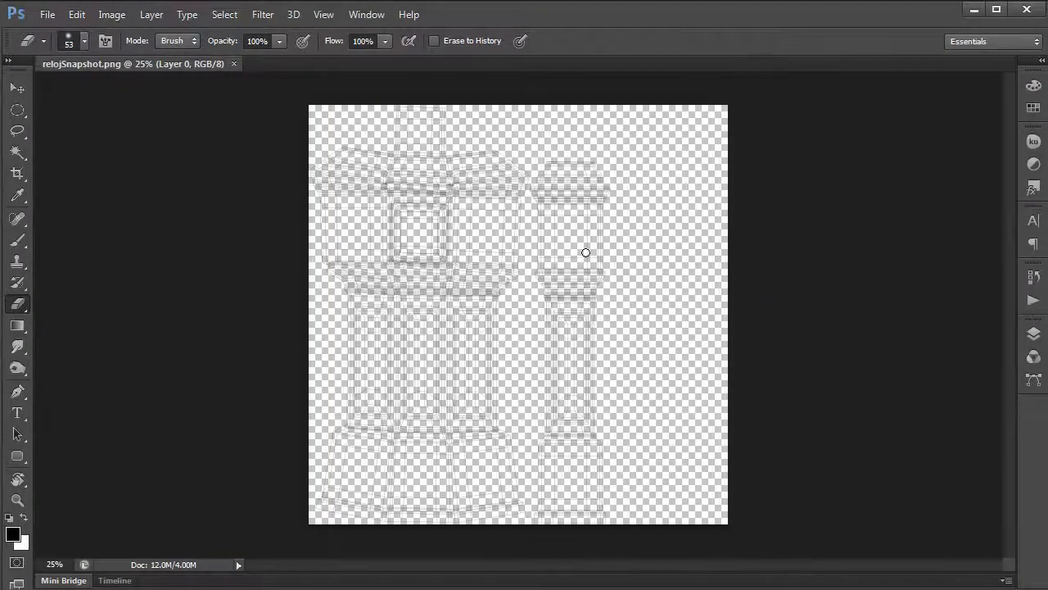
# - Cycle through the screen modes and return to the standard one
pyautogui.press('f')
pyautogui.press('f')
pyautogui.press('f')
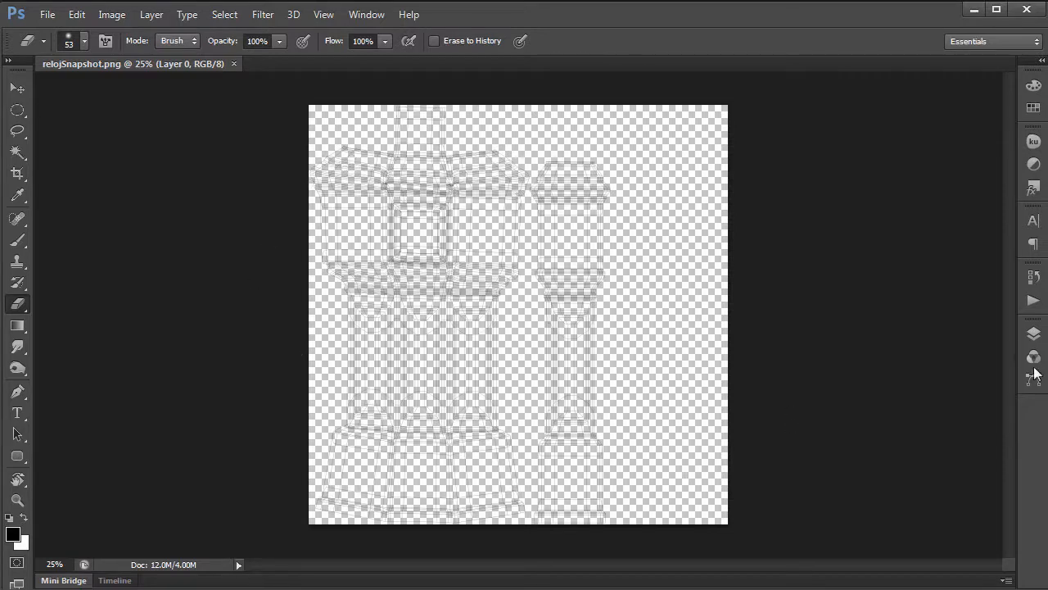
# - Toggle the visibility of Layer 0 to check that it holds the UV wireframe
pyautogui.click(1032, 335)
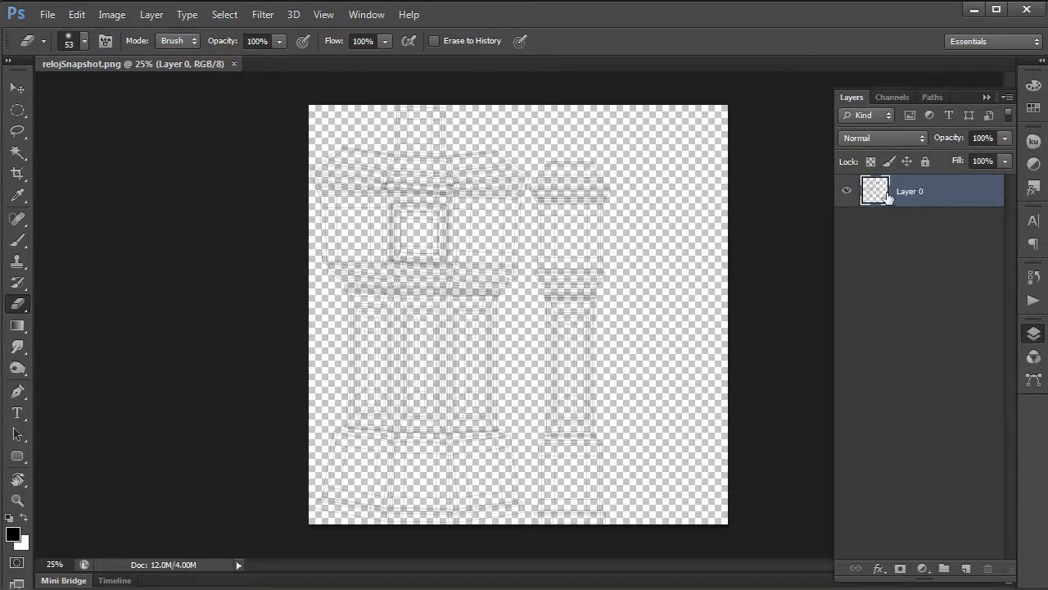
pyautogui.click(849, 193)
pyautogui.click(848, 193)
pyautogui.click(849, 193)
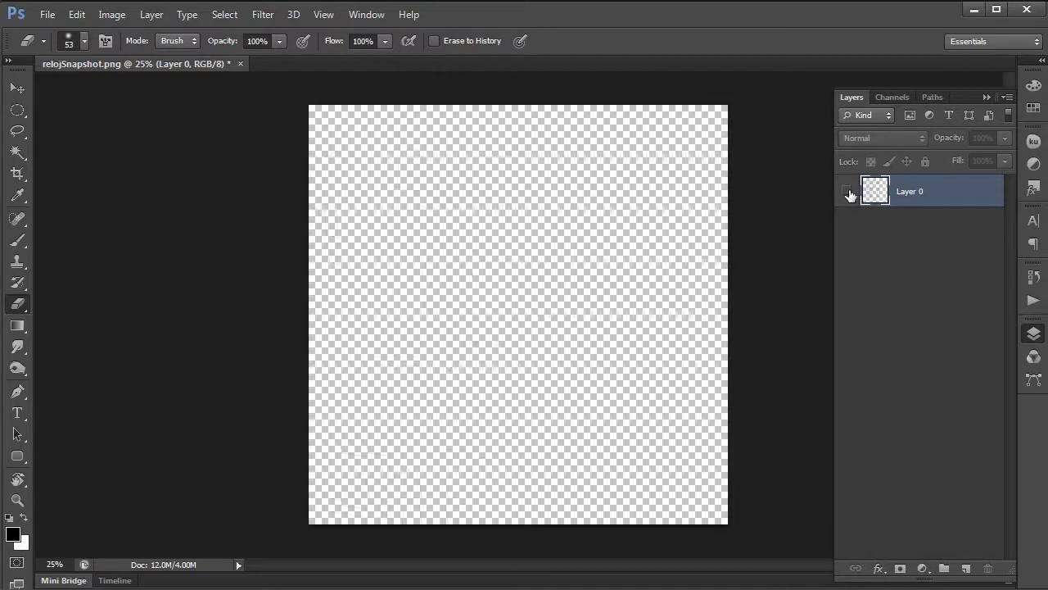
pyautogui.click(849, 193)
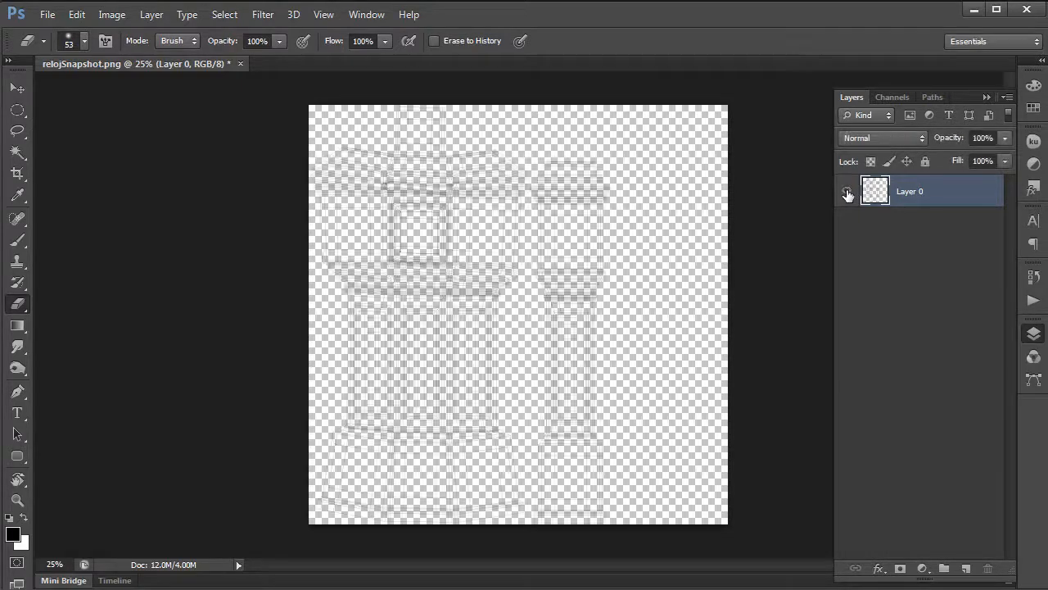
# - Rename the UV wireframe layer as Guias and lock all of it
pyautogui.doubleClick(909, 193)
pyautogui.write('S')
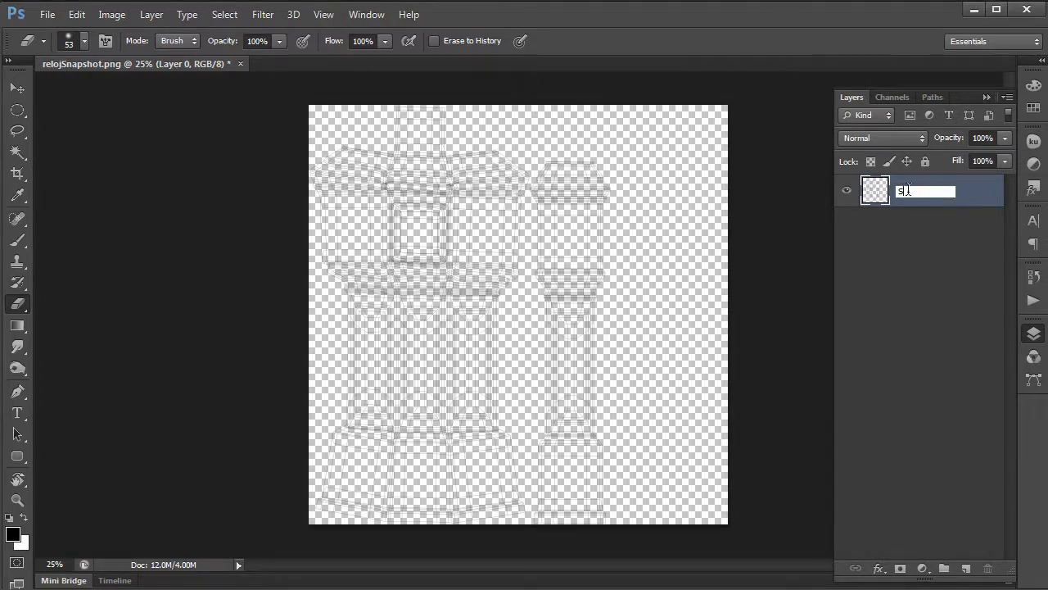
pyautogui.press('BackSpace')
pyautogui.write('Guias')
pyautogui.press('Return')
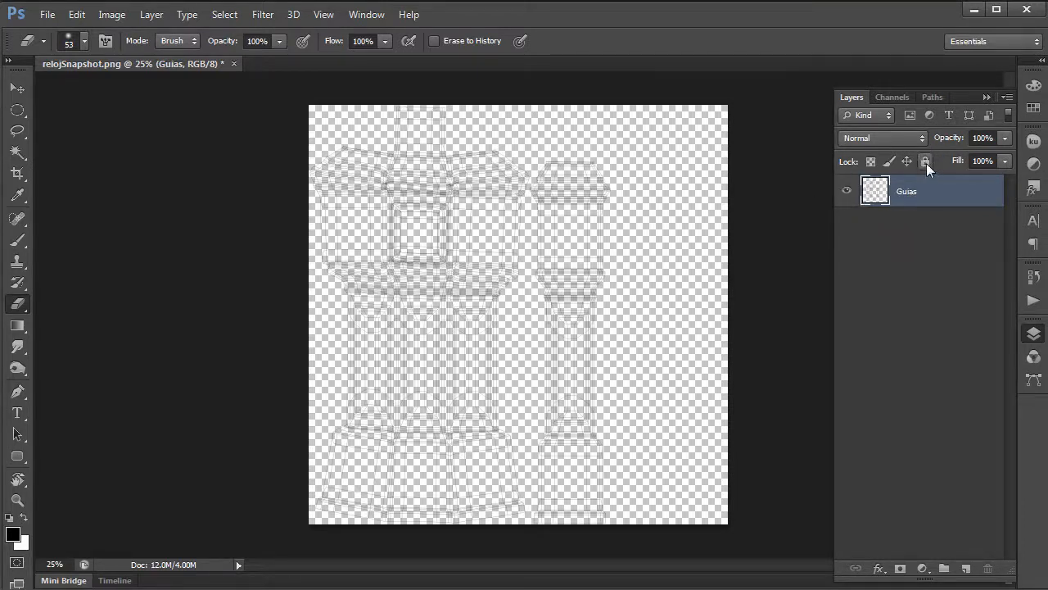
pyautogui.click(924, 160)
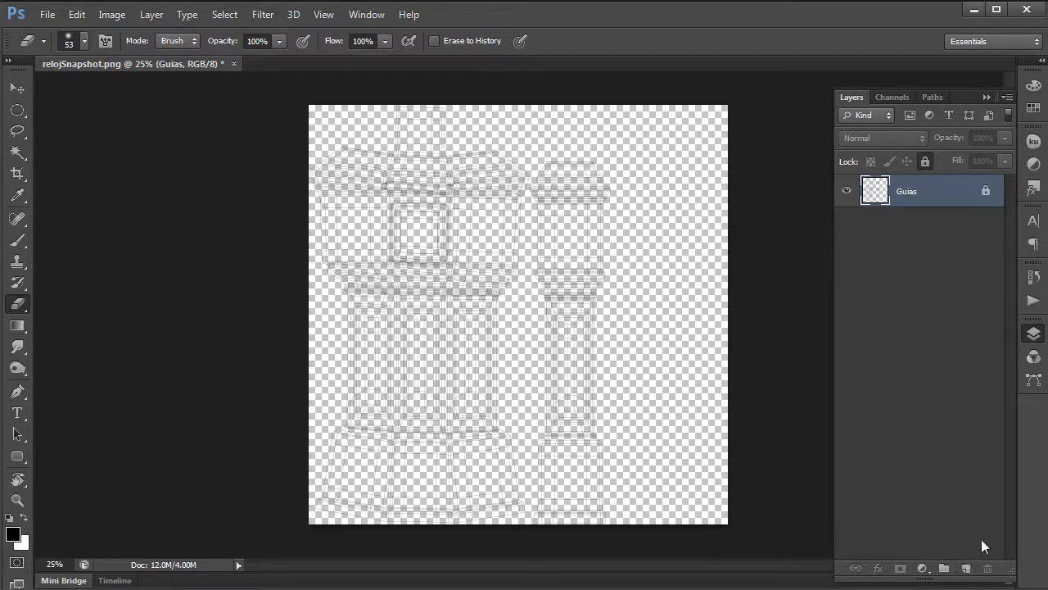
# - Add a new layer beneath Guias and name it BG
pyautogui.click(964, 570)
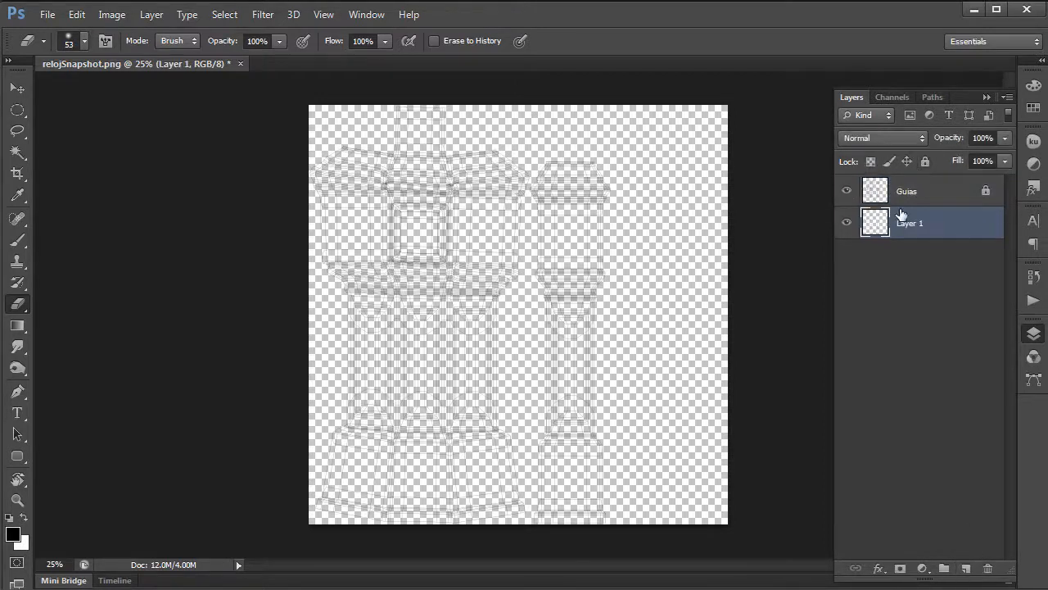
pyautogui.doubleClick(911, 224)
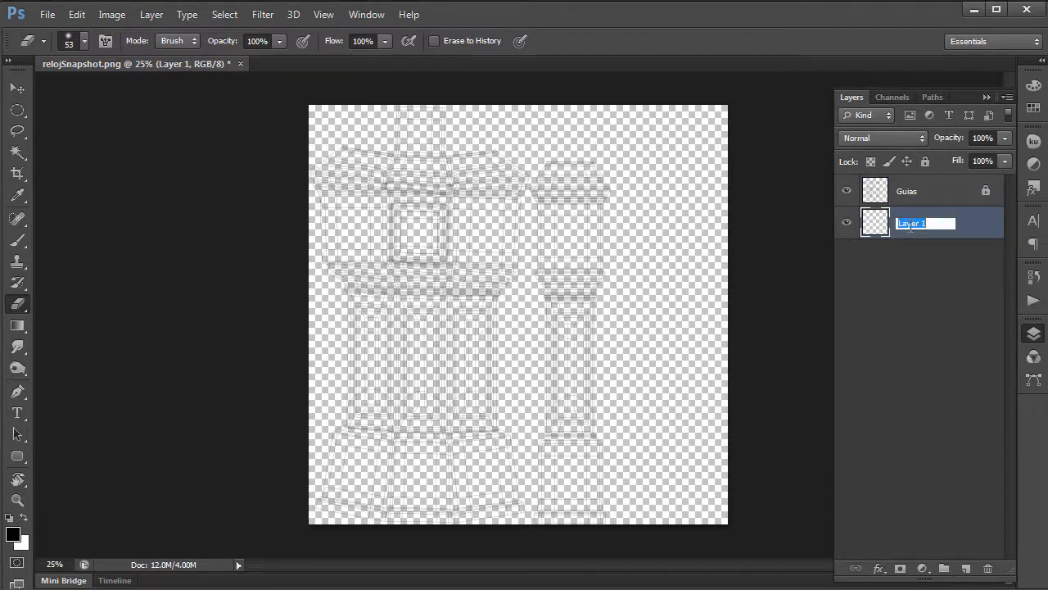
pyautogui.write('bg')
pyautogui.press('Return')
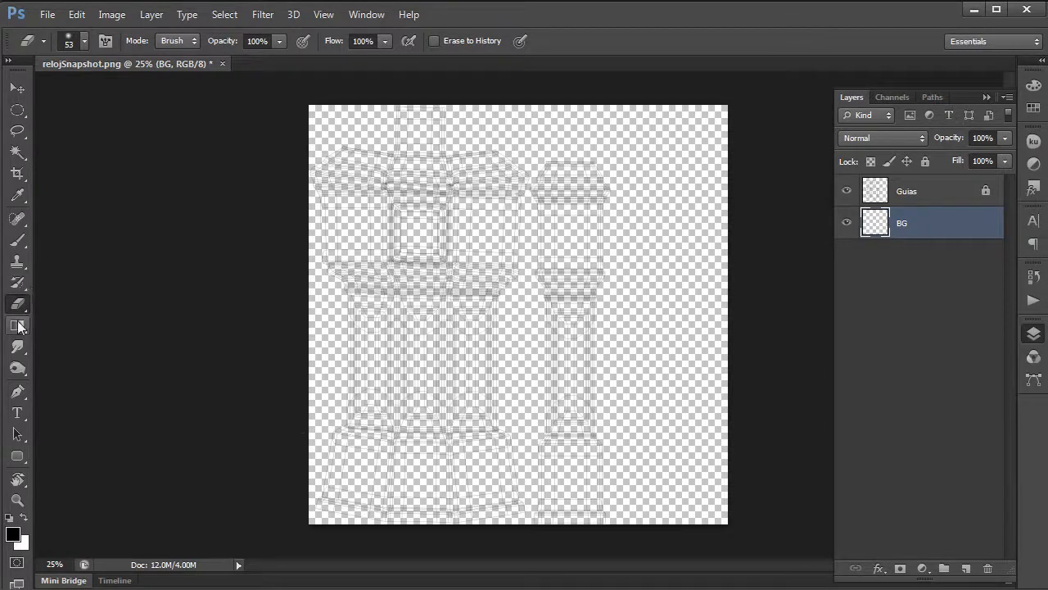
# - Fill the BG layer with white using the Paint Bucket tool
pyautogui.moveTo(20, 326); pyautogui.dragTo(83, 356)
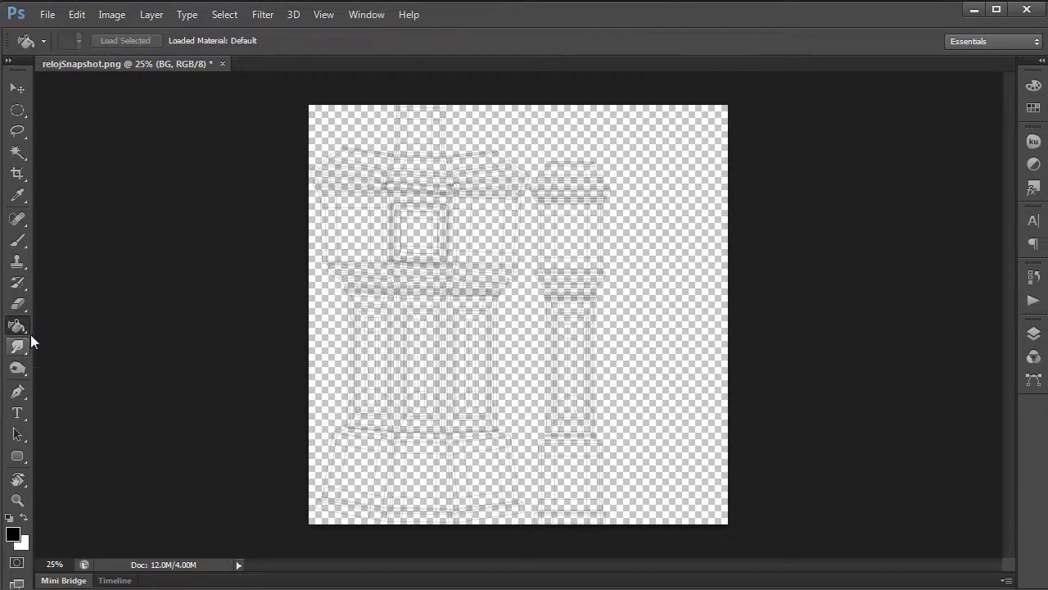
pyautogui.moveTo(31, 335); pyautogui.dragTo(70, 339)
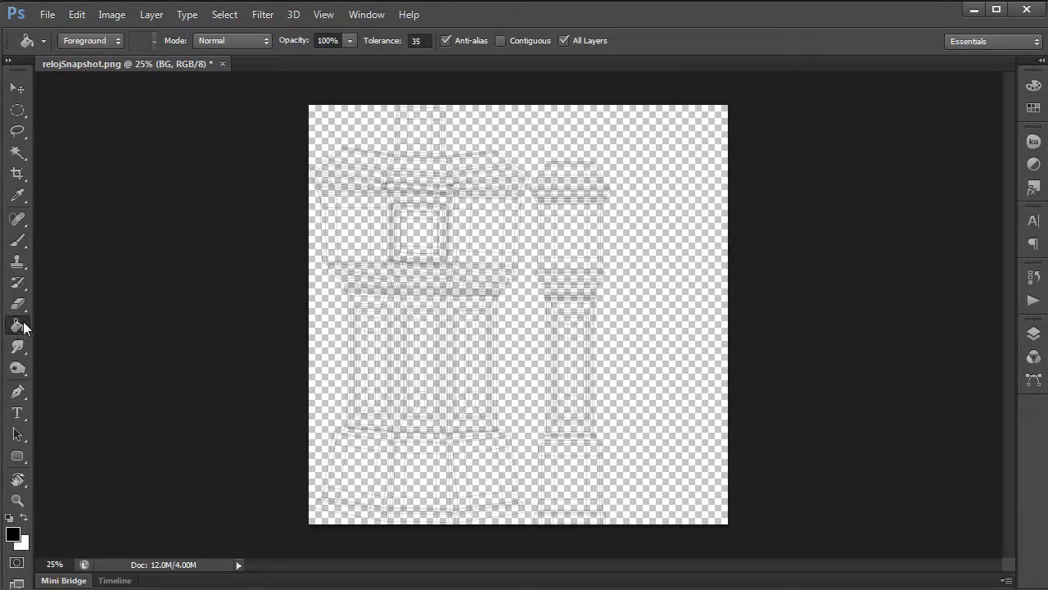
pyautogui.click(24, 517)
pyautogui.click(482, 326)
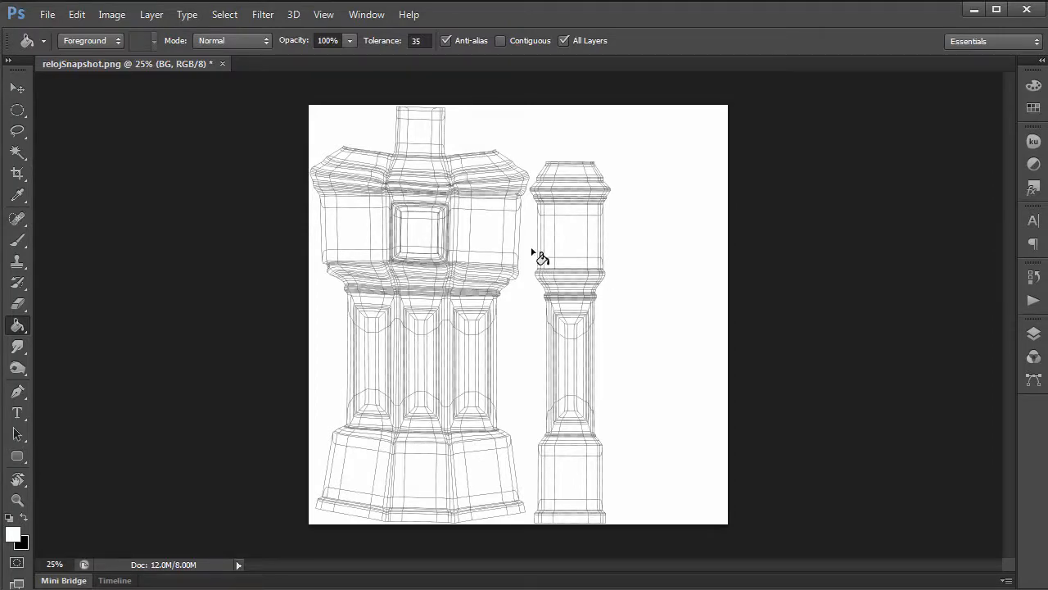
# - Switch to the Brush tool and set its size to 24 px
pyautogui.keyDown('ctrl'); pyautogui.click(471, 253); pyautogui.keyUp('ctrl')
pyautogui.keyDown('ctrl'); pyautogui.click(472, 253); pyautogui.keyUp('ctrl')
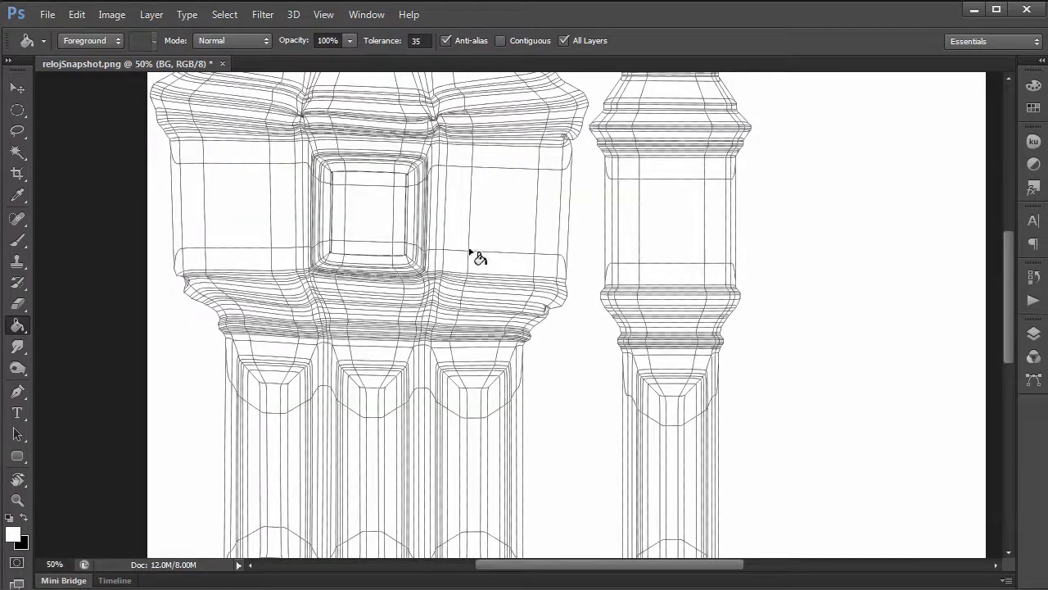
pyautogui.press('b')
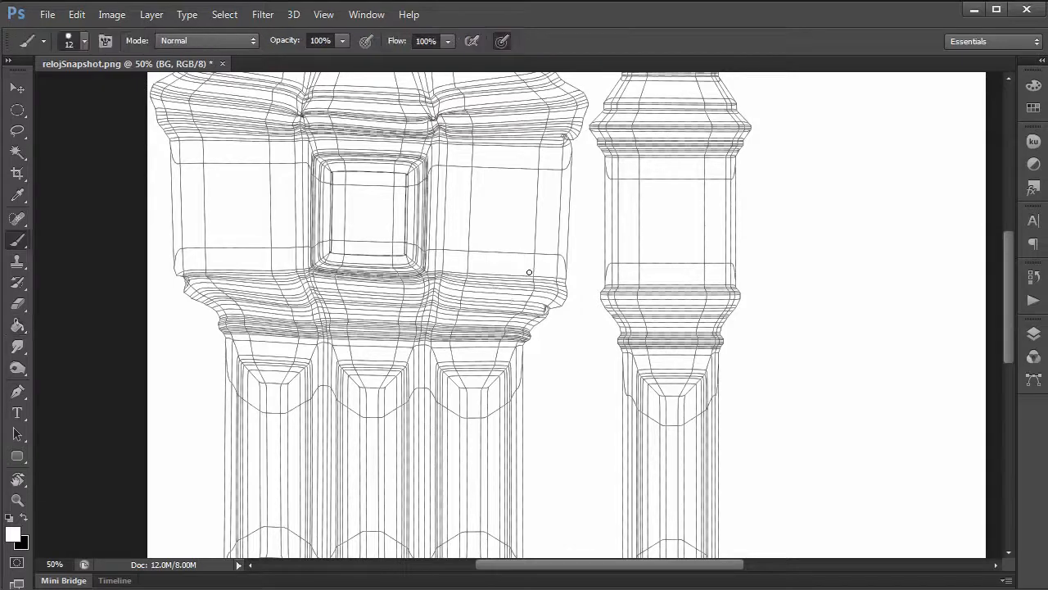
pyautogui.moveTo(474, 368)
pyautogui.keyDown('alt'); pyautogui.mouseDown(button='right')
pyautogui.moveTo(411, 369)
pyautogui.moveTo(417, 344)
pyautogui.moveTo(366, 311)
pyautogui.moveTo(369, 321)
pyautogui.mouseUp(button='right'); pyautogui.keyUp('alt')
# - Add a new layer between Guias and BG and name it linea
pyautogui.press('F7')
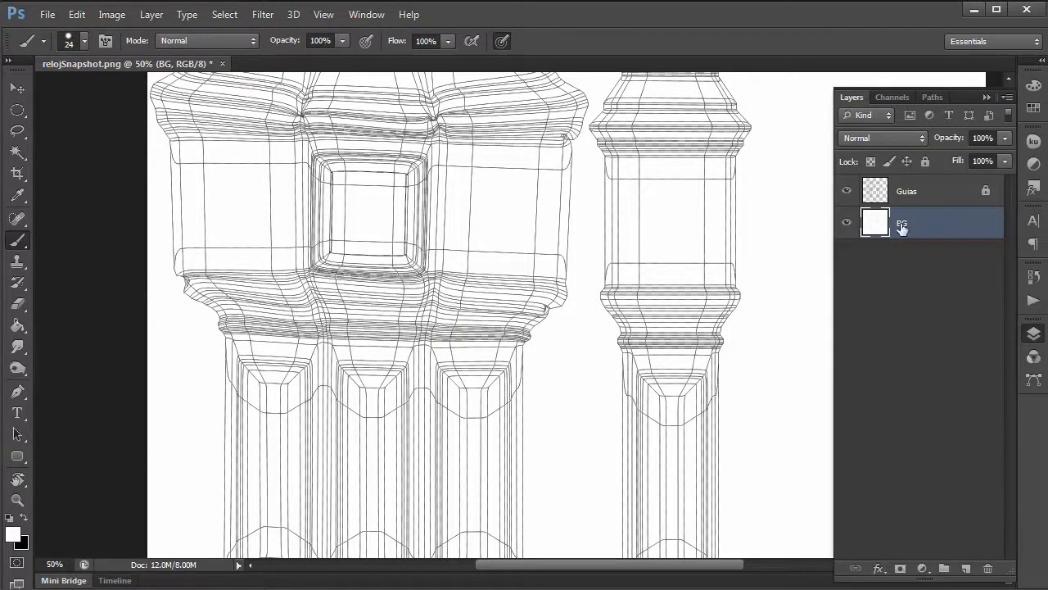
pyautogui.click(966, 568)
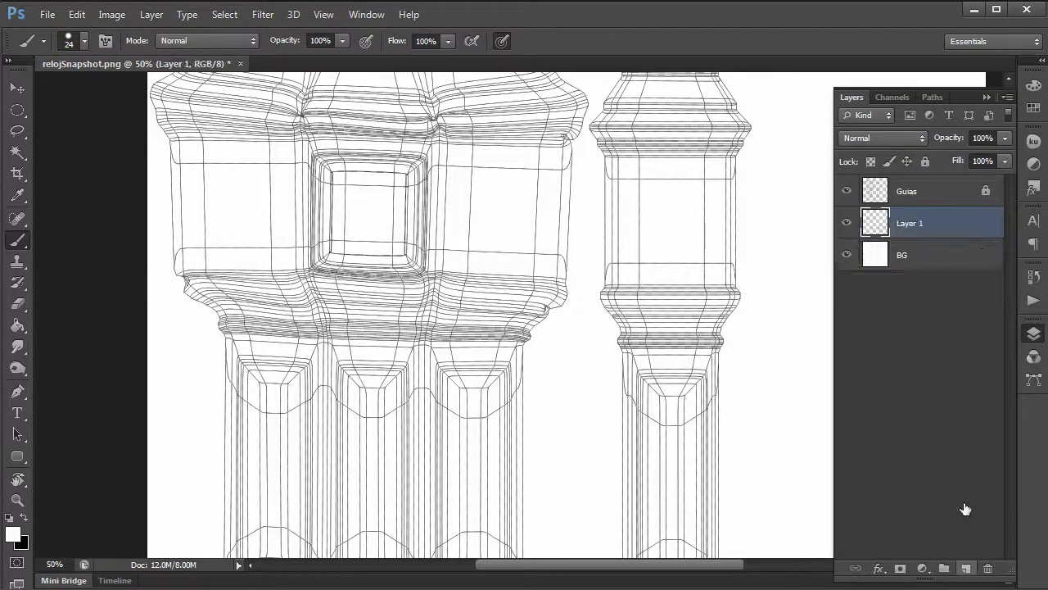
pyautogui.doubleClick(911, 226)
pyautogui.write('linea')
pyautogui.press('Return')
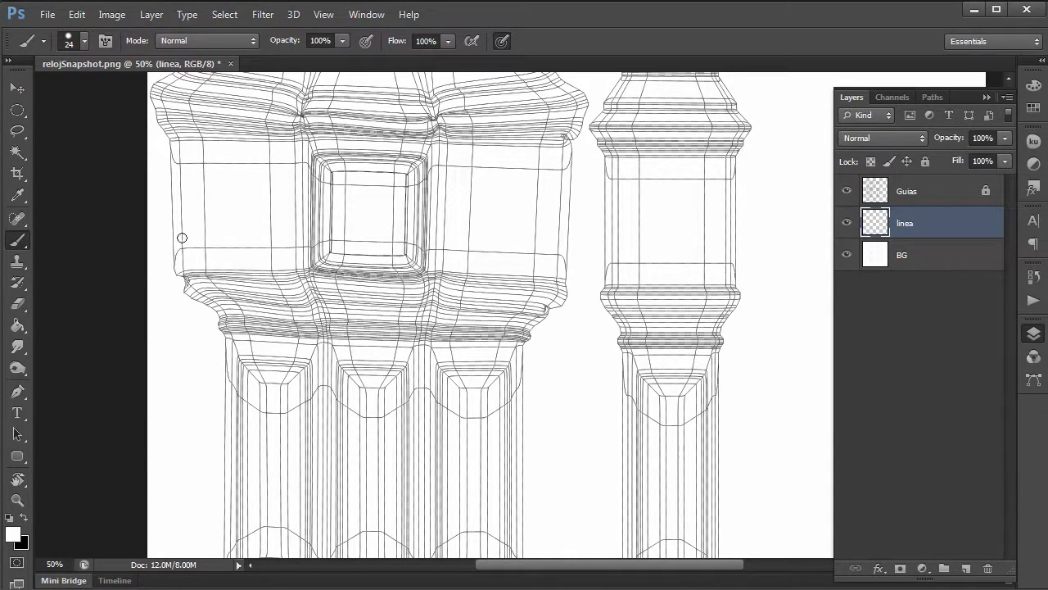
# - Paint a black vertical test line on the linea layer, down the middle of the clock's front from top piece to base
pyautogui.click(76, 256)
pyautogui.moveTo(420, 266)
pyautogui.mouseDown()
pyautogui.moveTo(520, 250)
pyautogui.moveTo(512, 292)
pyautogui.moveTo(389, 189)
pyautogui.mouseUp()
pyautogui.keyDown('alt'); pyautogui.scroll(-1, 517, 282); pyautogui.keyUp('alt')
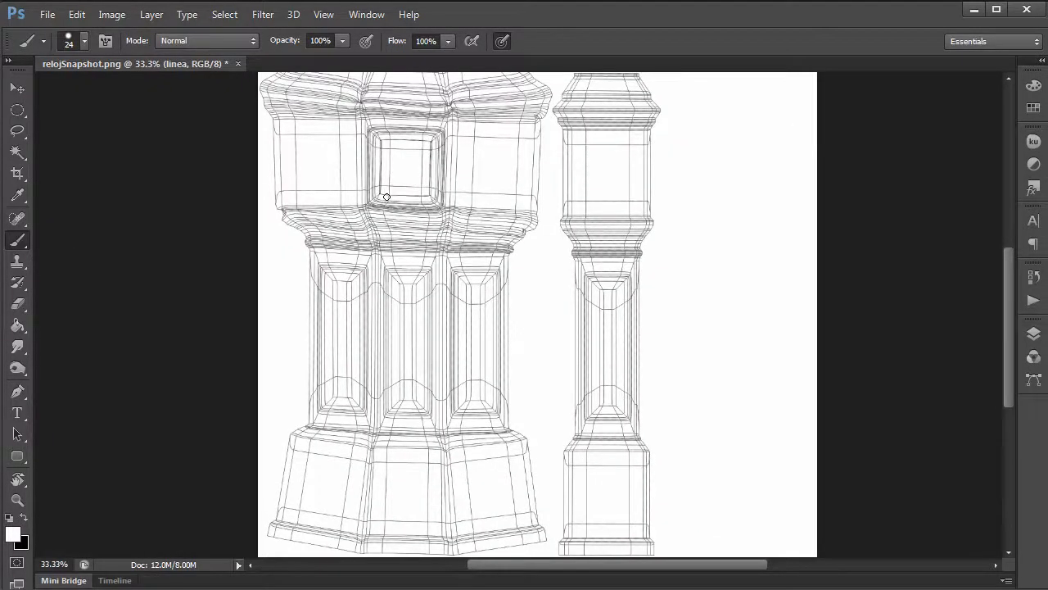
pyautogui.moveTo(420, 245); pyautogui.dragTo(446, 275)
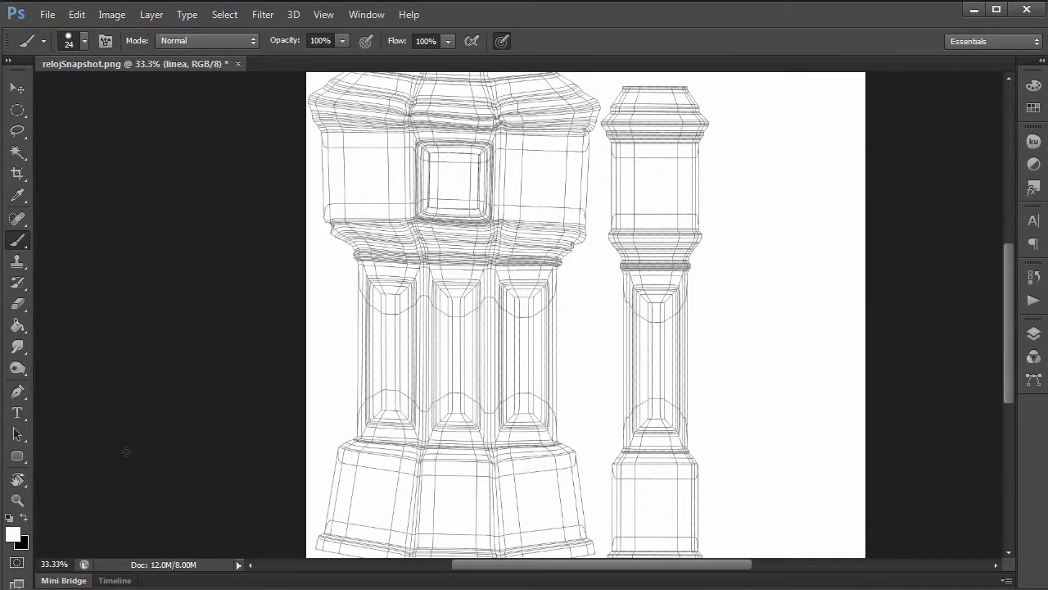
pyautogui.press('x')
pyautogui.moveTo(494, 162); pyautogui.dragTo(458, 200)
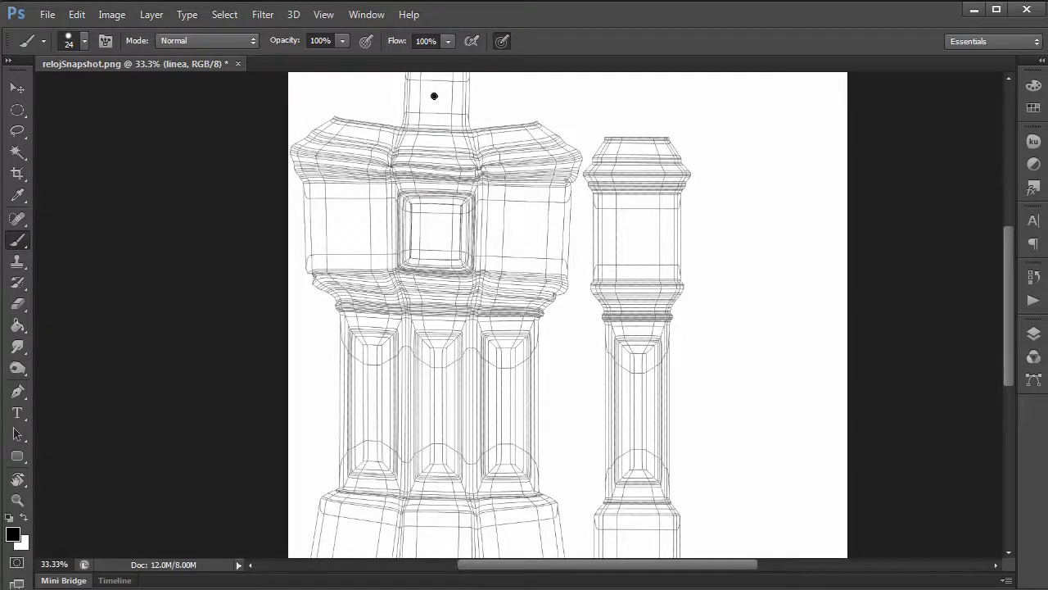
pyautogui.moveTo(434, 96); pyautogui.dragTo(435, 548)
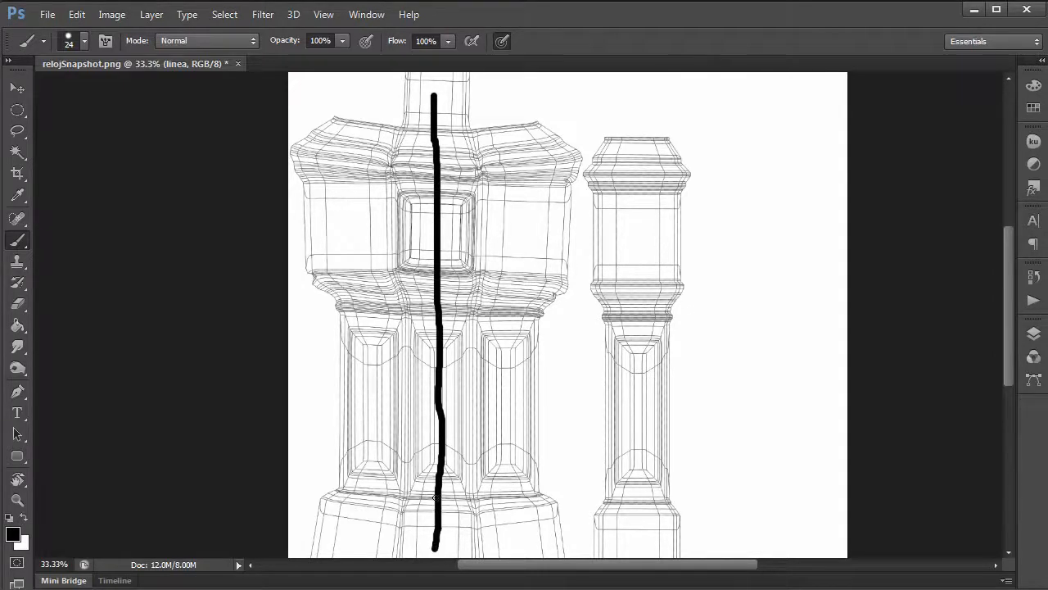
pyautogui.scroll(-2, 435, 498)
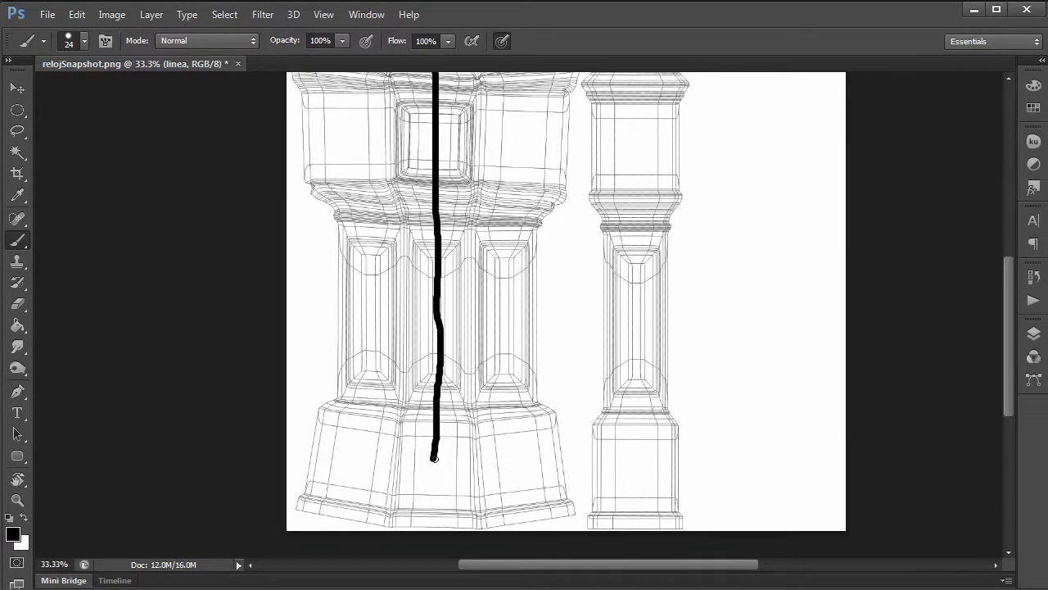
pyautogui.moveTo(434, 460); pyautogui.dragTo(432, 532)
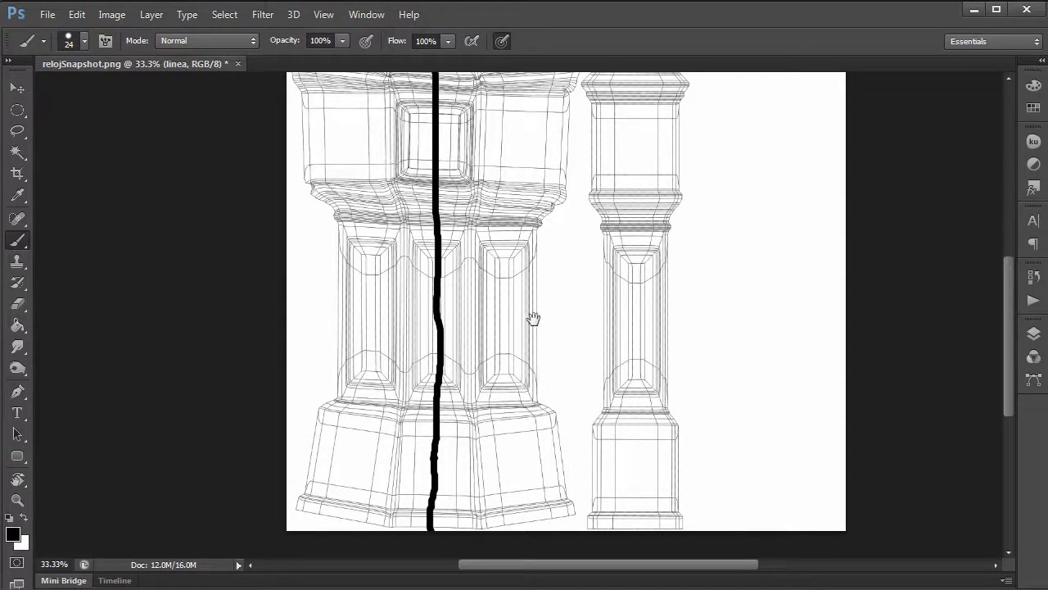
# - Hide the Guias layer, check the linea layer by toggling its visibility, and select the BG layer
pyautogui.moveTo(533, 318); pyautogui.dragTo(531, 356)
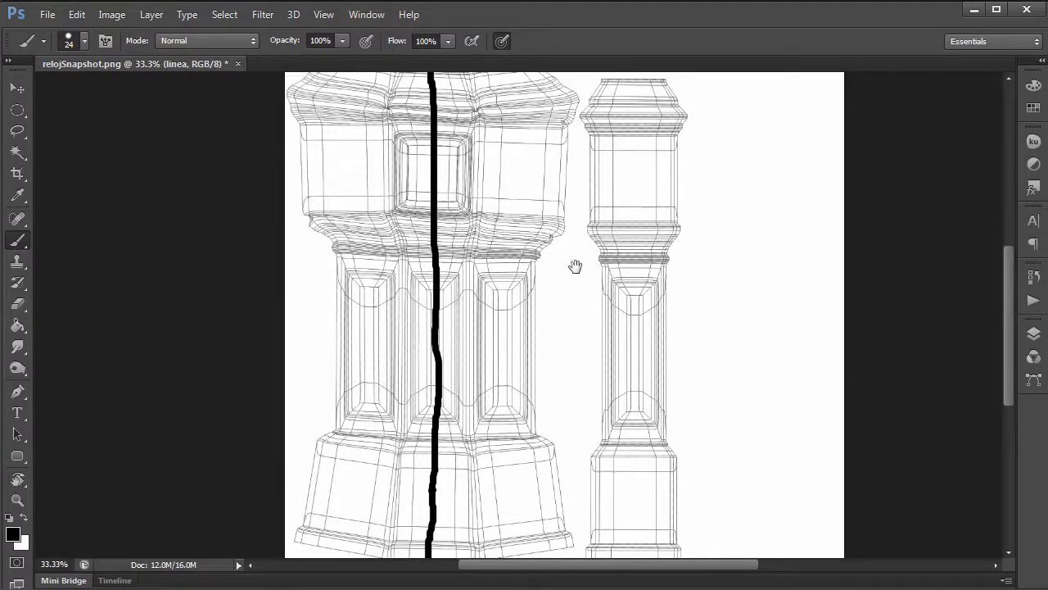
pyautogui.moveTo(573, 267); pyautogui.dragTo(499, 260)
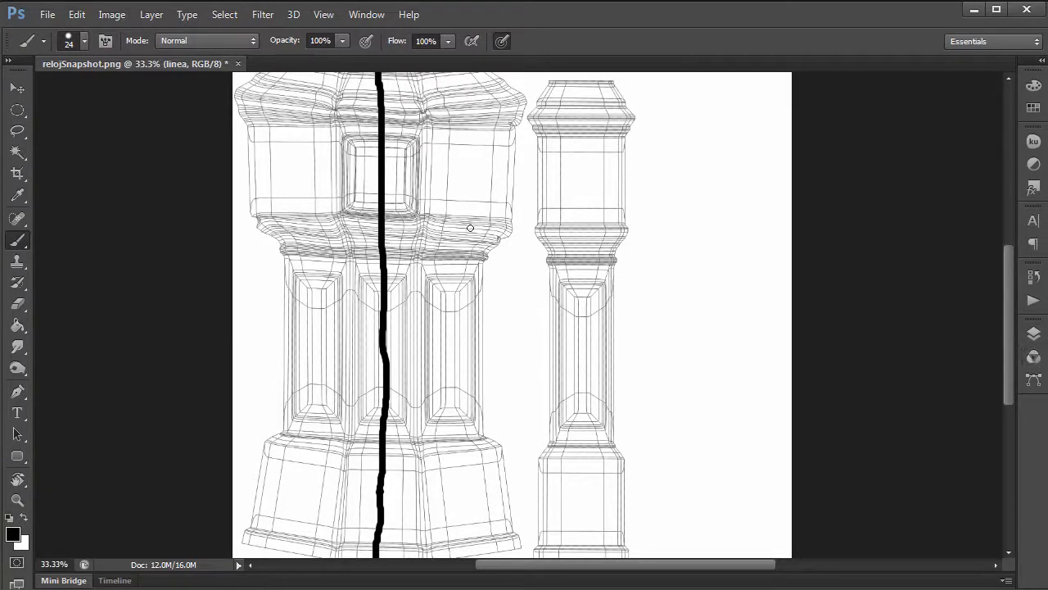
pyautogui.moveTo(523, 241); pyautogui.dragTo(487, 254)
pyautogui.keyDown('alt'); pyautogui.click(487, 255); pyautogui.keyUp('alt')
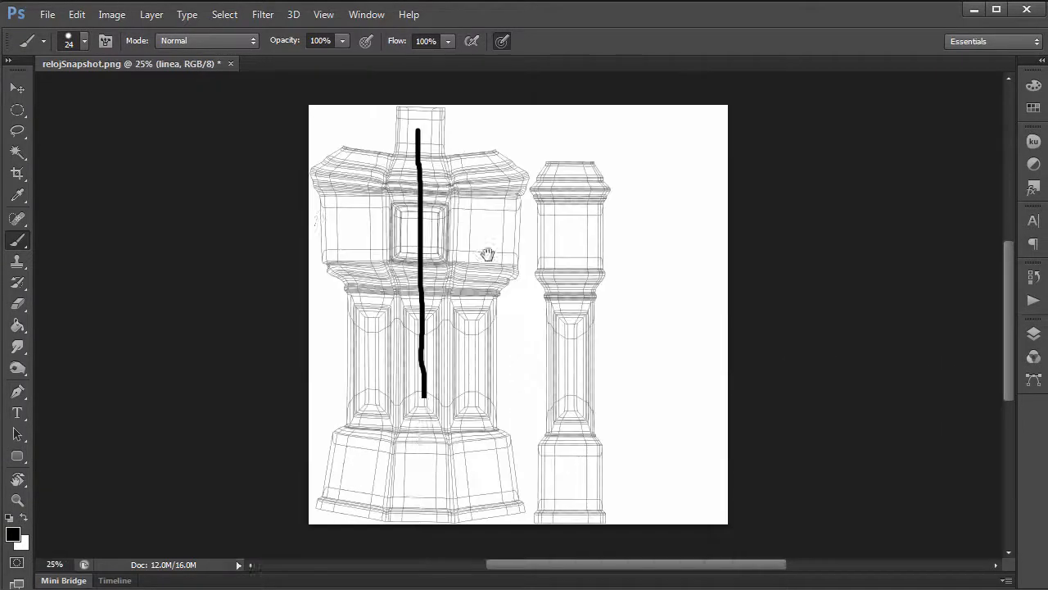
pyautogui.click(1032, 333)
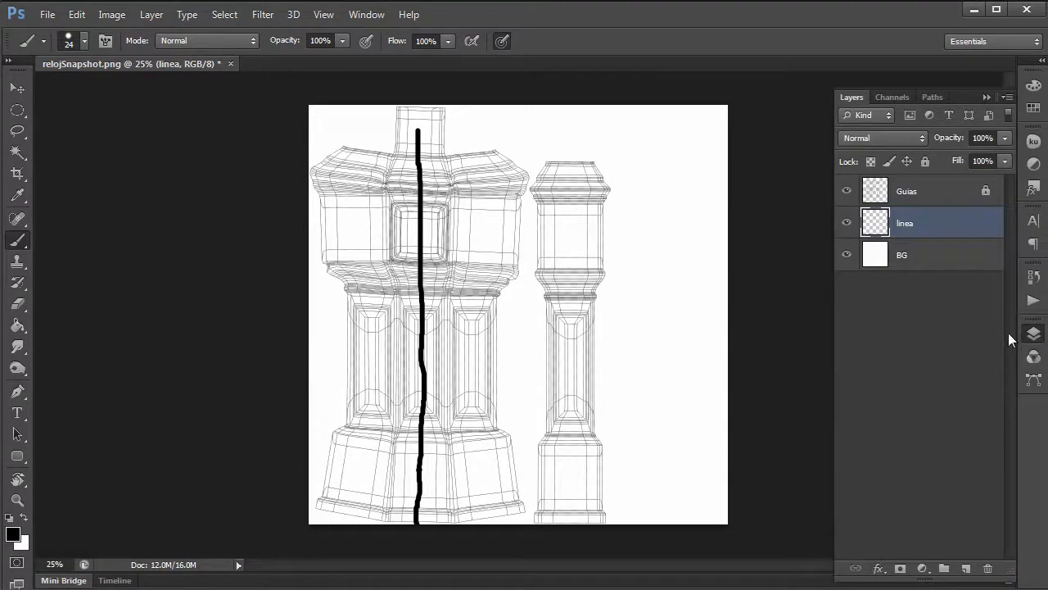
pyautogui.click(846, 191)
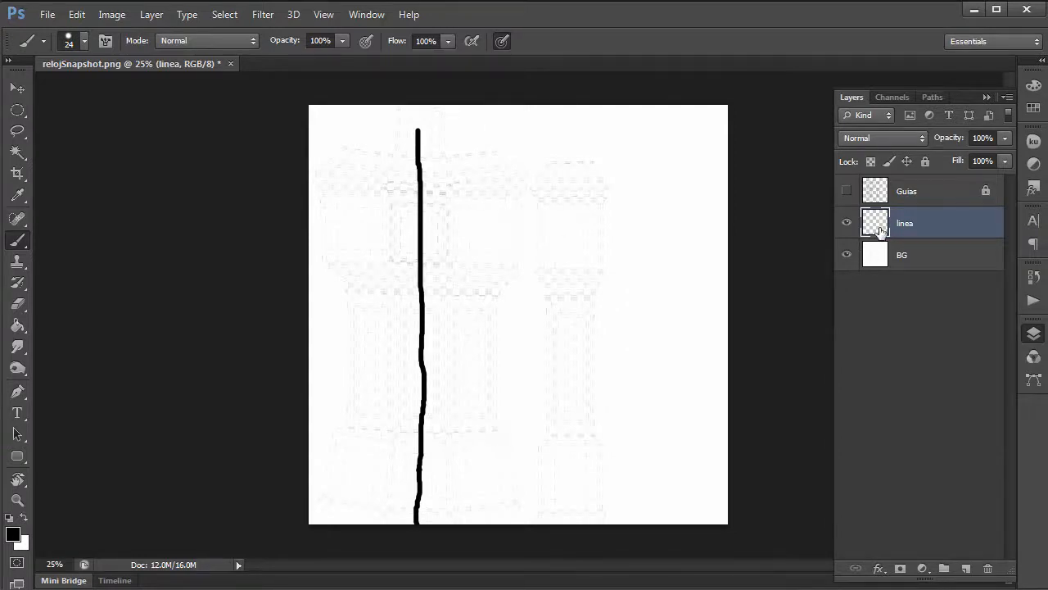
pyautogui.click(847, 222)
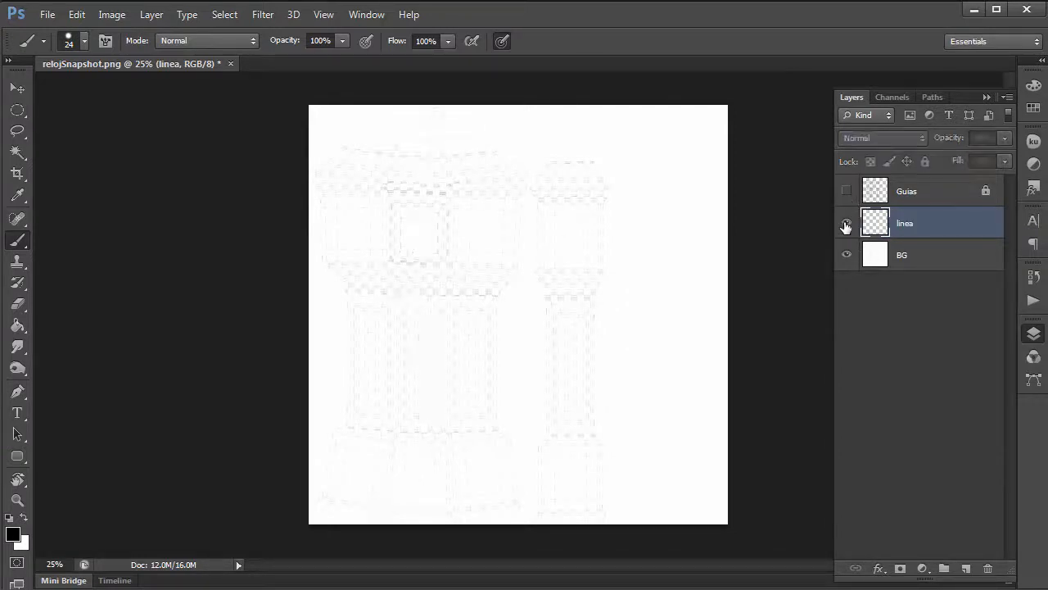
pyautogui.click(847, 224)
pyautogui.click(904, 258)
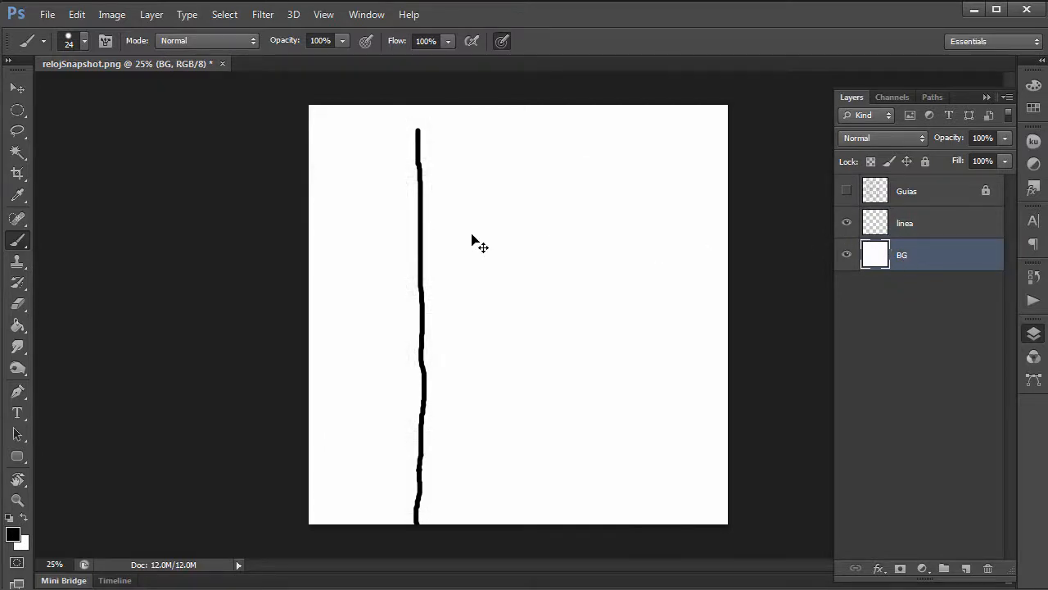
# - Save a copy of the document to the sourceimages folder as testColorReloj in Targa format at 16 bits/pixel
pyautogui.hotkey('ctrl', 'shift', 's')
pyautogui.moveTo(461, 90); pyautogui.dragTo(202, 36)
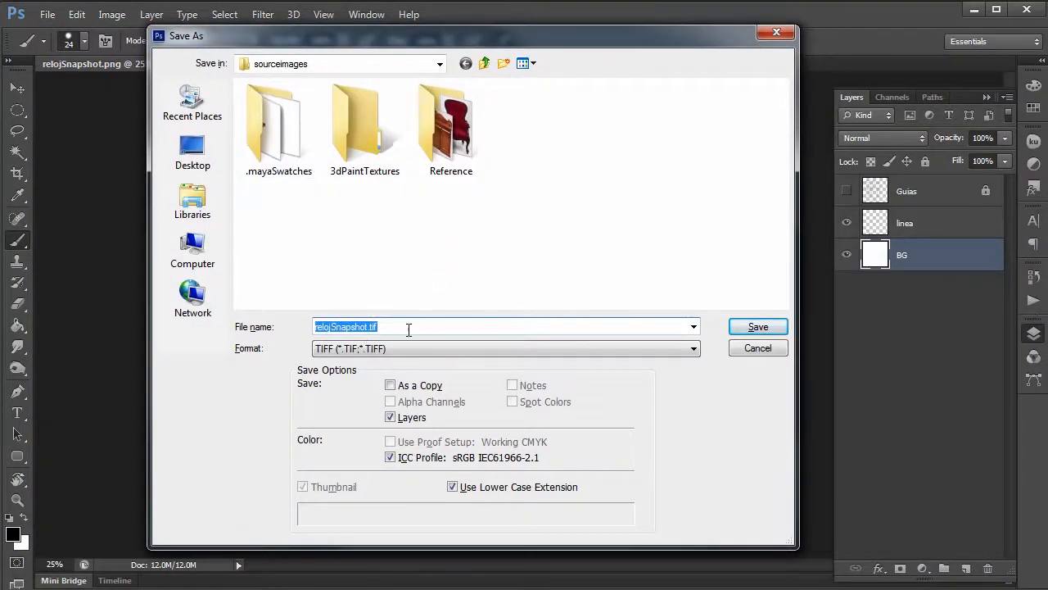
pyautogui.write('te')
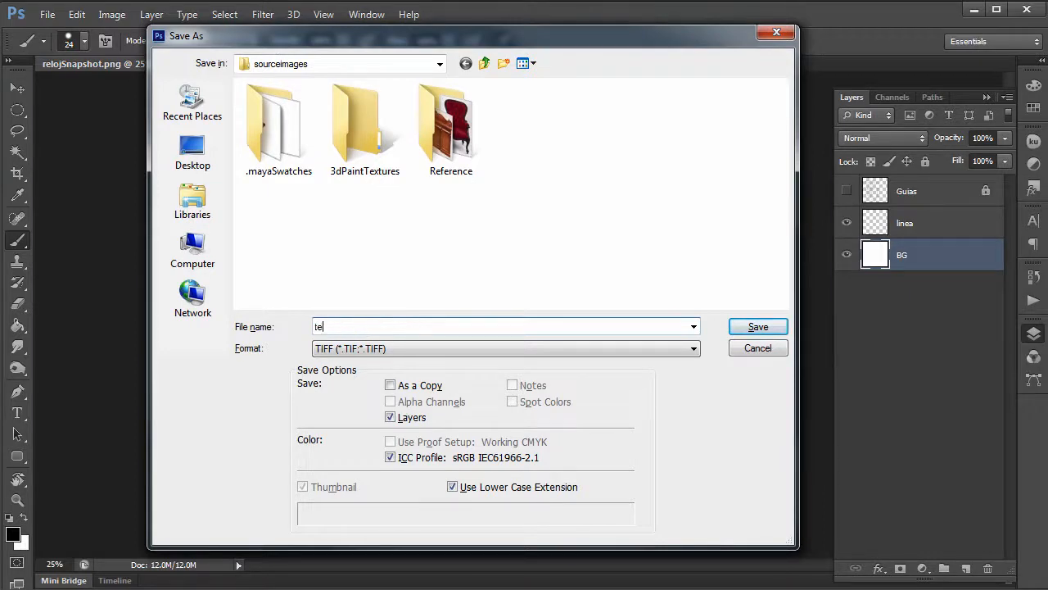
pyautogui.write('stColorReloj')
pyautogui.press('Tab')
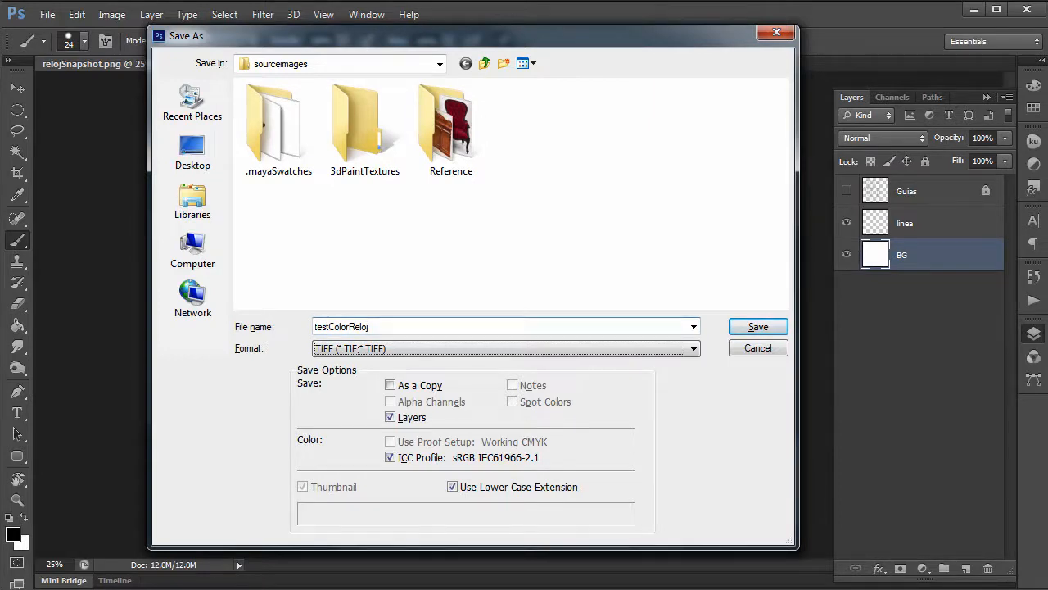
pyautogui.click(411, 351)
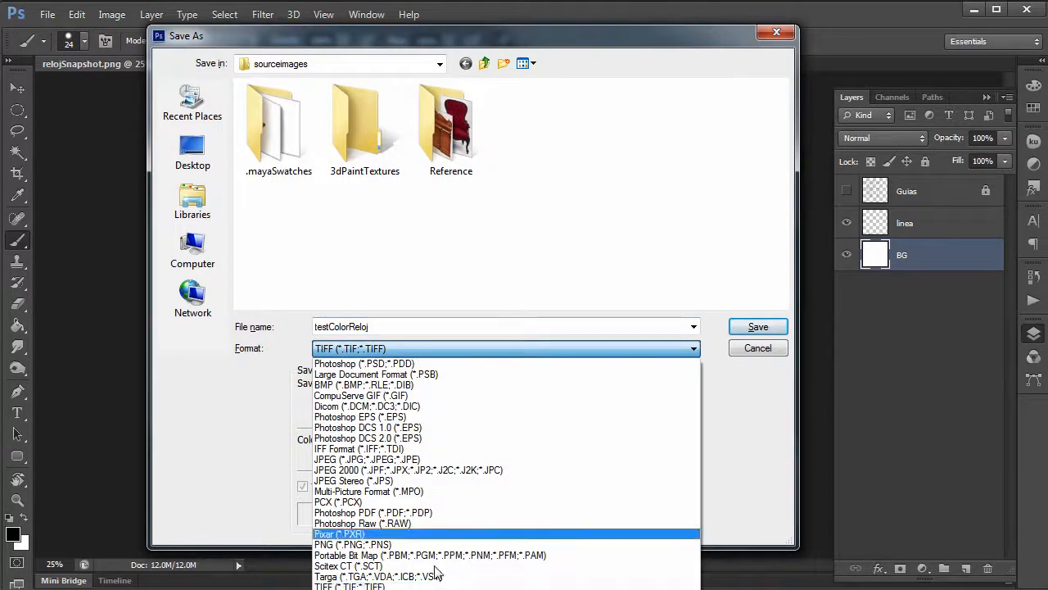
pyautogui.click(377, 575)
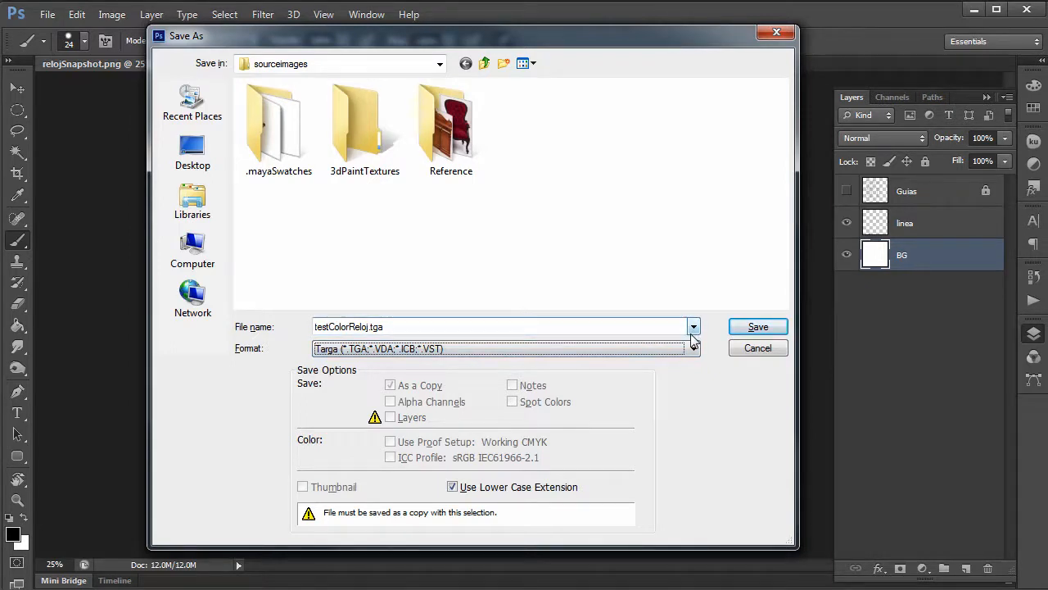
pyautogui.click(751, 327)
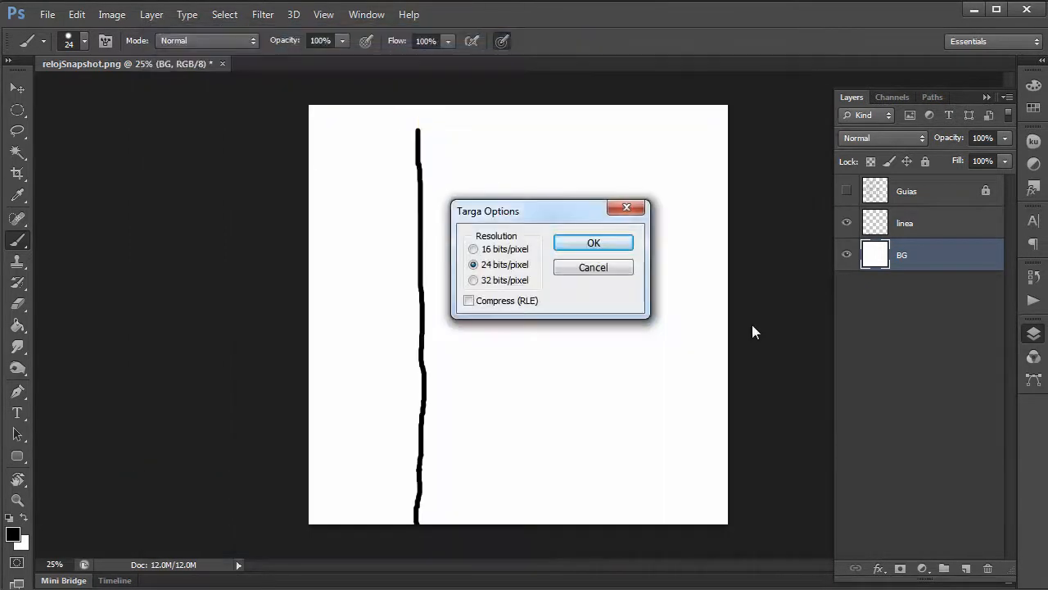
pyautogui.click(486, 250)
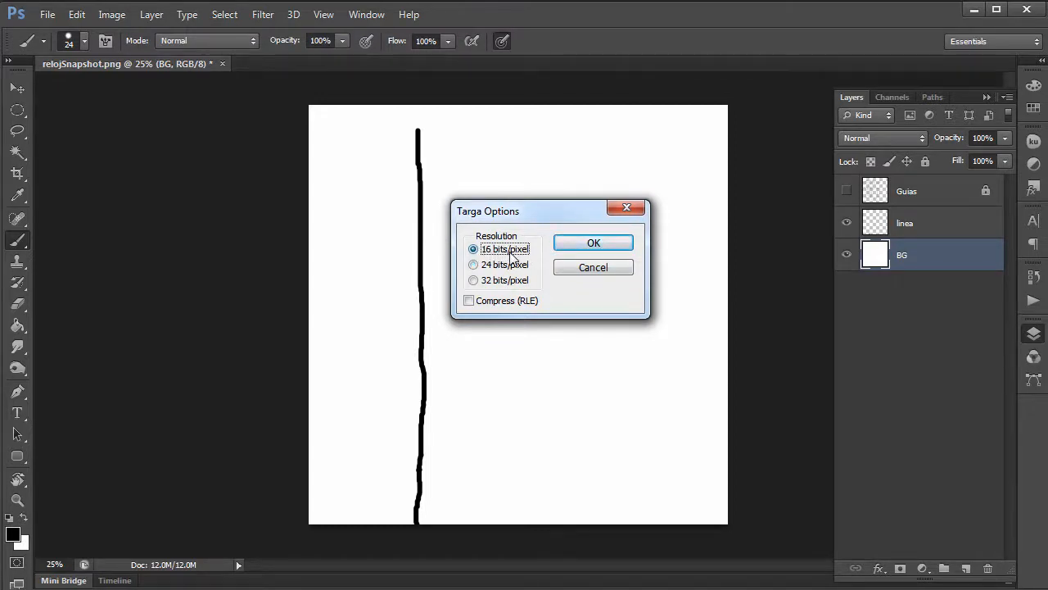
pyautogui.click(583, 244)
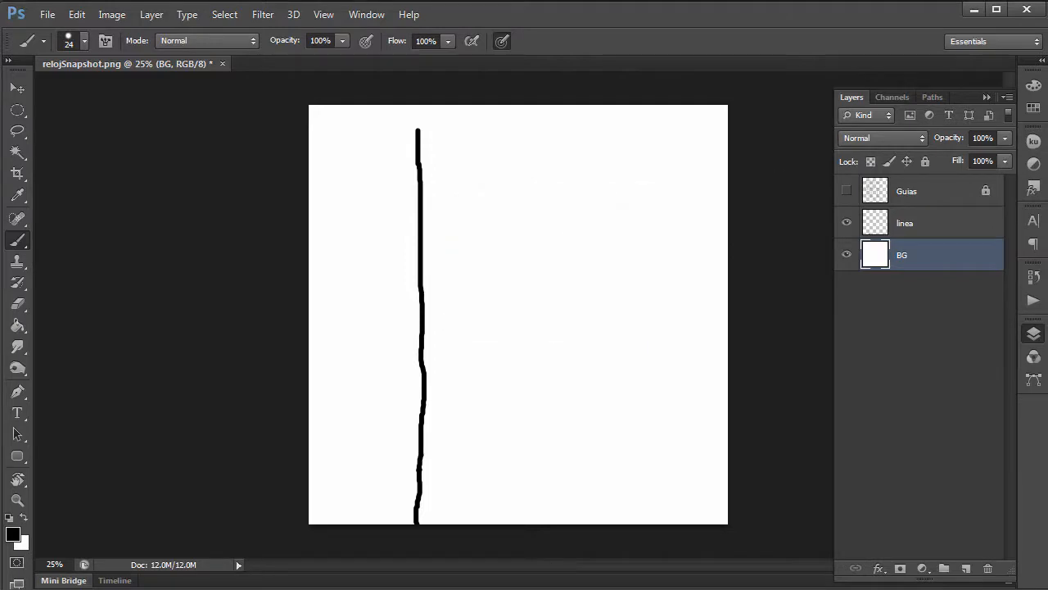
# - Switch to Maya and assign a new mental ray mia_material_x_passes material to the clock mesh
pyautogui.click(974, 9)
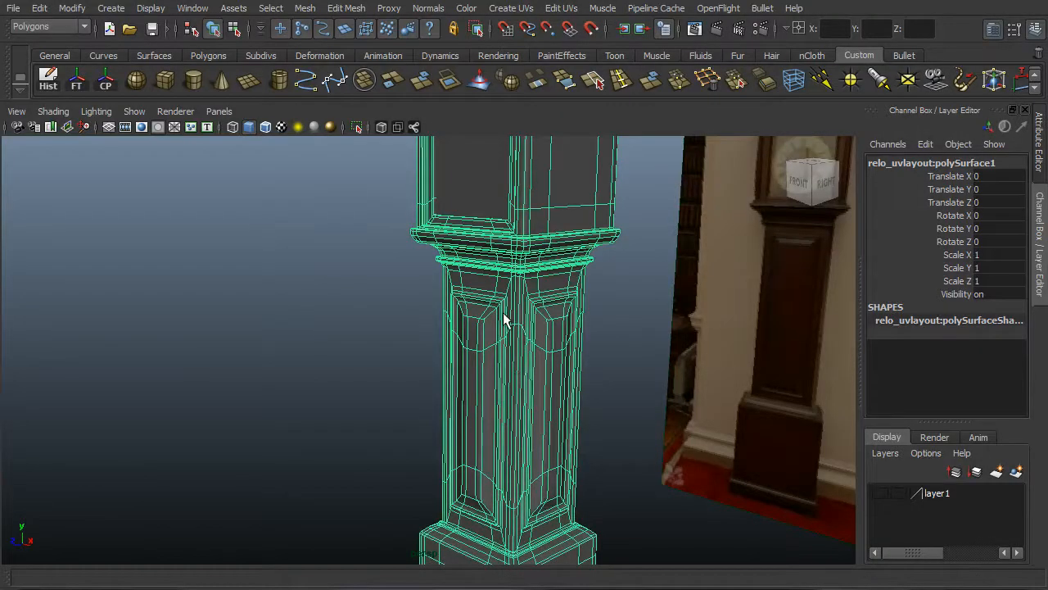
pyautogui.keyDown('alt'); pyautogui.moveTo(592, 330); pyautogui.dragTo(437, 302, button='middle'); pyautogui.keyUp('alt')
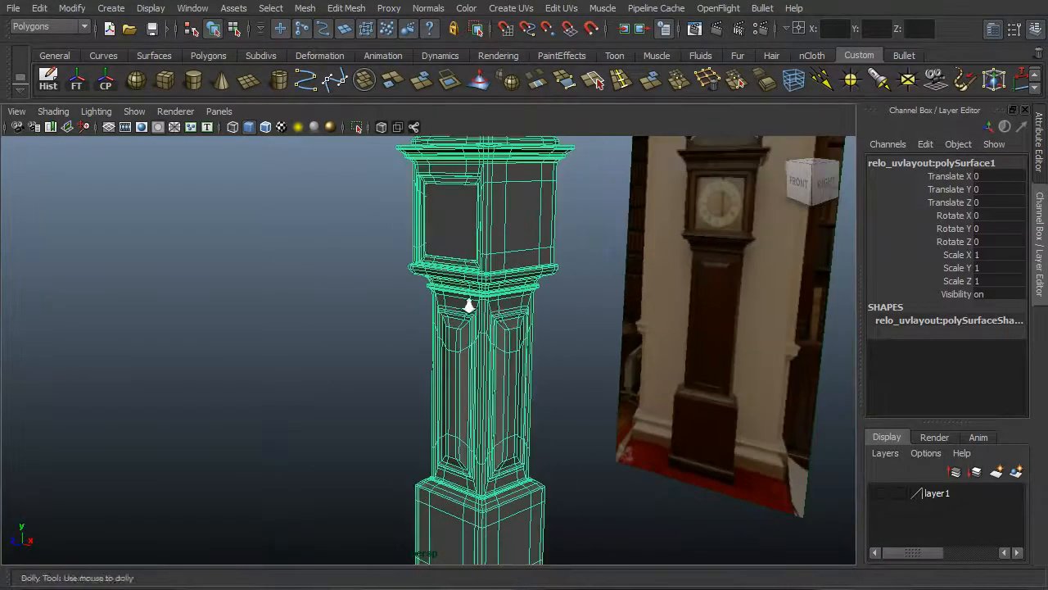
pyautogui.keyDown('alt'); pyautogui.moveTo(469, 306); pyautogui.dragTo(420, 291, button='right'); pyautogui.keyUp('alt')
pyautogui.moveTo(420, 291)
pyautogui.keyDown('alt'); pyautogui.mouseDown()
pyautogui.moveTo(437, 295)
pyautogui.moveTo(426, 298)
pyautogui.mouseUp(); pyautogui.keyUp('alt')
pyautogui.keyDown('alt'); pyautogui.moveTo(426, 298); pyautogui.dragTo(491, 320, button='right'); pyautogui.keyUp('alt')
pyautogui.keyDown('alt'); pyautogui.moveTo(475, 308); pyautogui.dragTo(347, 264, button='middle'); pyautogui.keyUp('alt')
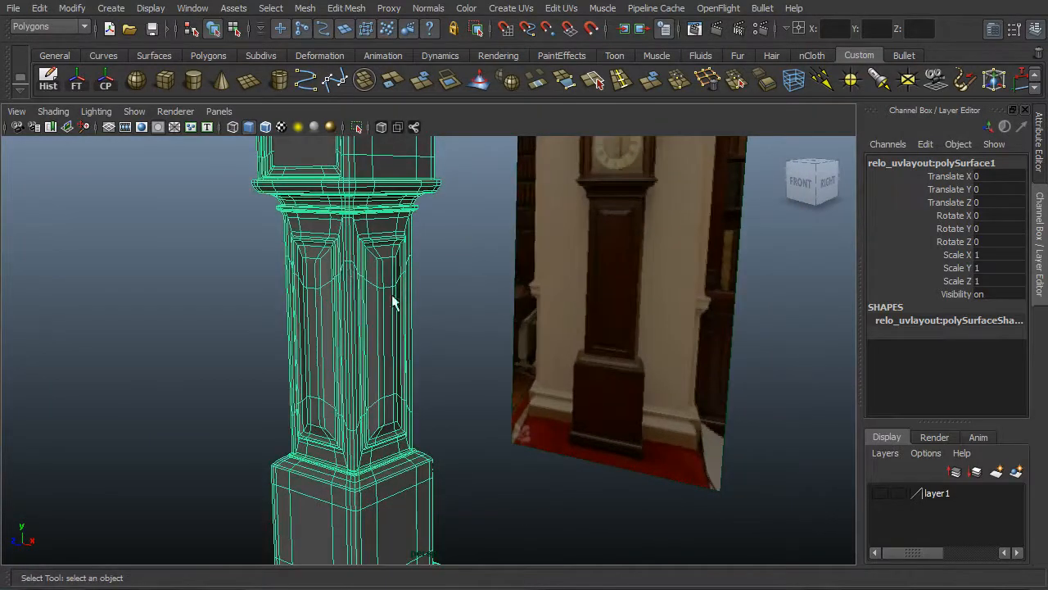
pyautogui.rightClick(357, 298)
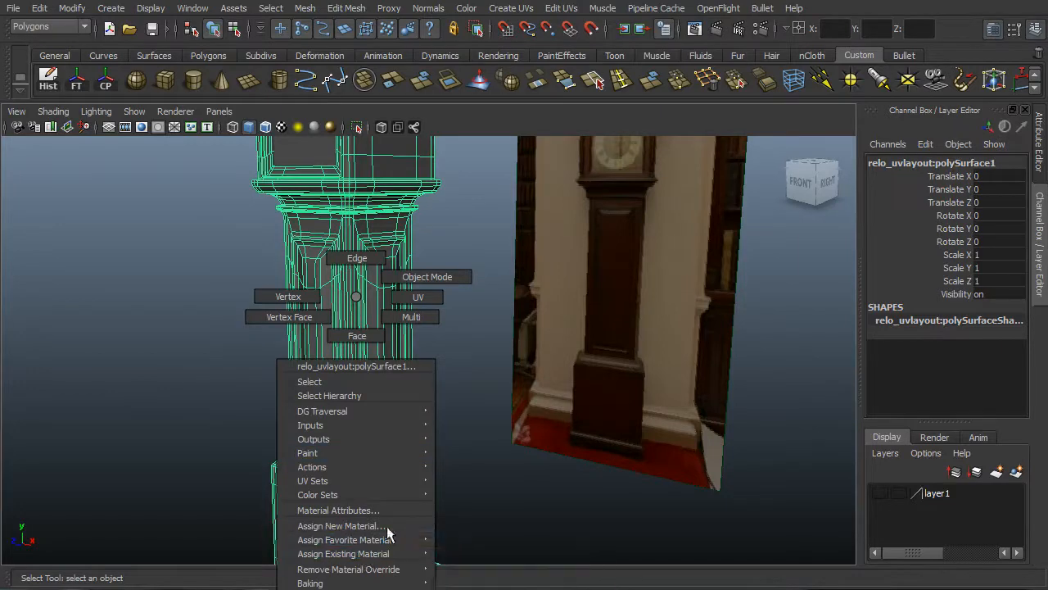
pyautogui.click(361, 526)
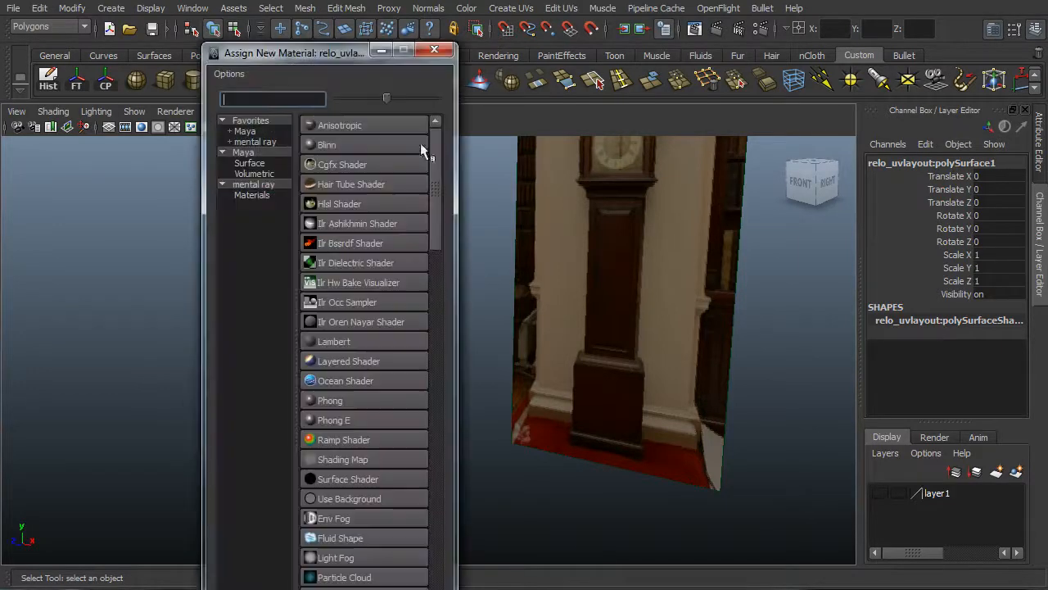
pyautogui.click(264, 195)
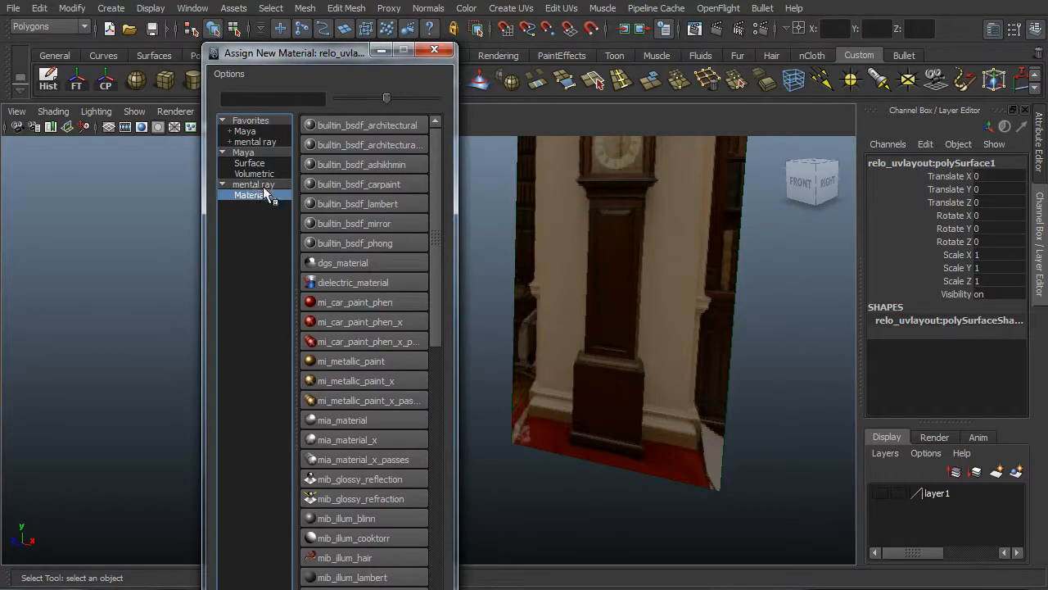
pyautogui.click(399, 458)
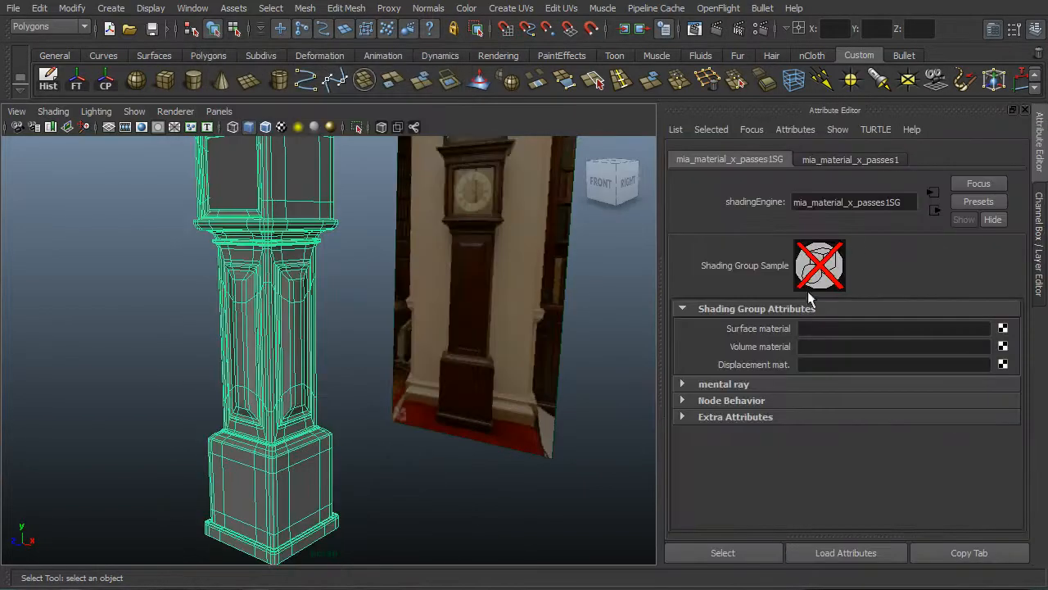
# - Rename the clock's new material as reloj_miaMat
pyautogui.click(835, 159)
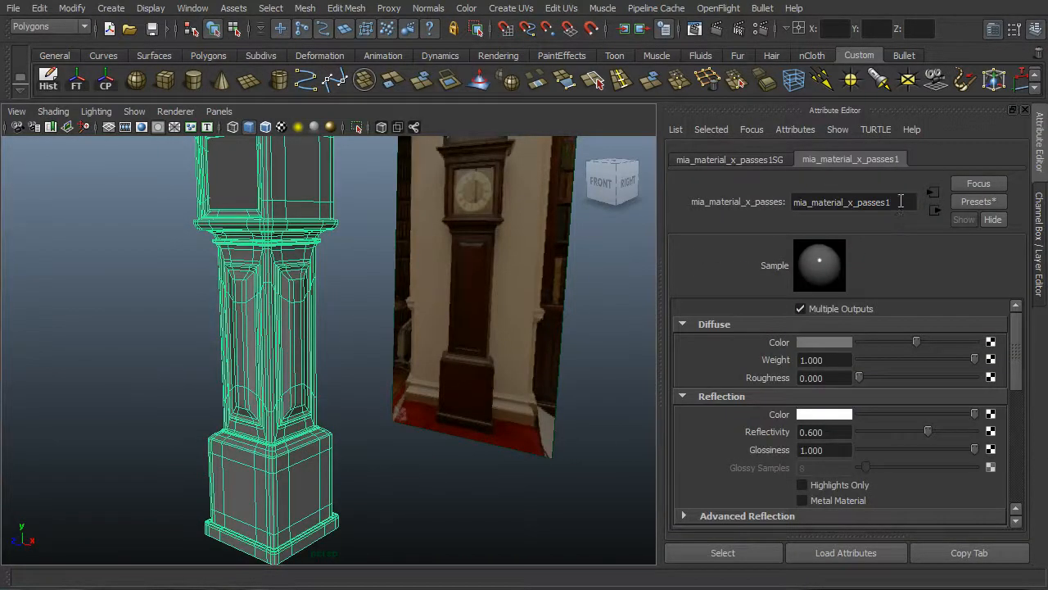
pyautogui.moveTo(901, 201); pyautogui.dragTo(672, 198)
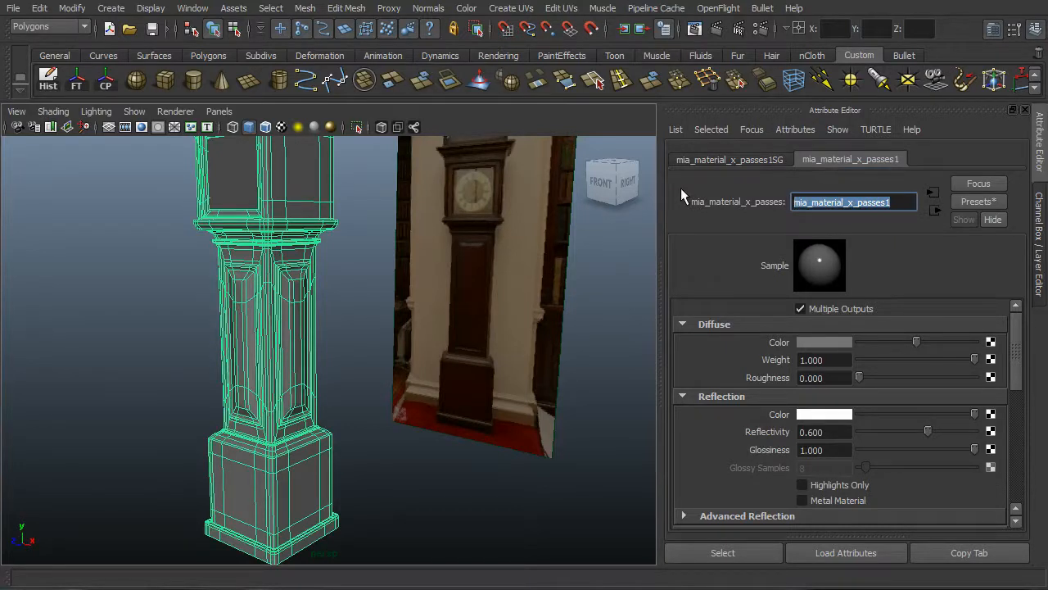
pyautogui.write('rel')
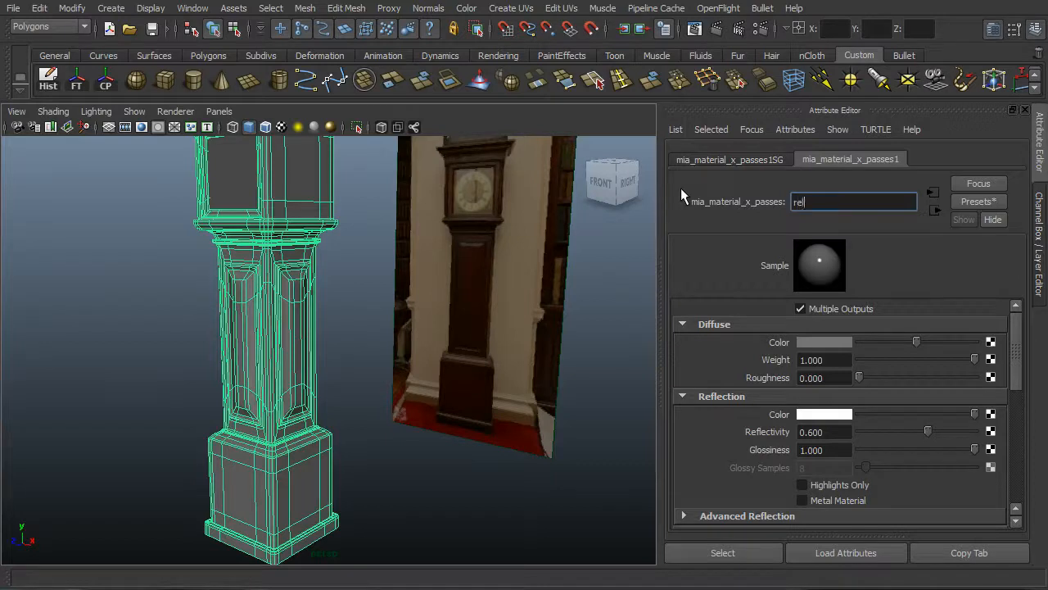
pyautogui.write('oj_miaMat')
pyautogui.press('Return')
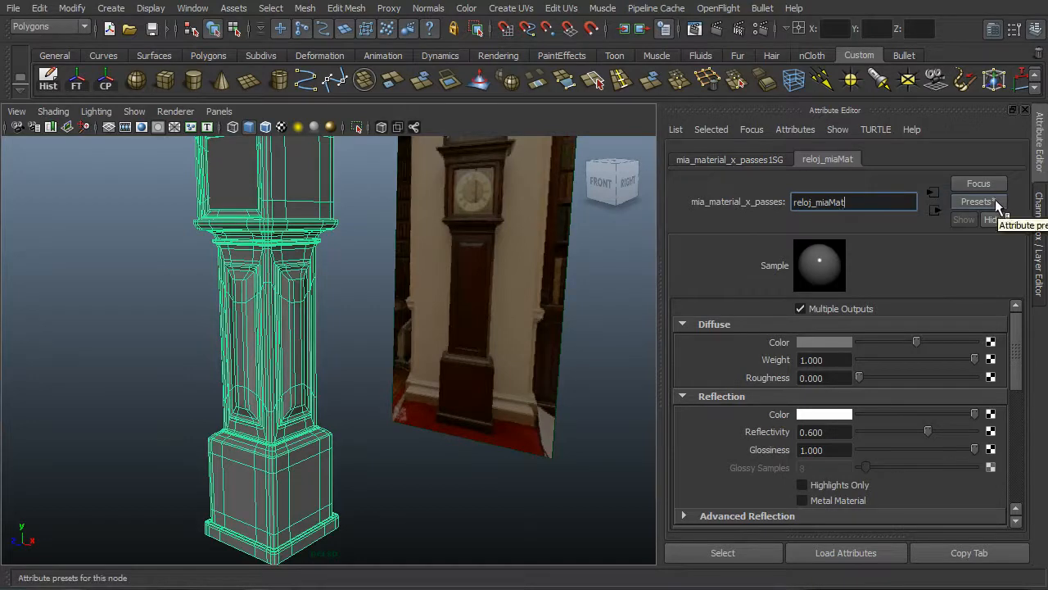
# - Connect a File texture to the material's diffuse color and load testColorReloj.tga as its image
pyautogui.click(990, 345)
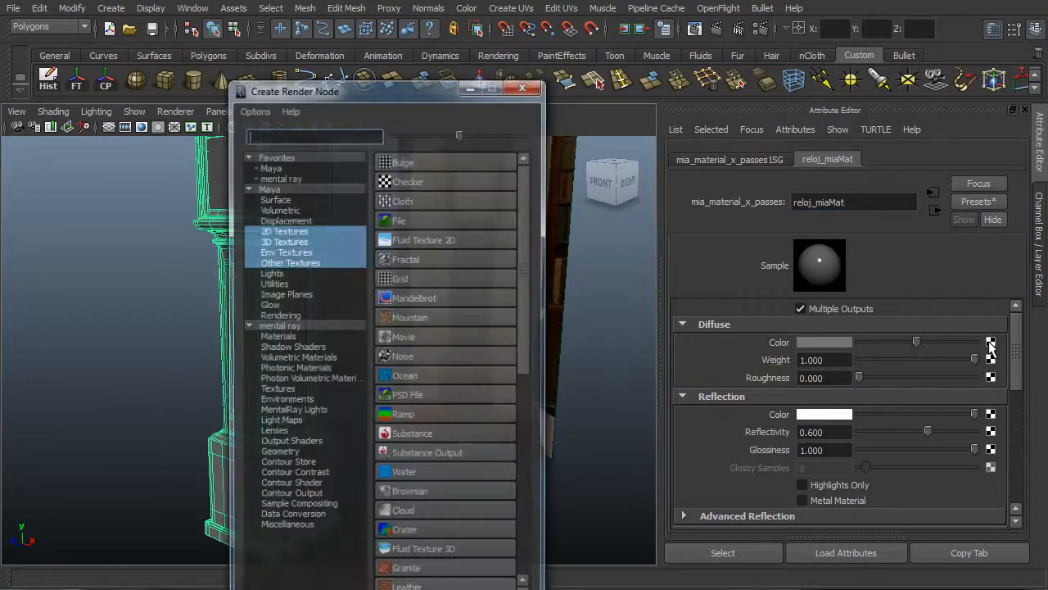
pyautogui.moveTo(417, 75); pyautogui.dragTo(443, 30)
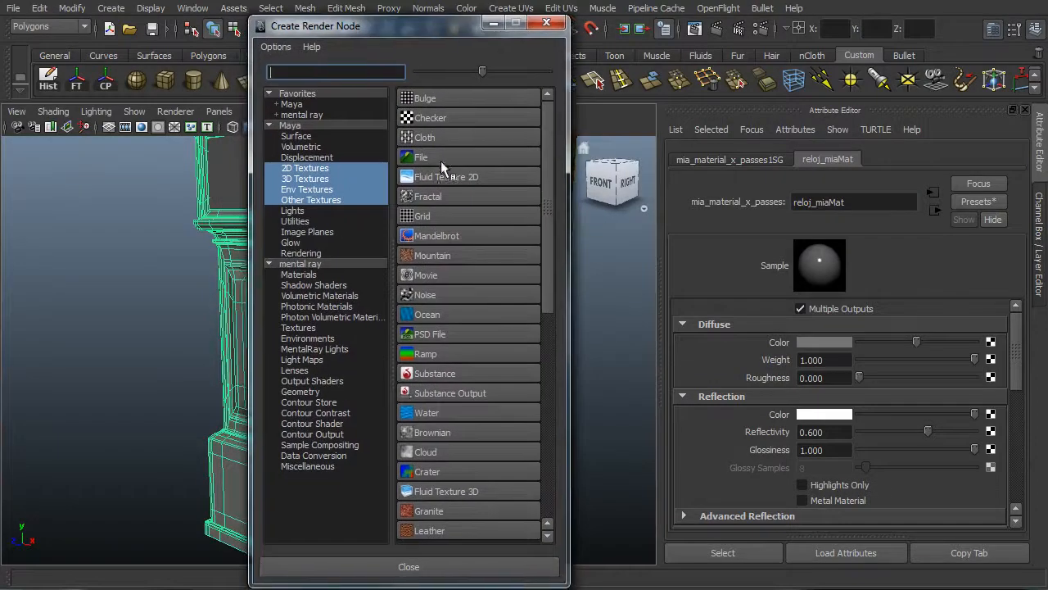
pyautogui.click(443, 156)
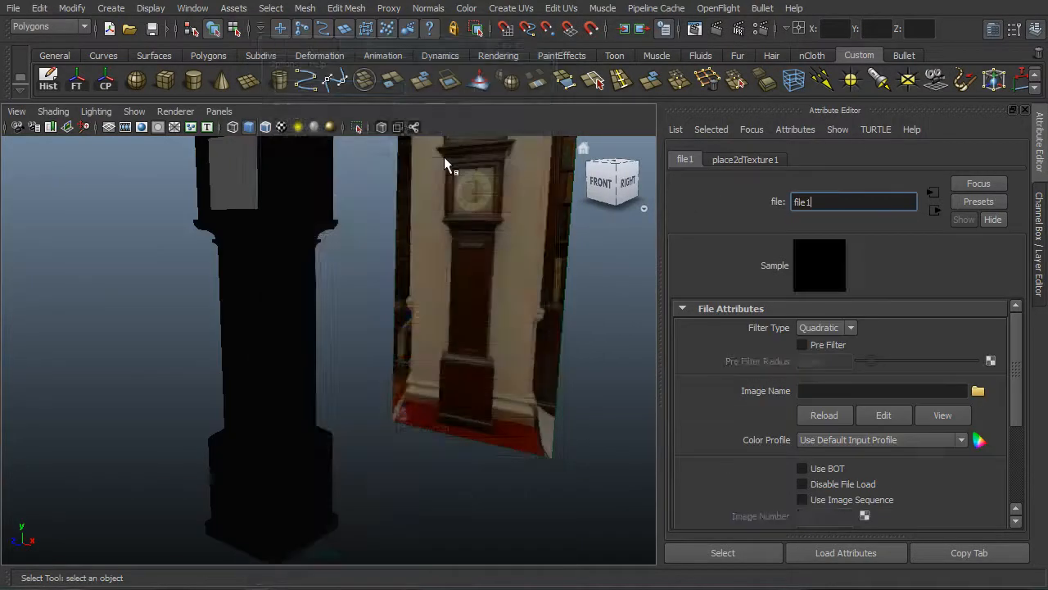
pyautogui.click(979, 395)
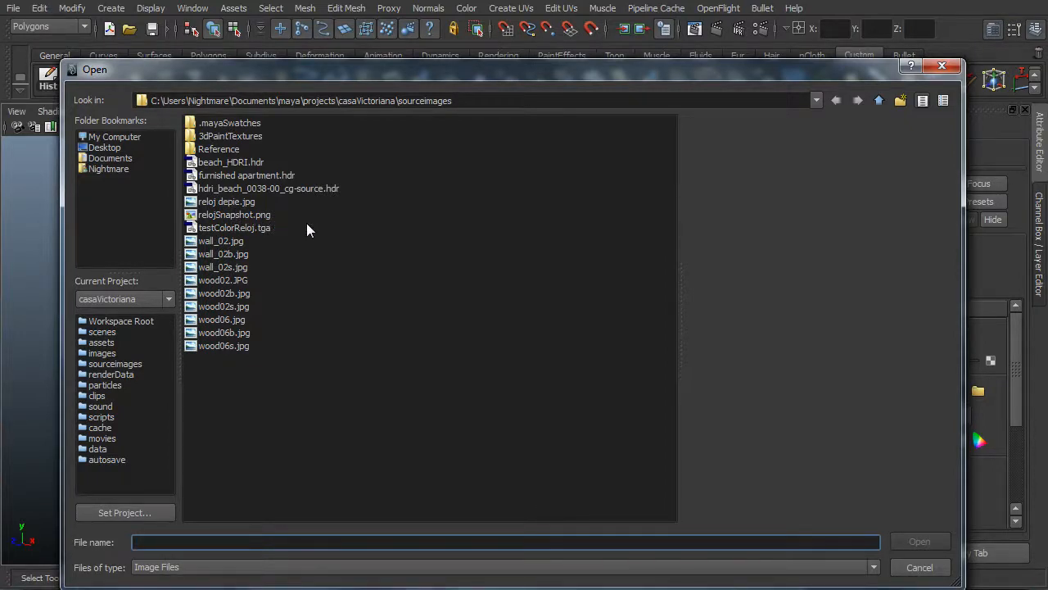
pyautogui.doubleClick(237, 228)
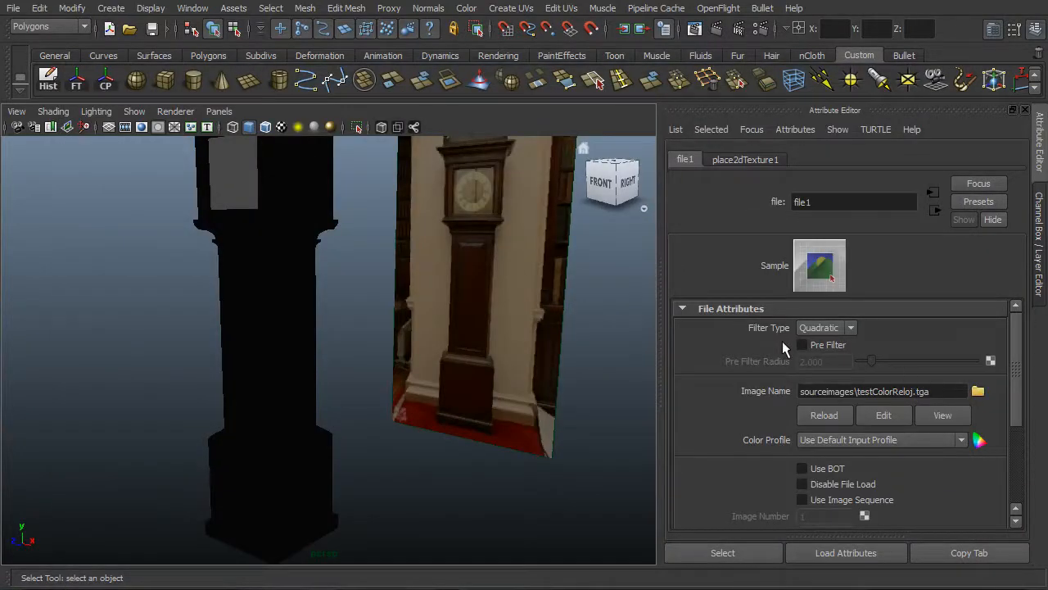
# - Set the clock's displayed texture to file1 in the UV Texture Editor and inspect the painted line on the model from the front and sides
pyautogui.keyDown('alt'); pyautogui.moveTo(371, 313); pyautogui.dragTo(374, 320); pyautogui.keyUp('alt')
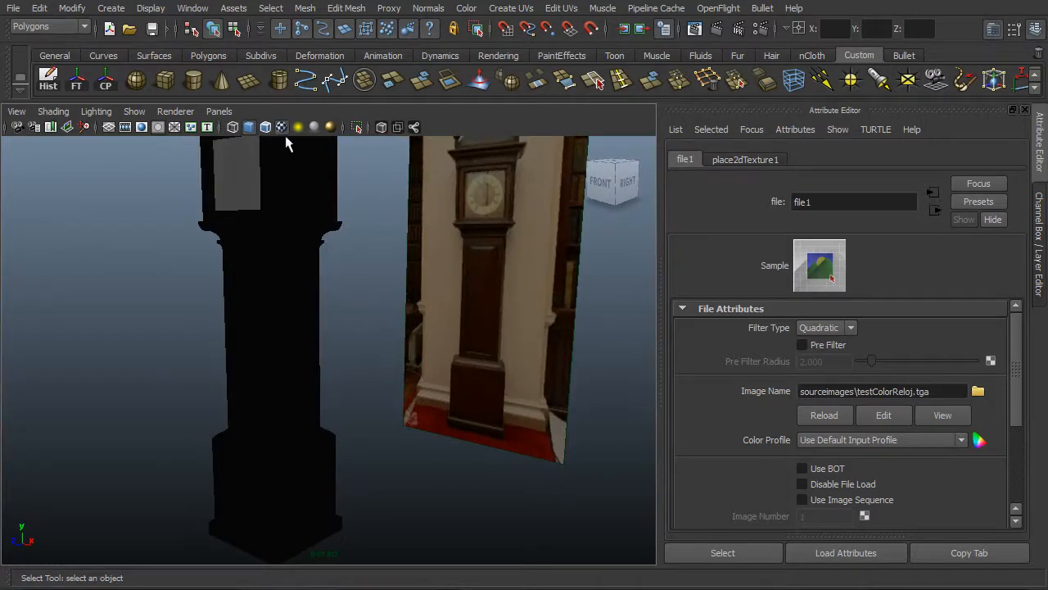
pyautogui.click(287, 246)
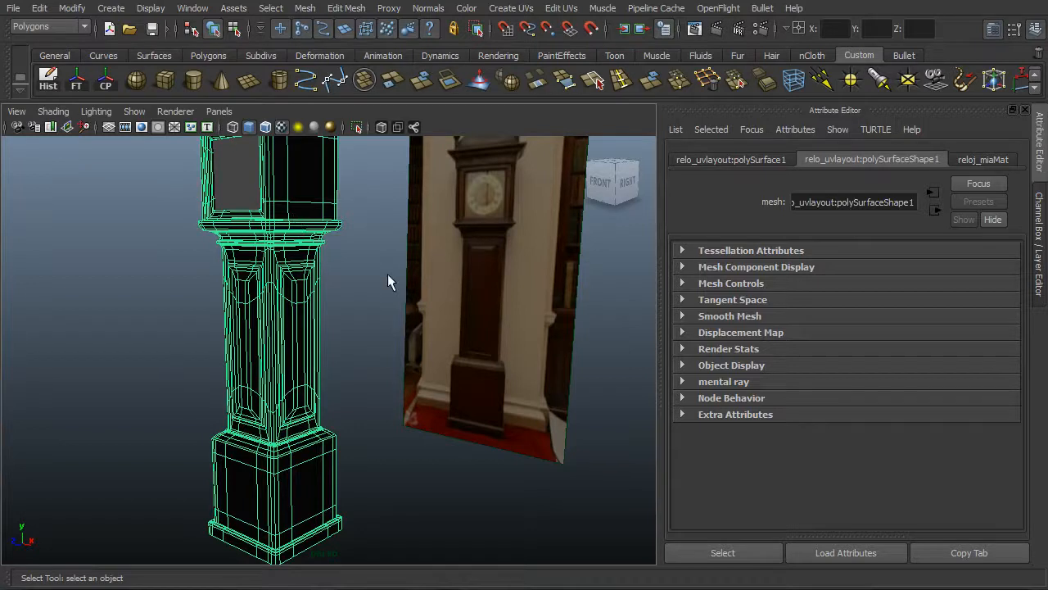
pyautogui.click(335, 288)
pyautogui.click(237, 319)
pyautogui.click(204, 469)
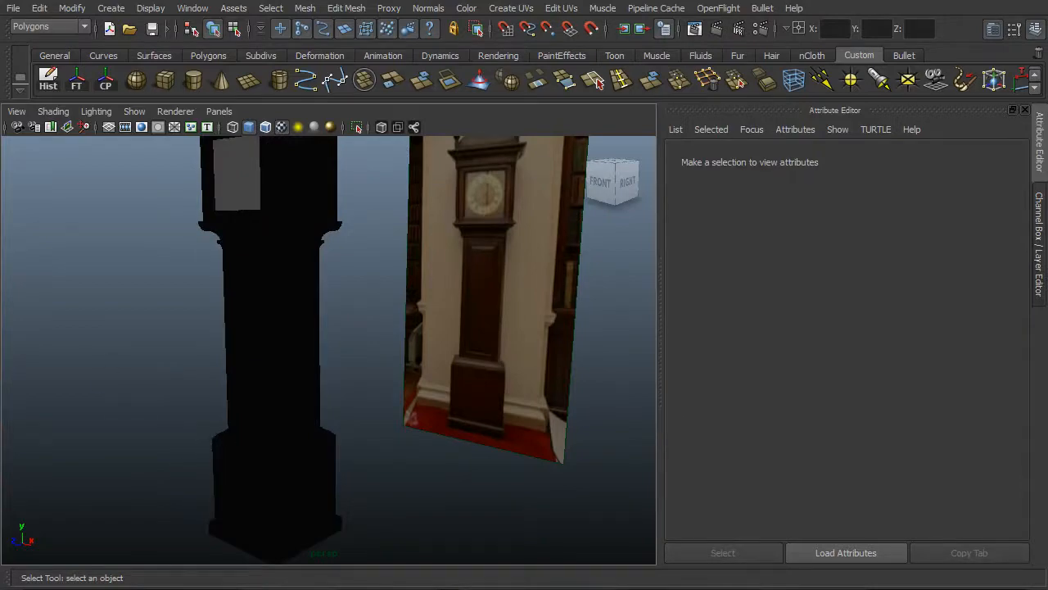
pyautogui.moveTo(164, 544); pyautogui.dragTo(238, 508)
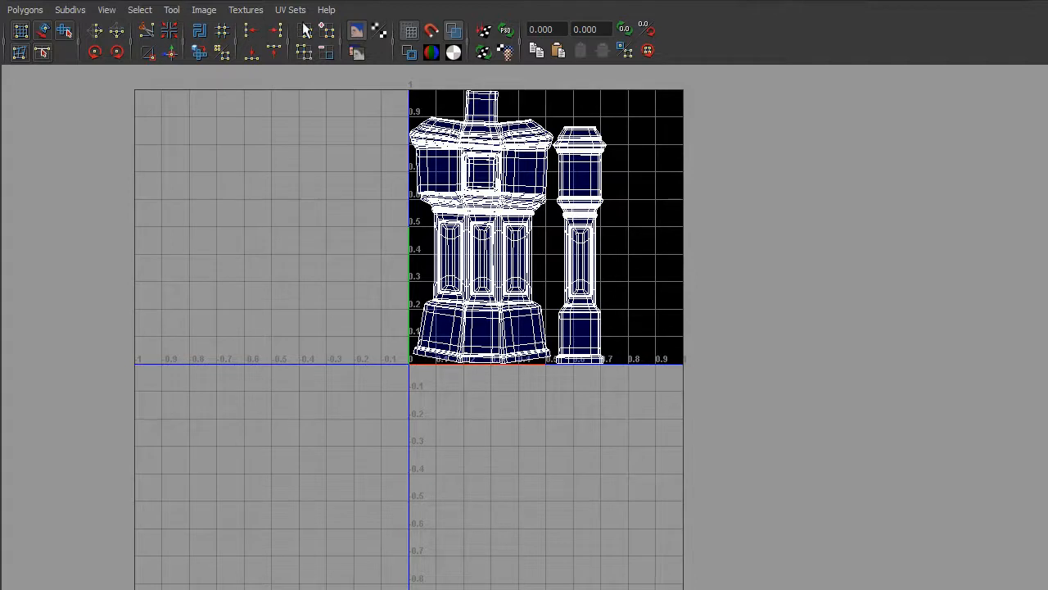
pyautogui.click(254, 13)
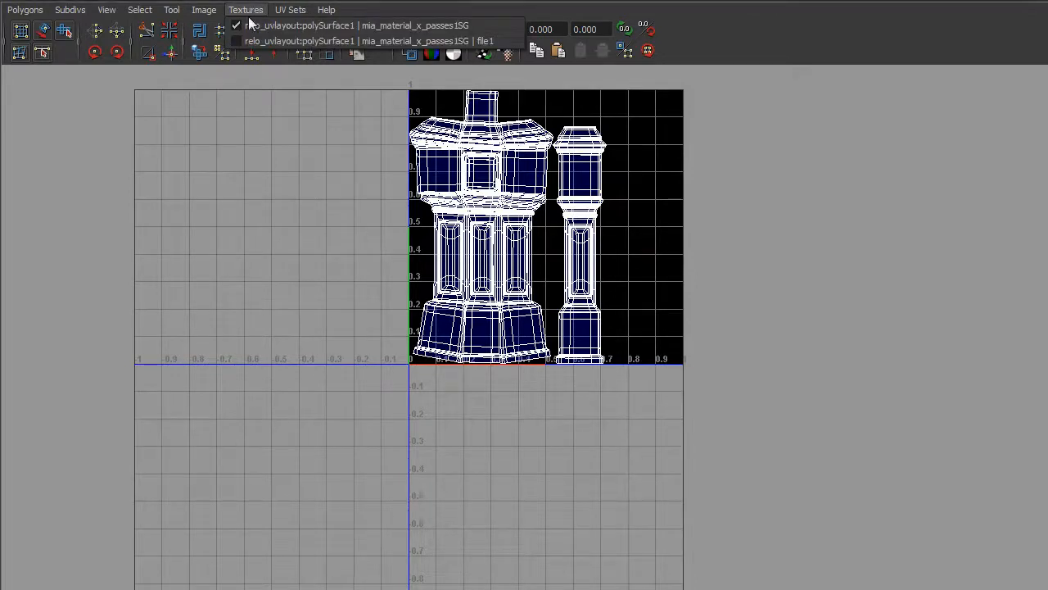
pyautogui.click(271, 41)
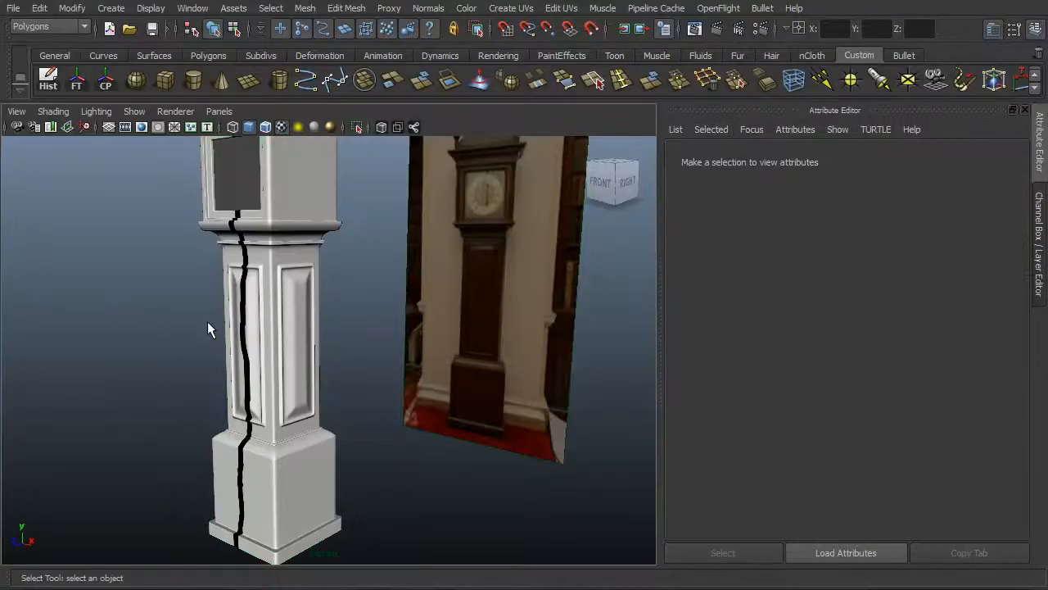
pyautogui.keyDown('alt'); pyautogui.moveTo(207, 321); pyautogui.dragTo(260, 317, button='right'); pyautogui.keyUp('alt')
pyautogui.keyDown('alt'); pyautogui.moveTo(262, 328); pyautogui.dragTo(369, 263); pyautogui.keyUp('alt')
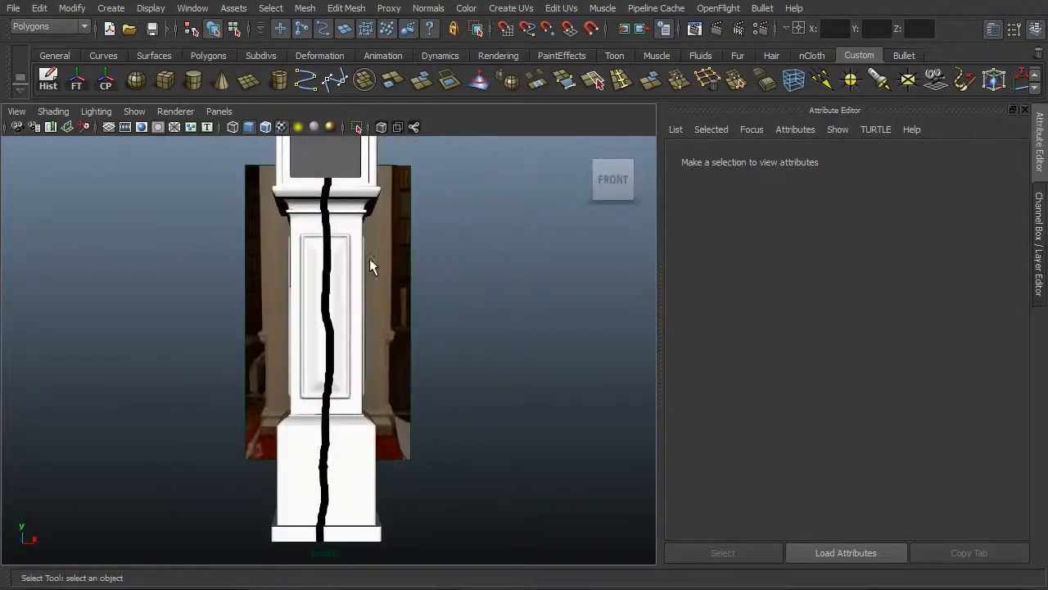
pyautogui.keyDown('alt'); pyautogui.moveTo(327, 442); pyautogui.dragTo(288, 267); pyautogui.keyUp('alt')
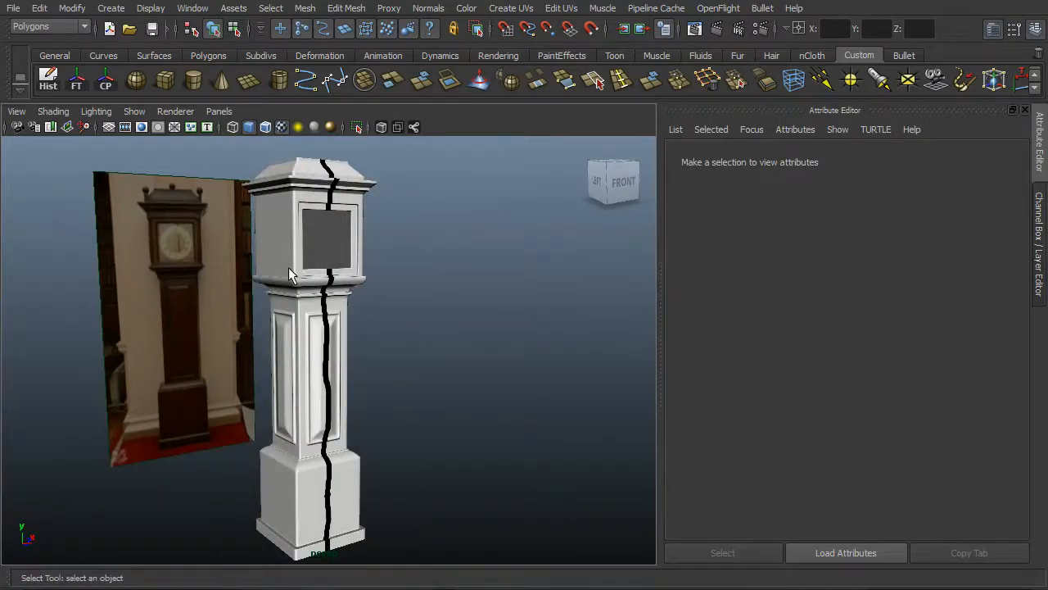
pyautogui.keyDown('alt'); pyautogui.moveTo(376, 288); pyautogui.dragTo(278, 320); pyautogui.keyUp('alt')
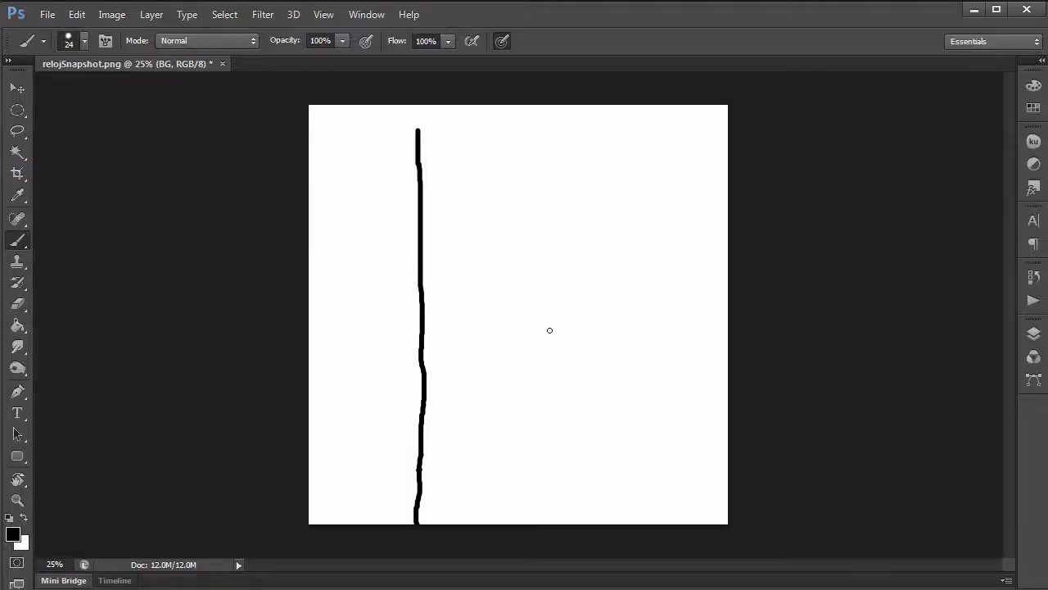
# - Switch back to Photoshop and open wood06.jpg from the sourceimages folder
pyautogui.hotkey('ctrl', 'o')
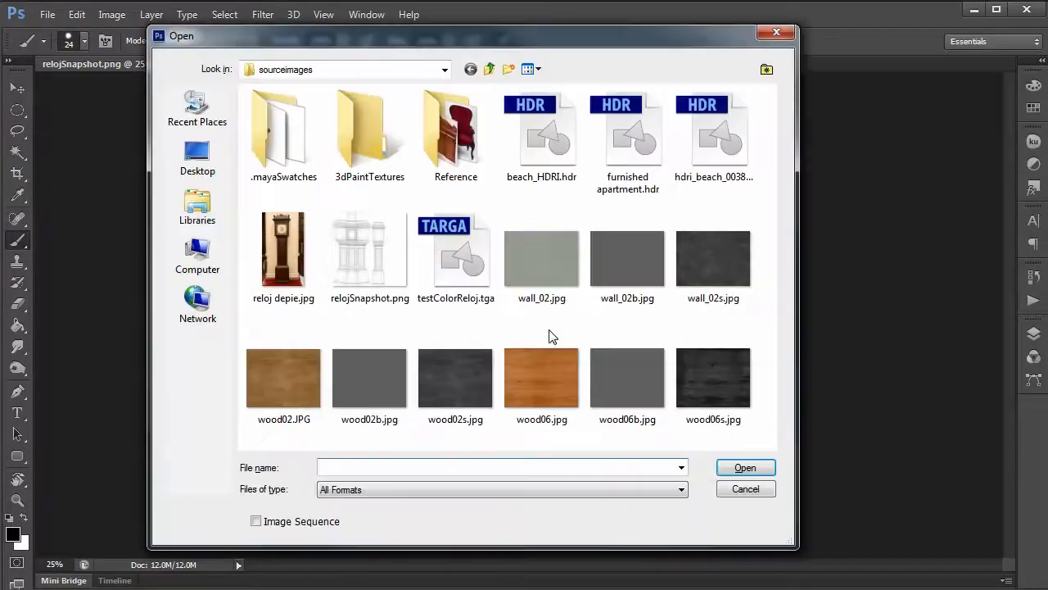
pyautogui.doubleClick(533, 385)
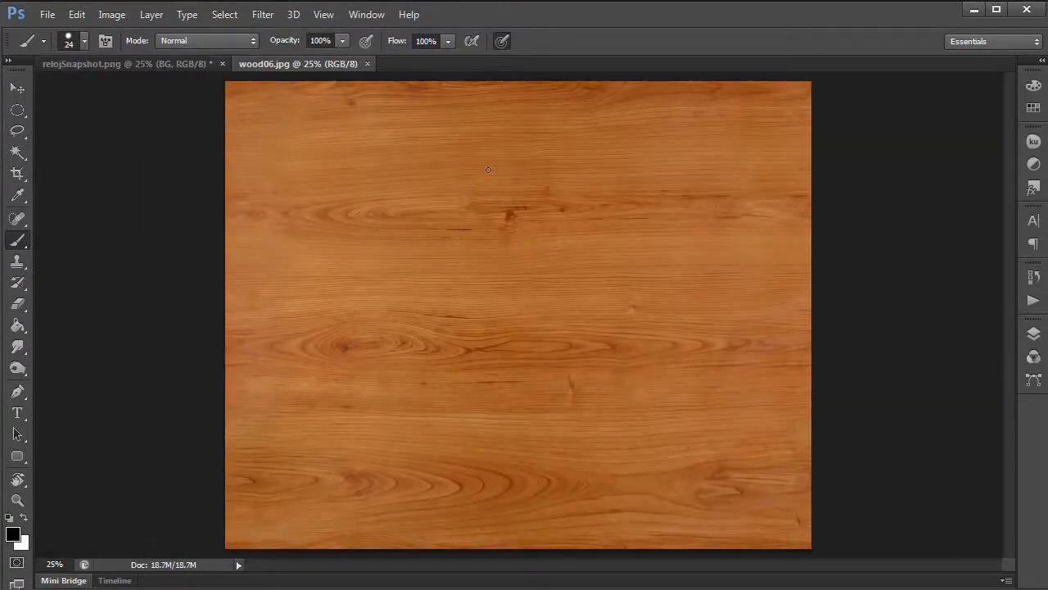
# - Copy the entire wood06.jpg image and paste it into relojSnapshot.png as a new layer above linea, with the Guias layer shown
pyautogui.hotkey('ctrl', 'a')
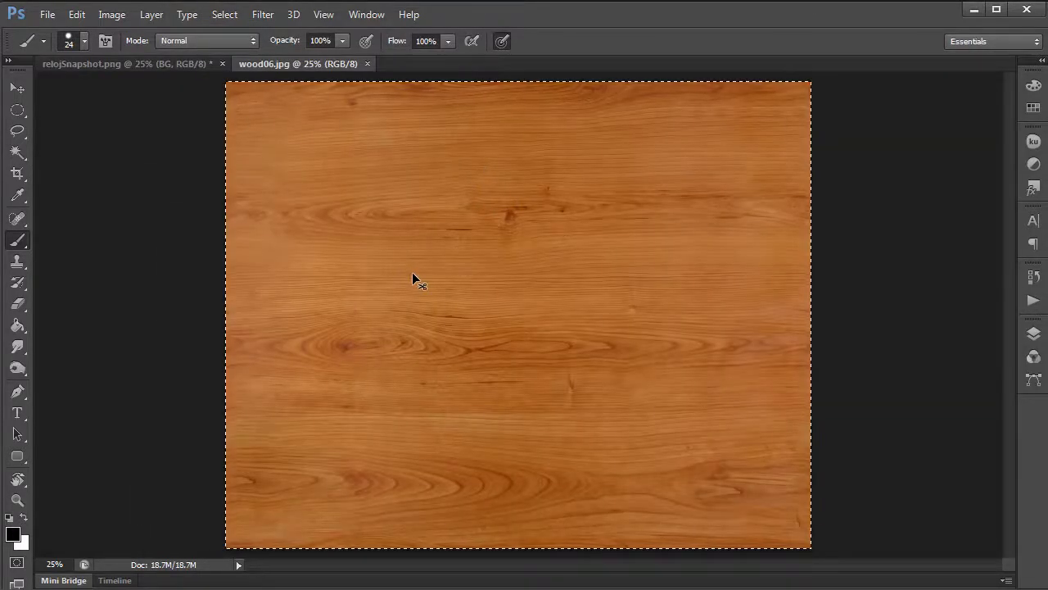
pyautogui.hotkey('ctrl', 'Tab')
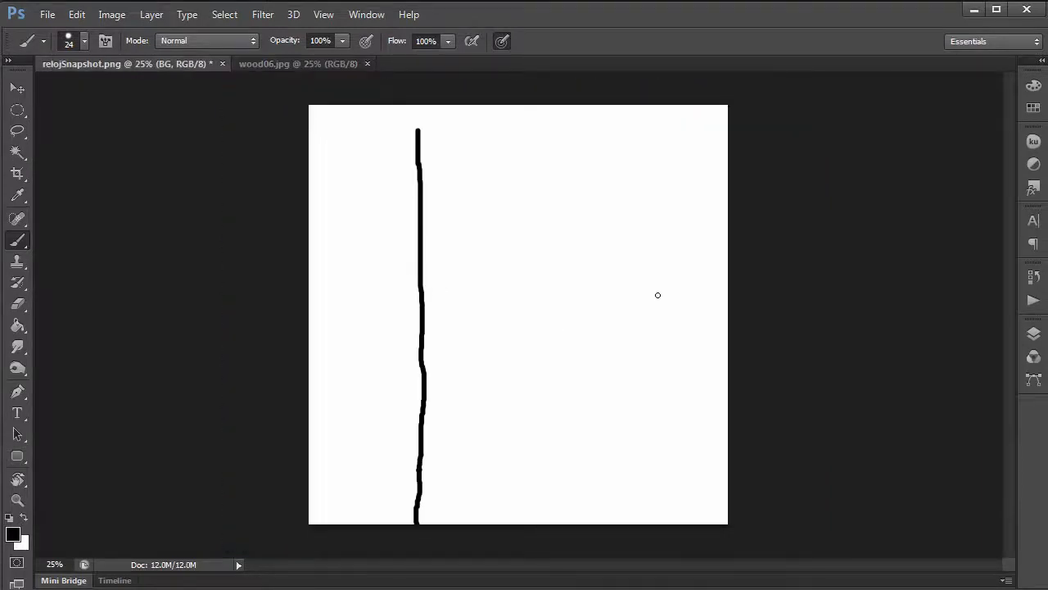
pyautogui.click(1033, 334)
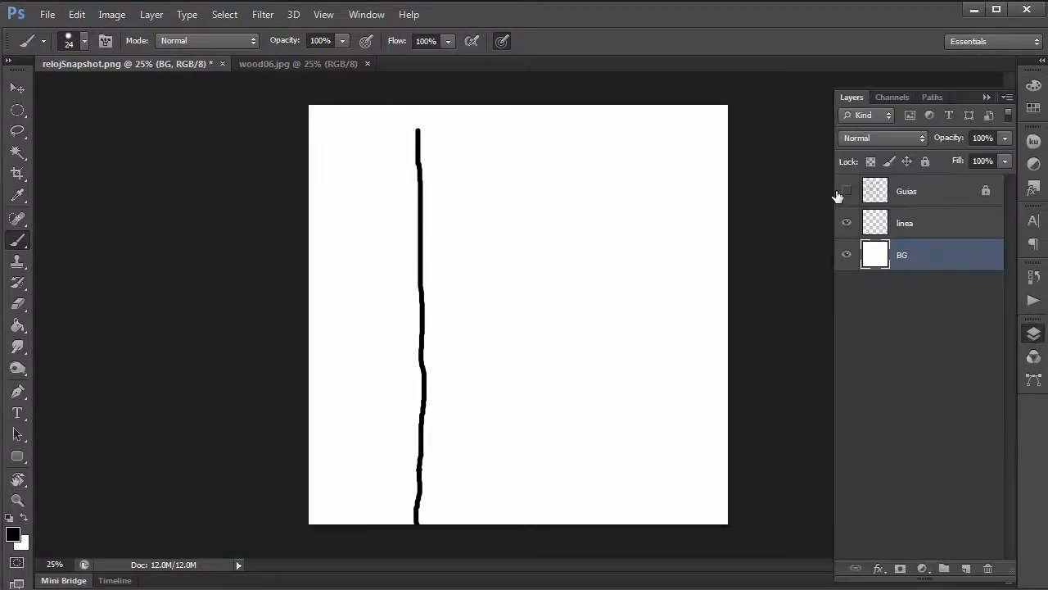
pyautogui.click(897, 223)
pyautogui.hotkey('ctrl', 'v')
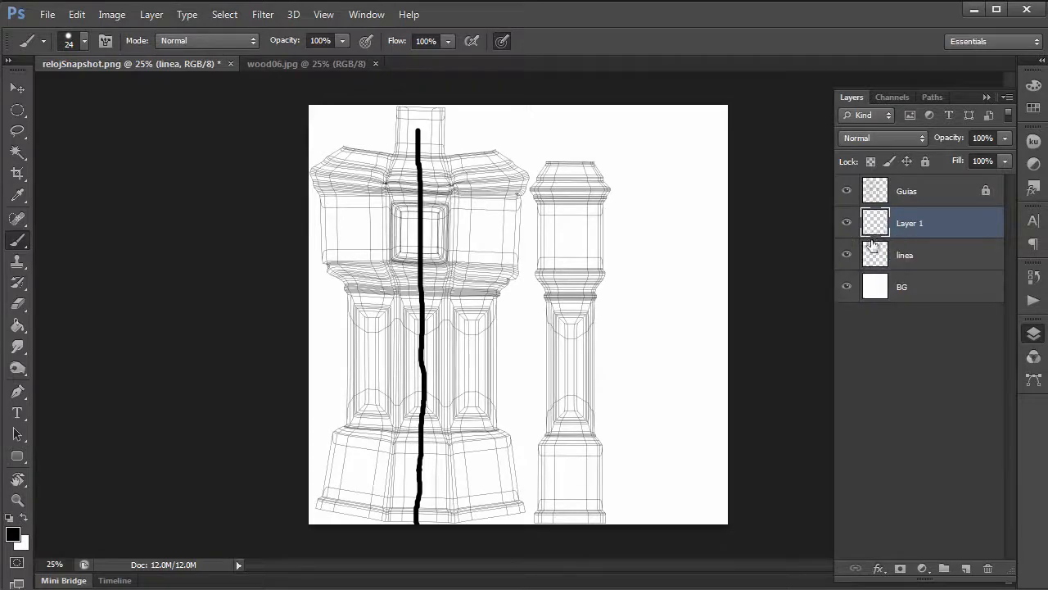
# - Rotate the pasted wood layer 90° so its grain runs vertically over the clock's UV guides
pyautogui.keyDown('alt'); pyautogui.scroll(2, 412, 206); pyautogui.keyUp('alt')
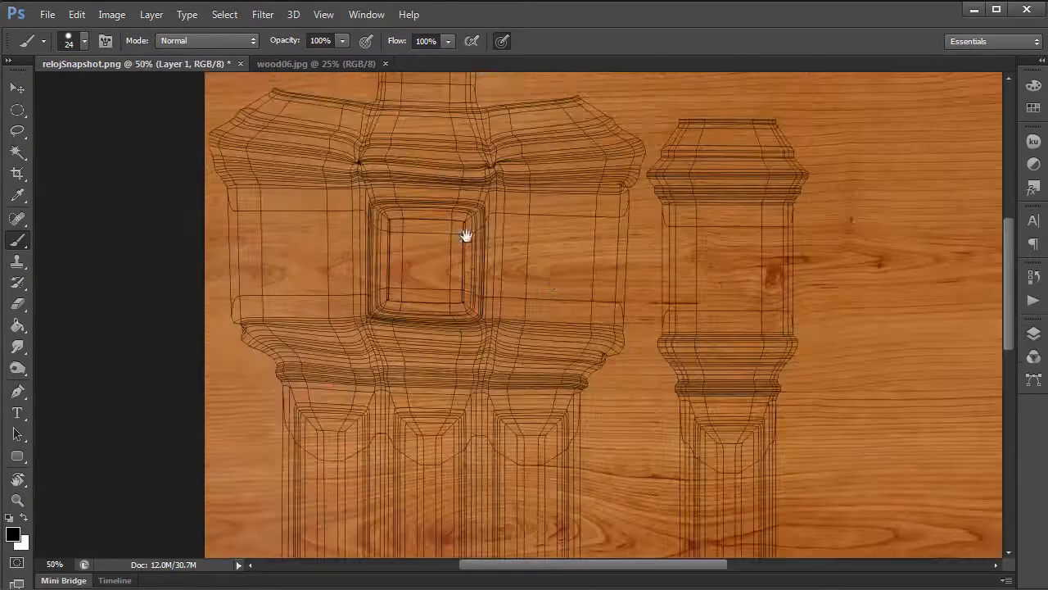
pyautogui.keyDown('alt'); pyautogui.scroll(-1, 723, 325); pyautogui.keyUp('alt')
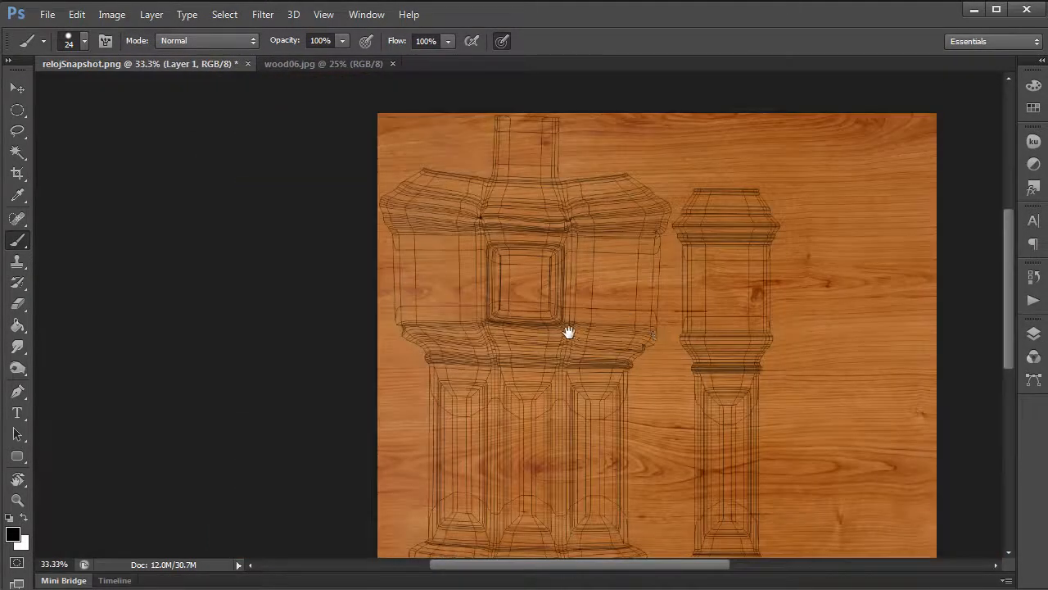
pyautogui.moveTo(568, 333); pyautogui.dragTo(375, 215)
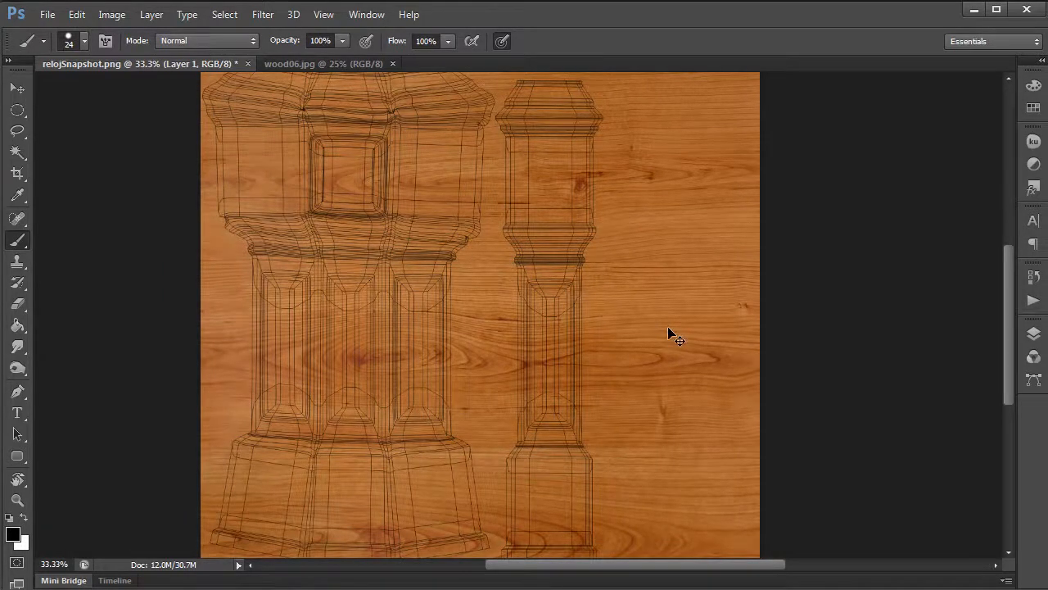
pyautogui.hotkey('ctrl', 't')
pyautogui.keyDown('alt'); pyautogui.scroll(-1, 802, 270); pyautogui.keyUp('alt')
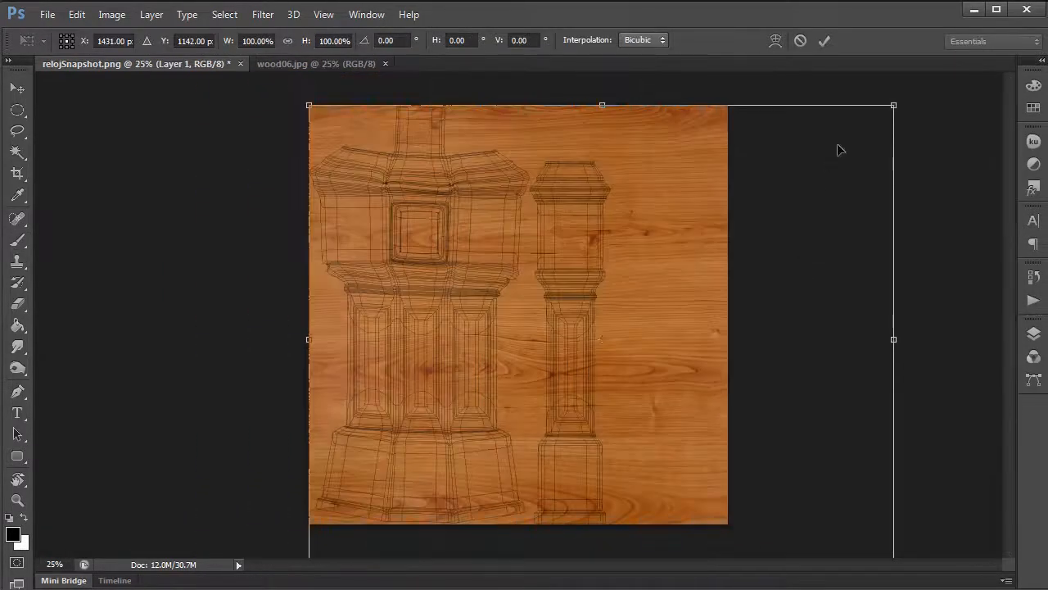
pyautogui.moveTo(898, 154); pyautogui.dragTo(801, 542)
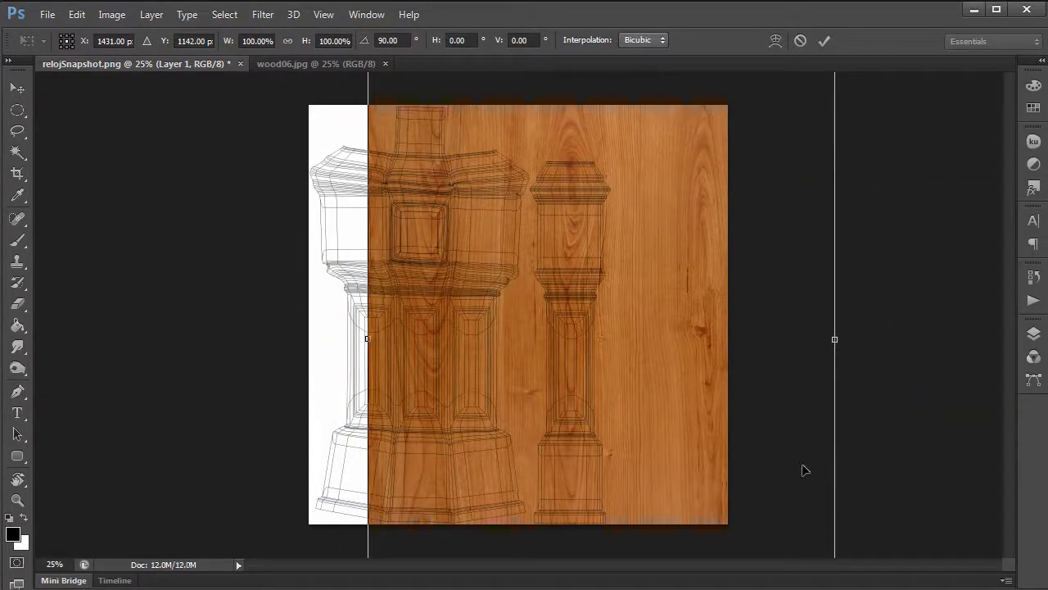
pyautogui.press('Return')
# - Move the wood layer to the canvas's left edge, scale it to about 75.3%, and place it over both UV shells
pyautogui.press('b')
pyautogui.press('v')
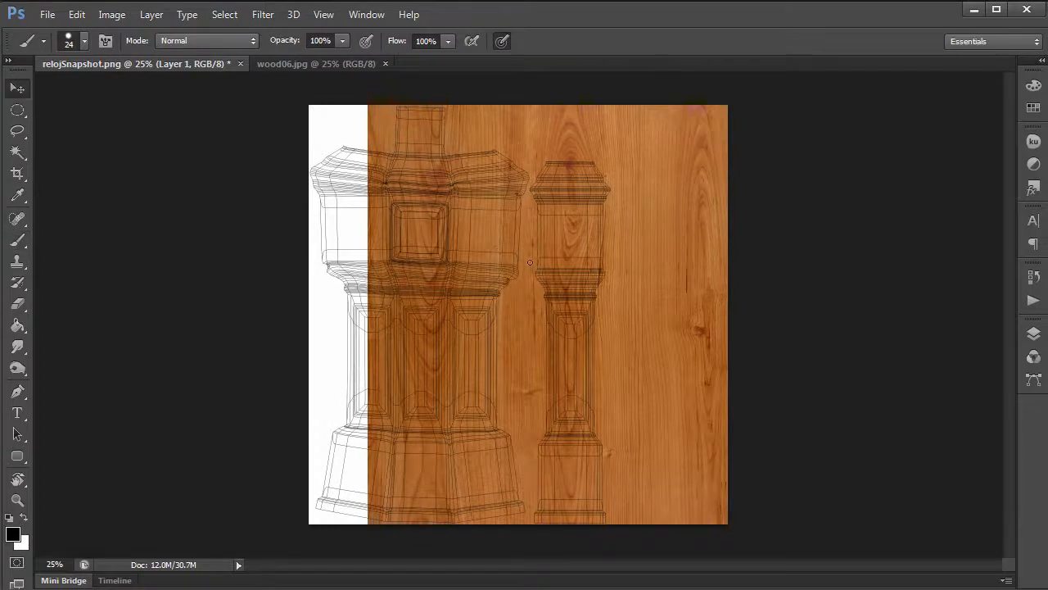
pyautogui.moveTo(494, 242)
pyautogui.mouseDown()
pyautogui.moveTo(486, 290)
pyautogui.moveTo(528, 353)
pyautogui.moveTo(496, 297)
pyautogui.mouseUp()
pyautogui.hotkey('ctrl', 't')
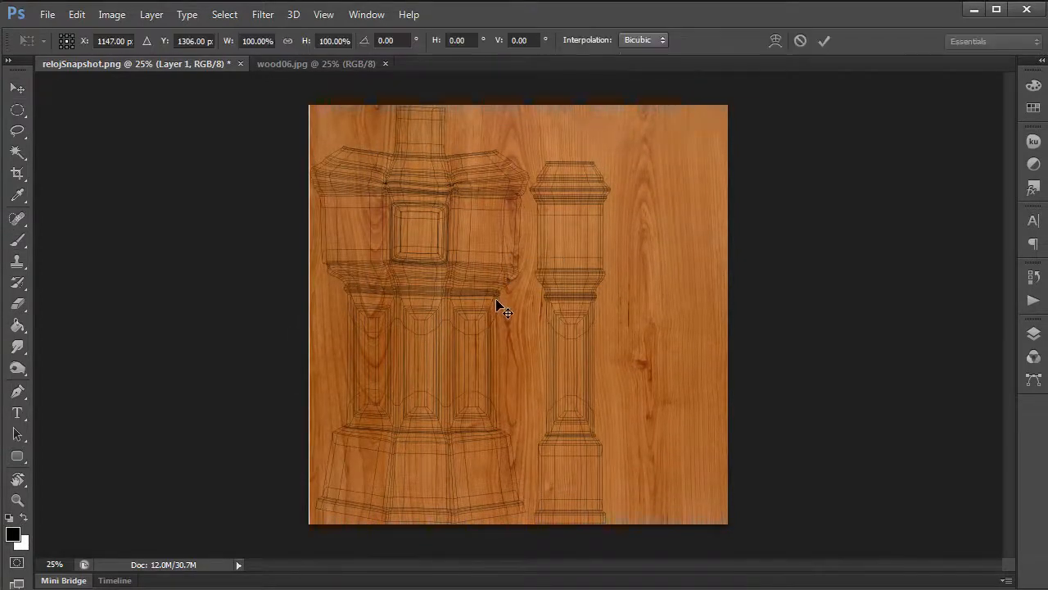
pyautogui.moveTo(777, 80); pyautogui.dragTo(633, 201)
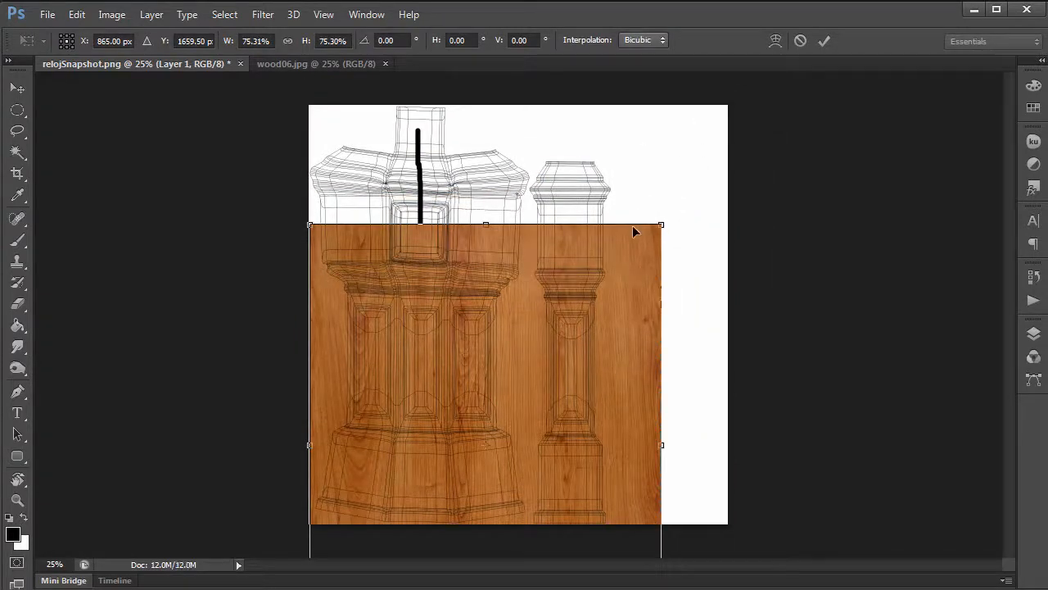
pyautogui.moveTo(561, 310); pyautogui.dragTo(555, 173)
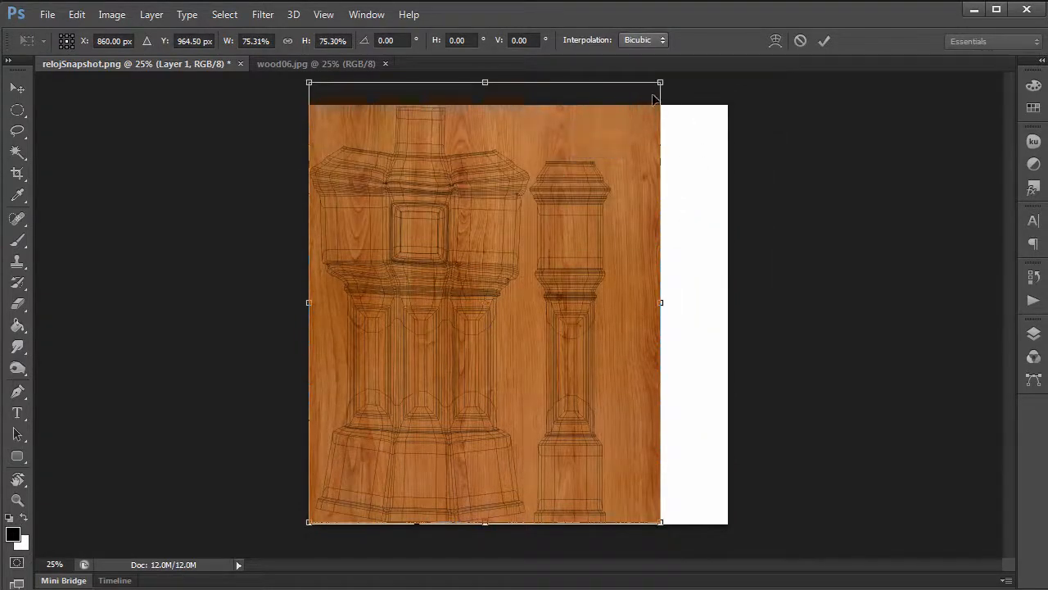
# - Reduce the wood layer's scale to about 53.9%, keeping its lower-left corner in place, and apply the transformation
pyautogui.keyDown('ctrl'); pyautogui.click(482, 197); pyautogui.keyUp('ctrl')
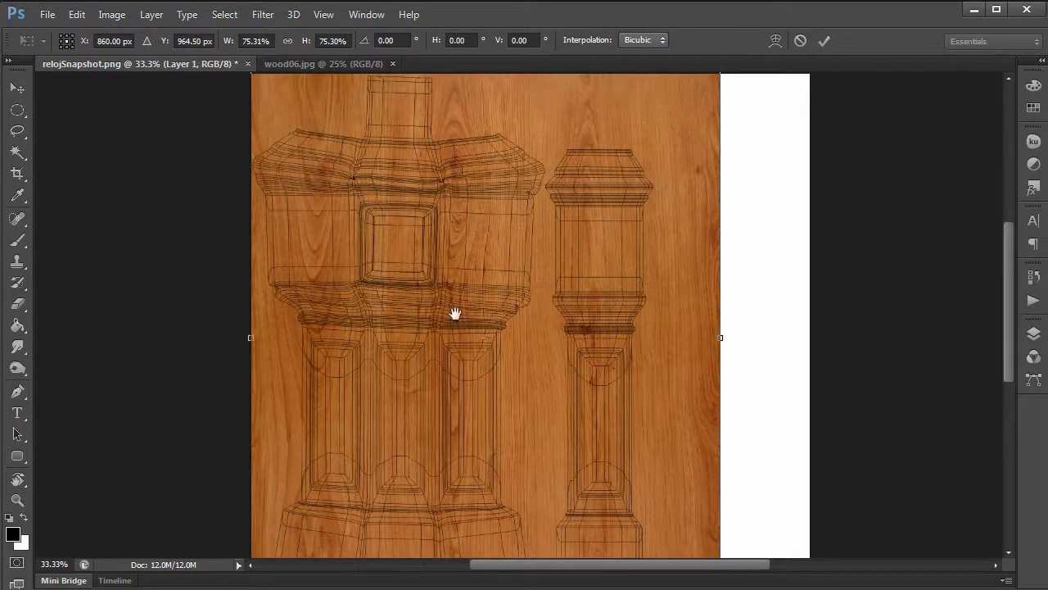
pyautogui.keyDown('ctrl'); pyautogui.click(453, 311); pyautogui.keyUp('ctrl')
pyautogui.moveTo(437, 376); pyautogui.dragTo(467, 381)
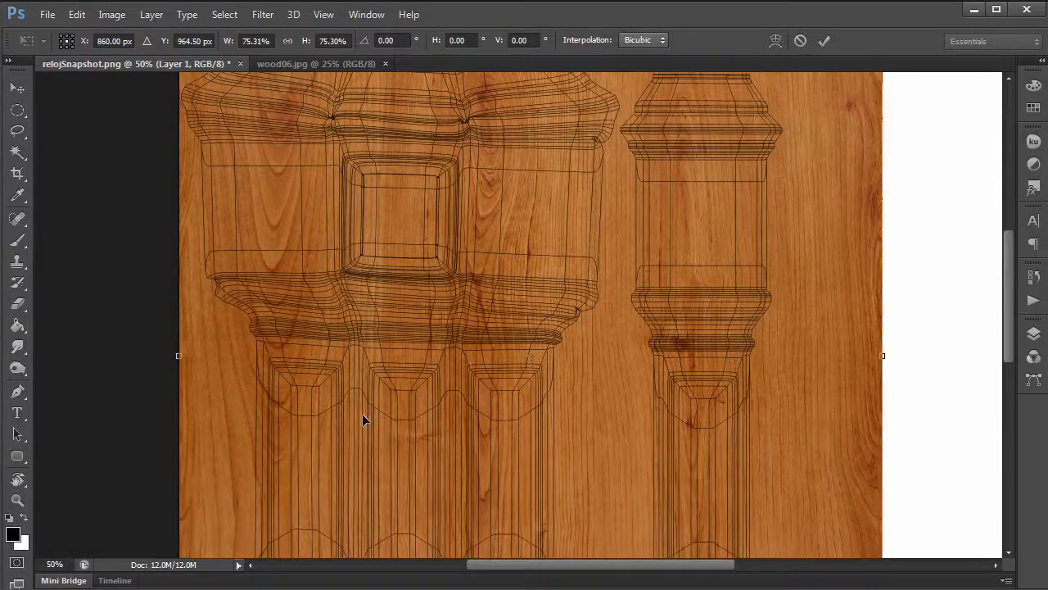
pyautogui.moveTo(363, 416); pyautogui.dragTo(416, 358)
pyautogui.scroll(5, 817, 245)
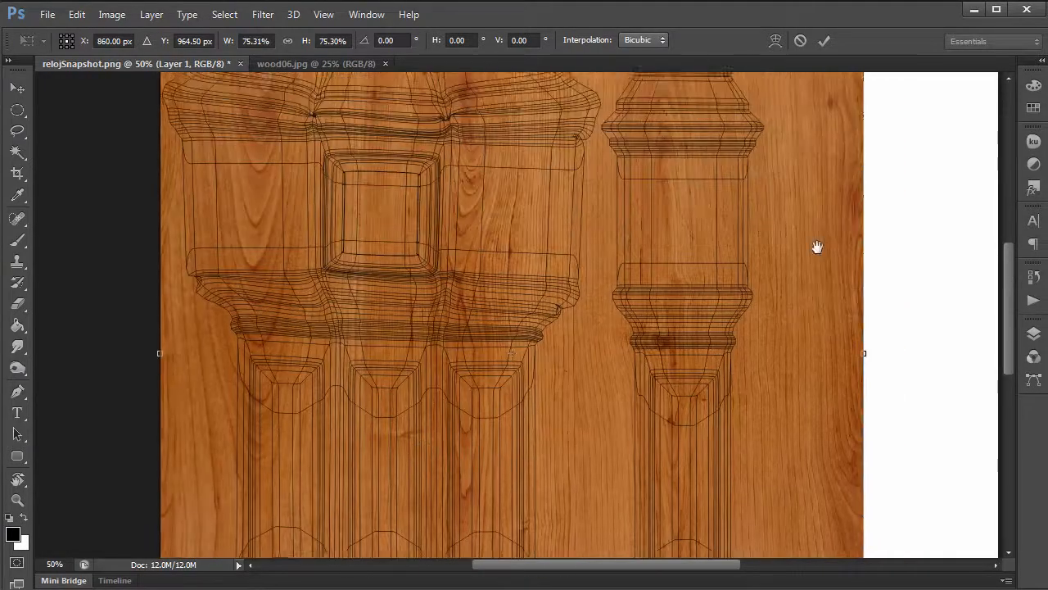
pyautogui.keyDown('alt'); pyautogui.click(716, 253); pyautogui.keyUp('alt')
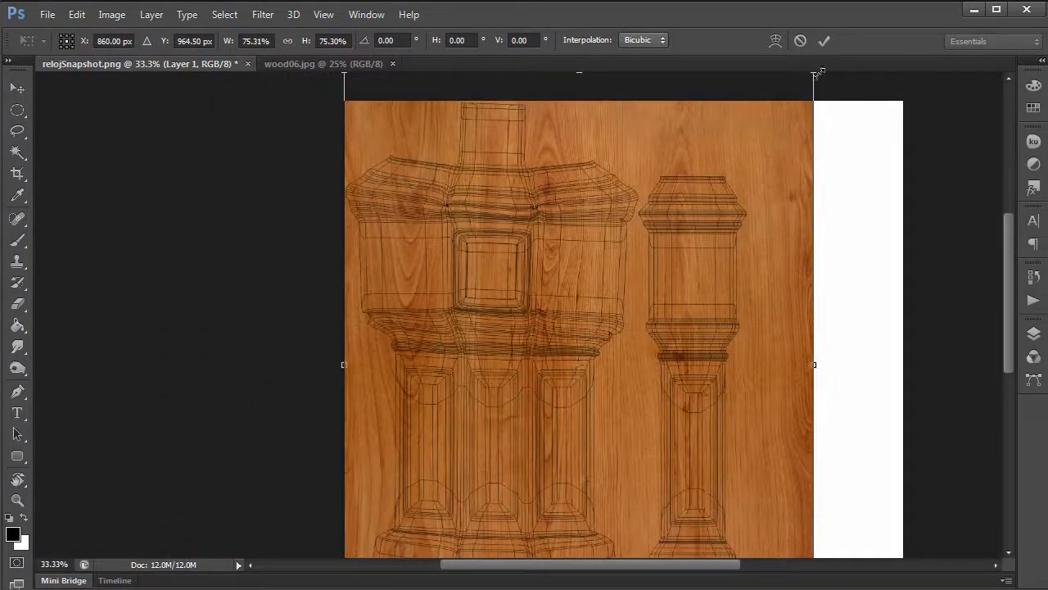
pyautogui.keyDown('alt'); pyautogui.click(742, 177); pyautogui.keyUp('alt')
pyautogui.moveTo(661, 82); pyautogui.dragTo(542, 193)
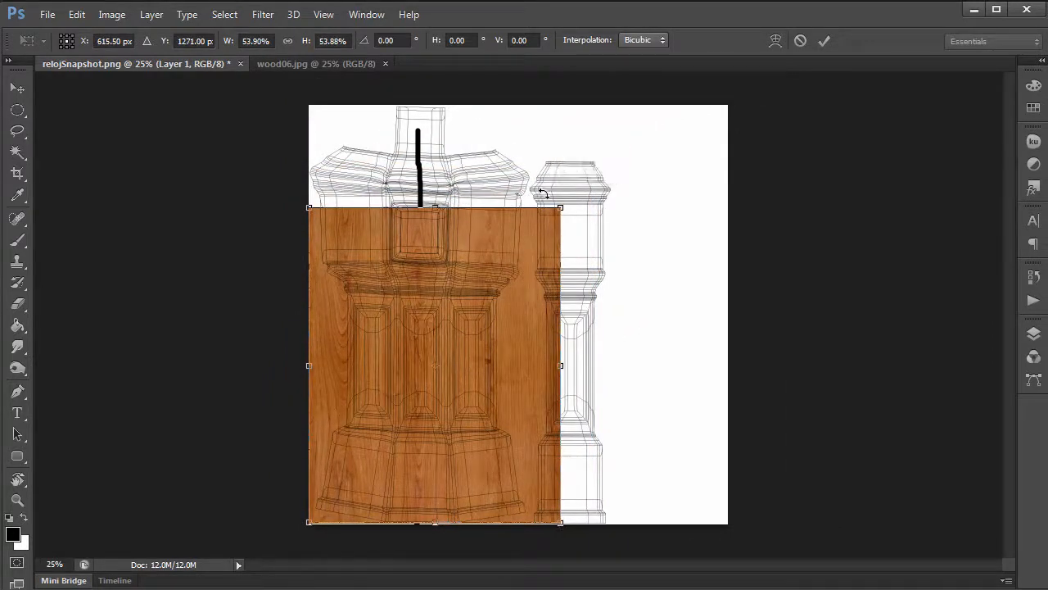
pyautogui.press('Return')
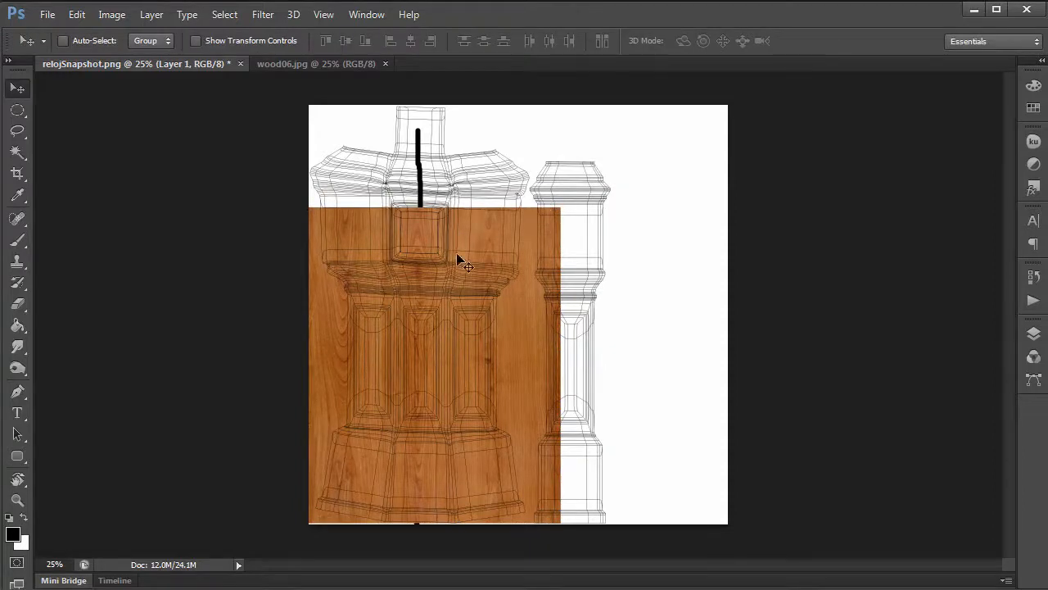
# - Nudge the wood layer flush with the lower-left corner of the canvas
pyautogui.keyDown('alt'); pyautogui.scroll(2, 409, 348); pyautogui.keyUp('alt')
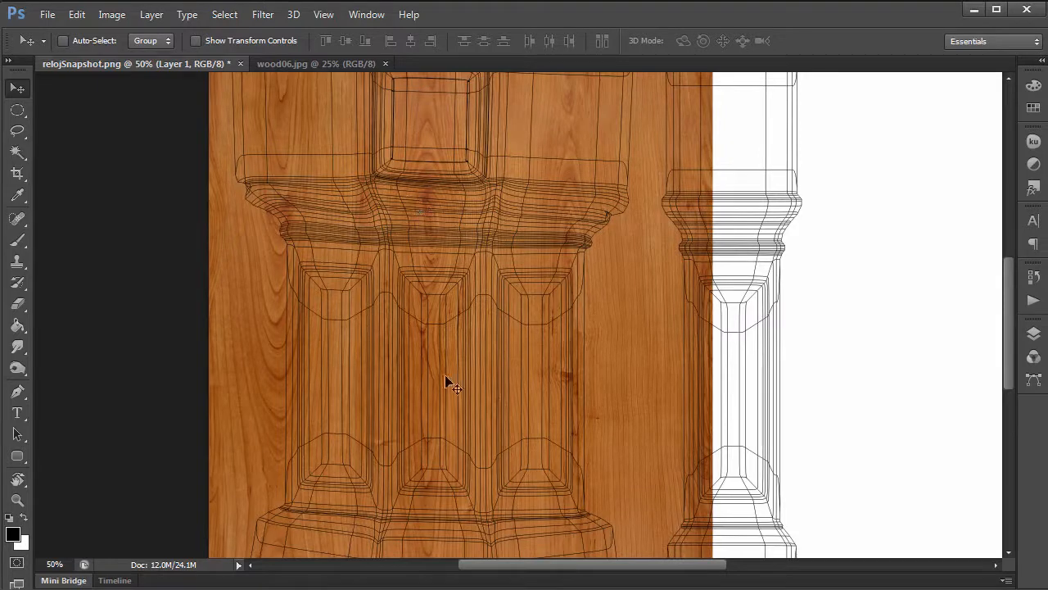
pyautogui.keyDown('alt'); pyautogui.scroll(-2, 451, 327); pyautogui.keyUp('alt')
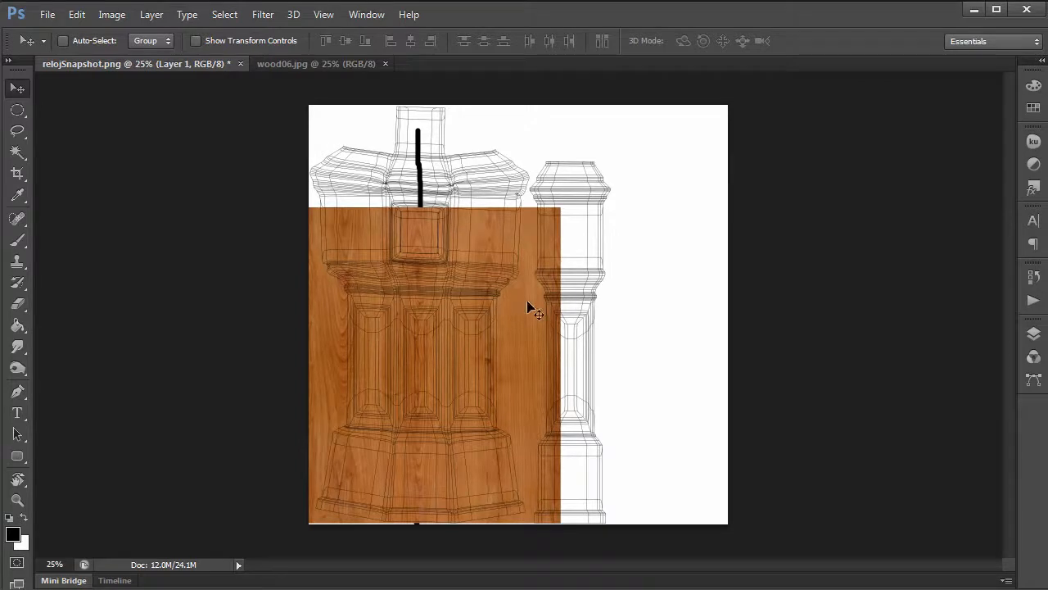
pyautogui.moveTo(433, 367); pyautogui.dragTo(426, 366)
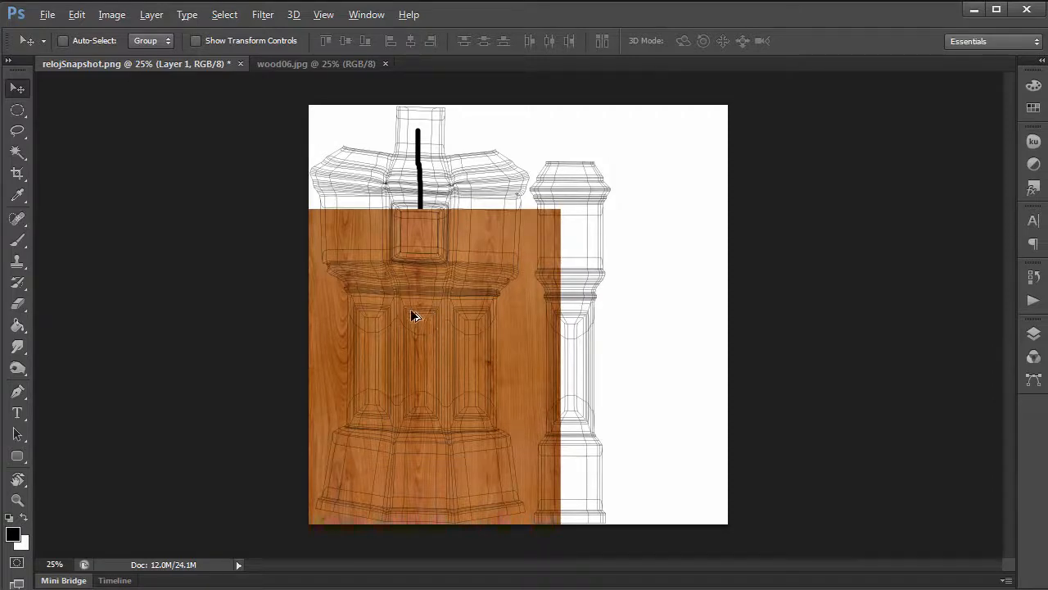
# - Duplicate the wood layer directly above the original, merge the two, and place a copy of the result over the canvas's uncovered right part
pyautogui.keyDown('alt'); pyautogui.moveTo(440, 371); pyautogui.dragTo(561, 269); pyautogui.keyUp('alt')
pyautogui.keyDown('alt'); pyautogui.moveTo(653, 295); pyautogui.dragTo(653, 295); pyautogui.keyUp('alt')
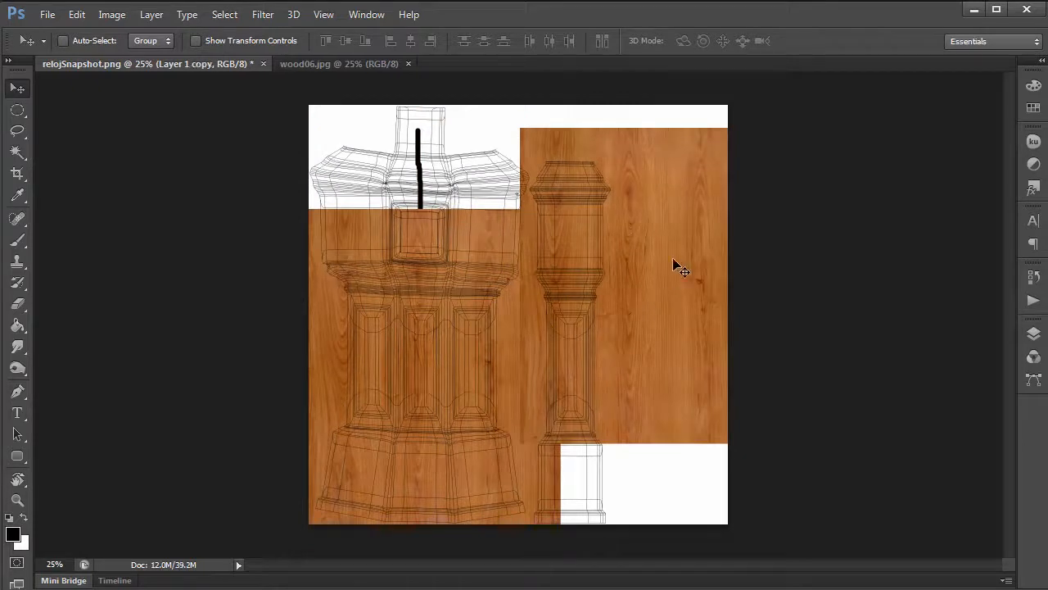
pyautogui.moveTo(483, 222); pyautogui.dragTo(433, 20)
pyautogui.moveTo(647, 244); pyautogui.dragTo(516, 141)
pyautogui.press('Up')
pyautogui.press('Left')
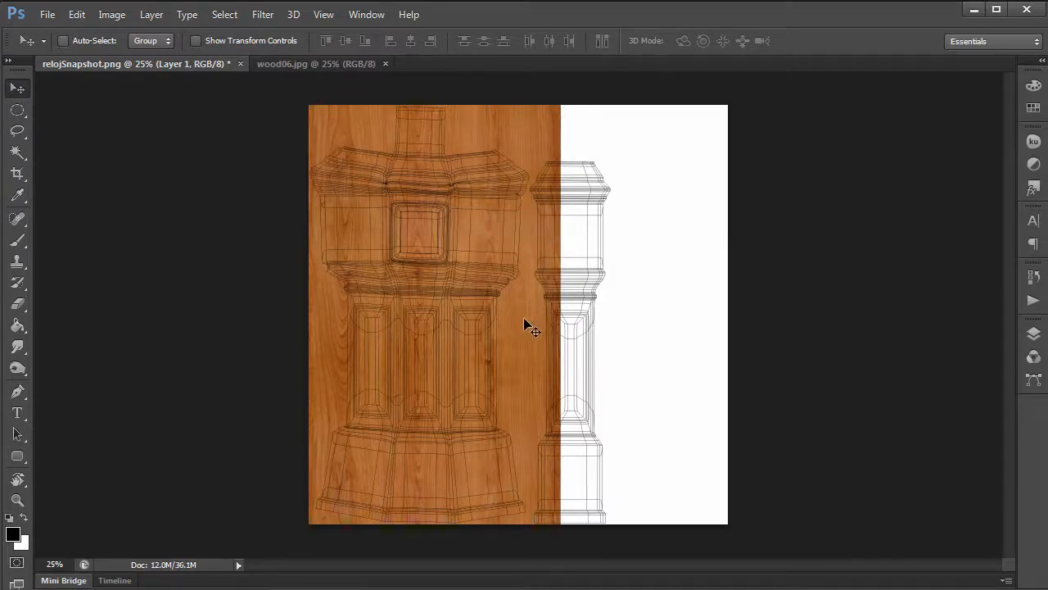
pyautogui.moveTo(524, 323); pyautogui.dragTo(643, 345)
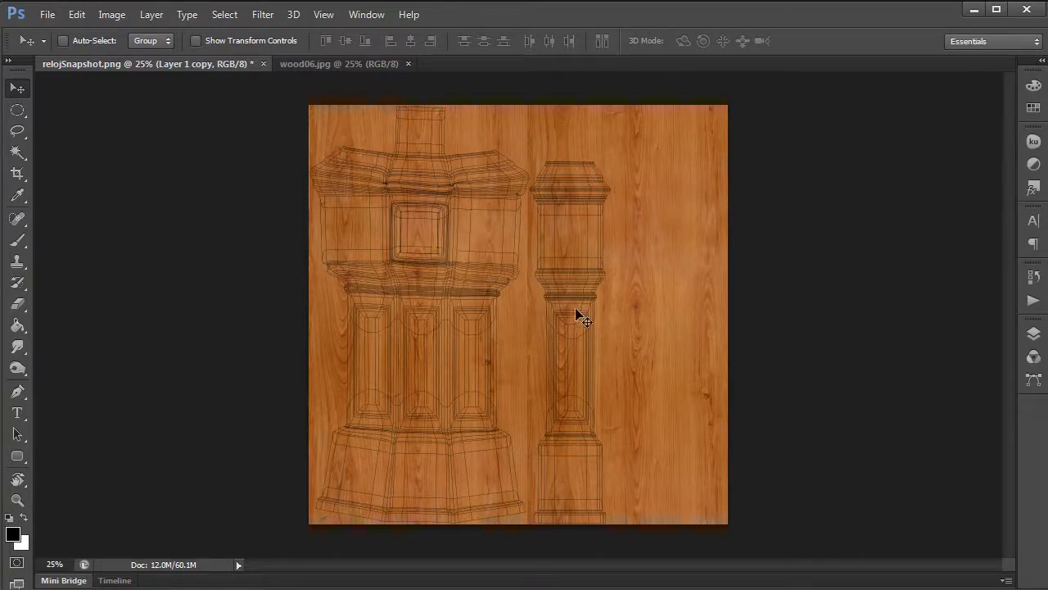
# - Add a new empty layer above the wood layers, just below the Guias layer
pyautogui.click(477, 297)
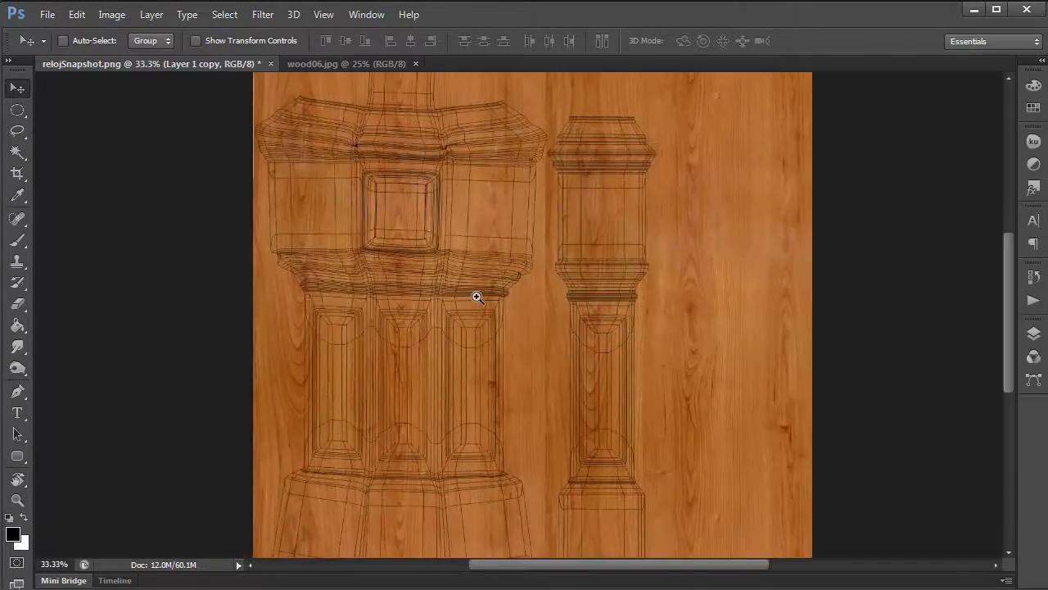
pyautogui.moveTo(477, 395); pyautogui.dragTo(501, 329)
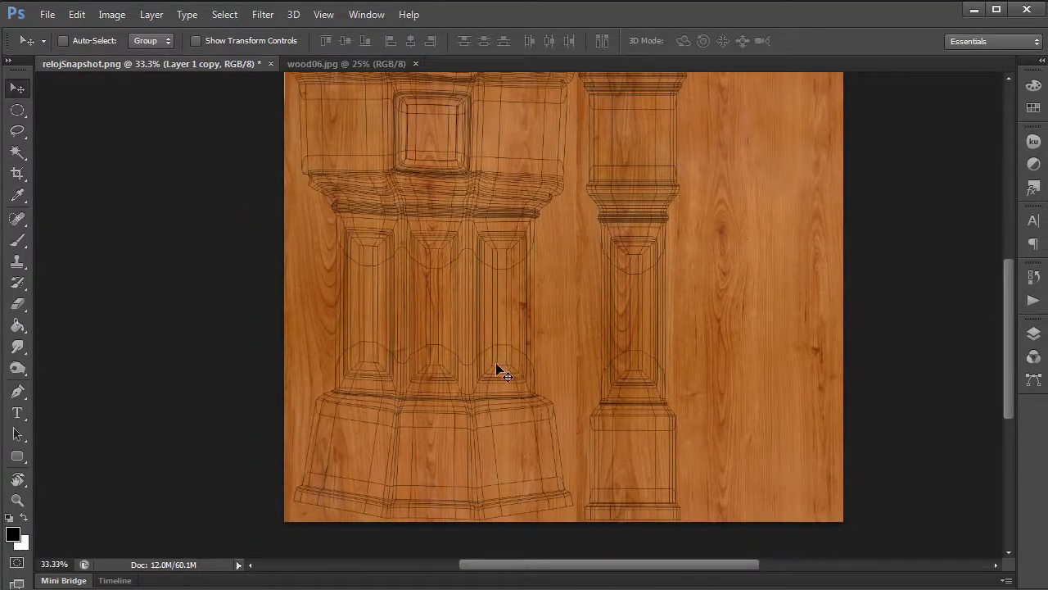
pyautogui.click(497, 365)
pyautogui.click(416, 402)
pyautogui.moveTo(416, 402); pyautogui.dragTo(495, 219)
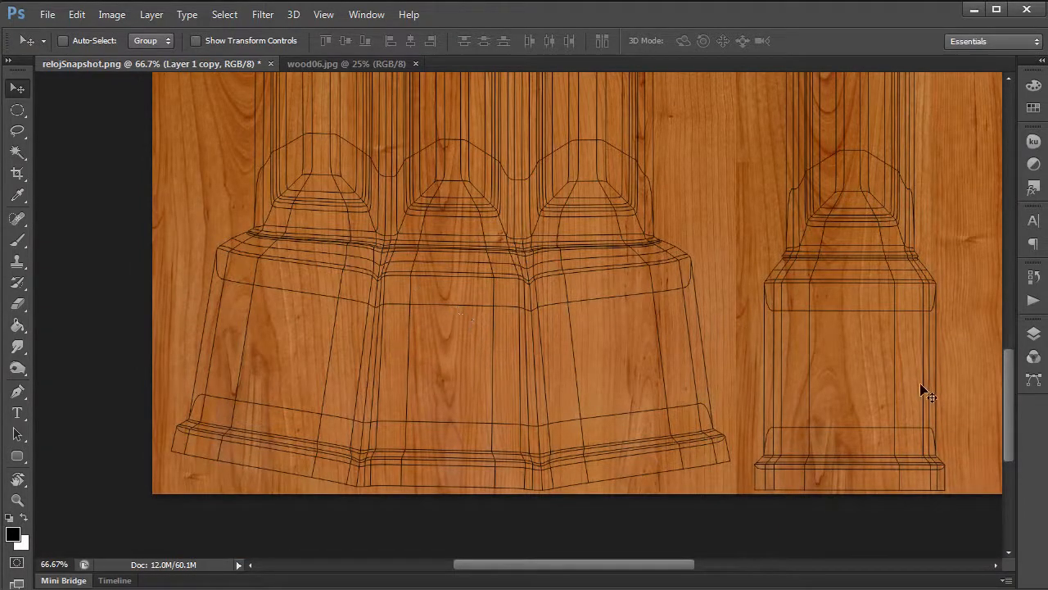
pyautogui.click(1034, 333)
pyautogui.click(965, 568)
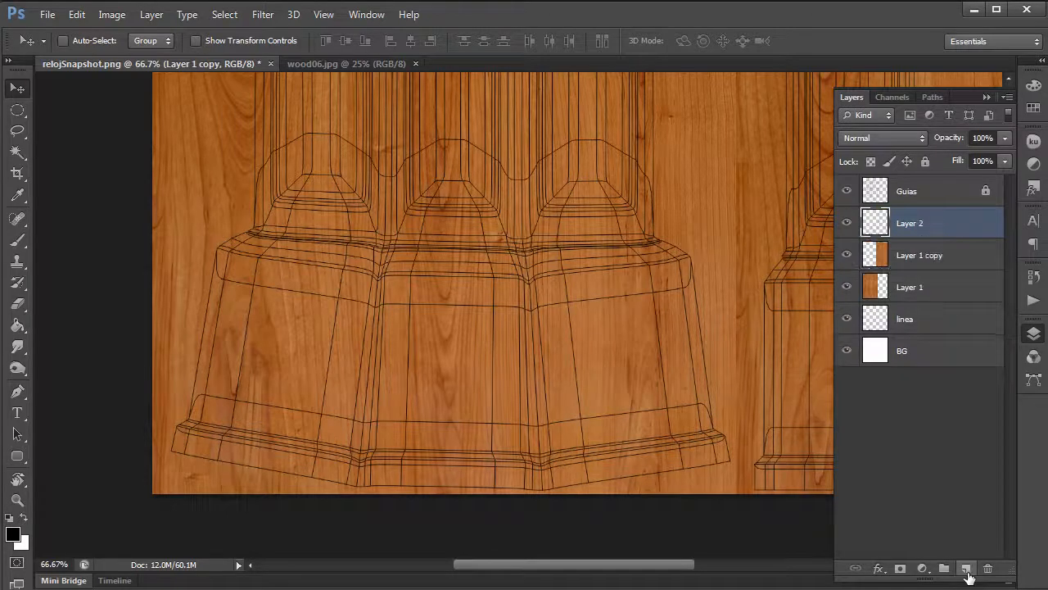
pyautogui.click(70, 378)
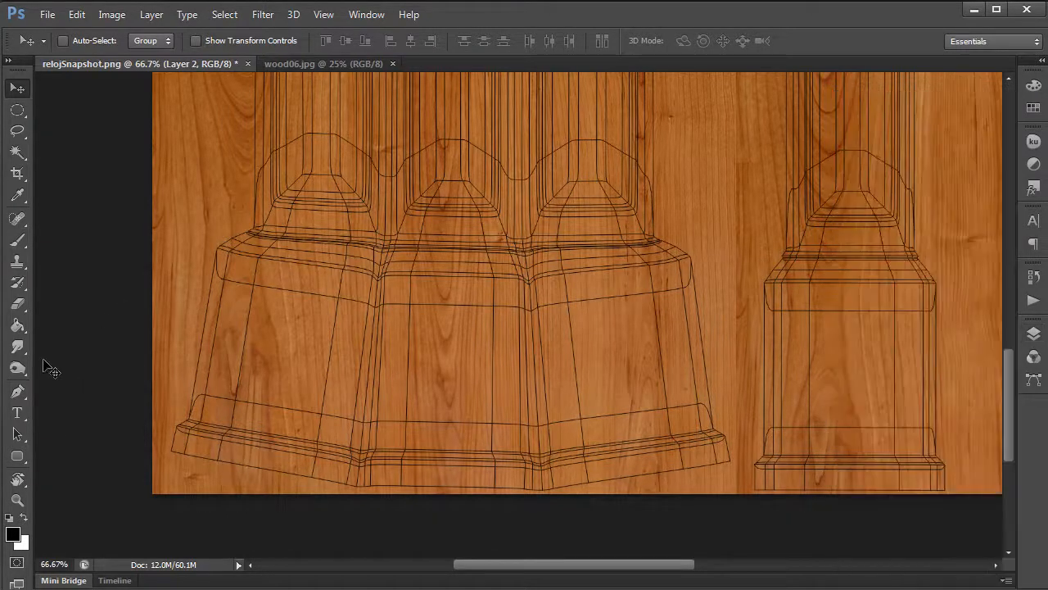
# - Set the Brush tool to the 46 px speckled brush tip
pyautogui.press('b')
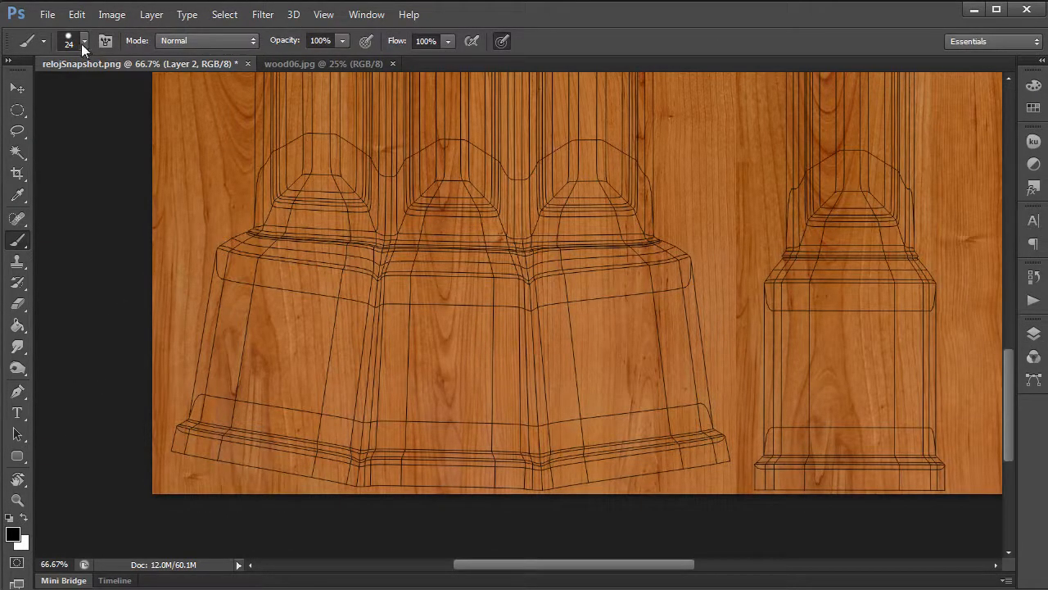
pyautogui.rightClick(23, 244)
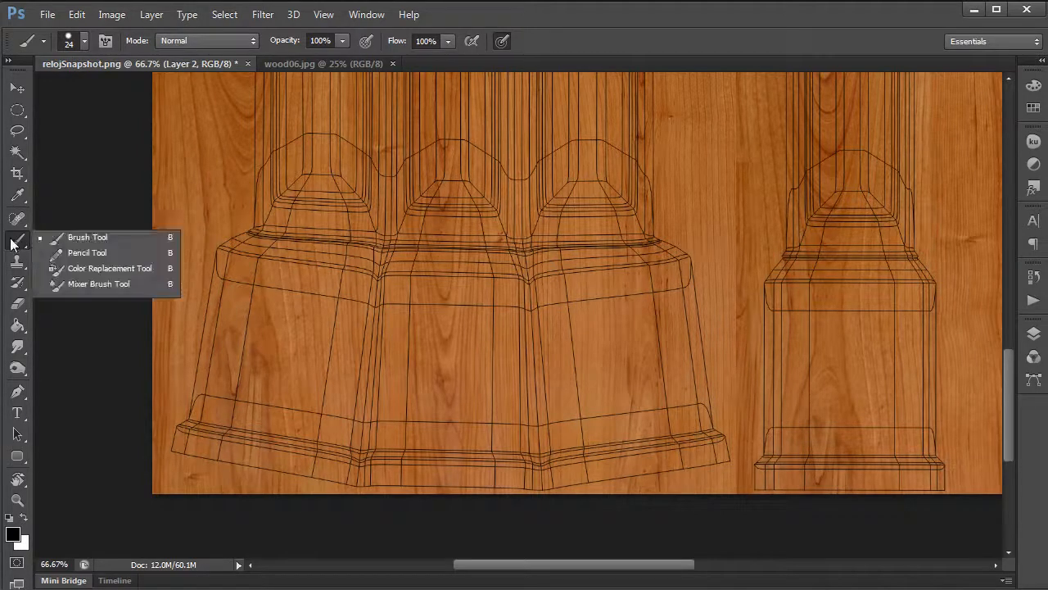
pyautogui.click(84, 43)
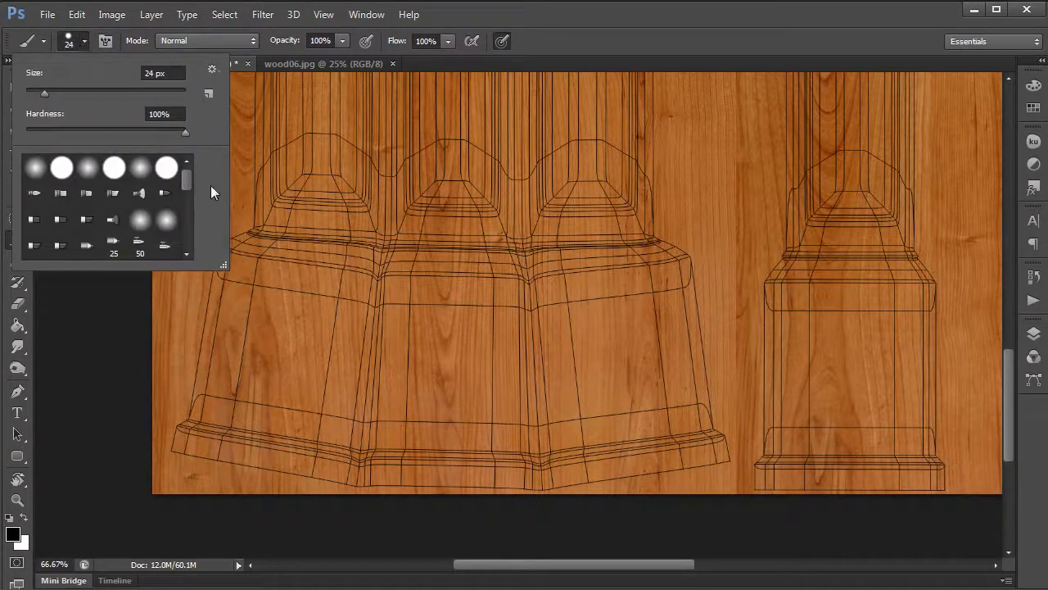
pyautogui.moveTo(183, 177); pyautogui.dragTo(182, 214)
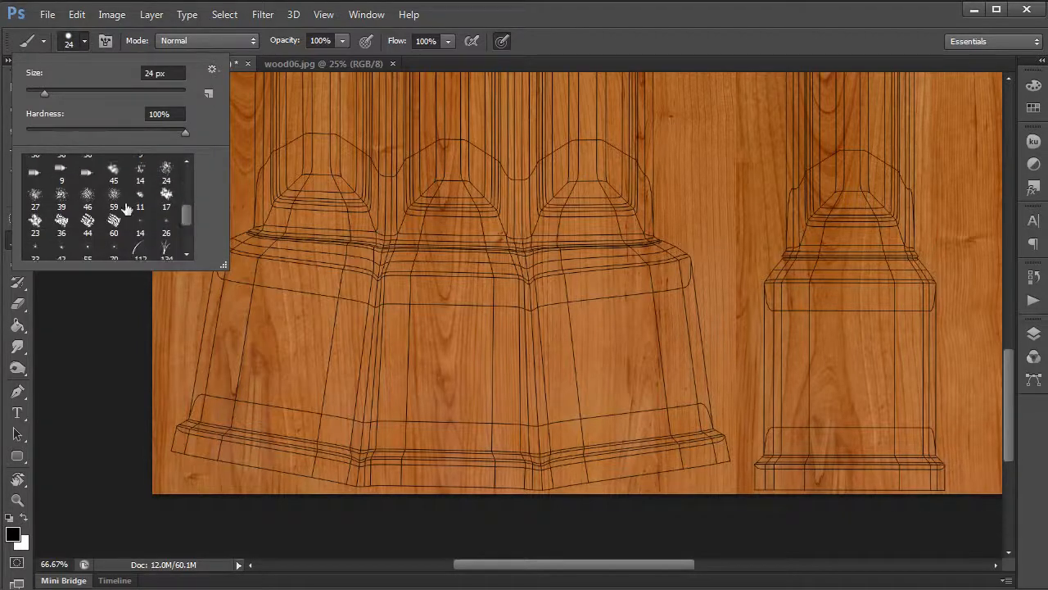
pyautogui.click(88, 198)
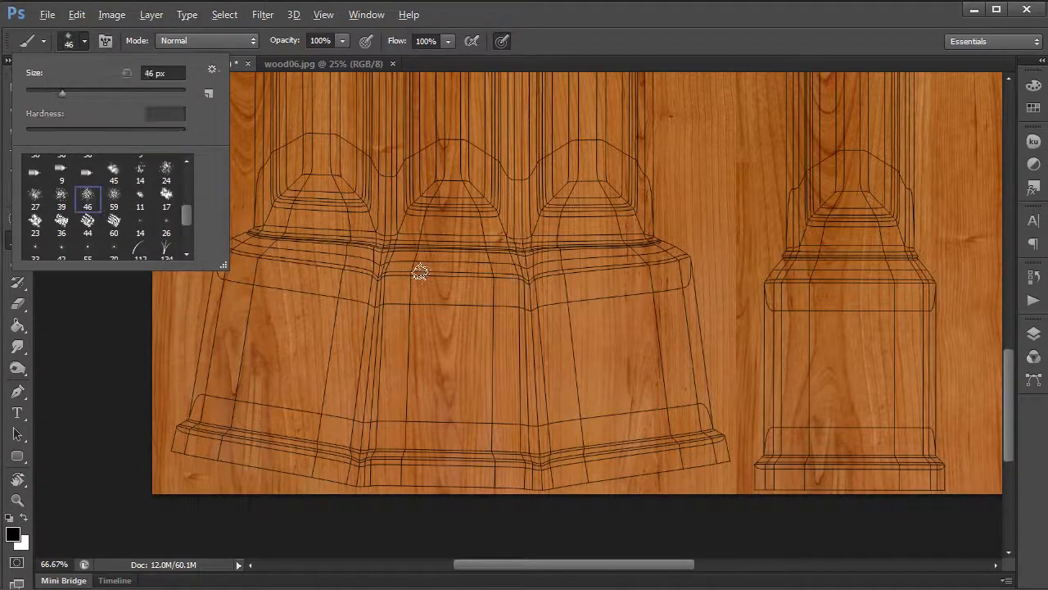
# - Set the brush to 136 px with a black foreground colour and lower its opacity to 22%
pyautogui.keyDown('alt'); pyautogui.moveTo(421, 273); pyautogui.dragTo(446, 275, button='right'); pyautogui.keyUp('alt')
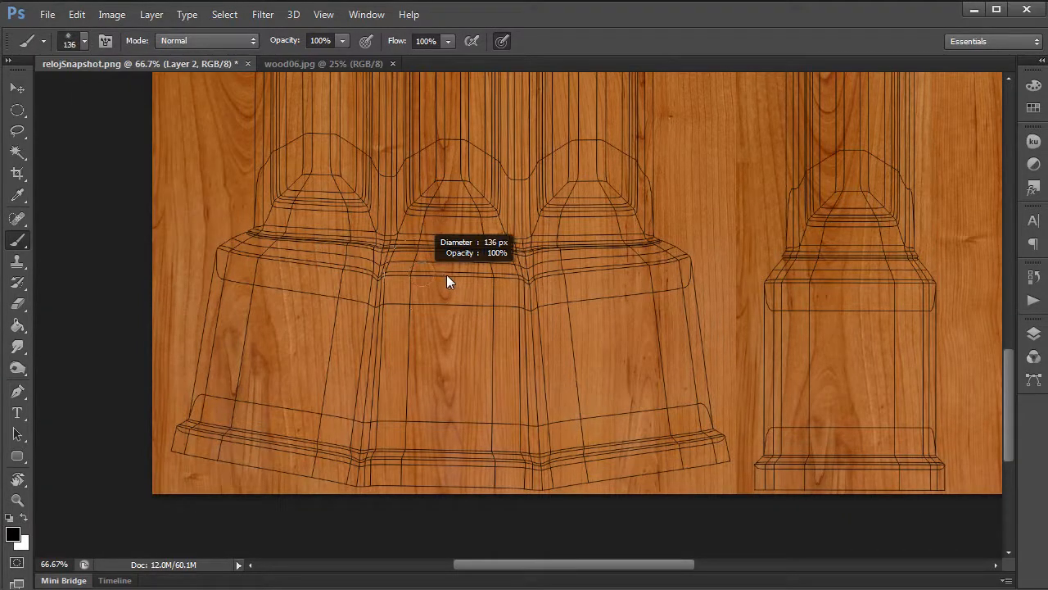
pyautogui.click(13, 536)
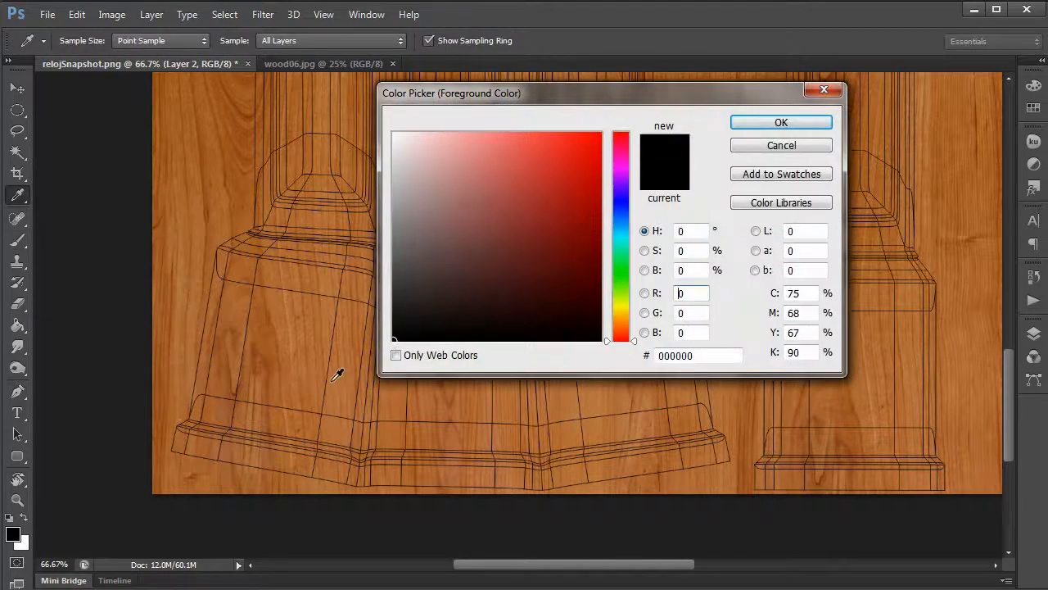
pyautogui.click(781, 121)
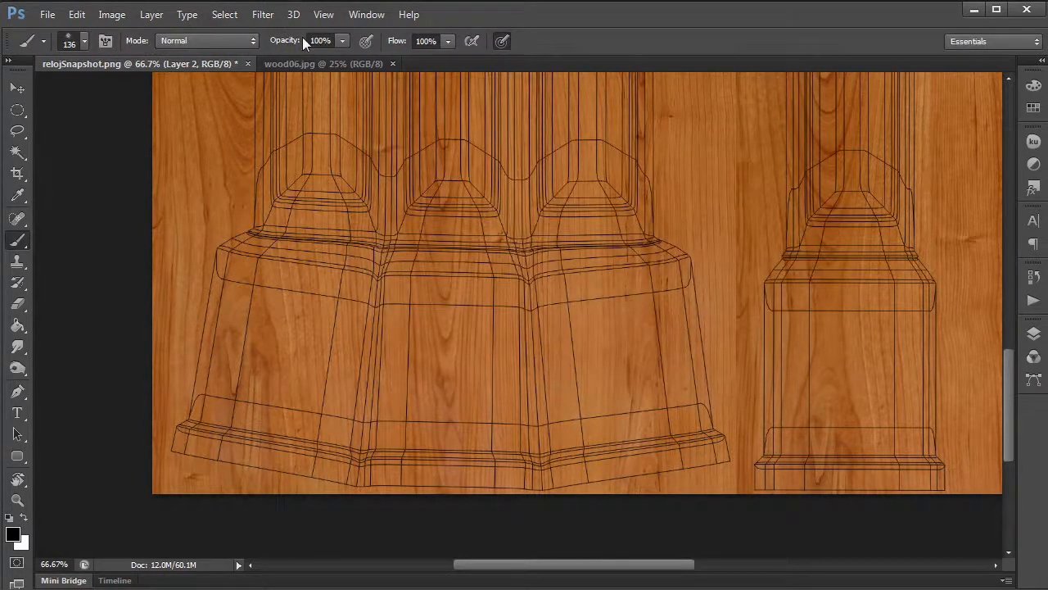
pyautogui.click(342, 41)
pyautogui.moveTo(318, 58); pyautogui.dragTo(277, 57)
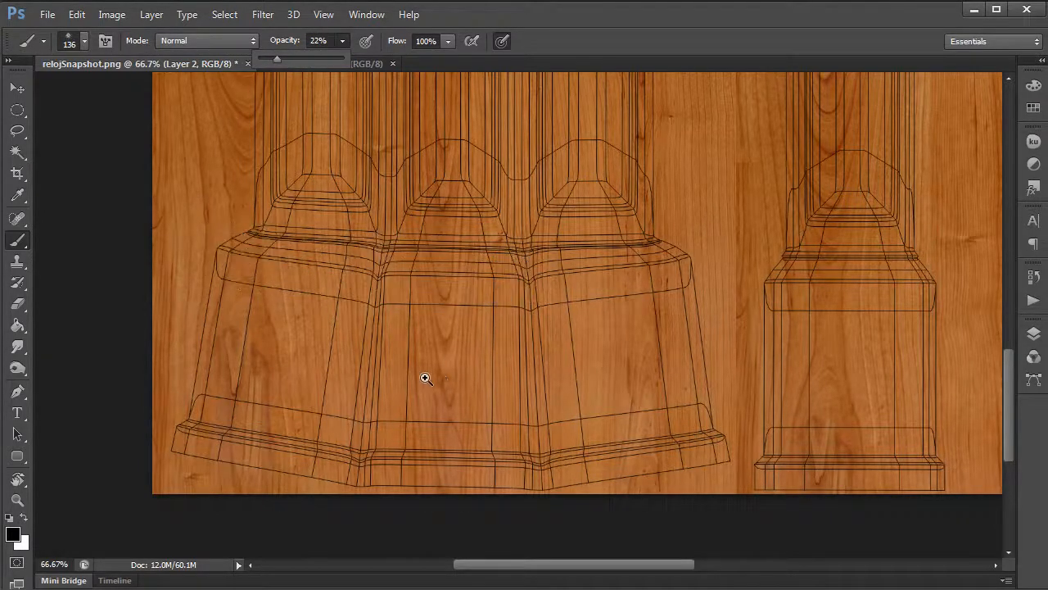
# - Undo a test stroke on the clock's base and reduce the brush size to 43 px
pyautogui.moveTo(446, 379); pyautogui.dragTo(452, 237)
pyautogui.moveTo(344, 299); pyautogui.dragTo(385, 323)
pyautogui.hotkey('ctrl', 'z')
pyautogui.keyDown('alt'); pyautogui.moveTo(426, 334); pyautogui.dragTo(394, 344, button='right'); pyautogui.keyUp('alt')
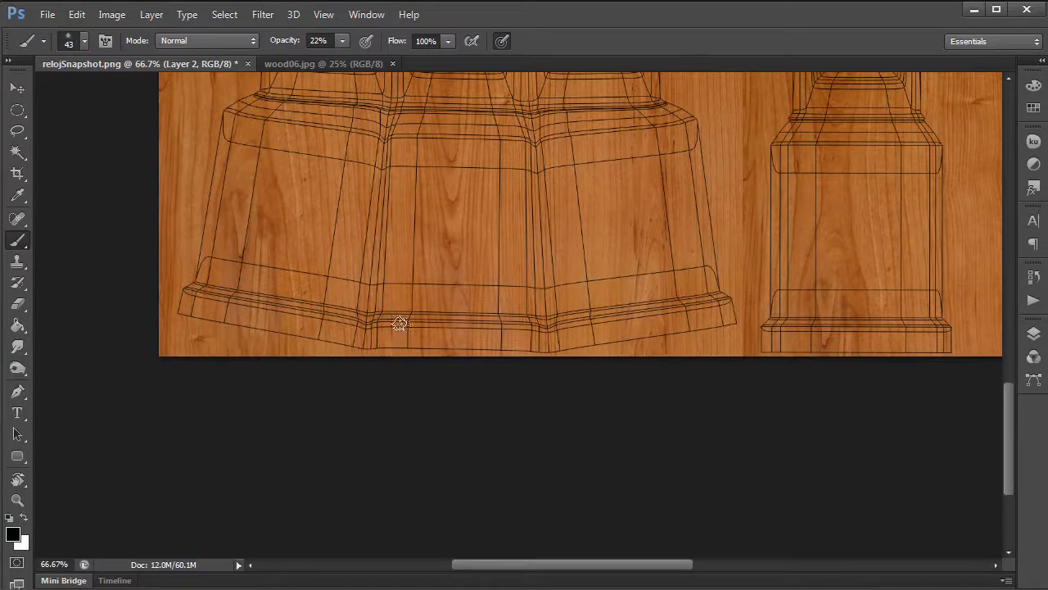
# - Set the brush tip's spacing to 91%, with a size jitter of 62% and a minimum diameter of 1%
pyautogui.press('F5')
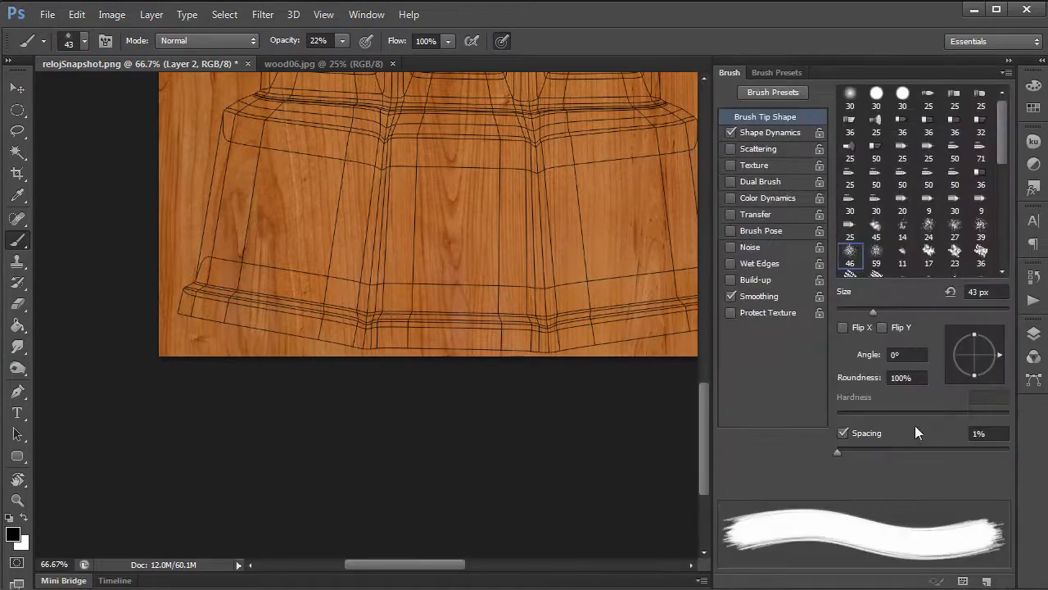
pyautogui.moveTo(845, 452); pyautogui.dragTo(914, 454)
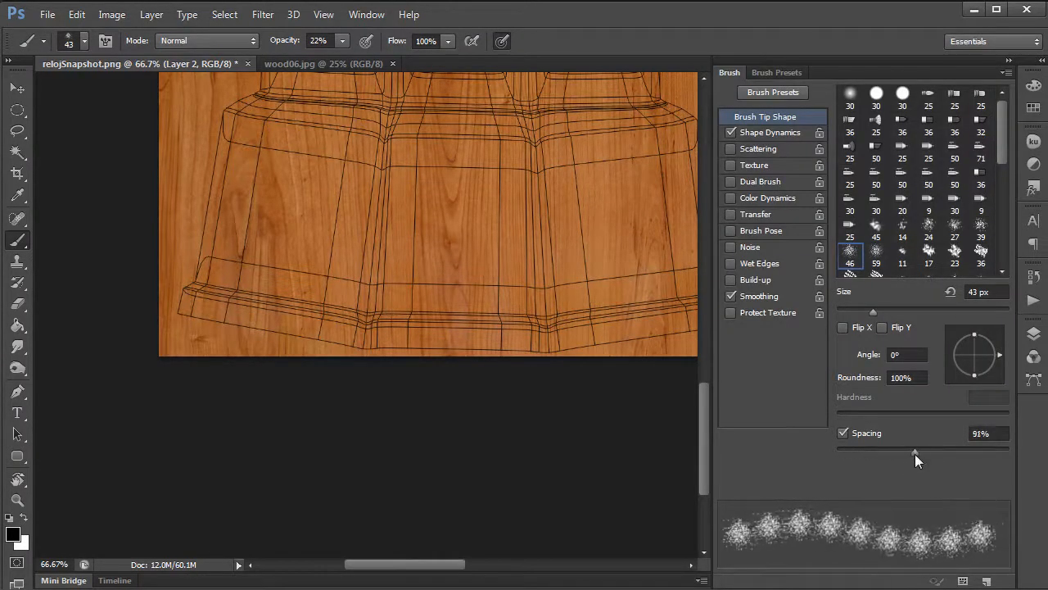
pyautogui.click(776, 133)
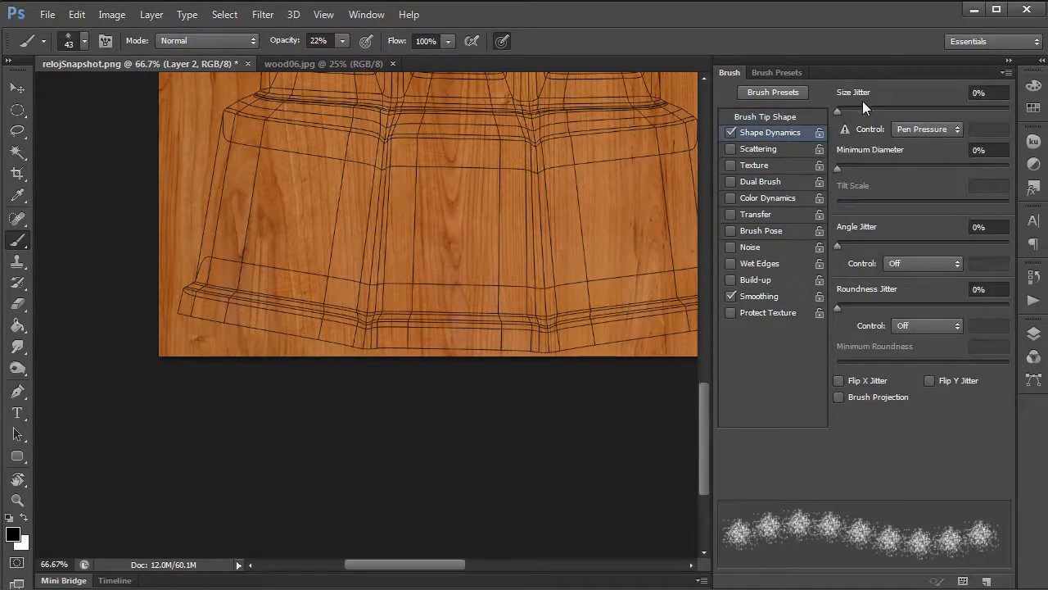
pyautogui.moveTo(863, 107); pyautogui.dragTo(944, 108)
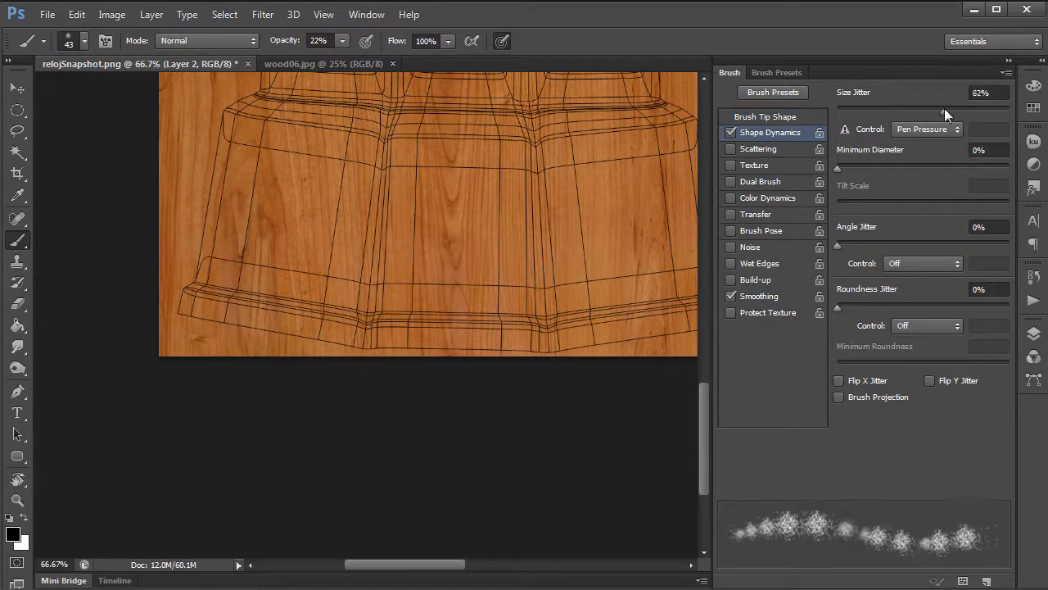
pyautogui.moveTo(838, 167)
pyautogui.mouseDown()
pyautogui.moveTo(957, 169)
pyautogui.moveTo(837, 167)
pyautogui.mouseUp()
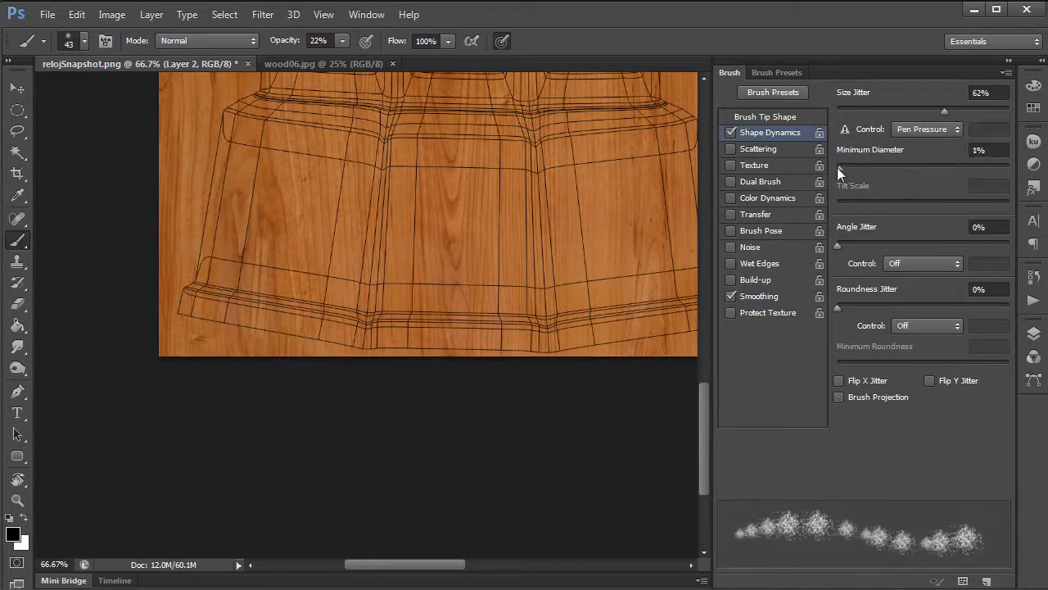
# - Flip the brush tip horizontally and turn on scattering at 71%
pyautogui.click(760, 117)
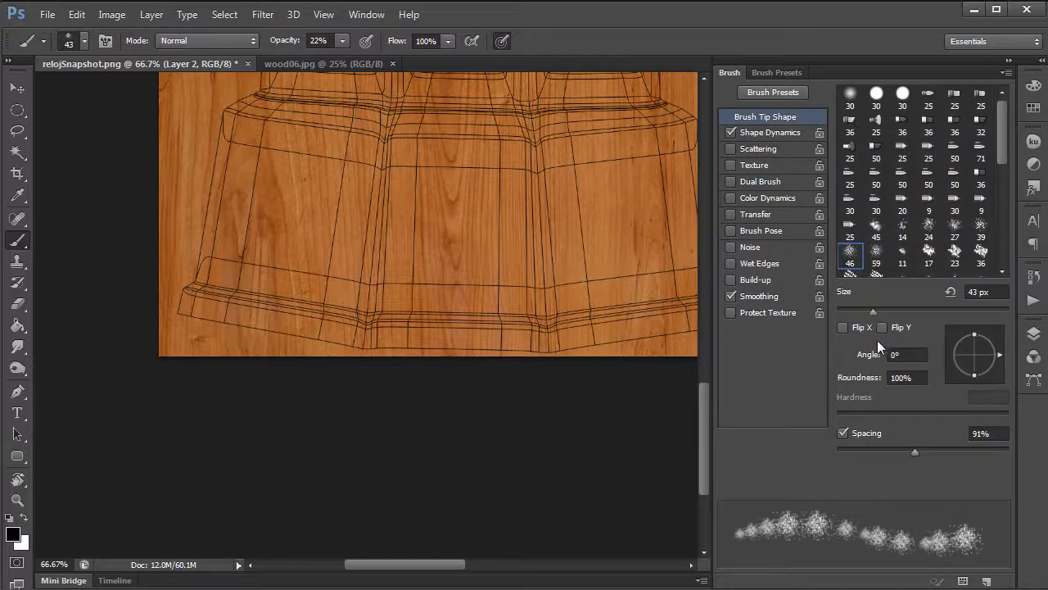
pyautogui.click(844, 328)
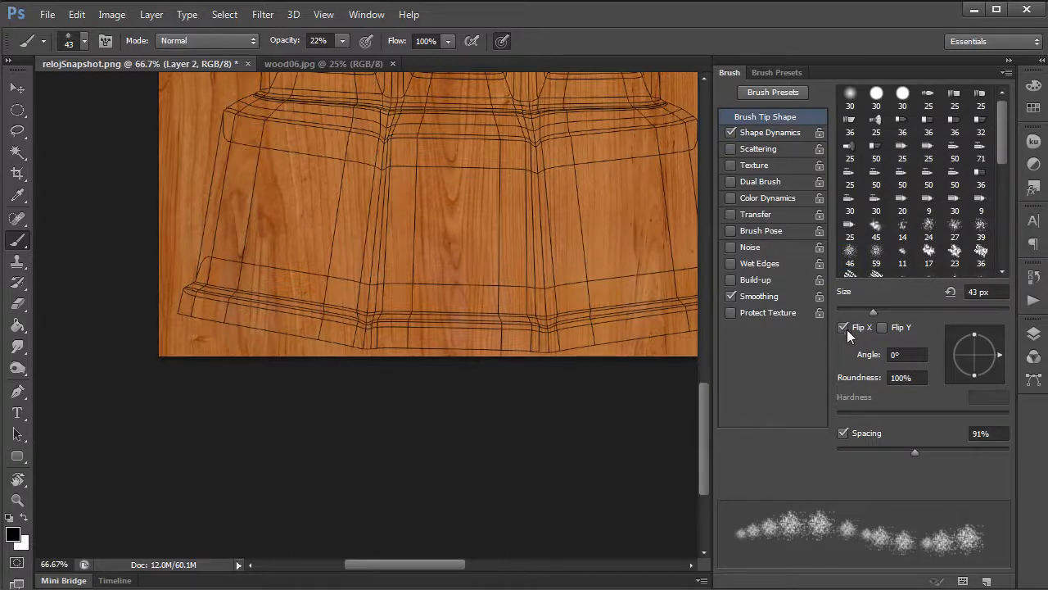
pyautogui.click(770, 148)
pyautogui.moveTo(909, 101); pyautogui.dragTo(848, 113)
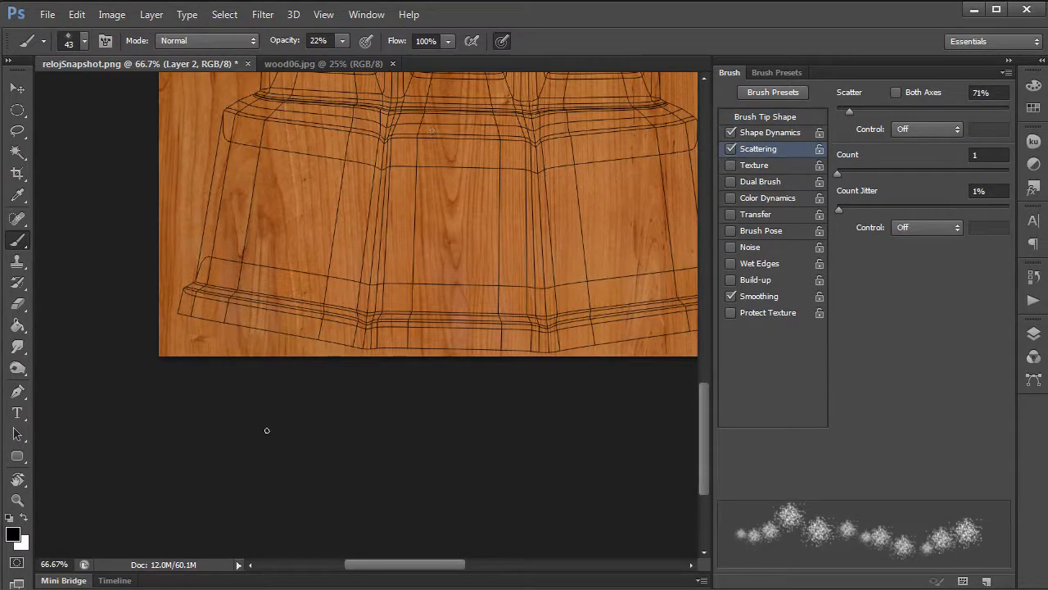
# - Paint dark smudges around the edges and mouldings of the base's centre panel, enlarging the brush to 82 px
pyautogui.keyDown('alt'); pyautogui.moveTo(262, 308); pyautogui.dragTo(360, 321, button='right'); pyautogui.keyUp('alt')
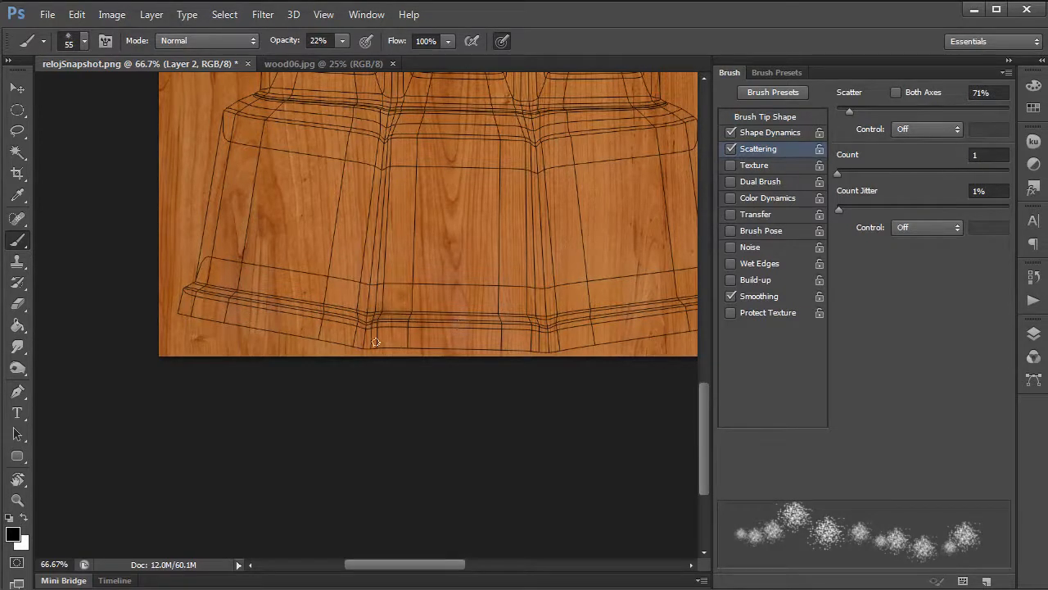
pyautogui.moveTo(401, 271)
pyautogui.mouseDown()
pyautogui.moveTo(421, 330)
pyautogui.moveTo(410, 339)
pyautogui.mouseUp()
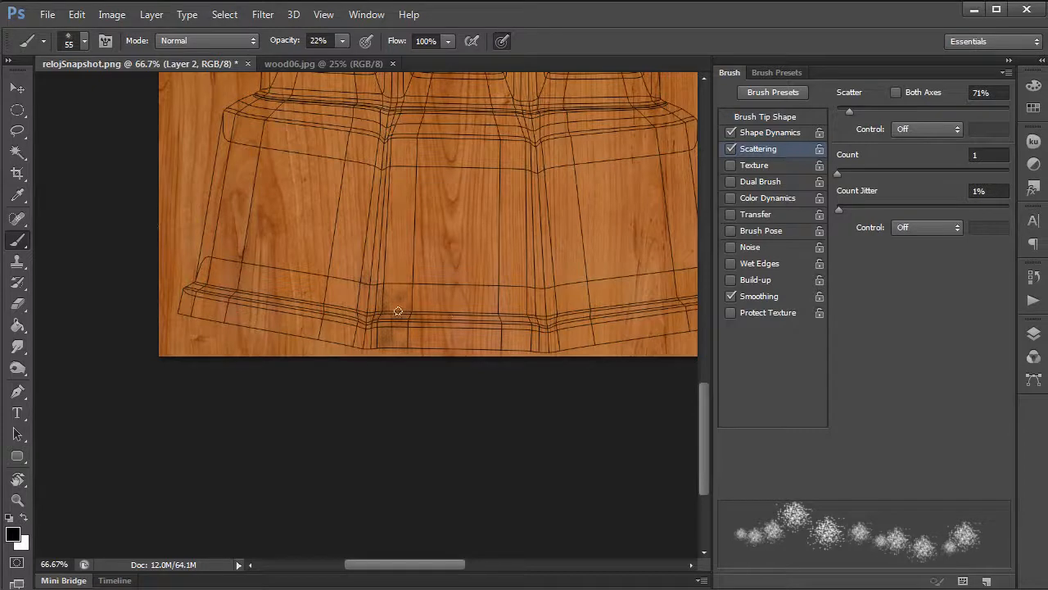
pyautogui.keyDown('alt'); pyautogui.moveTo(393, 315); pyautogui.dragTo(399, 309, button='right'); pyautogui.keyUp('alt')
pyautogui.moveTo(388, 281)
pyautogui.mouseDown()
pyautogui.moveTo(421, 323)
pyautogui.moveTo(458, 338)
pyautogui.moveTo(402, 349)
pyautogui.moveTo(402, 340)
pyautogui.mouseUp()
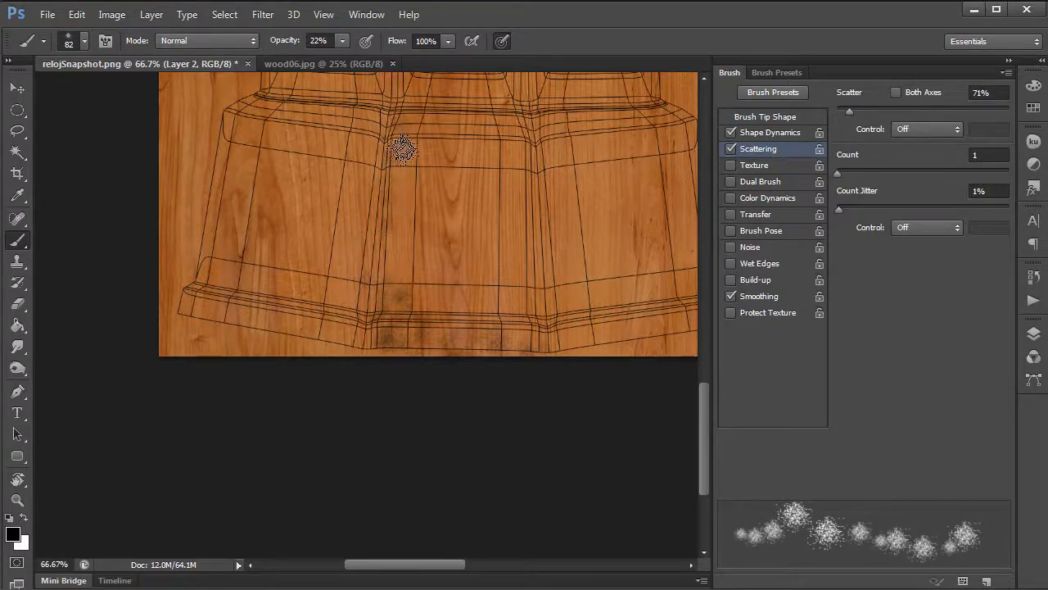
pyautogui.moveTo(402, 150)
pyautogui.mouseDown()
pyautogui.moveTo(400, 250)
pyautogui.moveTo(432, 325)
pyautogui.moveTo(534, 326)
pyautogui.mouseUp()
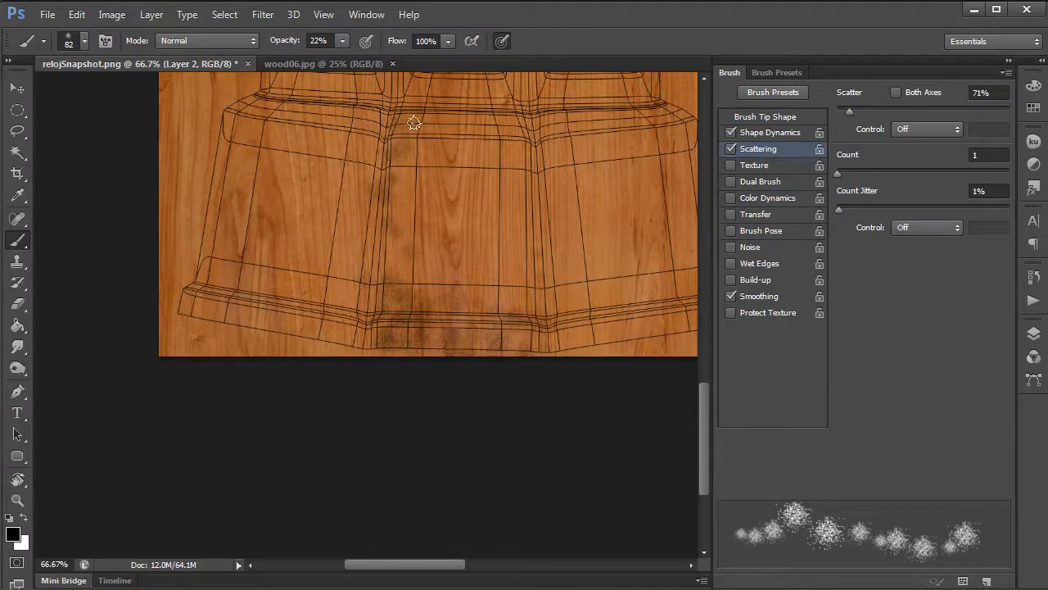
pyautogui.moveTo(414, 123); pyautogui.dragTo(503, 105)
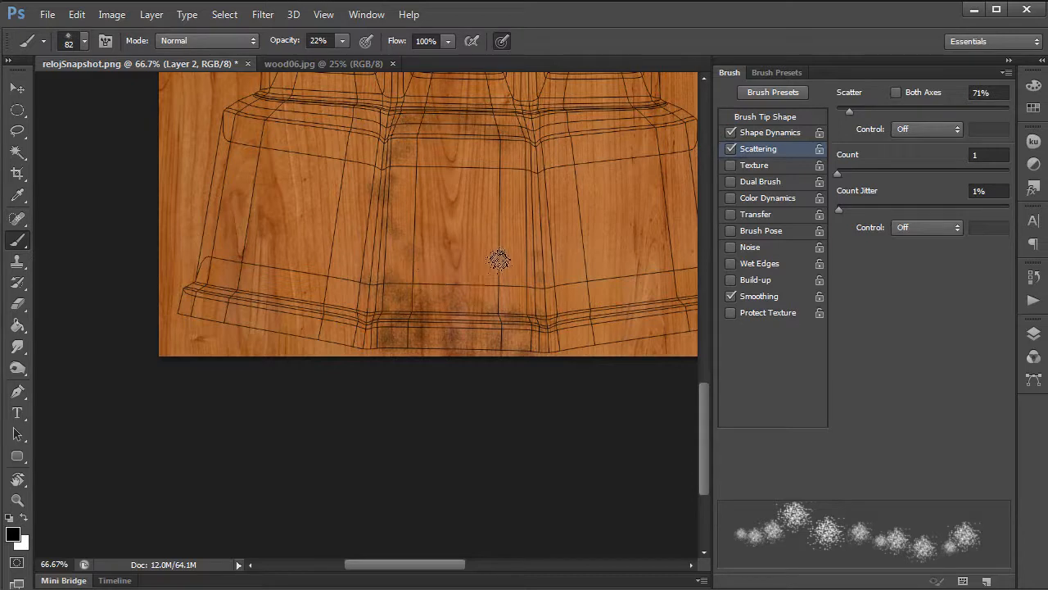
pyautogui.moveTo(498, 260); pyautogui.dragTo(539, 367)
# - Extend the dark smudges along the base's mouldings onto the panel beside the centre one
pyautogui.moveTo(399, 316)
pyautogui.mouseDown()
pyautogui.moveTo(519, 316)
pyautogui.moveTo(352, 335)
pyautogui.moveTo(375, 308)
pyautogui.moveTo(282, 301)
pyautogui.moveTo(344, 314)
pyautogui.moveTo(344, 243)
pyautogui.moveTo(360, 253)
pyautogui.moveTo(351, 327)
pyautogui.moveTo(398, 359)
pyautogui.moveTo(244, 314)
pyautogui.mouseUp()
pyautogui.moveTo(549, 320); pyautogui.dragTo(428, 334)
pyautogui.moveTo(436, 182)
pyautogui.mouseDown()
pyautogui.moveTo(468, 145)
pyautogui.moveTo(417, 175)
pyautogui.mouseUp()
pyautogui.moveTo(521, 368)
pyautogui.mouseDown()
pyautogui.moveTo(424, 362)
pyautogui.moveTo(573, 358)
pyautogui.moveTo(299, 379)
pyautogui.moveTo(117, 298)
pyautogui.mouseUp()
pyautogui.moveTo(367, 269); pyautogui.dragTo(377, 505)
pyautogui.moveTo(426, 168)
pyautogui.mouseDown()
pyautogui.moveTo(433, 352)
pyautogui.moveTo(443, 307)
pyautogui.mouseUp()
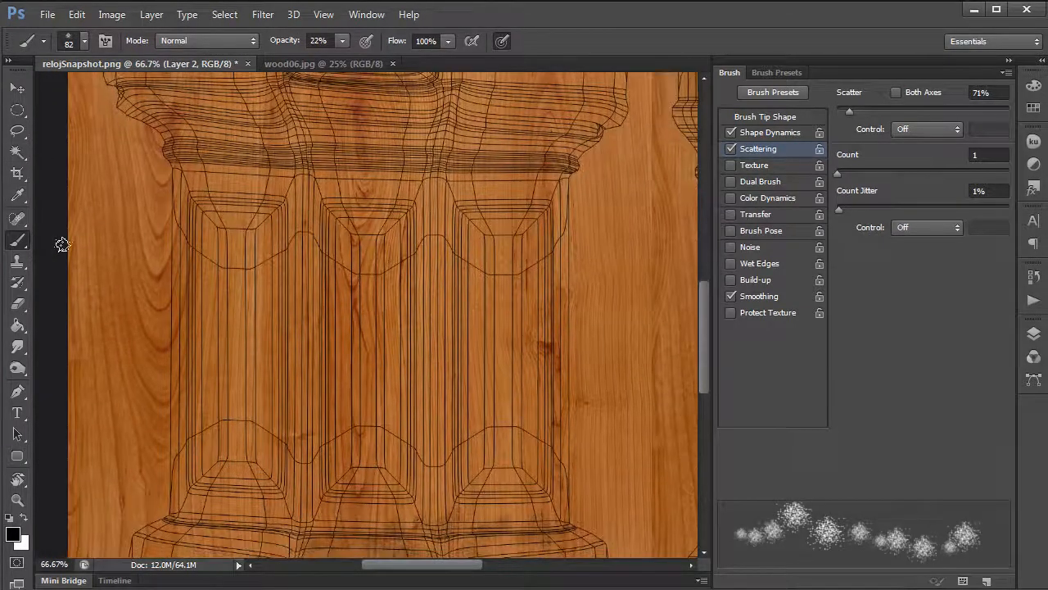
# - Switch to the 60 px rough brush tip, enlarge it to 75 px, and paint dark stains above the column's centre panel and onto the moulding
pyautogui.click(85, 42)
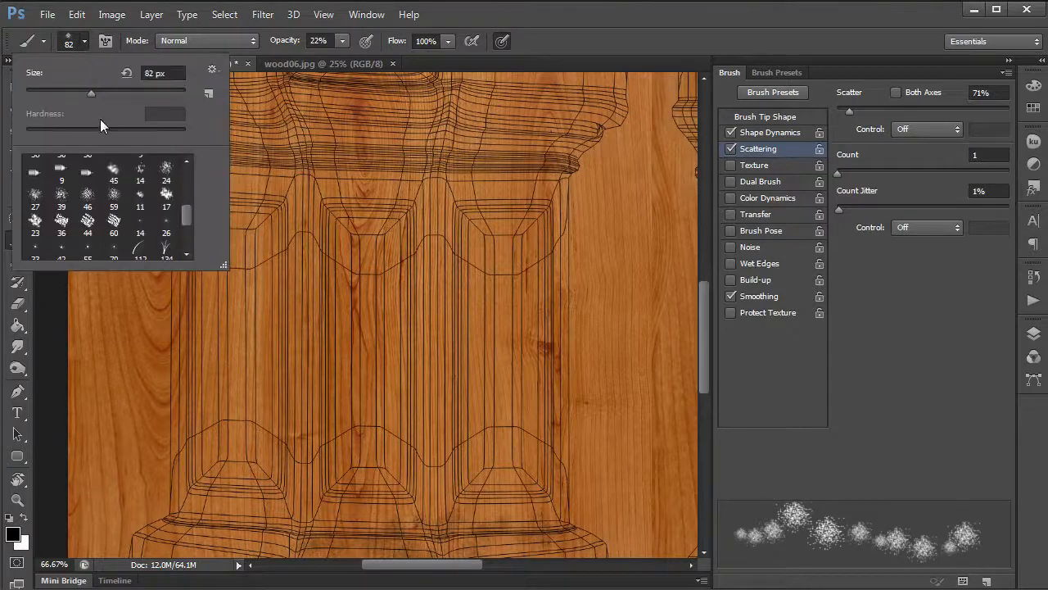
pyautogui.click(112, 224)
pyautogui.moveTo(321, 183); pyautogui.dragTo(319, 226)
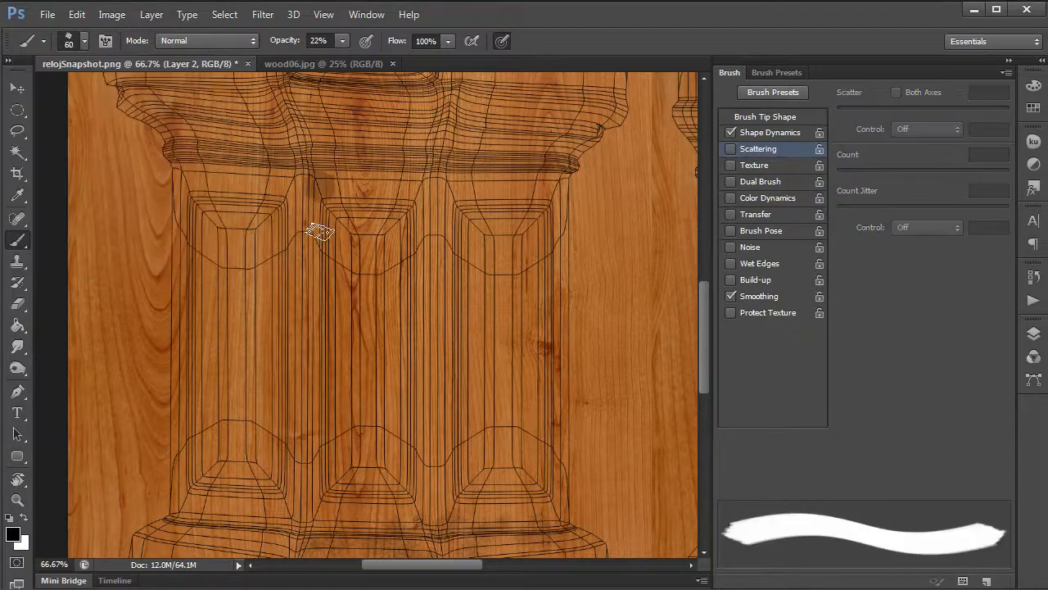
pyautogui.hotkey('ctrl', 'z')
pyautogui.keyDown('alt'); pyautogui.moveTo(344, 229); pyautogui.dragTo(347, 228, button='right'); pyautogui.keyUp('alt')
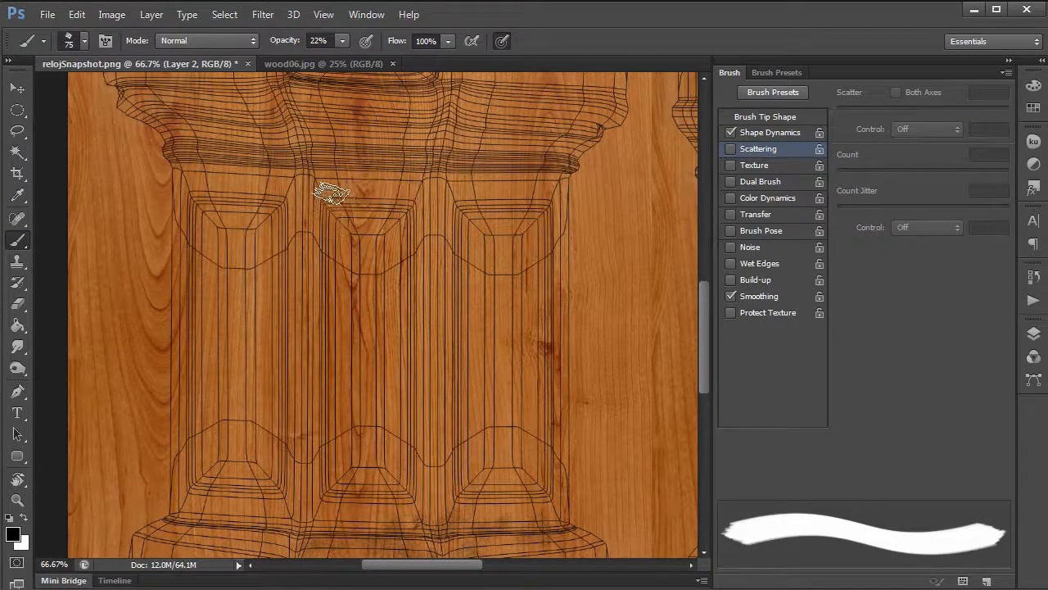
pyautogui.moveTo(330, 204)
pyautogui.mouseDown()
pyautogui.moveTo(394, 207)
pyautogui.moveTo(342, 173)
pyautogui.moveTo(301, 115)
pyautogui.moveTo(304, 159)
pyautogui.moveTo(323, 168)
pyautogui.mouseUp()
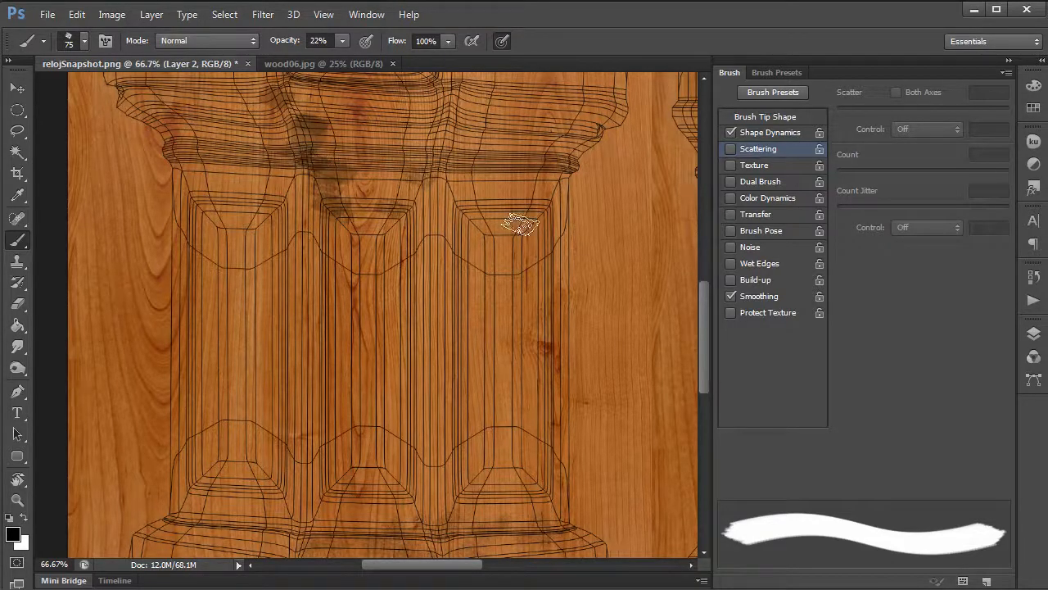
# - Hide the Guias layer so that the UV wireframe is left out of the texture
pyautogui.press('F5')
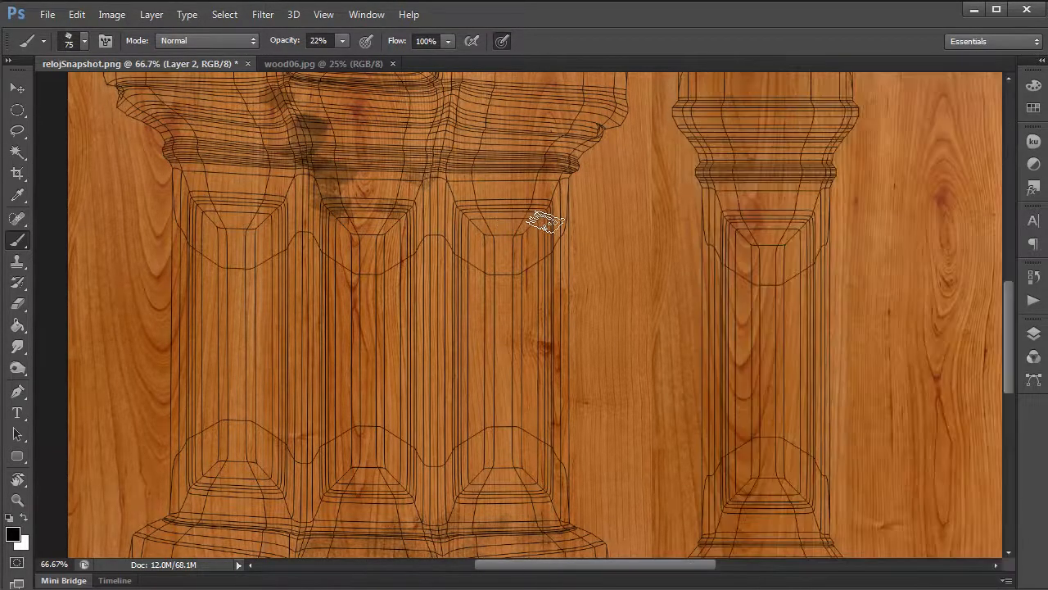
pyautogui.click(1034, 334)
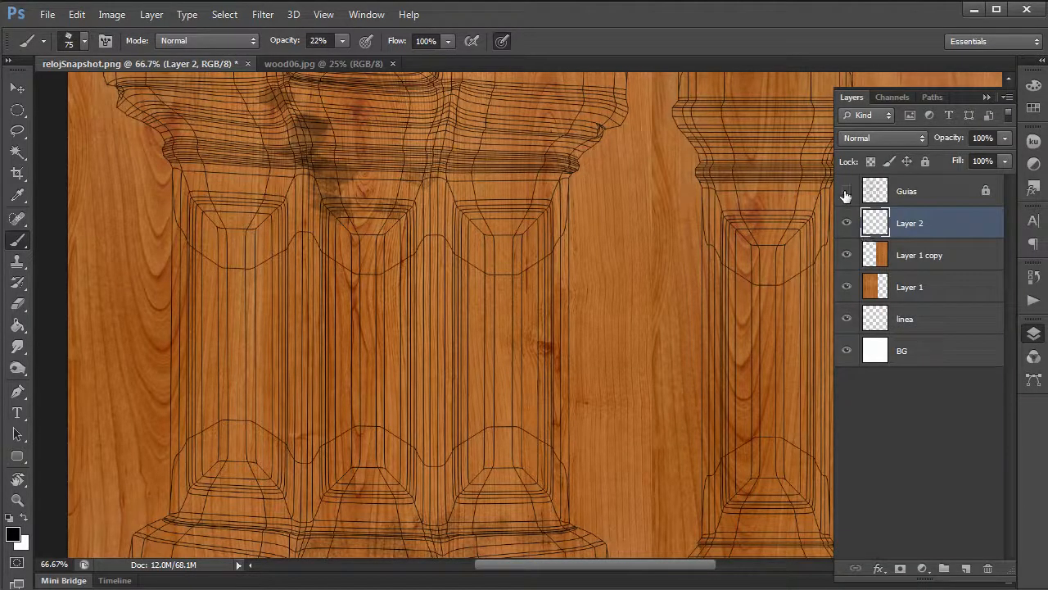
pyautogui.click(847, 191)
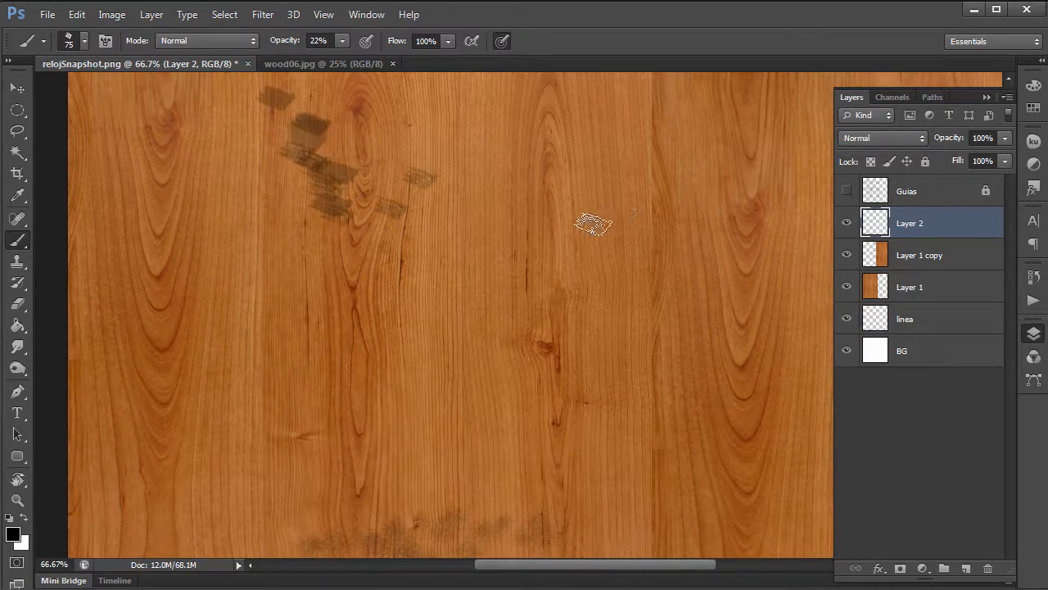
# - Save a Targa copy over testColorReloj.tga in the sourceimages folder at 16 bits/pixel
pyautogui.hotkey('ctrl', 'shift', 's')
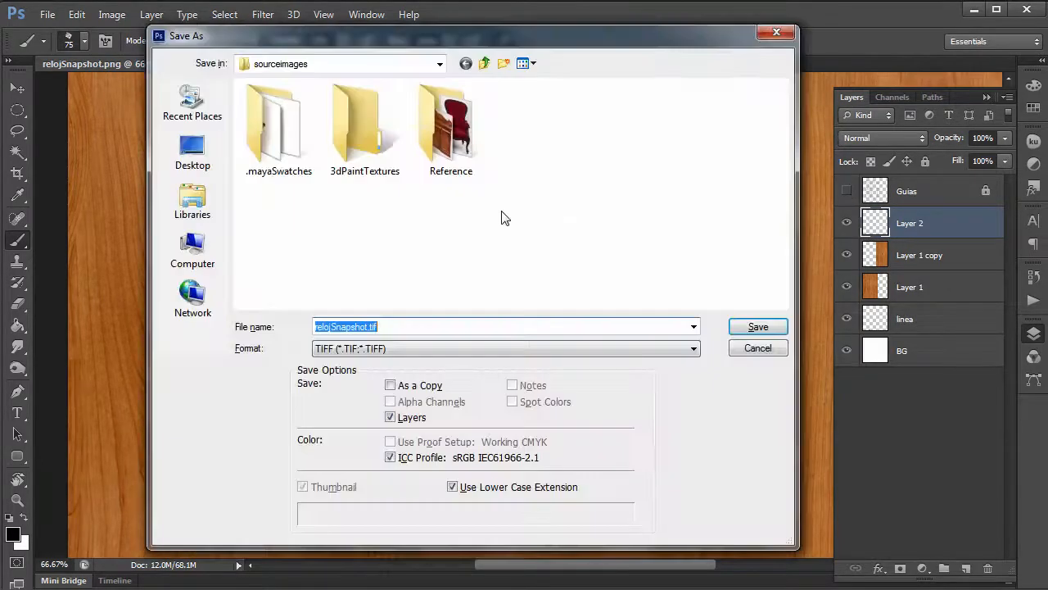
pyautogui.click(379, 349)
pyautogui.click(405, 577)
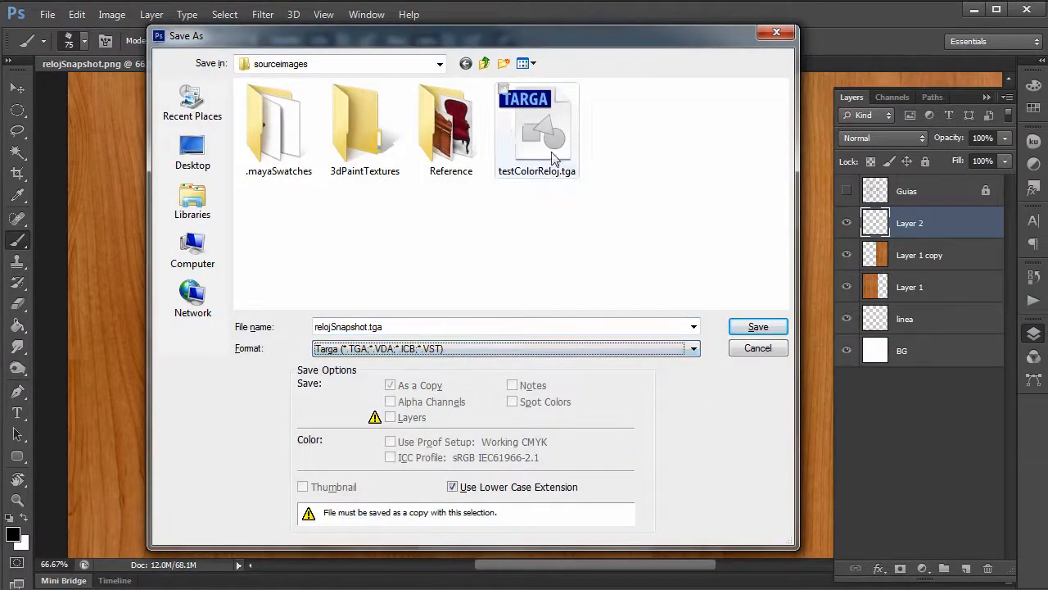
pyautogui.doubleClick(540, 129)
pyautogui.click(493, 243)
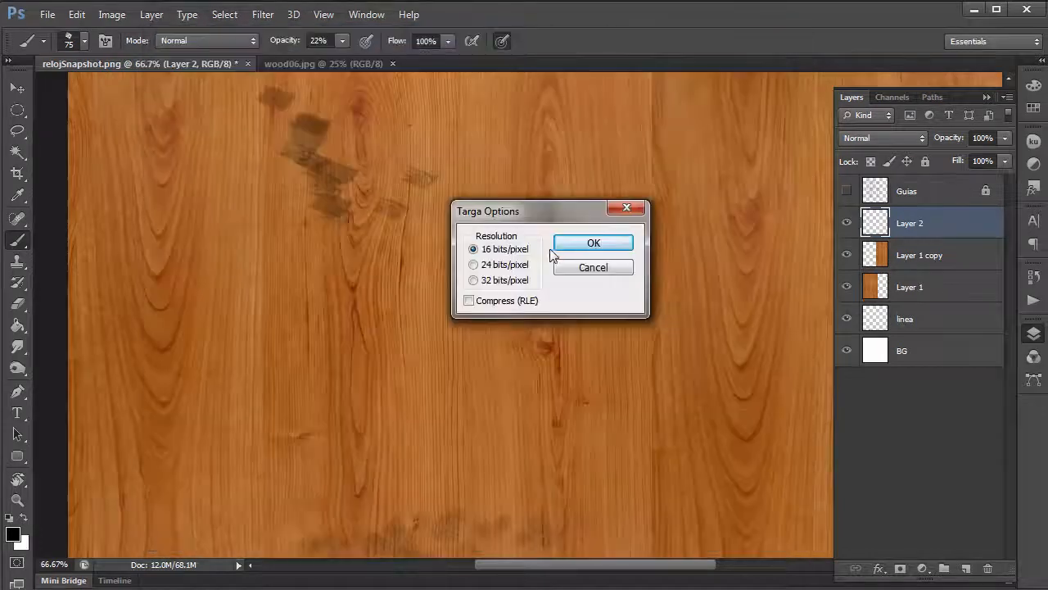
pyautogui.click(596, 241)
# - Switch to Maya and reload testColorReloj.tga in the file texture behind the diffuse color of the clock's reloj_miaMat material
pyautogui.click(974, 11)
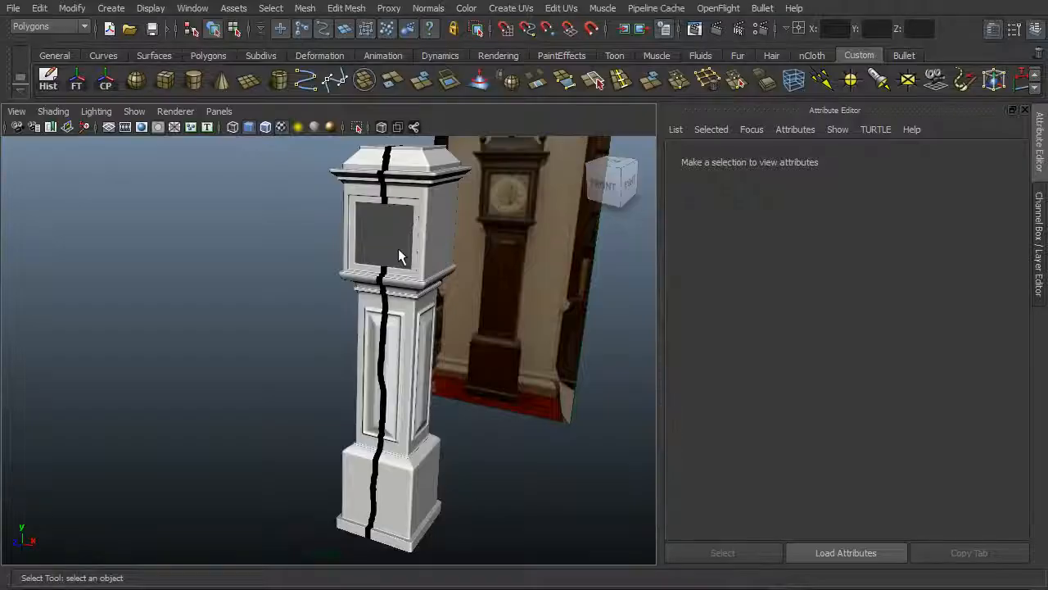
pyautogui.scroll(5, 398, 248)
pyautogui.click(456, 350)
pyautogui.keyDown('alt'); pyautogui.moveTo(533, 361); pyautogui.dragTo(469, 355, button='middle'); pyautogui.keyUp('alt')
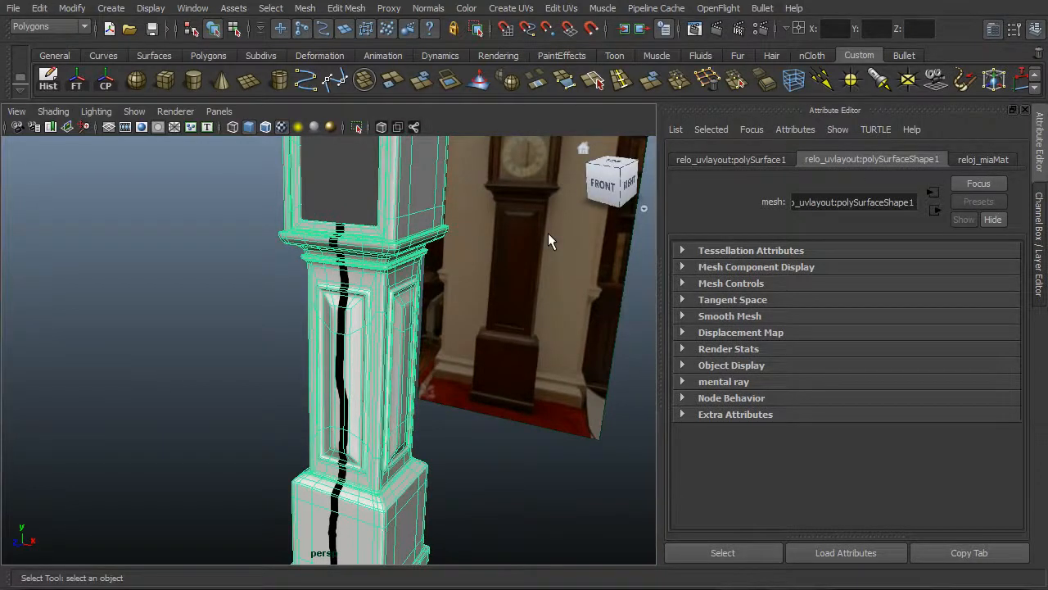
pyautogui.click(983, 160)
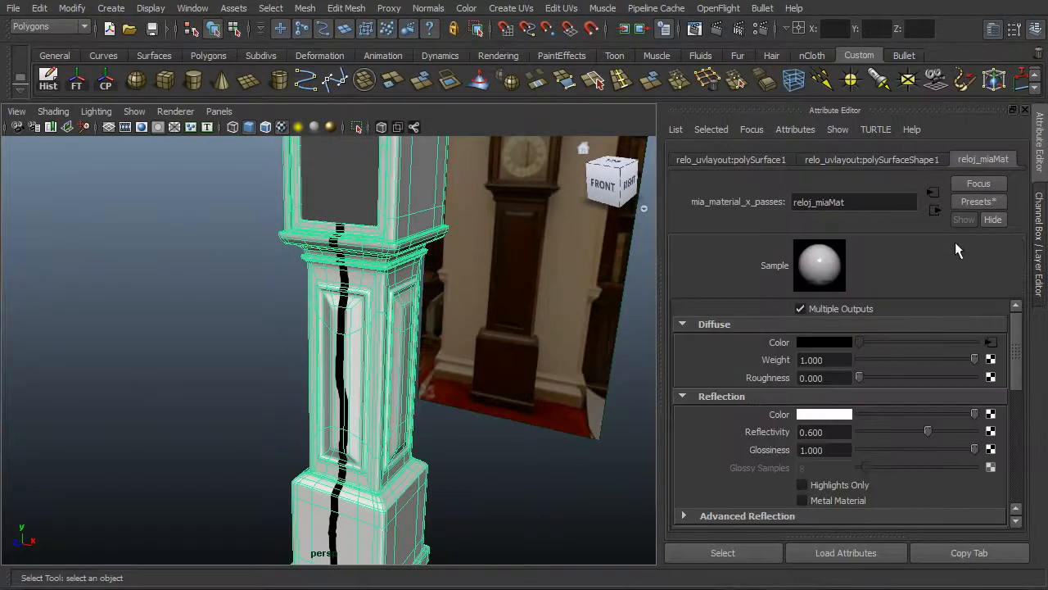
pyautogui.click(991, 342)
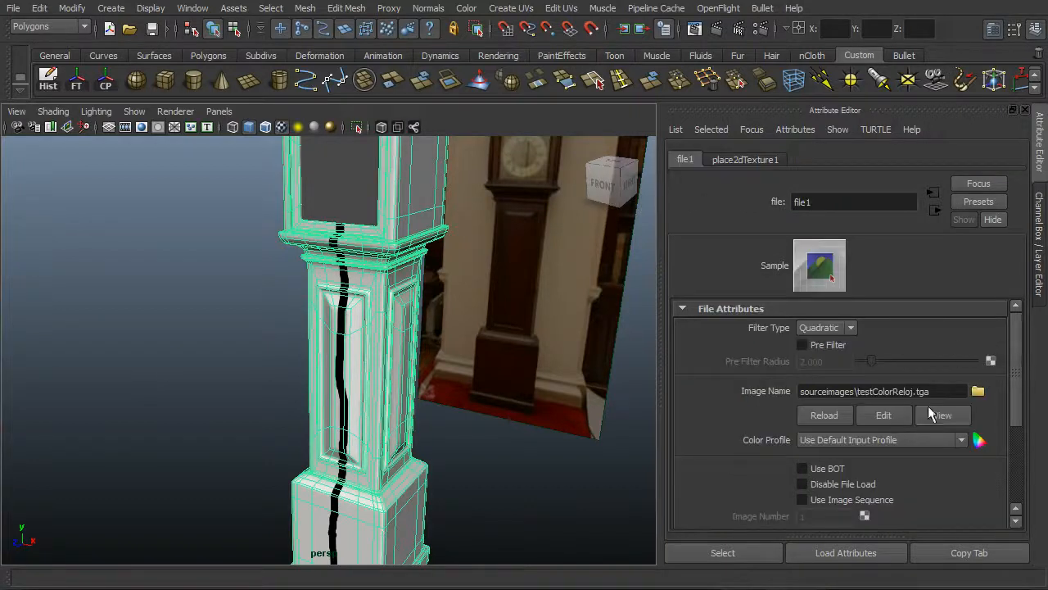
pyautogui.click(823, 420)
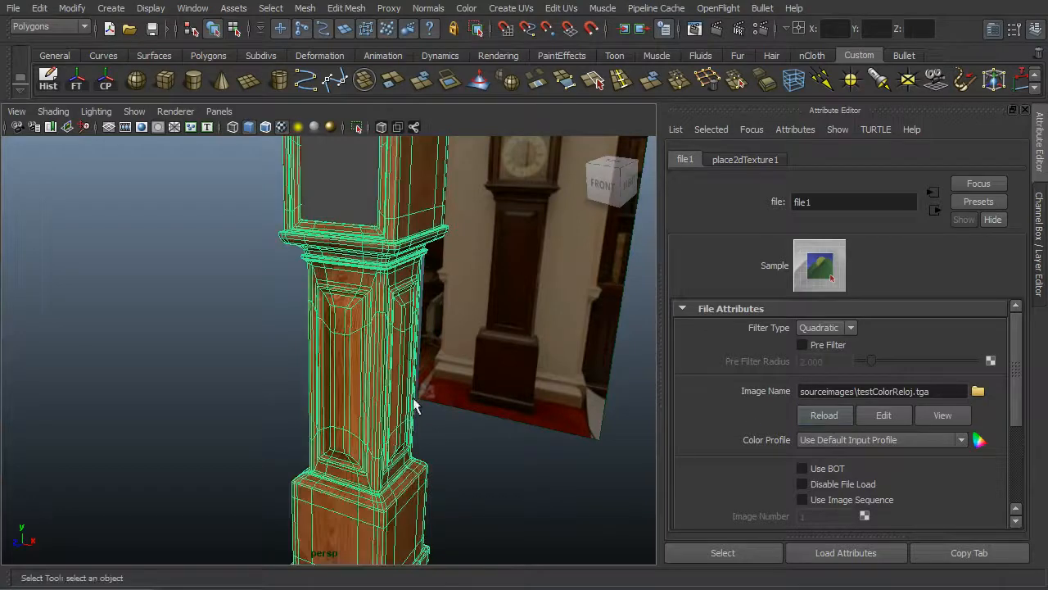
# - Deselect the clock and inspect the painted stains on the column's front panel up close
pyautogui.click(244, 338)
pyautogui.keyDown('alt'); pyautogui.moveTo(257, 356); pyautogui.dragTo(377, 274); pyautogui.keyUp('alt')
pyautogui.keyDown('alt'); pyautogui.moveTo(328, 246); pyautogui.dragTo(438, 196, button='right'); pyautogui.keyUp('alt')
pyautogui.keyDown('alt'); pyautogui.moveTo(343, 221); pyautogui.dragTo(410, 315, button='middle'); pyautogui.keyUp('alt')
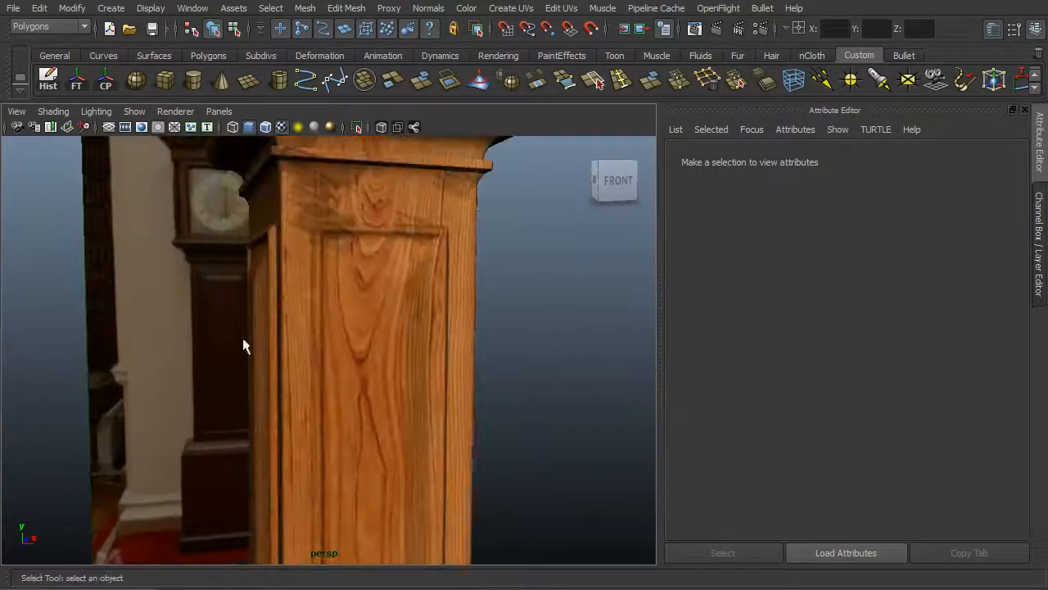
# - Examine the painted wear from the upper edge of the column's front panel down to the front face of the base
pyautogui.keyDown('alt'); pyautogui.moveTo(243, 339); pyautogui.dragTo(459, 268, button='right'); pyautogui.keyUp('alt')
pyautogui.keyDown('alt'); pyautogui.moveTo(459, 268); pyautogui.dragTo(472, 342, button='middle'); pyautogui.keyUp('alt')
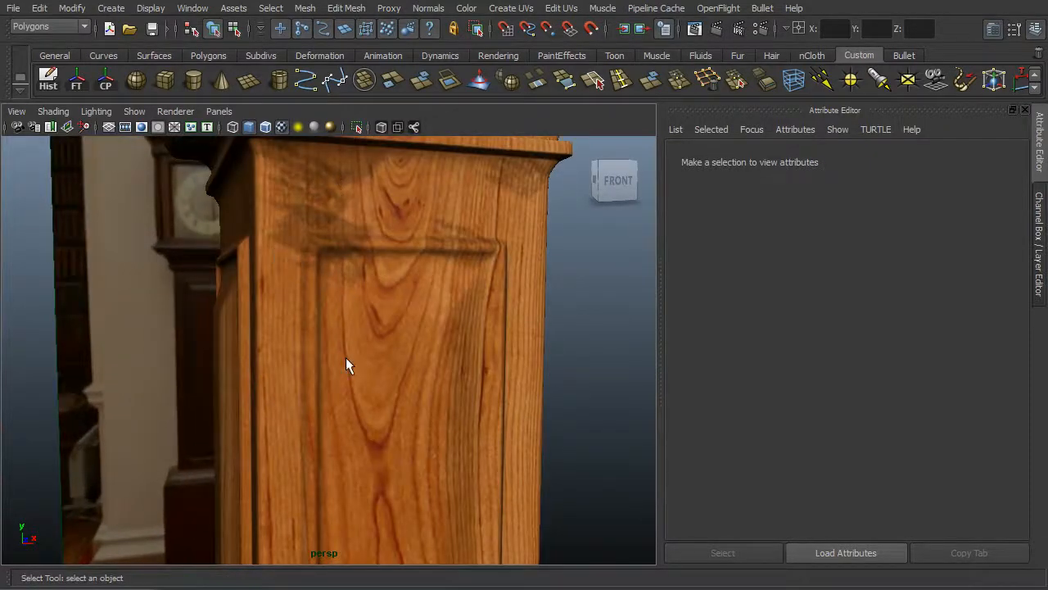
pyautogui.keyDown('alt'); pyautogui.moveTo(347, 360); pyautogui.dragTo(350, 149, button='middle'); pyautogui.keyUp('alt')
pyautogui.keyDown('alt'); pyautogui.moveTo(399, 456); pyautogui.dragTo(379, 136, button='middle'); pyautogui.keyUp('alt')
pyautogui.keyDown('alt'); pyautogui.moveTo(361, 344); pyautogui.dragTo(357, 33, button='middle'); pyautogui.keyUp('alt')
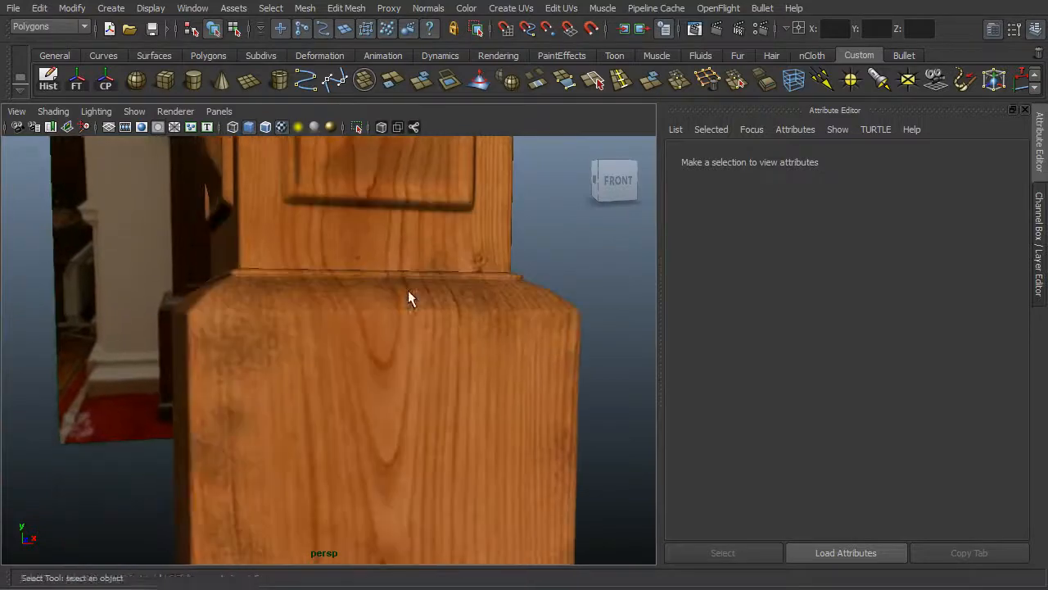
pyautogui.keyDown('alt'); pyautogui.moveTo(409, 297); pyautogui.dragTo(398, 257); pyautogui.keyUp('alt')
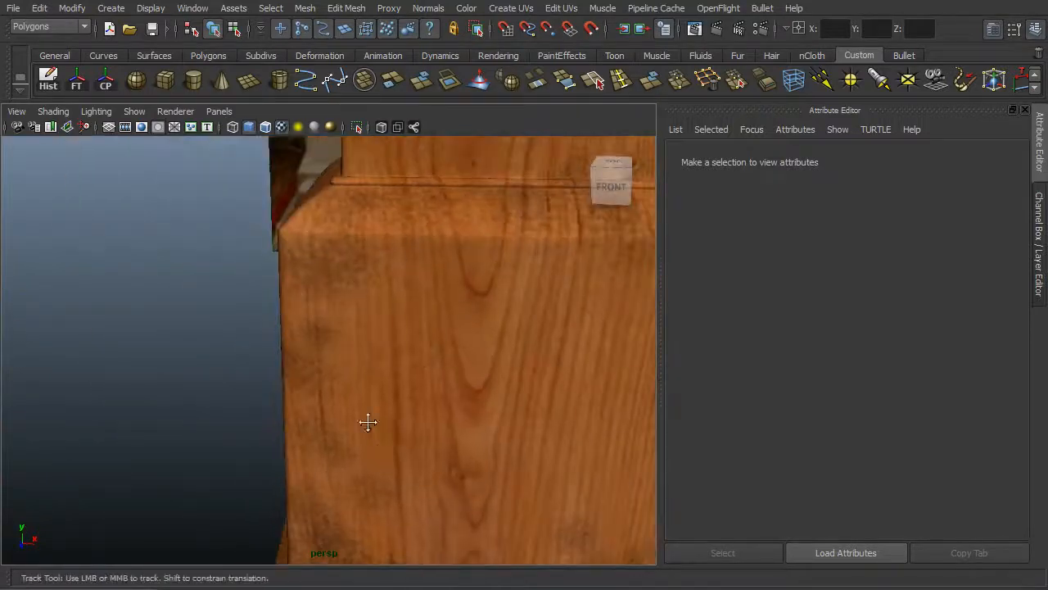
pyautogui.keyDown('alt'); pyautogui.moveTo(368, 422); pyautogui.dragTo(365, 287, button='middle'); pyautogui.keyUp('alt')
pyautogui.keyDown('alt'); pyautogui.moveTo(365, 287); pyautogui.dragTo(333, 300, button='right'); pyautogui.keyUp('alt')
pyautogui.keyDown('alt'); pyautogui.moveTo(332, 300); pyautogui.dragTo(378, 280); pyautogui.keyUp('alt')
pyautogui.keyDown('alt'); pyautogui.moveTo(377, 280); pyautogui.dragTo(317, 263, button='right'); pyautogui.keyUp('alt')
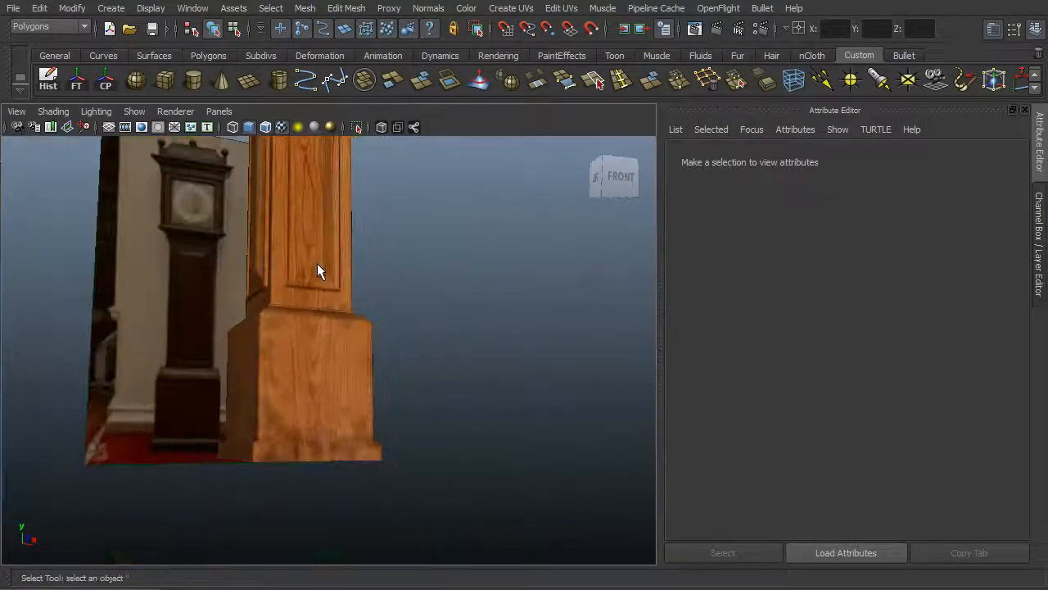
# - Examine the wear texture on the whole clock from several angles beside the reference photo
pyautogui.keyDown('alt'); pyautogui.moveTo(318, 266); pyautogui.dragTo(207, 338); pyautogui.keyUp('alt')
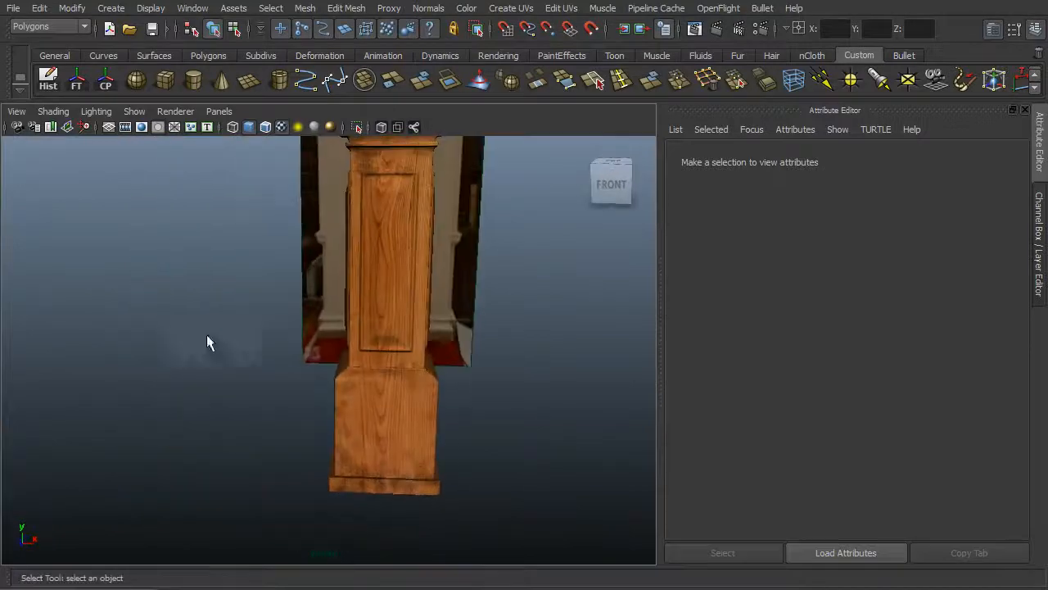
pyautogui.keyDown('alt'); pyautogui.moveTo(386, 295); pyautogui.dragTo(370, 316); pyautogui.keyUp('alt')
pyautogui.keyDown('alt'); pyautogui.moveTo(370, 315); pyautogui.dragTo(331, 303, button='right'); pyautogui.keyUp('alt')
pyautogui.click(384, 295)
pyautogui.keyDown('alt'); pyautogui.moveTo(385, 295); pyautogui.dragTo(380, 323, button='middle'); pyautogui.keyUp('alt')
pyautogui.keyDown('alt'); pyautogui.moveTo(311, 311); pyautogui.dragTo(369, 305); pyautogui.keyUp('alt')
pyautogui.click(261, 316)
pyautogui.keyDown('alt'); pyautogui.moveTo(259, 316); pyautogui.dragTo(326, 321, button='right'); pyautogui.keyUp('alt')
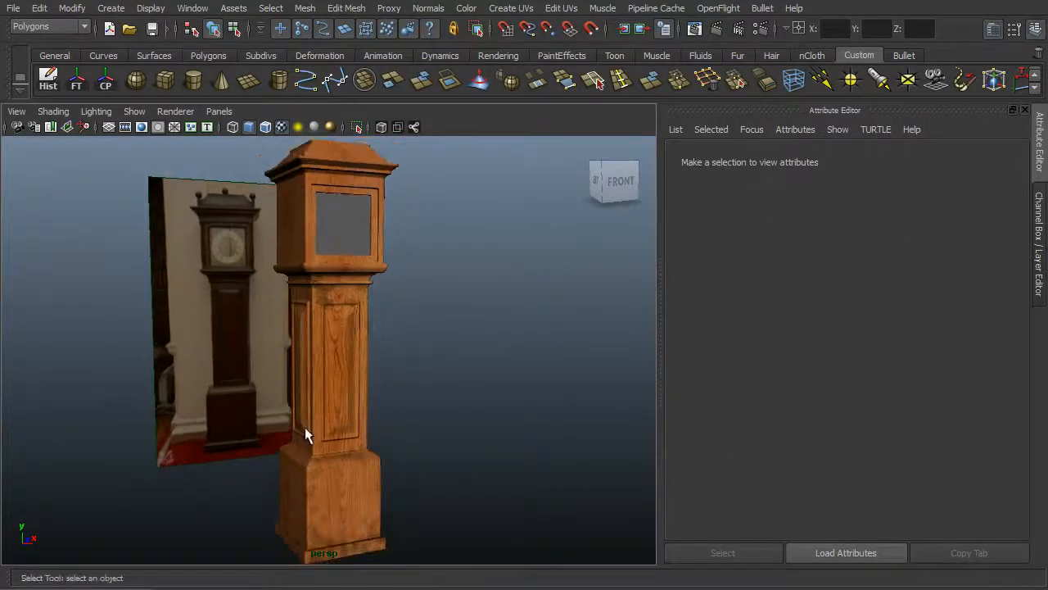
pyautogui.keyDown('alt'); pyautogui.moveTo(444, 421); pyautogui.dragTo(385, 447); pyautogui.keyUp('alt')
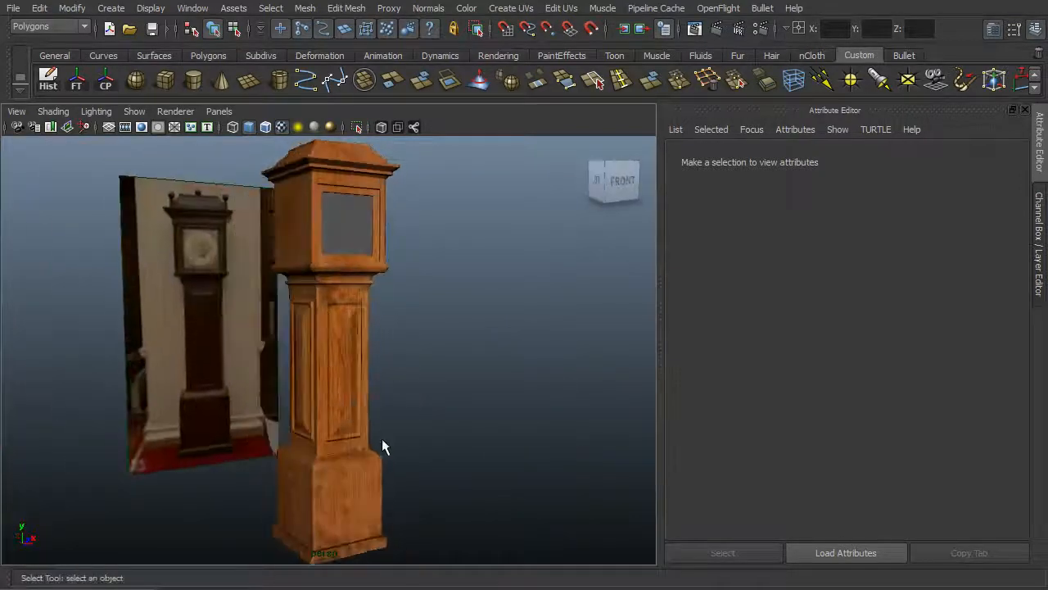